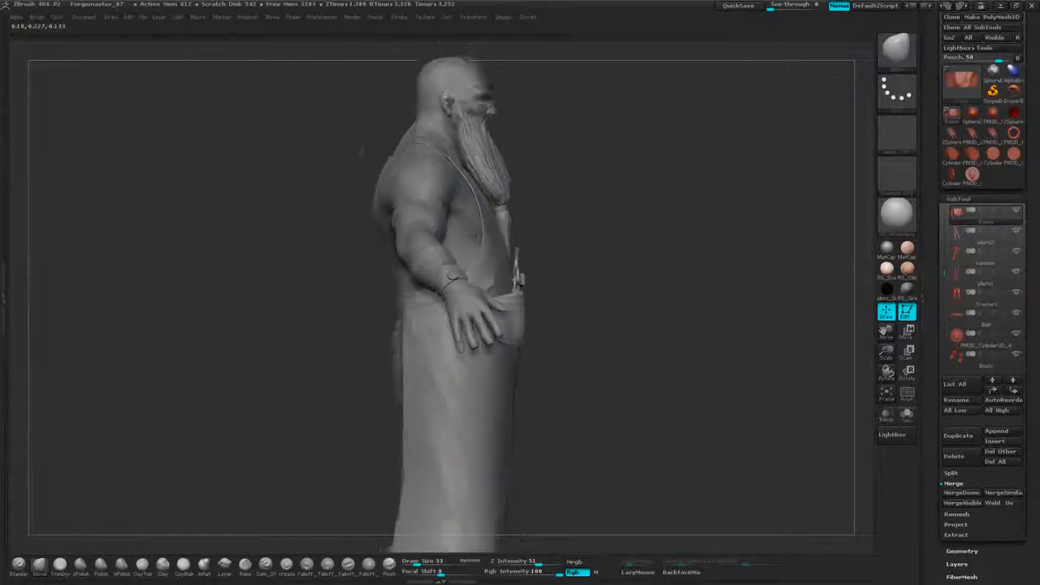
Save the complete character tool as forgemaster.ZTL, replacing the existing file in The Forgemaster folder.
left_click_drag(460, 139, 276, 142, "shift")
left_click_drag(758, 148, 745, 165, "alt")
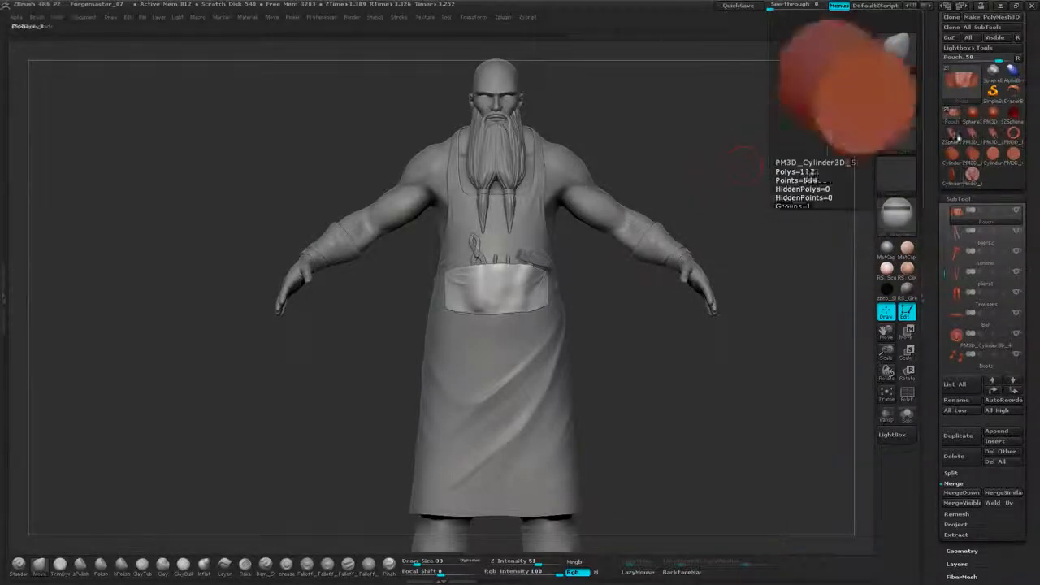
scroll(990, 61, "up", 3)
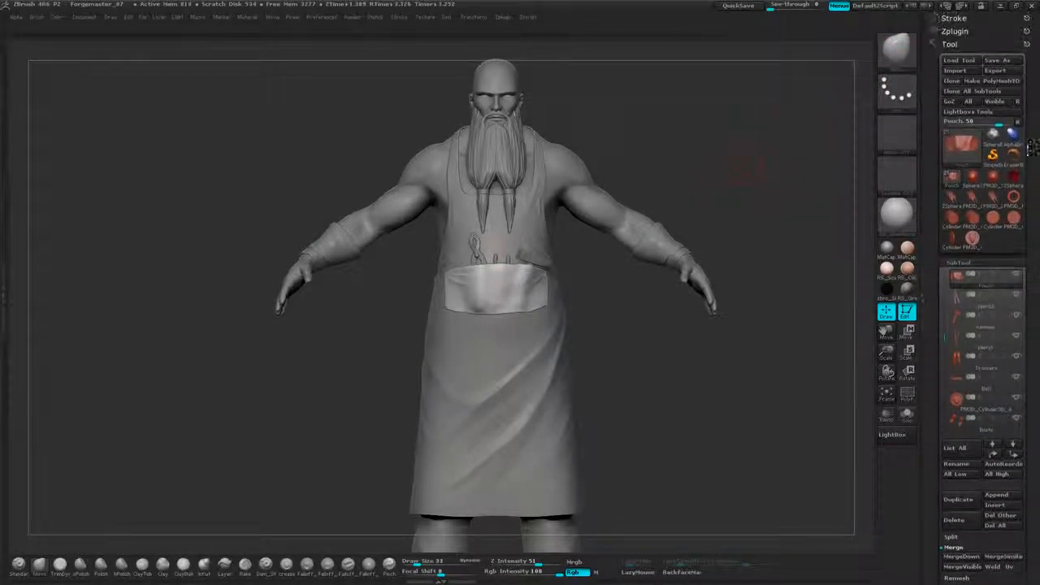
left_click(995, 61)
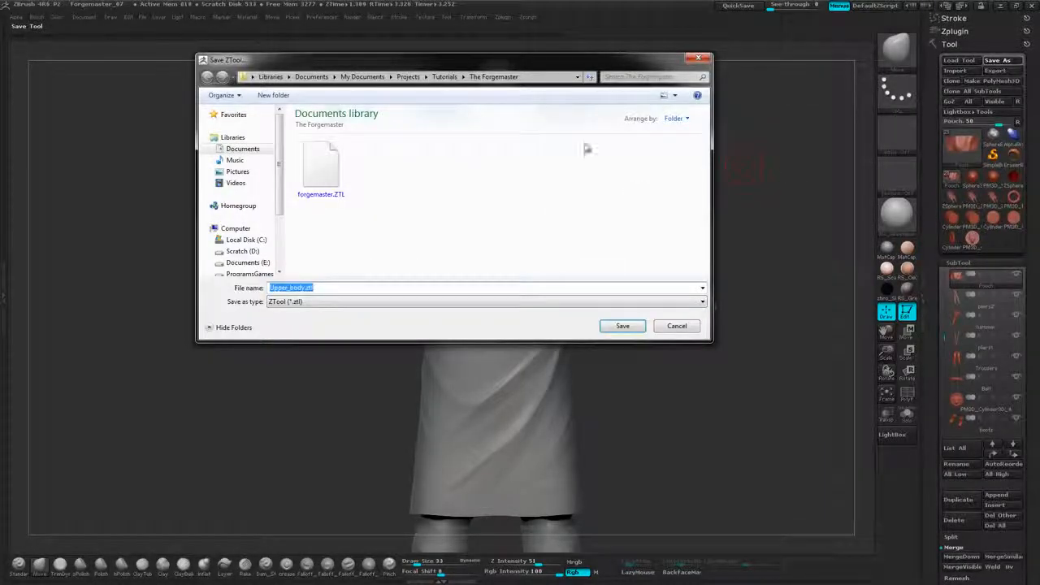
left_click(702, 60)
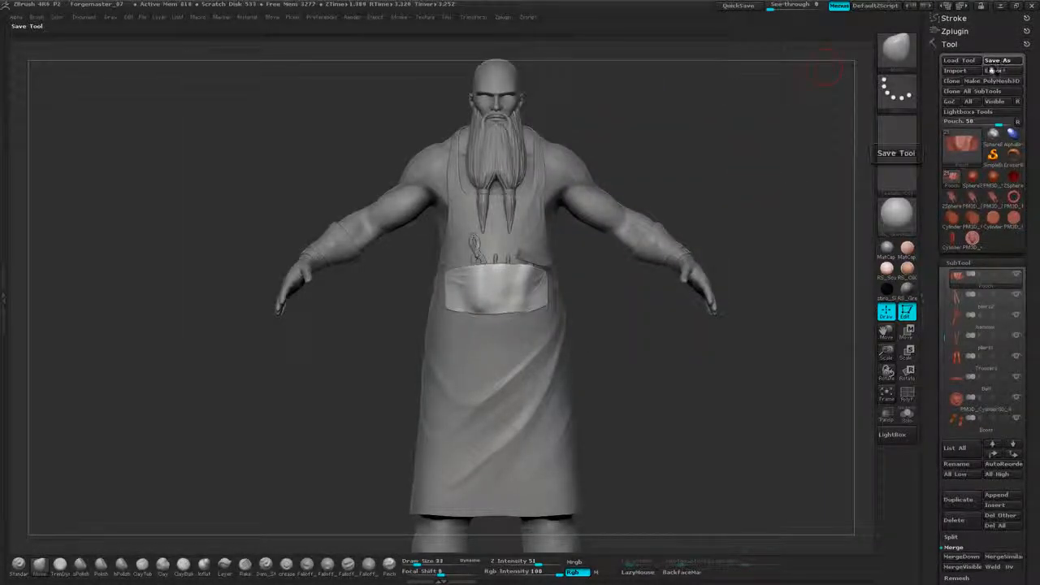
left_click(993, 62)
left_click(354, 186)
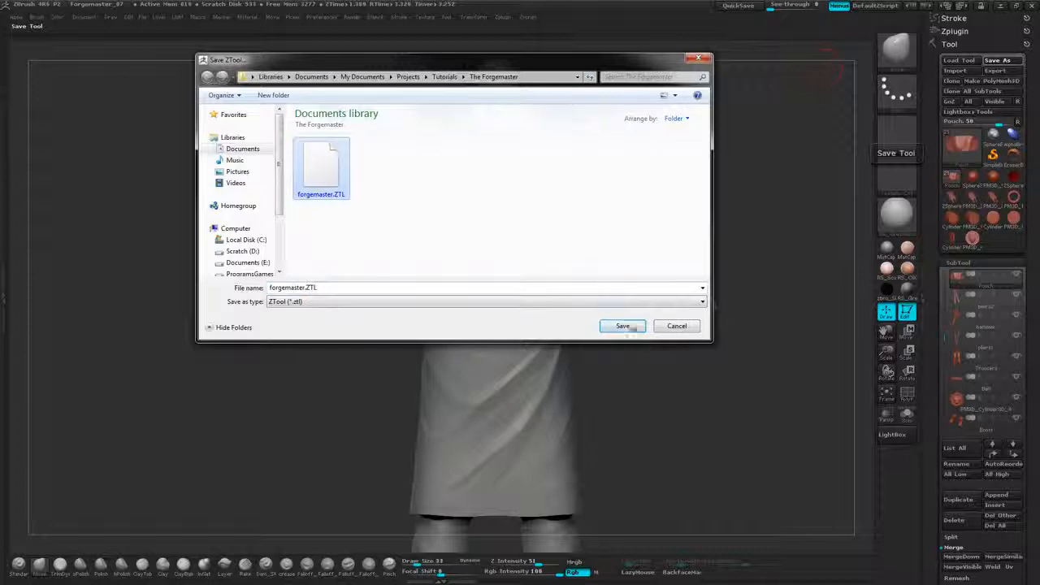
left_click(624, 327)
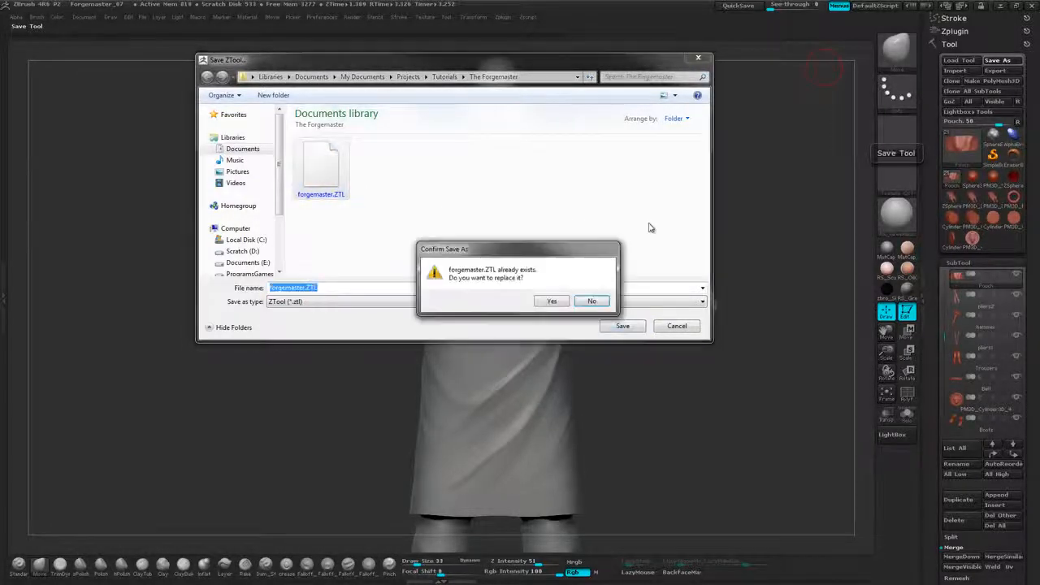
left_click(552, 301)
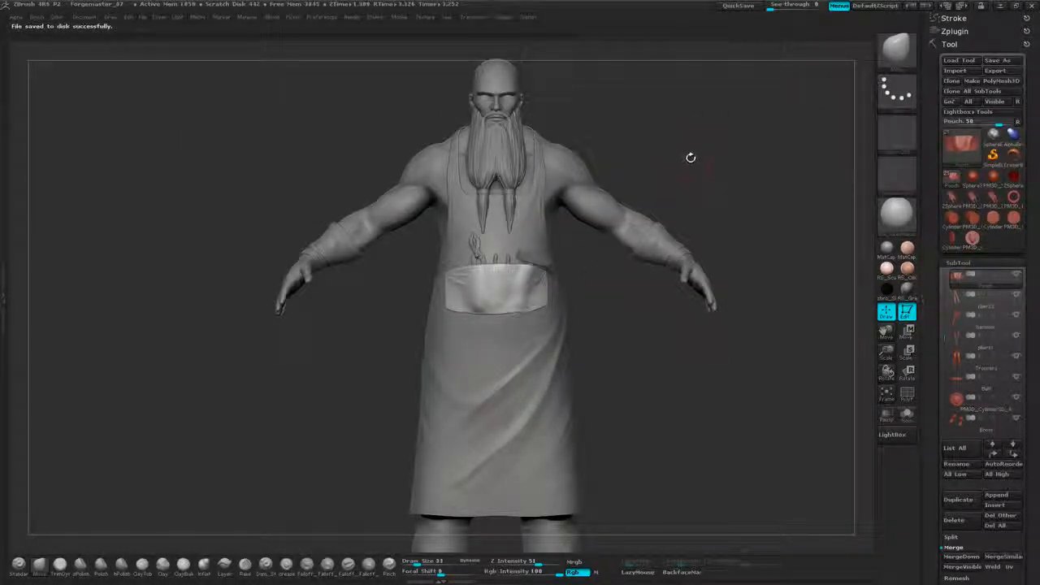
Fully initialize the program to clear all tools and document data, and set up a fresh document canvas.
left_click(324, 16)
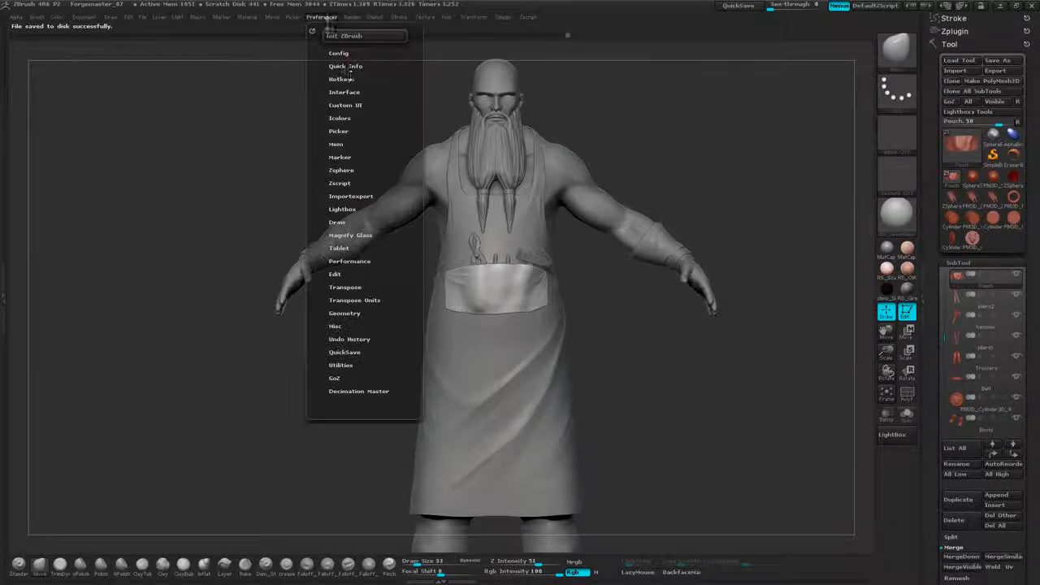
left_click(355, 36)
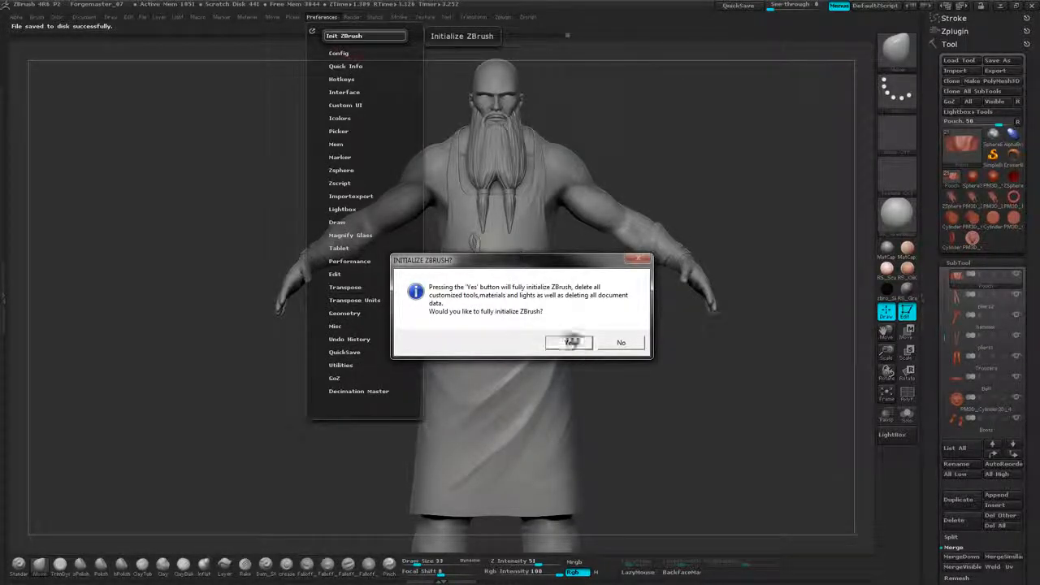
left_click(571, 342)
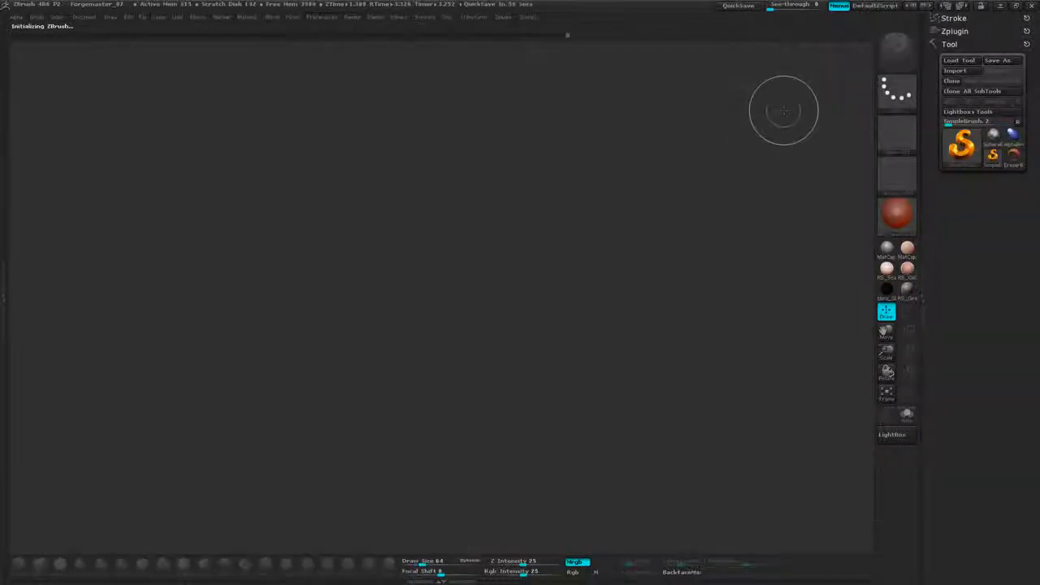
left_click(923, 279)
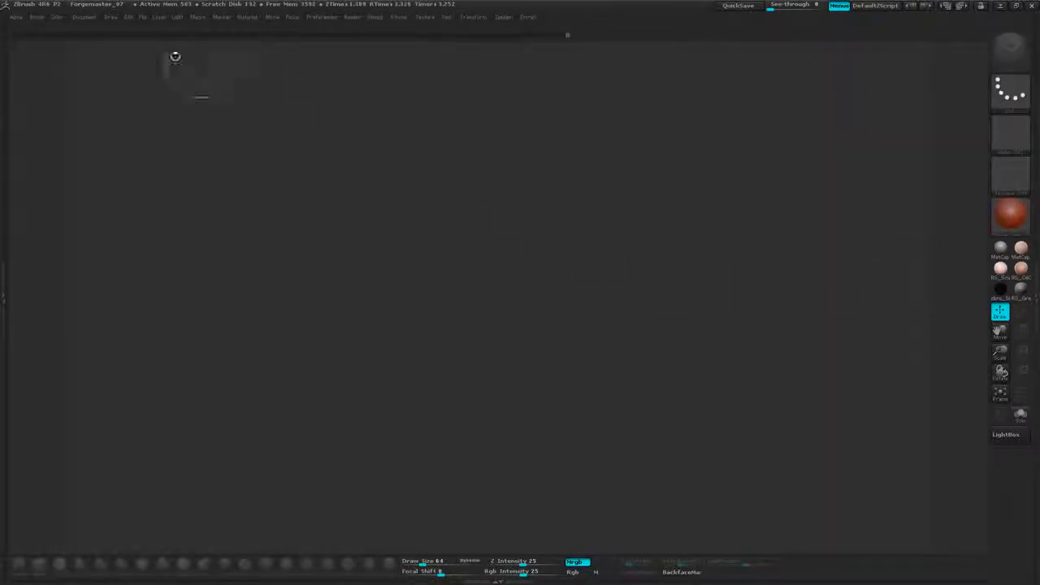
left_click(84, 17)
left_click(127, 150)
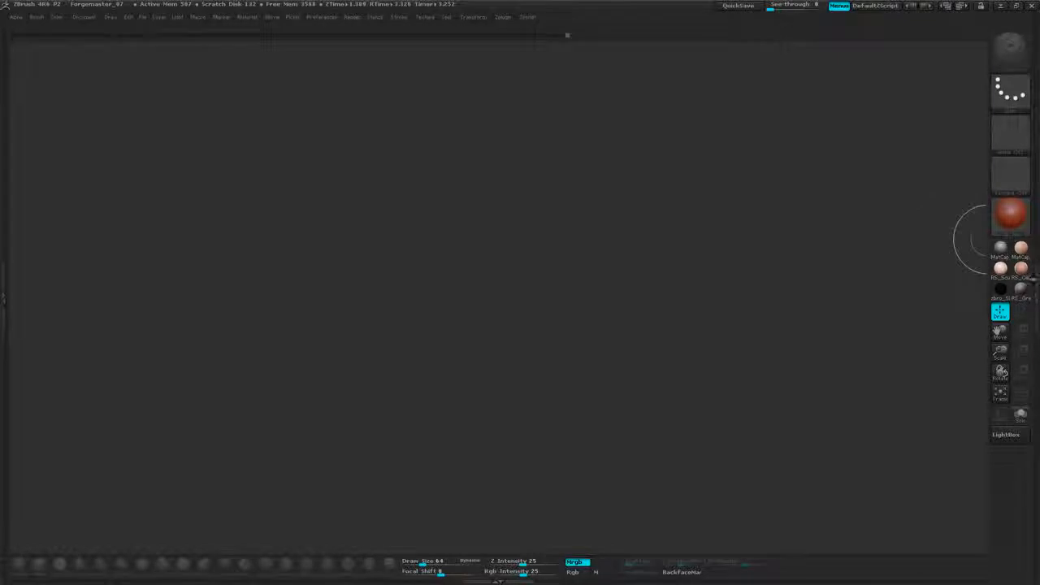
left_click(1035, 279)
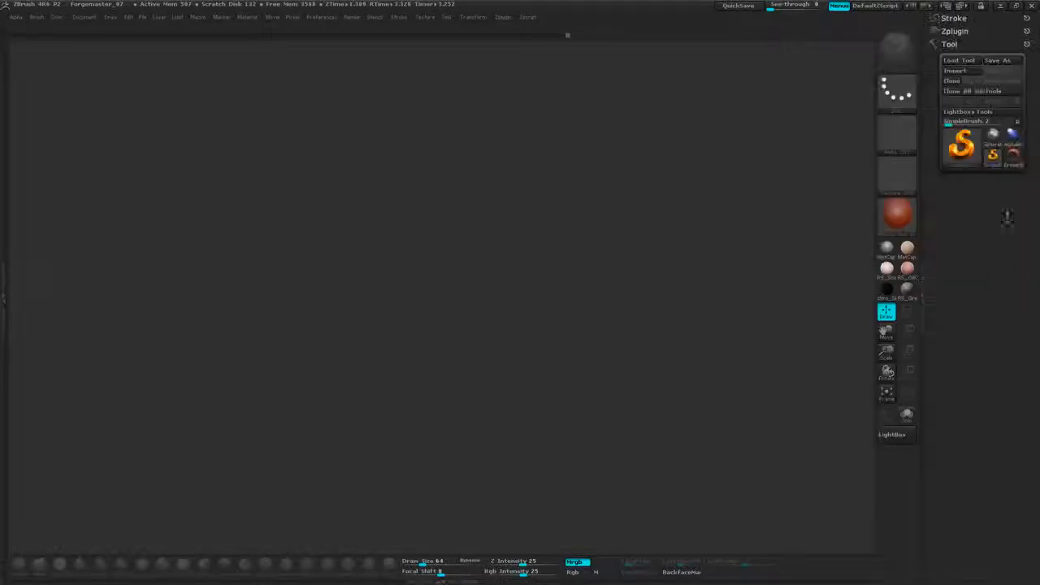
Load the forgemaster.ZTL tool, place it on the empty canvas and enter edit mode.
left_click(964, 61)
left_click(321, 169)
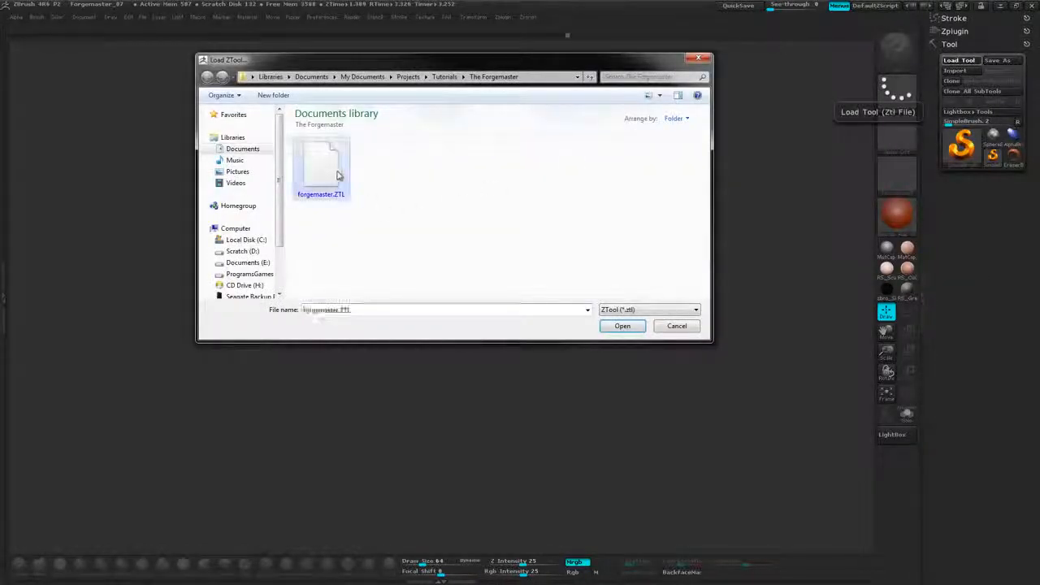
left_click(622, 326)
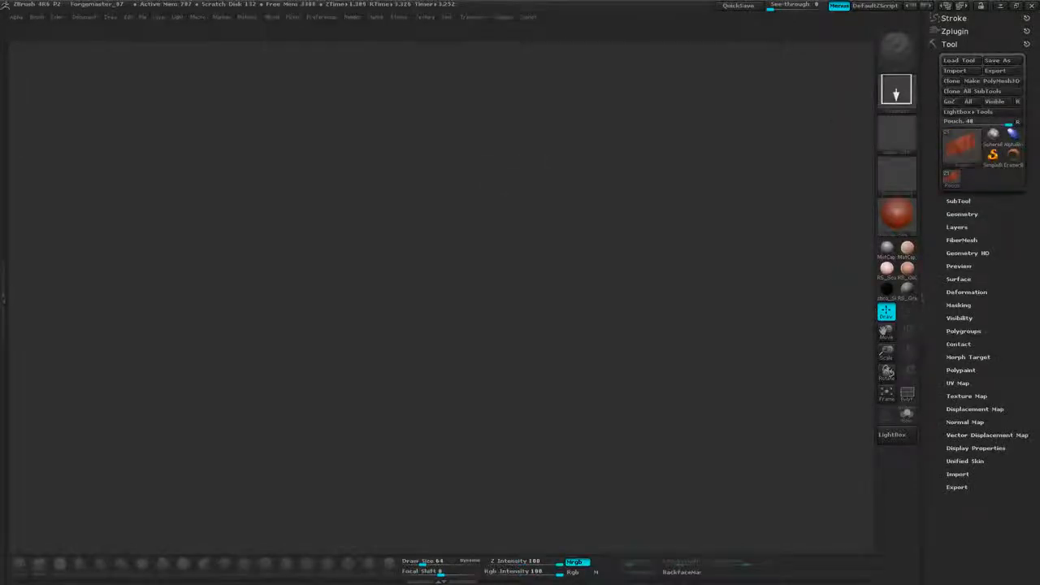
left_click_drag(525, 251, 526, 403)
left_click(907, 316)
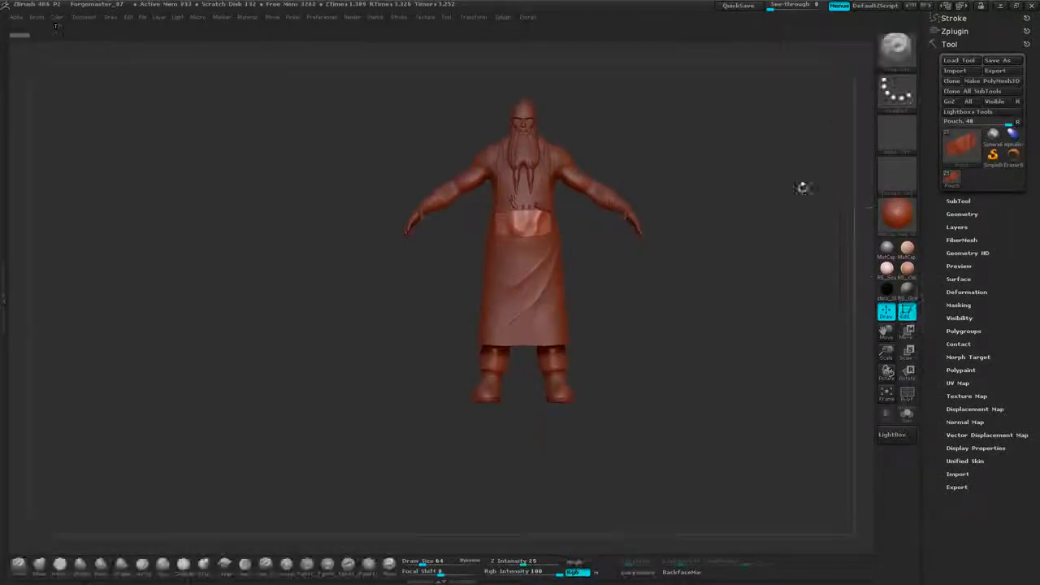
Change the material on the loaded character to MatCap Gray.
left_click_drag(741, 164, 704, 364, "alt")
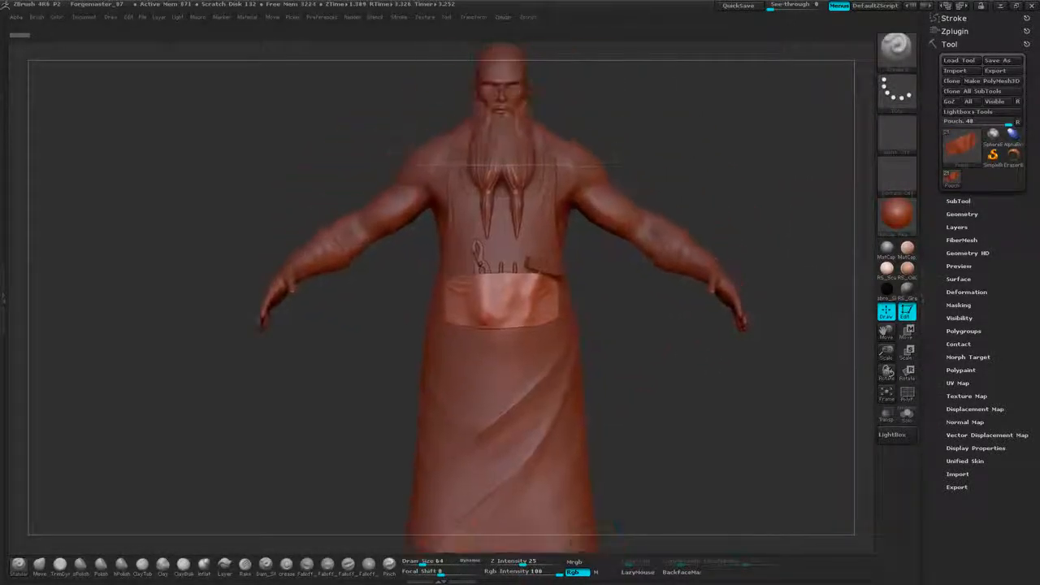
left_click_drag(782, 177, 762, 279, "alt")
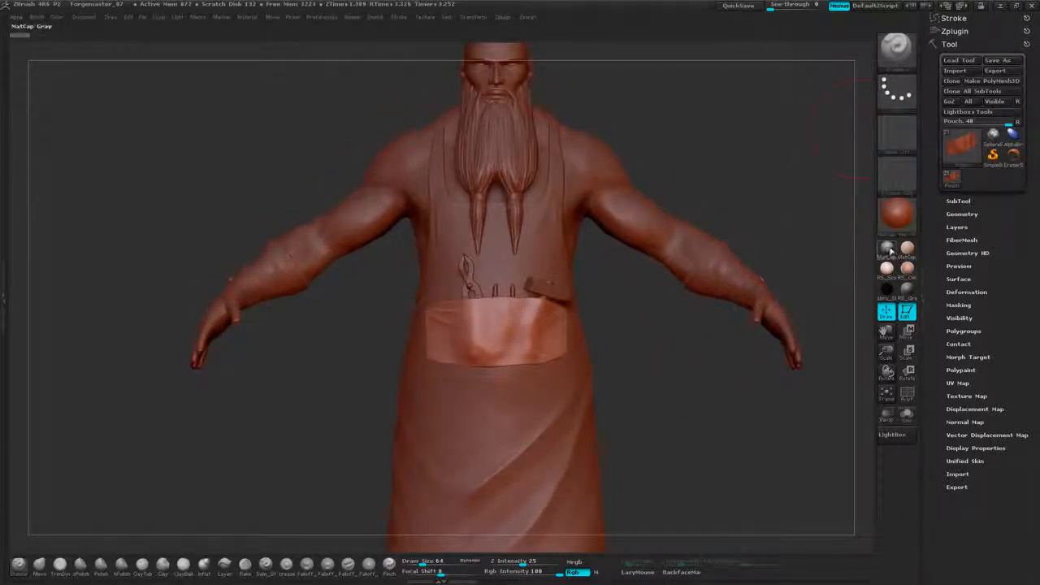
left_click(891, 251)
mouse_move(765, 163)
left_mouse_down("alt")
mouse_move(762, 208)
mouse_move(761, 179)
left_mouse_up("alt")
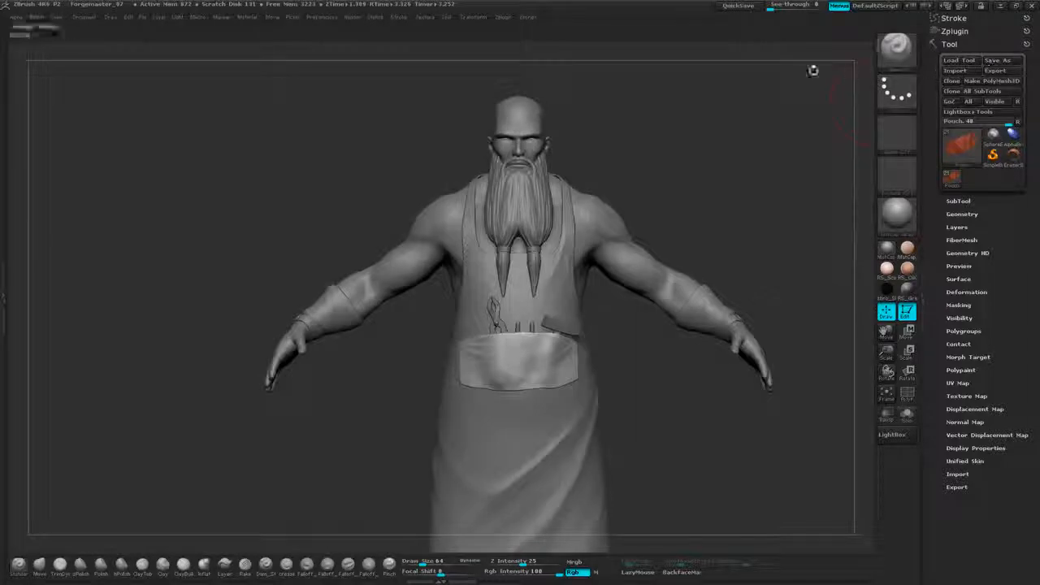
Save the reloaded scene as project Forgemaster_08.ZPR in The Forgemaster folder.
left_click(143, 18)
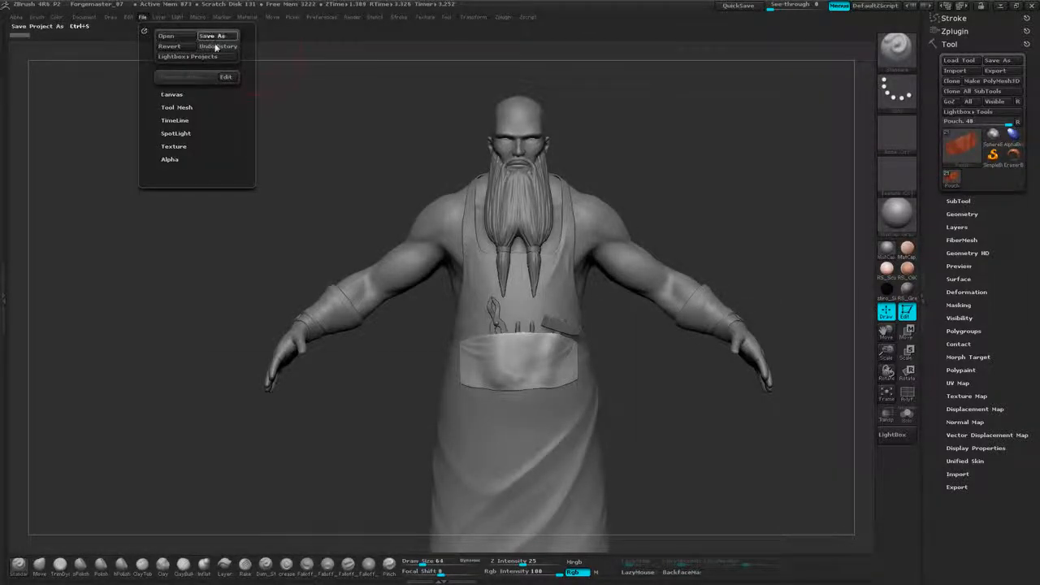
left_click(213, 38)
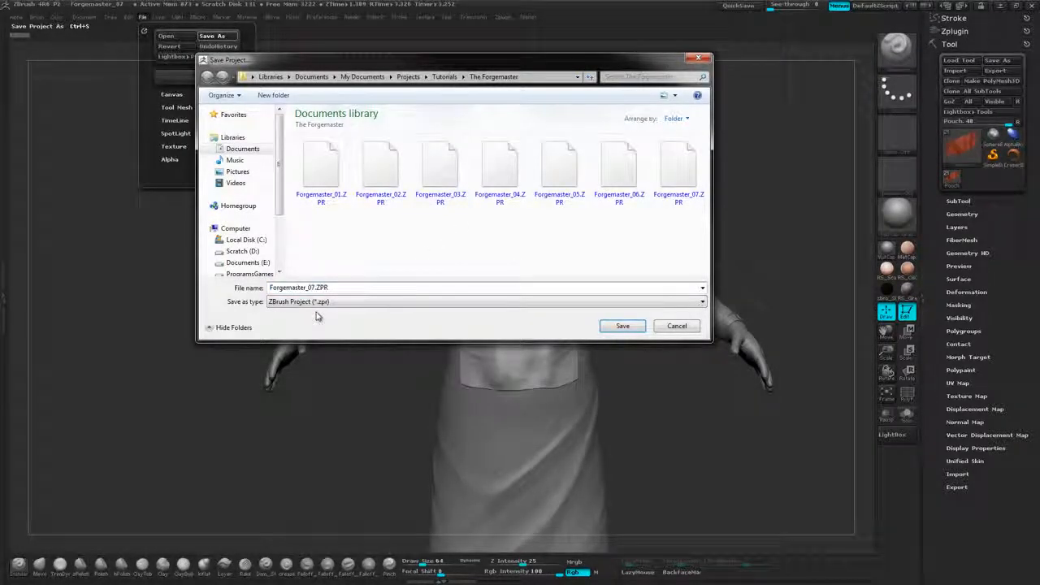
key("Return")
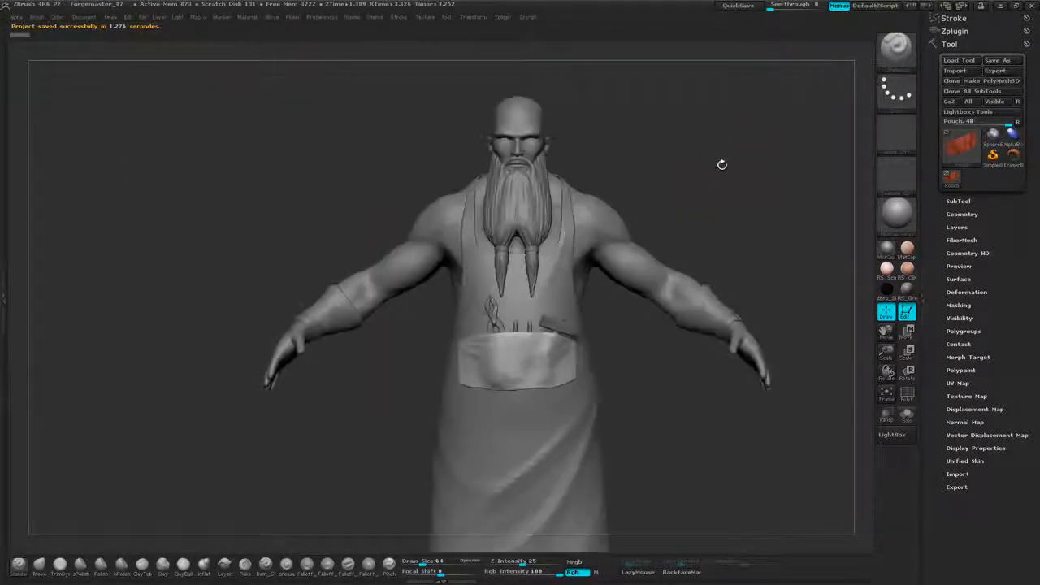
Examine the whole character from several angles, including the beard, arms, apron and the tools in its pocket.
left_click_drag(738, 175, 742, 207, "alt")
left_click_drag(784, 49, 755, 131, "alt")
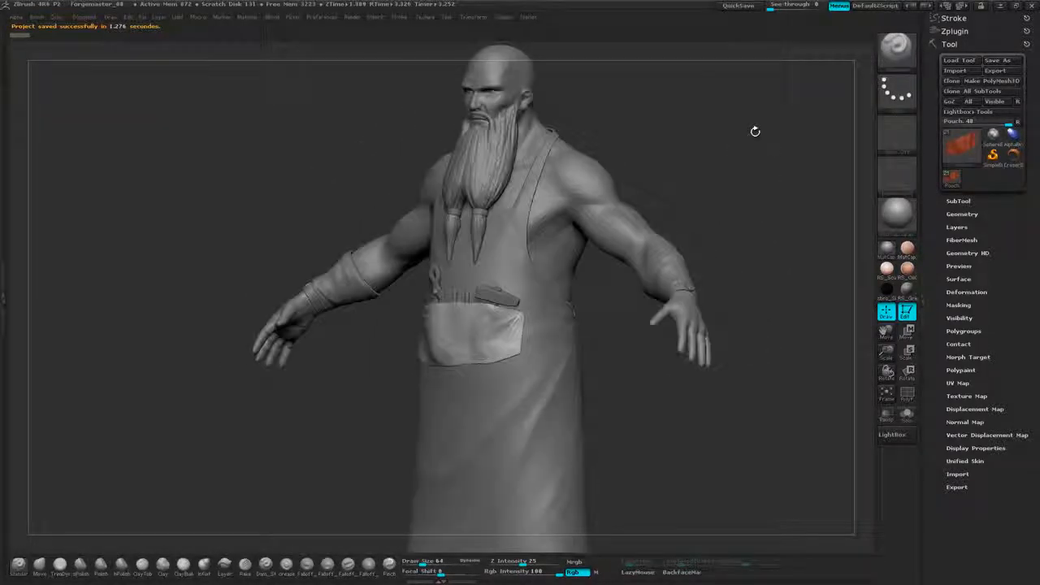
left_click_drag(734, 176, 736, 112, "shift")
left_click_drag(736, 112, 742, 191)
mouse_move(741, 191)
left_mouse_down()
mouse_move(719, 190)
mouse_move(732, 214)
left_mouse_up()
mouse_move(671, 283)
left_mouse_down()
mouse_move(766, 247)
mouse_move(799, 156)
left_mouse_up()
left_click_drag(793, 244, 660, 254)
left_click_drag(706, 213, 700, 365, "alt")
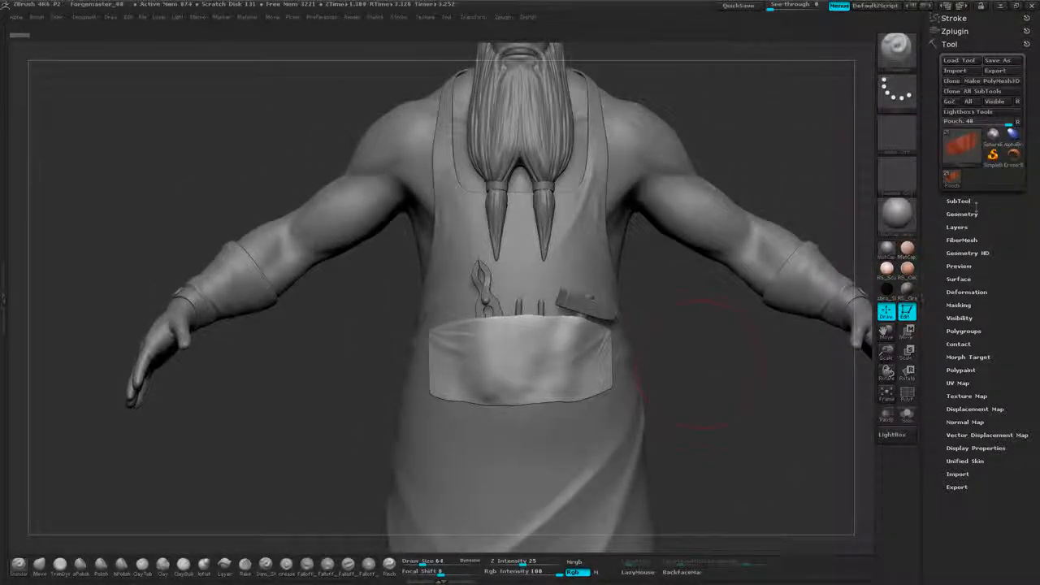
mouse_move(812, 179)
left_mouse_down("alt")
mouse_move(778, 239)
mouse_move(717, 278)
mouse_move(745, 156)
mouse_move(705, 294)
mouse_move(707, 349)
mouse_move(694, 360)
mouse_move(752, 355)
left_mouse_up("alt")
mouse_move(780, 350)
left_mouse_down("alt")
mouse_move(786, 310)
mouse_move(833, 258)
mouse_move(751, 228)
mouse_move(721, 344)
mouse_move(725, 249)
mouse_move(716, 403)
mouse_move(725, 345)
mouse_move(708, 264)
mouse_move(570, 302)
mouse_move(642, 264)
left_mouse_up("alt")
mouse_move(756, 272)
left_mouse_down()
mouse_move(683, 304)
mouse_move(680, 361)
left_mouse_up()
left_click_drag(670, 199, 785, 176)
mouse_move(742, 236)
left_mouse_down("alt")
mouse_move(720, 190)
mouse_move(722, 202)
left_mouse_up("alt")
mouse_move(722, 267)
left_mouse_down("alt")
mouse_move(721, 329)
mouse_move(702, 316)
mouse_move(726, 335)
mouse_move(727, 174)
mouse_move(793, 166)
mouse_move(753, 166)
mouse_move(738, 290)
mouse_move(767, 269)
mouse_move(730, 209)
mouse_move(768, 258)
mouse_move(703, 251)
mouse_move(752, 311)
left_mouse_up("alt")
Make the forgemaster body the active subtool and frame the face in a close front view.
left_click(595, 204, "alt")
left_click_drag(747, 185, 754, 265, "alt")
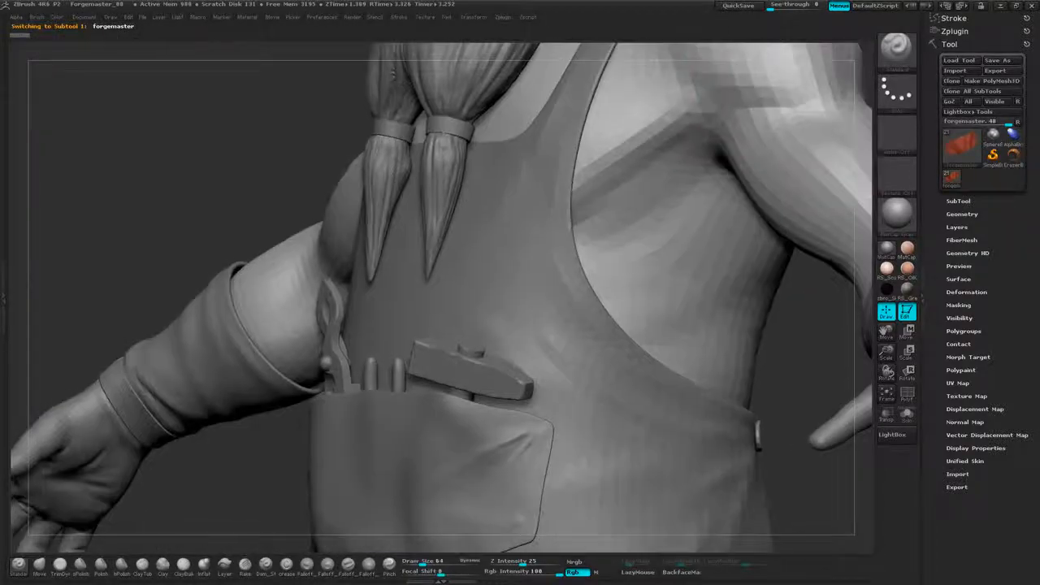
left_click_drag(870, 68, 781, 228, "alt")
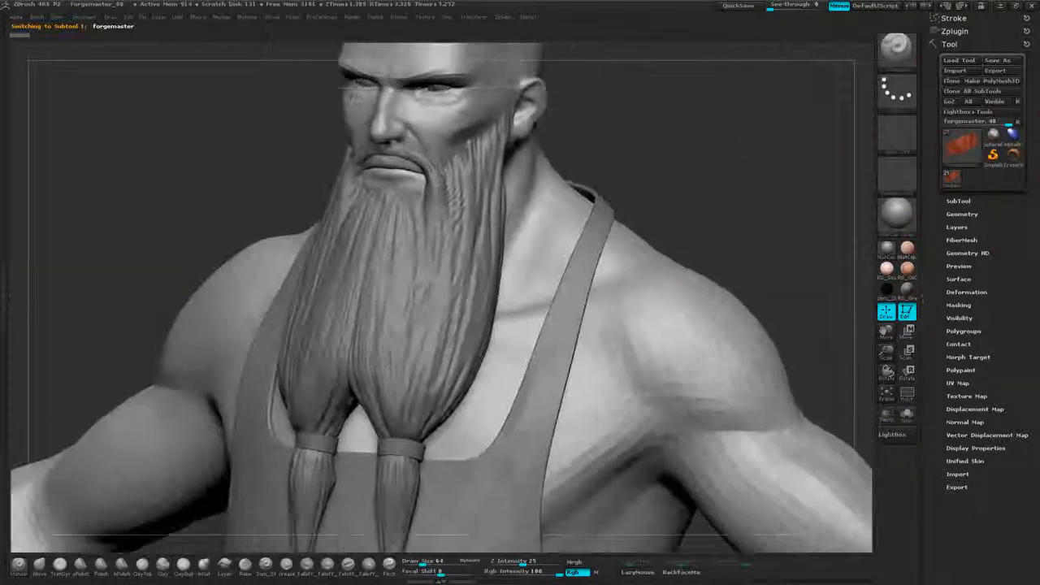
left_click_drag(764, 154, 748, 305, "alt")
left_click_drag(736, 106, 707, 216, "alt")
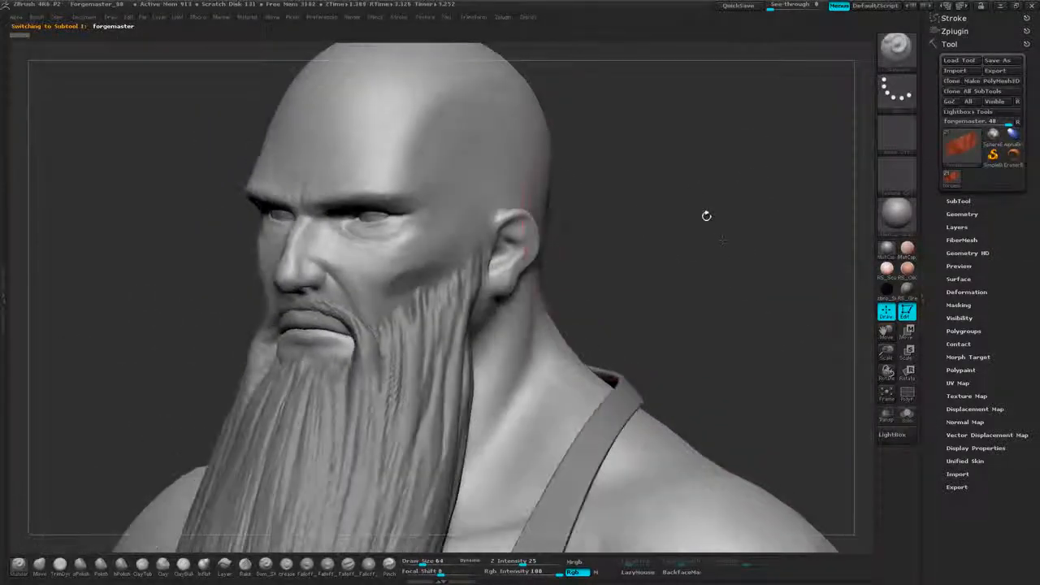
left_click_drag(795, 512, 823, 520, "alt")
left_click_drag(769, 231, 750, 112, "alt")
left_click_drag(749, 215, 748, 229)
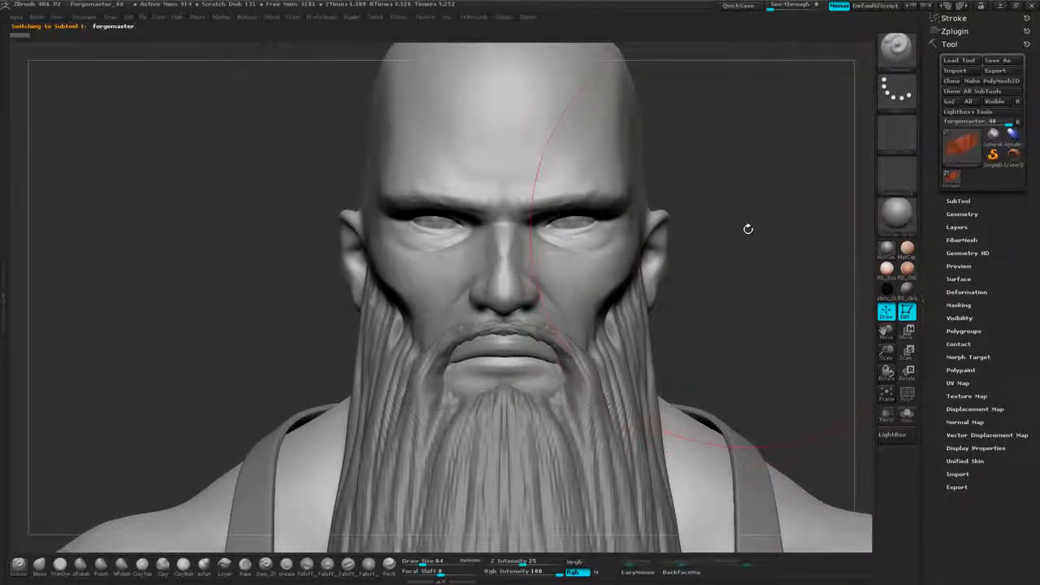
Activate the Original body subtool and delete its lower subdivision levels.
left_click(960, 201)
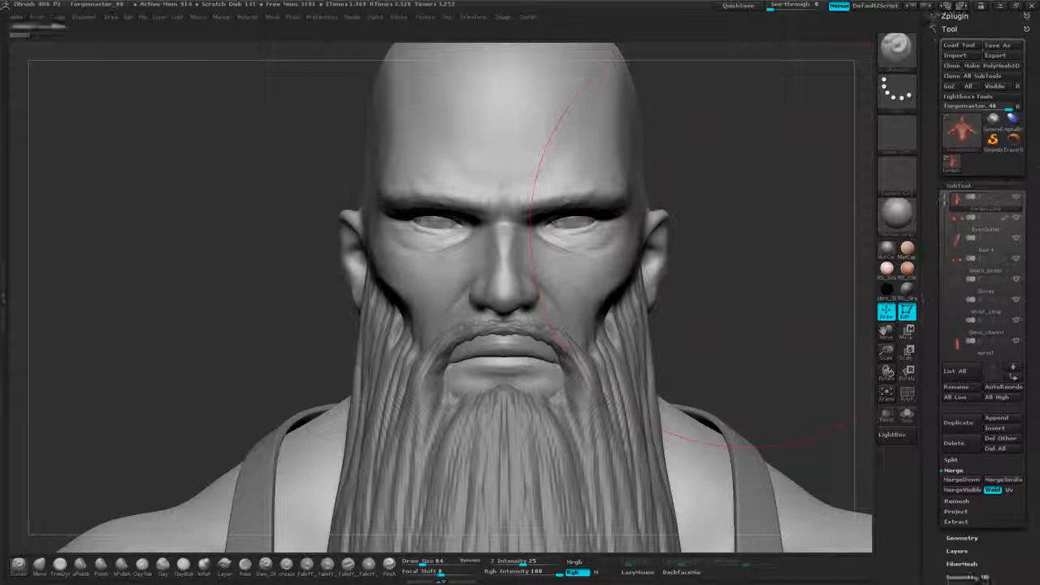
left_click_drag(944, 269, 945, 314)
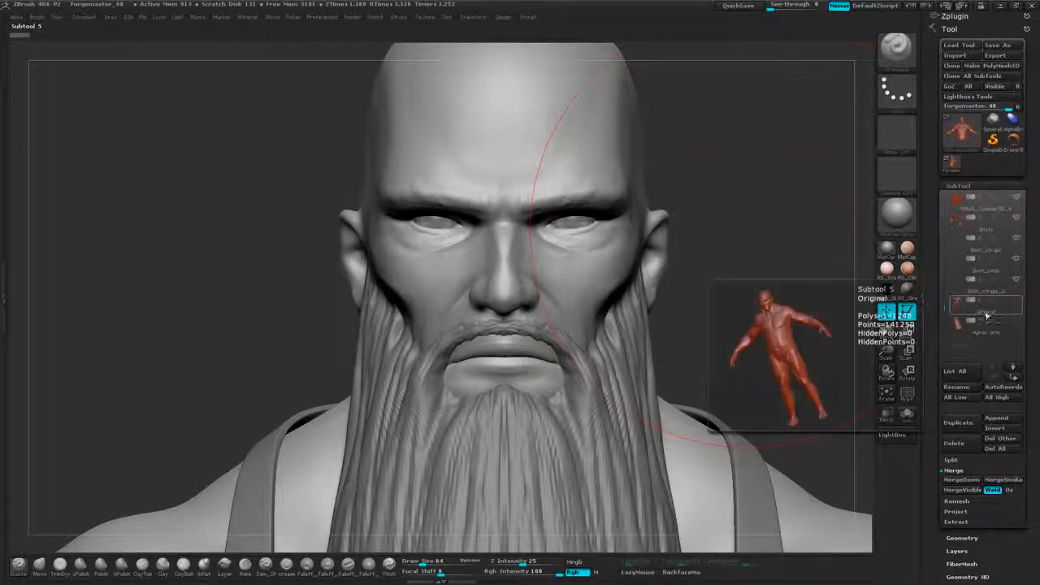
left_click(967, 308)
left_click(961, 185)
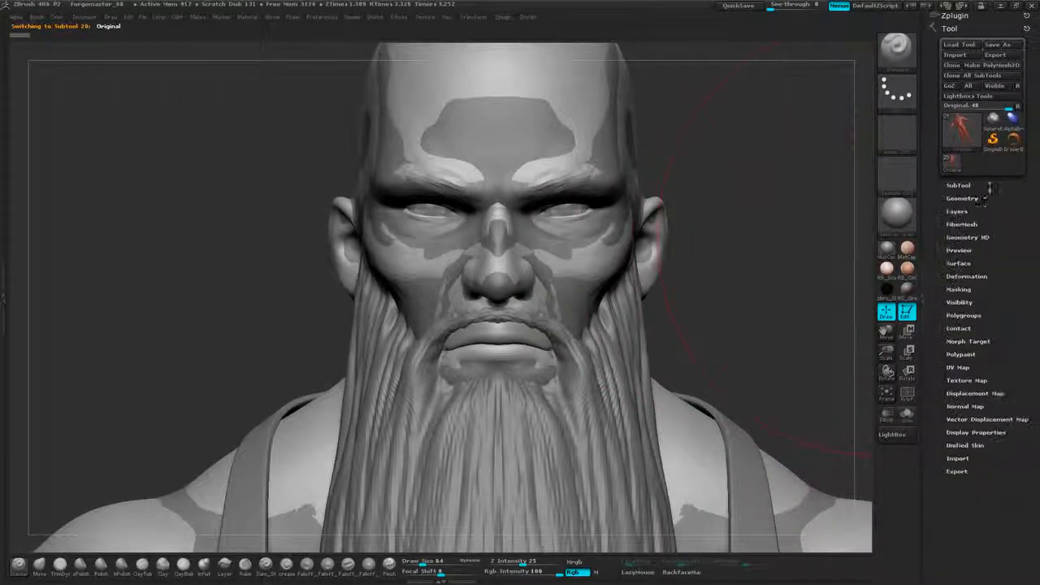
left_click(966, 199)
left_click(963, 231)
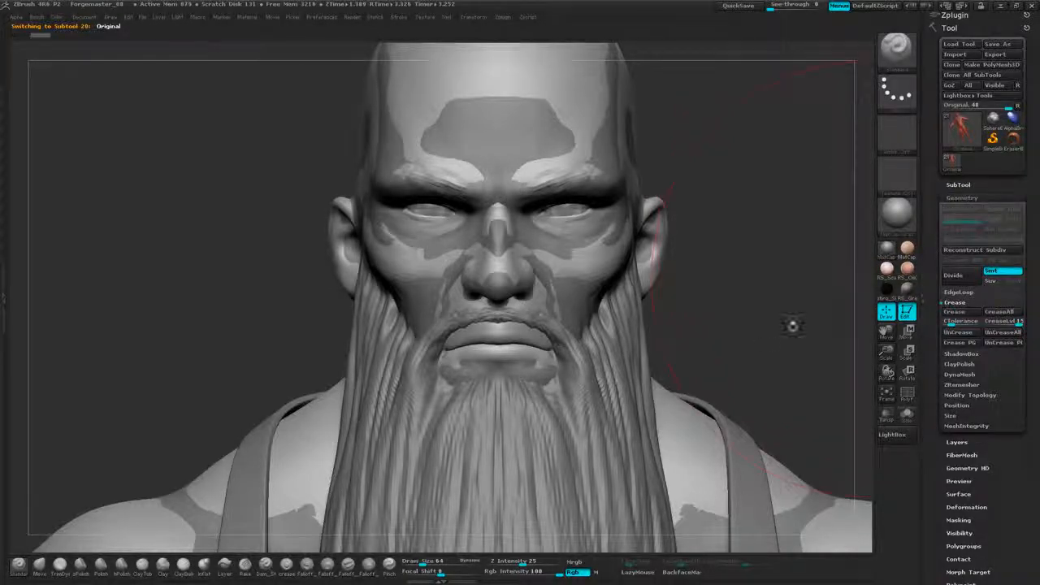
Turn on transparency and hide the forgemaster subtool so that only the Original head shows beneath the beard.
mouse_move(777, 253)
left_mouse_down()
mouse_move(736, 257)
mouse_move(759, 258)
mouse_move(794, 236)
mouse_move(794, 281)
mouse_move(748, 233)
mouse_move(916, 451)
mouse_move(970, 461)
left_mouse_up()
left_click(891, 417)
left_click(961, 185)
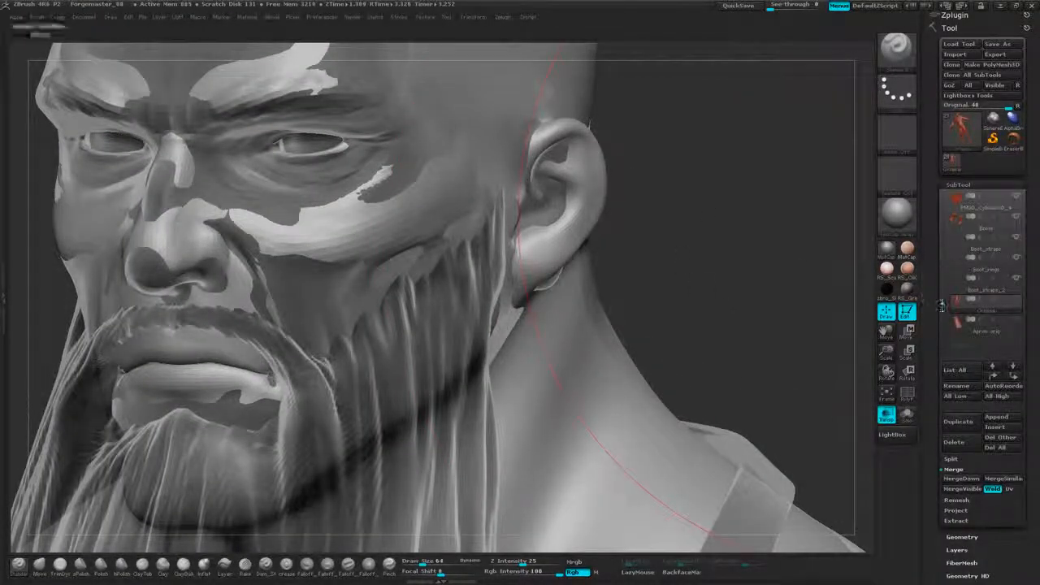
left_click_drag(941, 305, 942, 200)
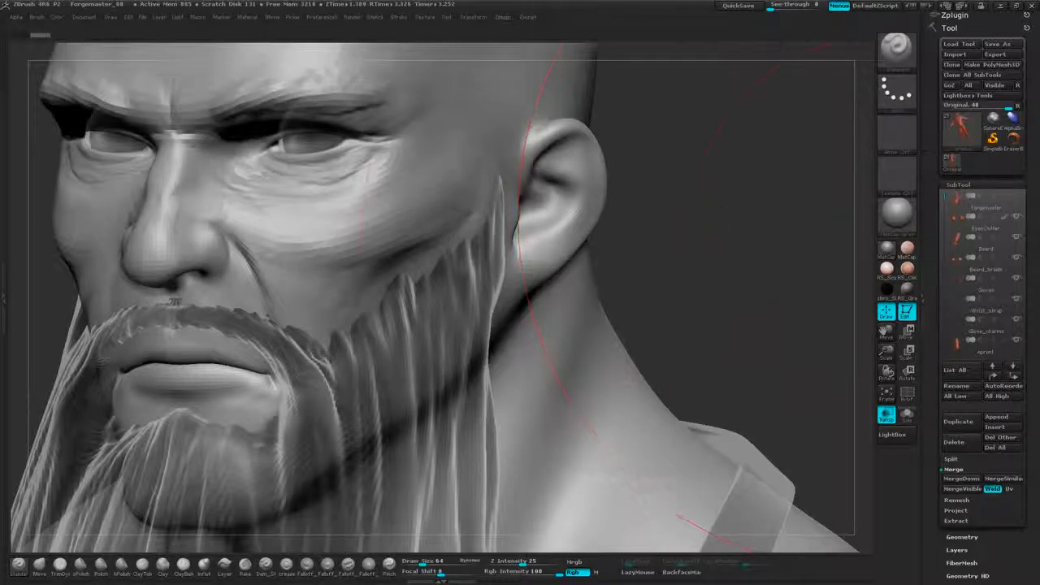
left_click_drag(729, 211, 793, 216)
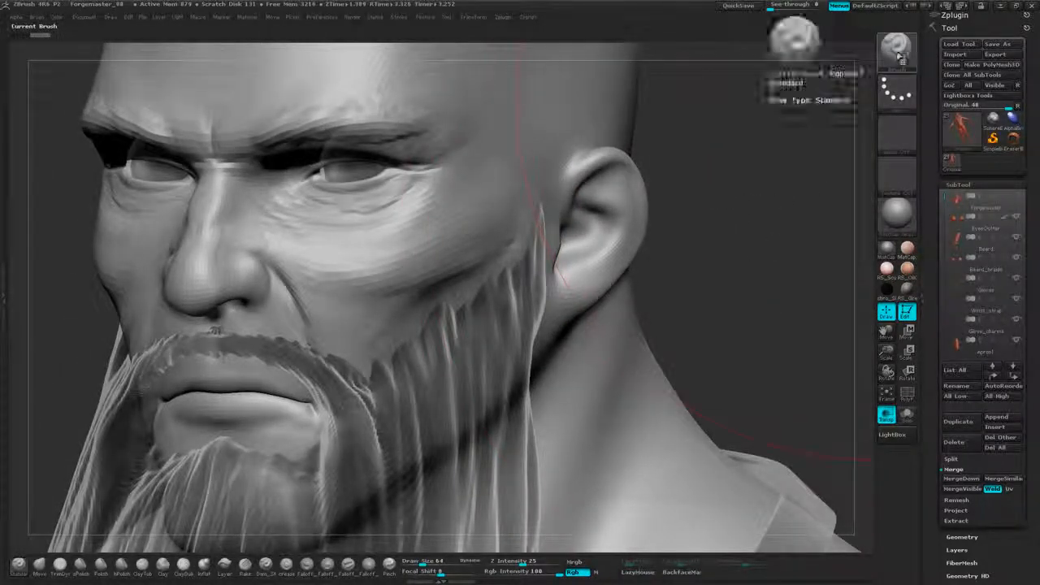
Choose the InsertHRing brush and set its draw size to 8.
left_click(890, 62)
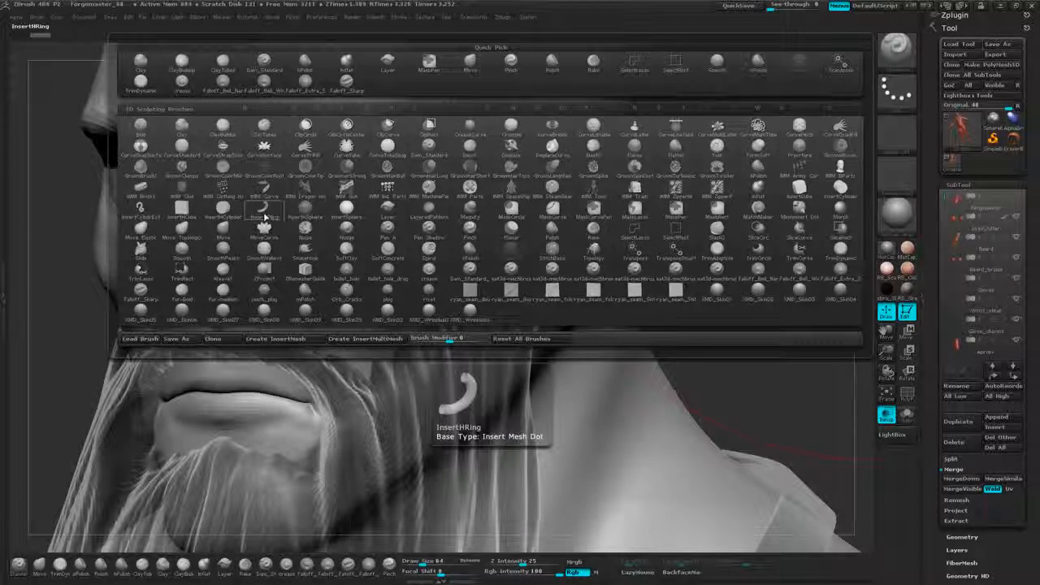
left_click(265, 210)
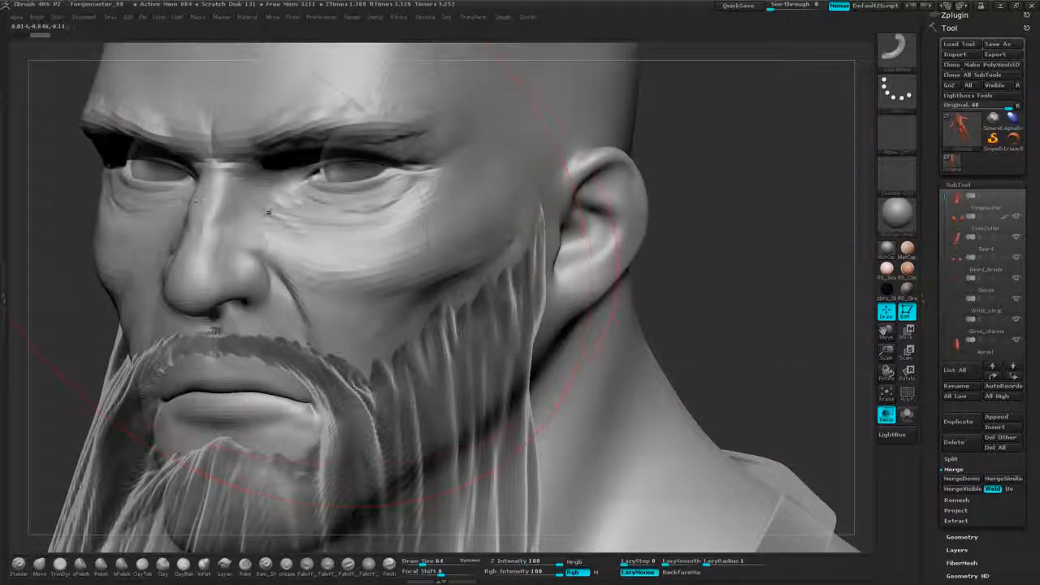
key("space")
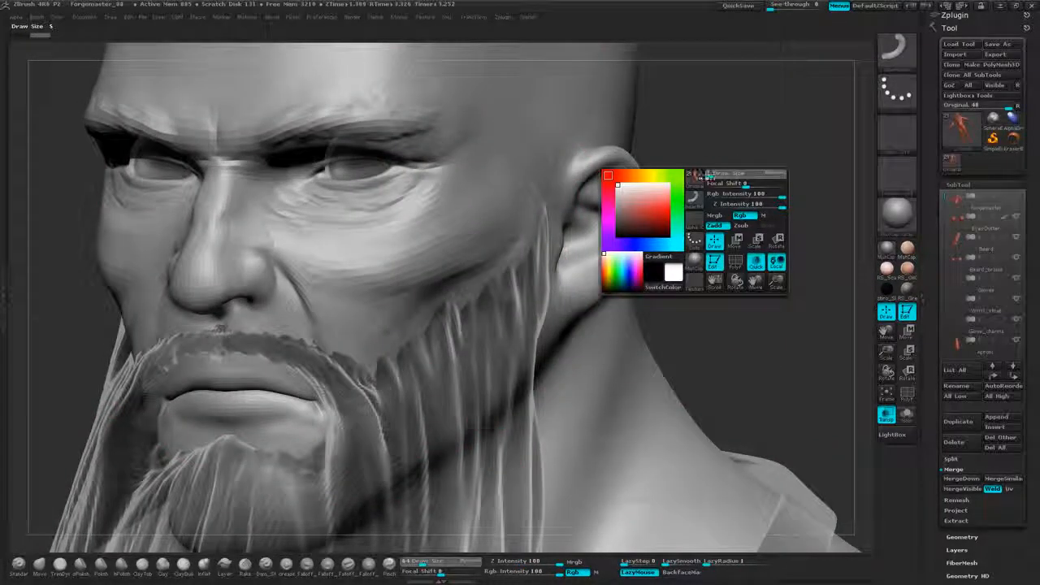
left_click(716, 178)
left_click_drag(756, 211, 691, 161)
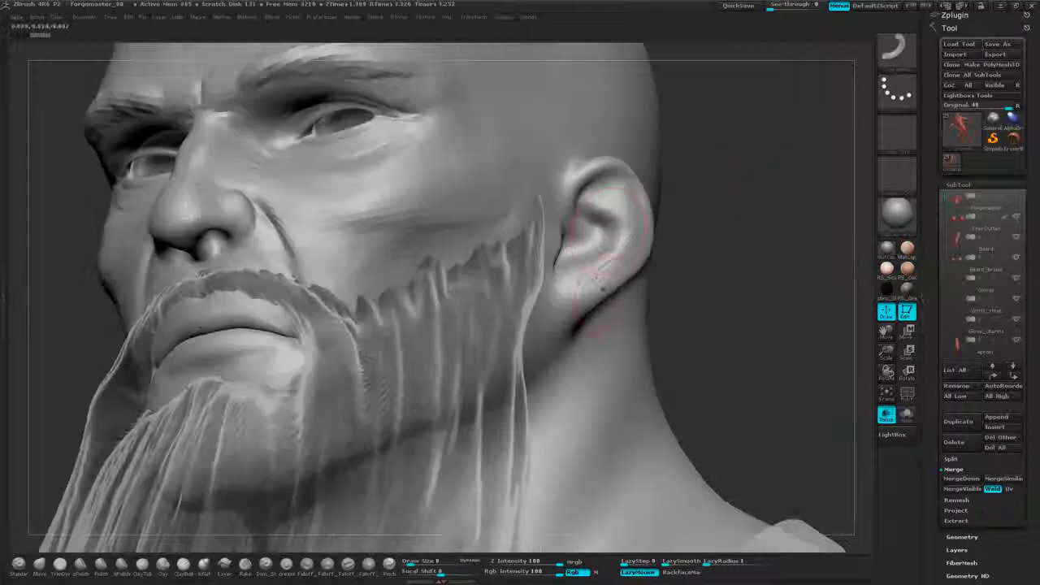
Undo the trial ring inserted at the earlobe and turn off symmetry.
left_click_drag(598, 289, 607, 332)
mouse_move(735, 181)
left_mouse_down()
mouse_move(504, 155)
mouse_move(662, 174)
mouse_move(760, 216)
mouse_move(768, 209)
mouse_move(754, 198)
mouse_move(786, 174)
left_mouse_up()
key("ctrl+z")
left_click(474, 22)
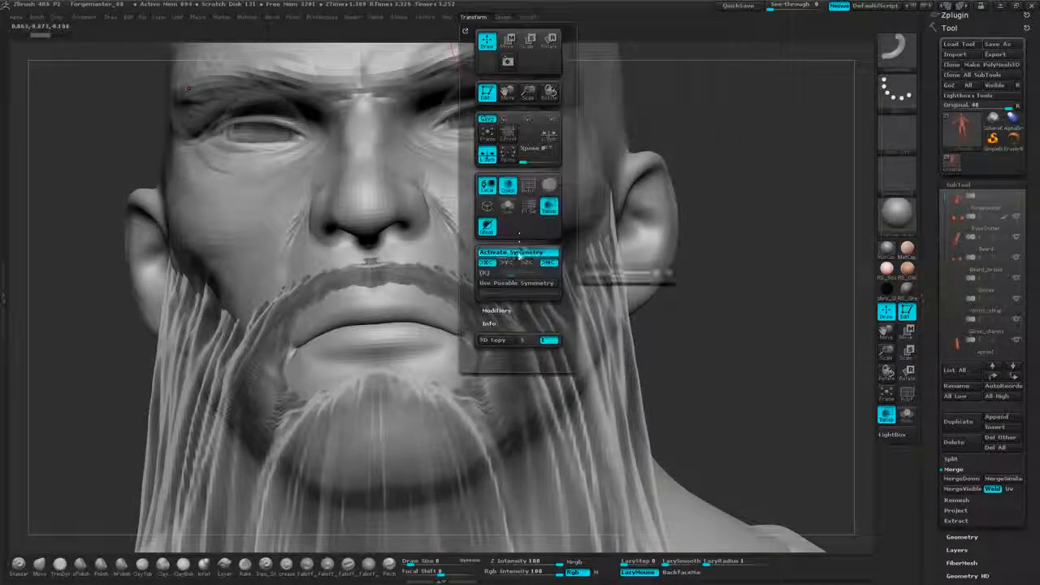
left_click(894, 52)
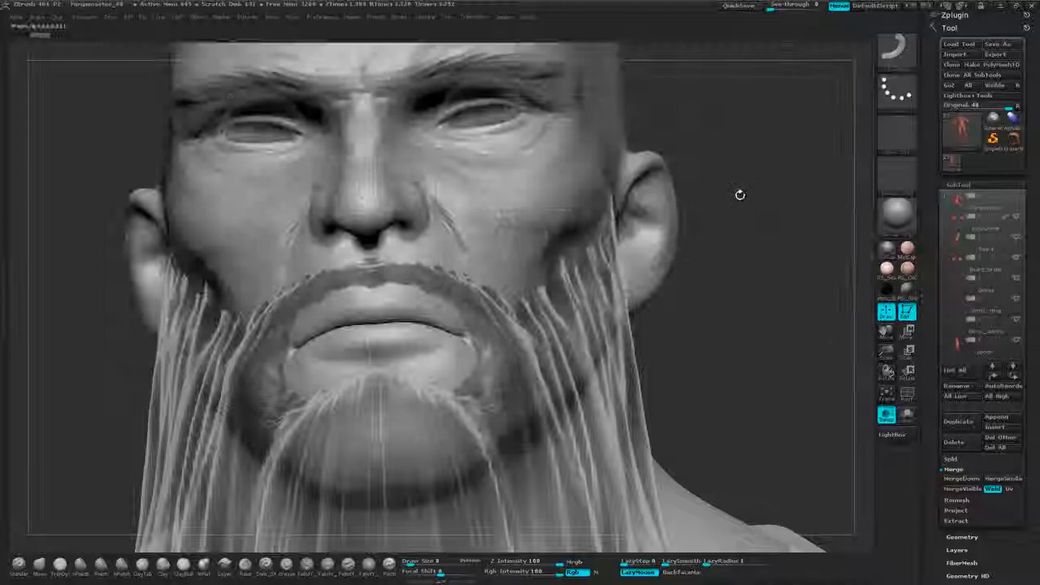
Insert a half ring on the character's left earlobe as the start of an earring.
mouse_move(739, 192)
left_mouse_down()
mouse_move(630, 199)
mouse_move(684, 198)
mouse_move(673, 197)
left_mouse_up()
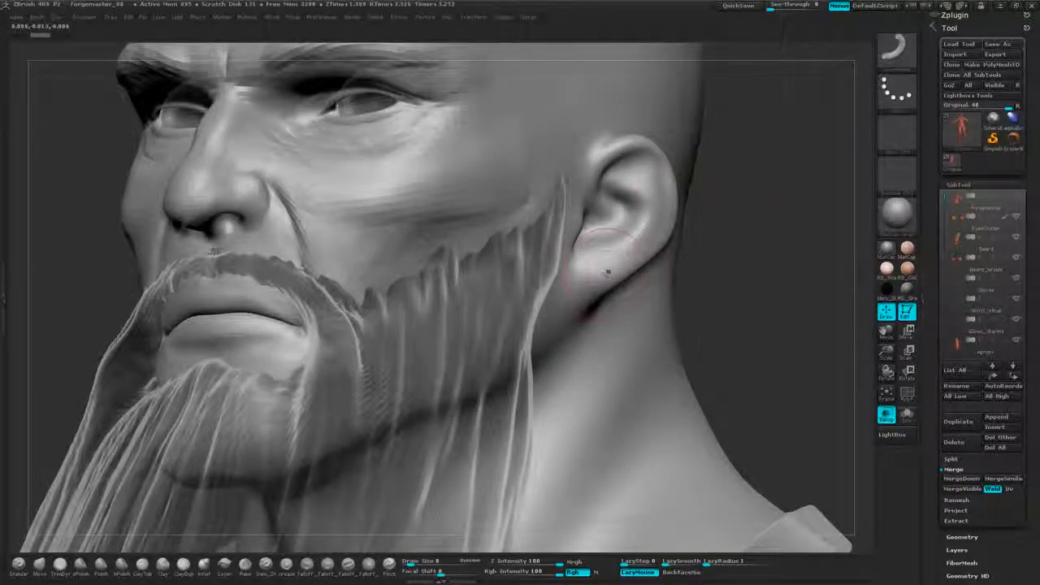
left_click_drag(607, 268, 606, 273)
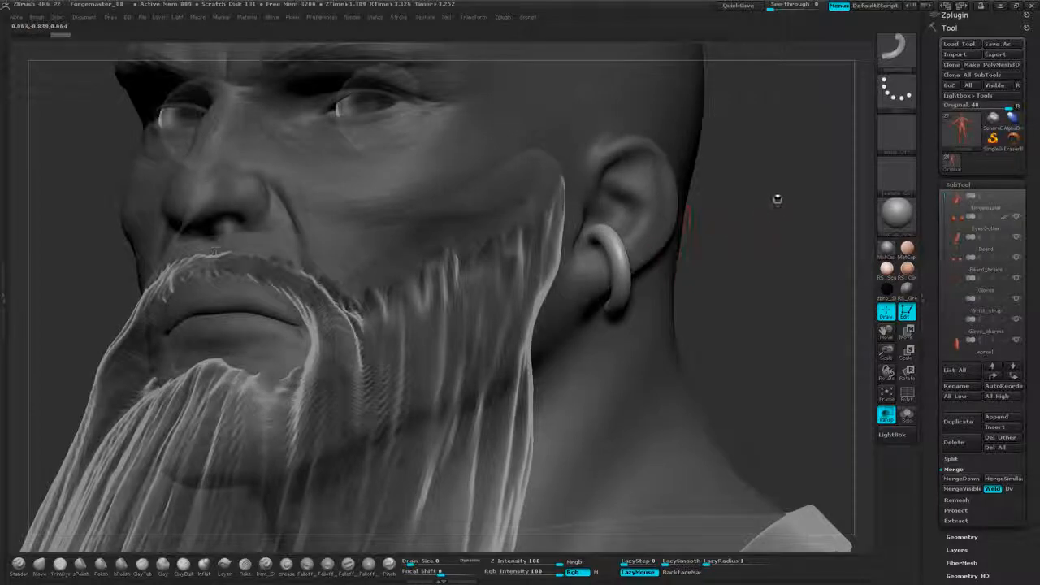
left_click_drag(778, 200, 865, 205)
left_click_drag(696, 193, 639, 213)
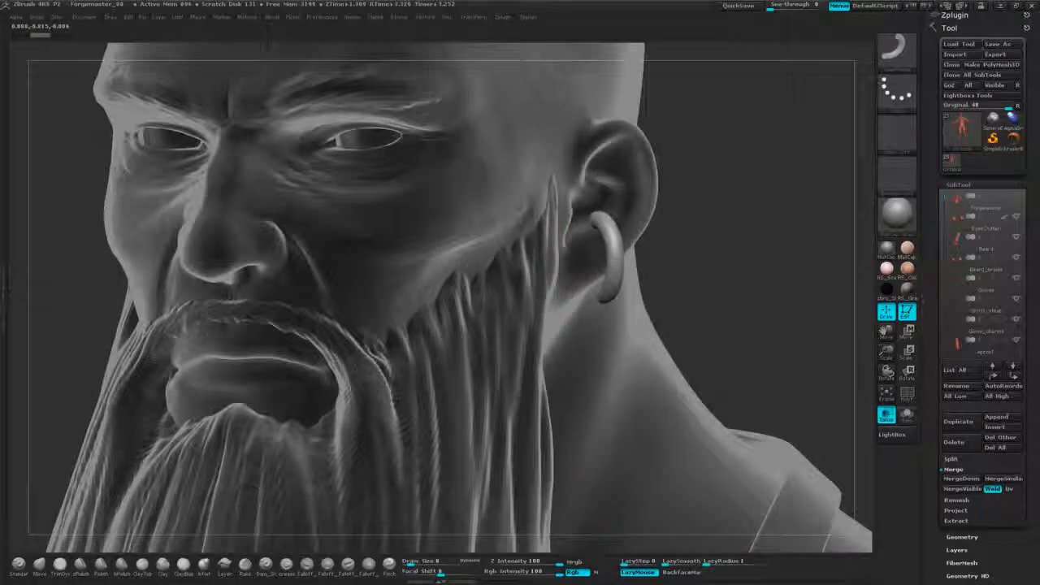
left_click_drag(805, 195, 775, 121)
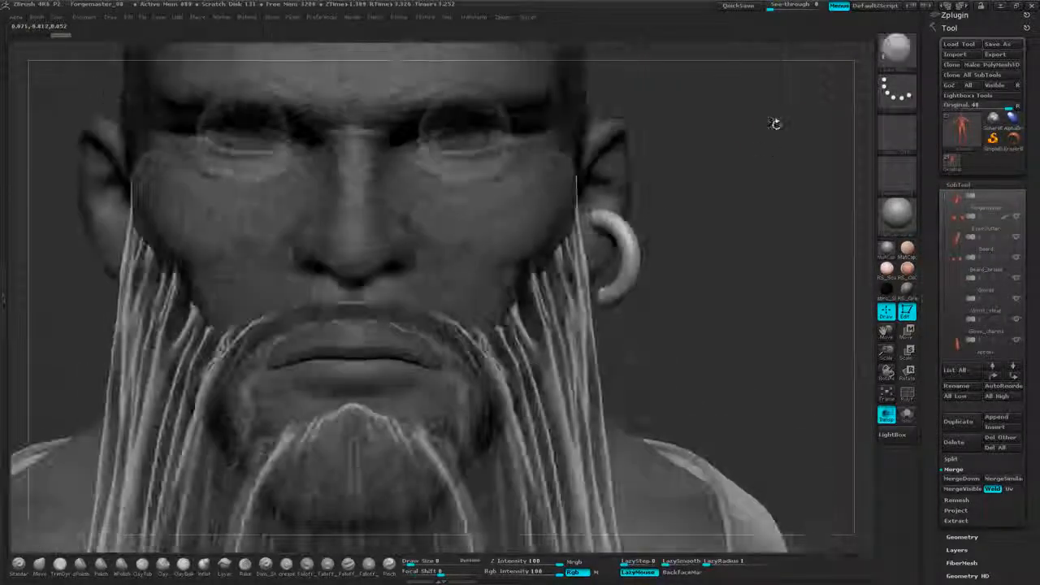
Move the inserted half ring down along a transpose line so it hangs lower on the left earlobe.
key("w")
left_click_drag(634, 278, 639, 396)
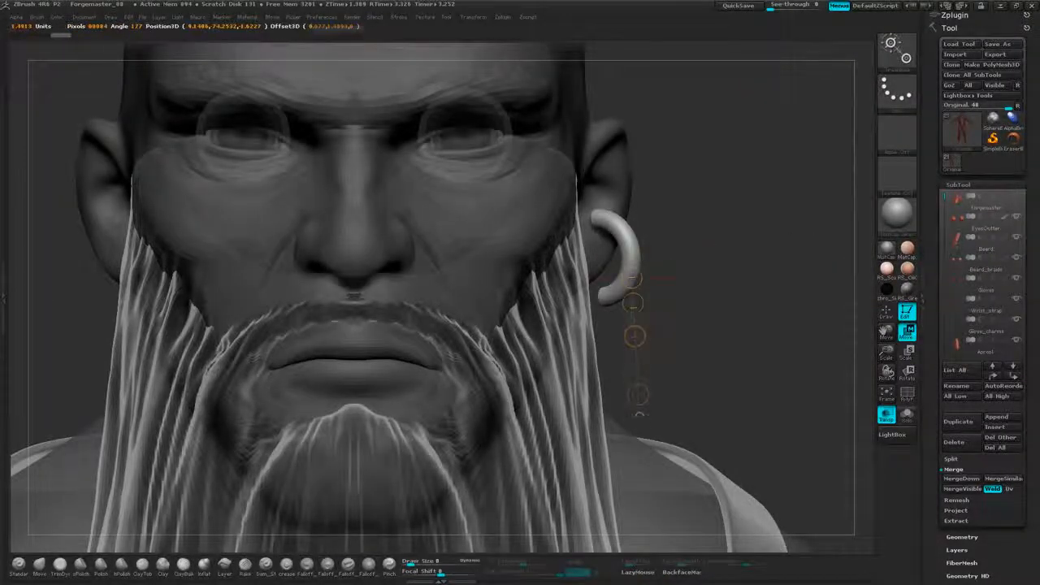
left_click_drag(635, 339, 639, 381)
left_click_drag(752, 273, 678, 228)
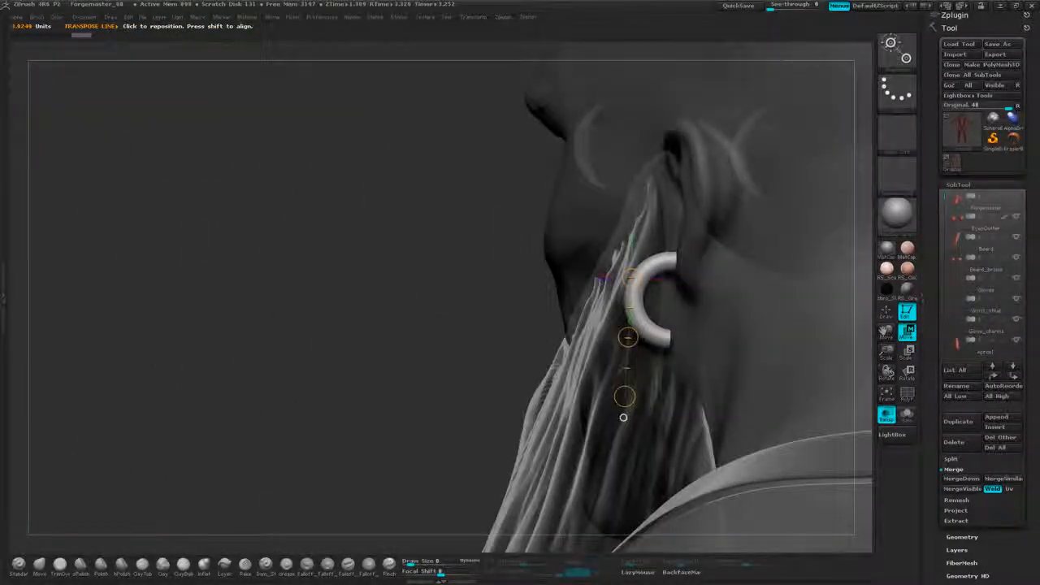
mouse_move(624, 417)
left_mouse_down()
mouse_move(634, 410)
mouse_move(622, 425)
left_mouse_up()
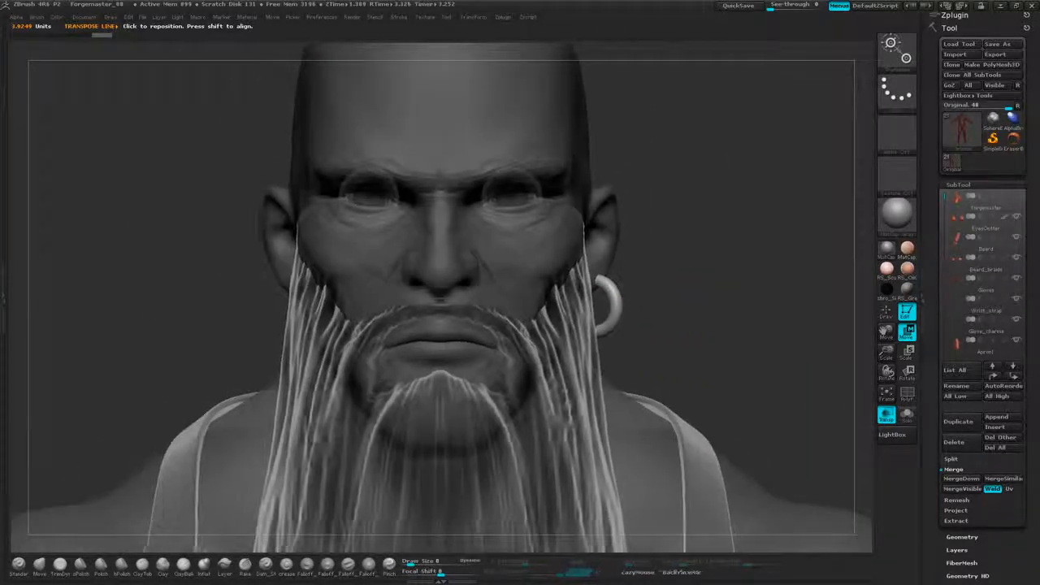
left_click_drag(780, 203, 746, 199)
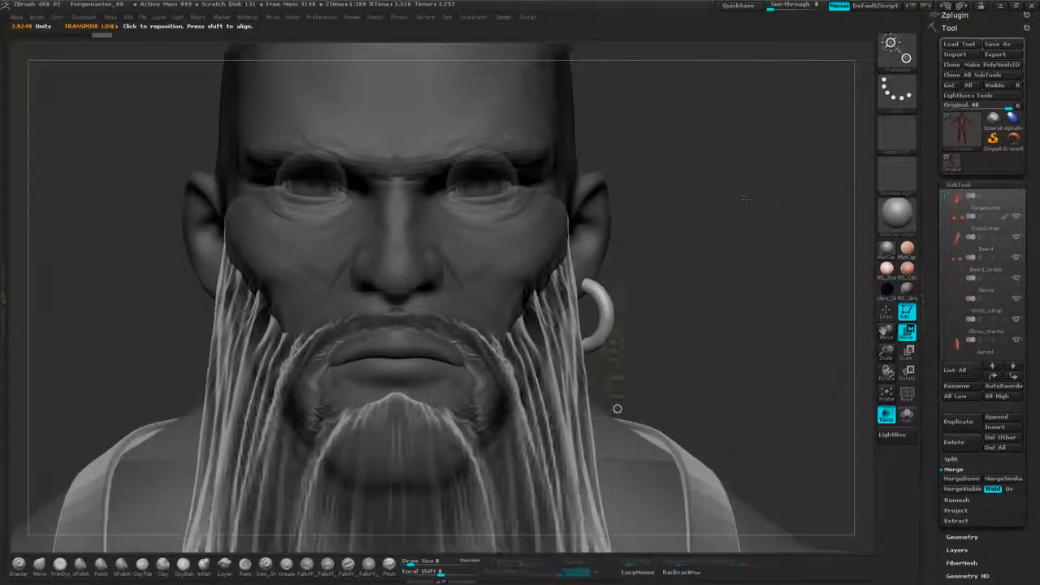
left_click_drag(617, 387, 612, 294)
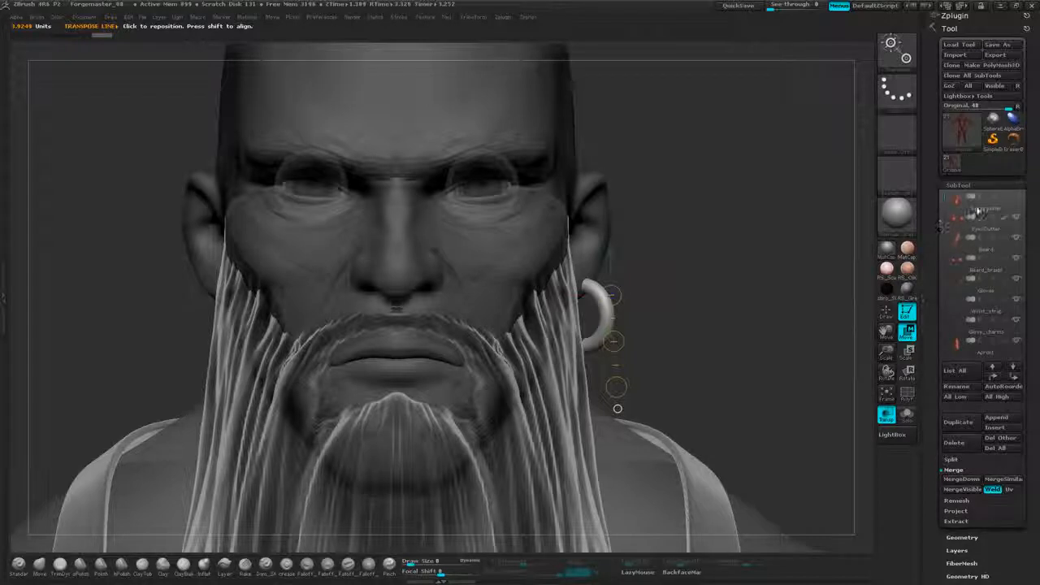
Separate the unmasked ring from the Original body into its own subtool with Split Unmasked Points.
mouse_move(979, 209)
left_click_drag(776, 236, 761, 282, "alt")
left_click_drag(1032, 221, 1033, 189)
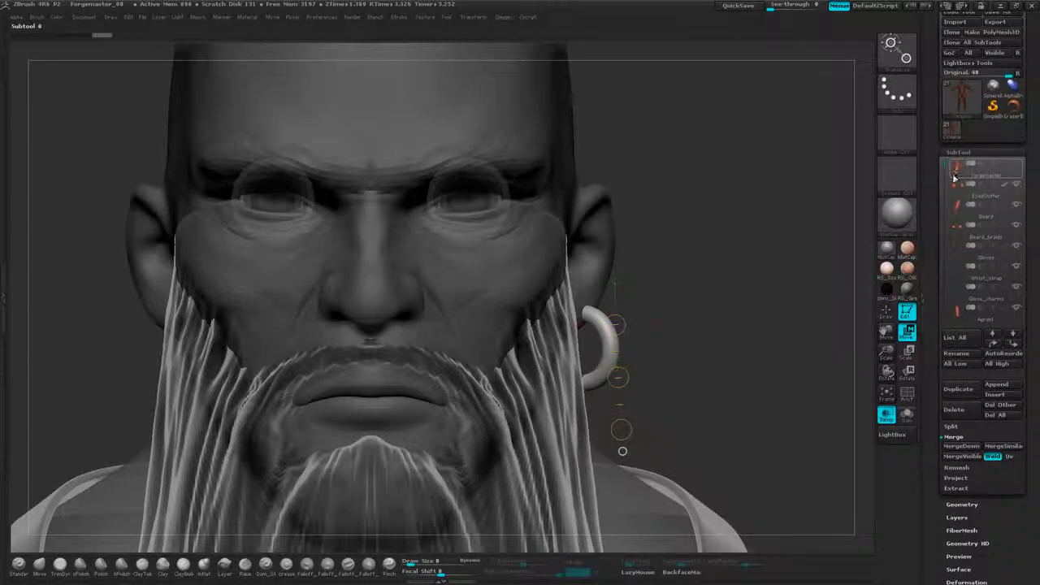
left_click_drag(945, 173, 945, 293)
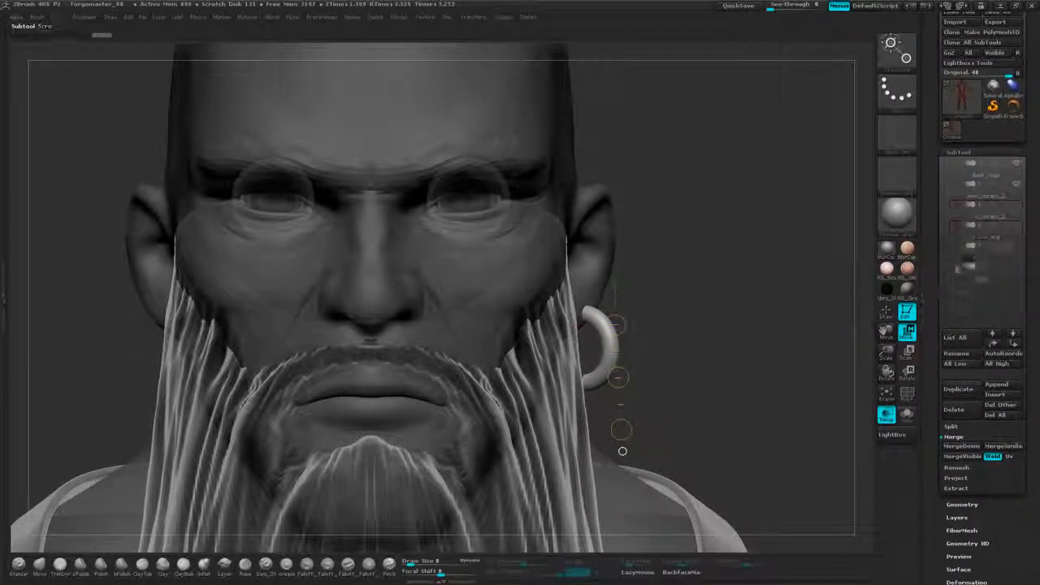
left_click_drag(1029, 331, 1028, 142)
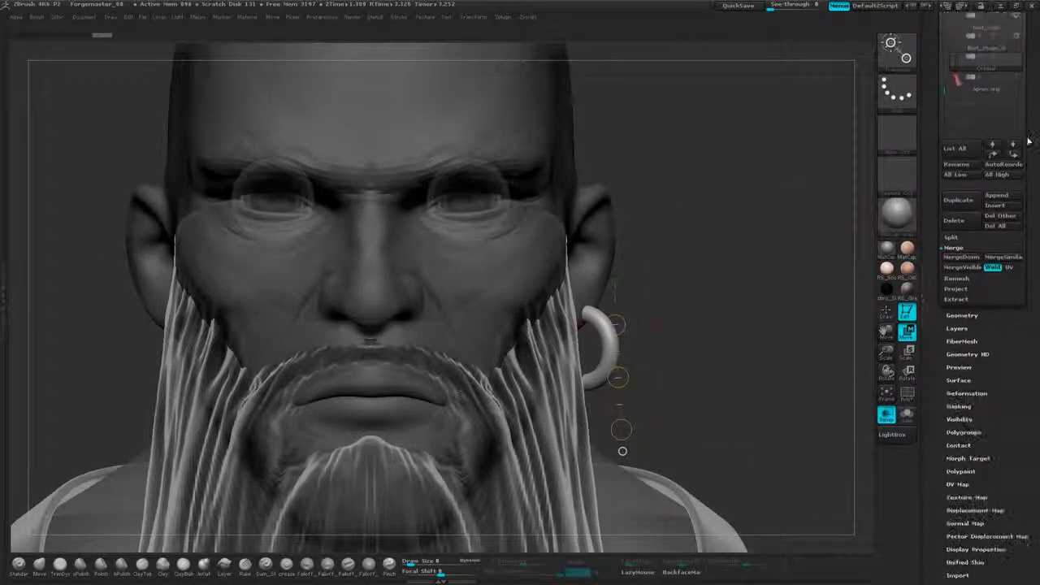
left_click(966, 237)
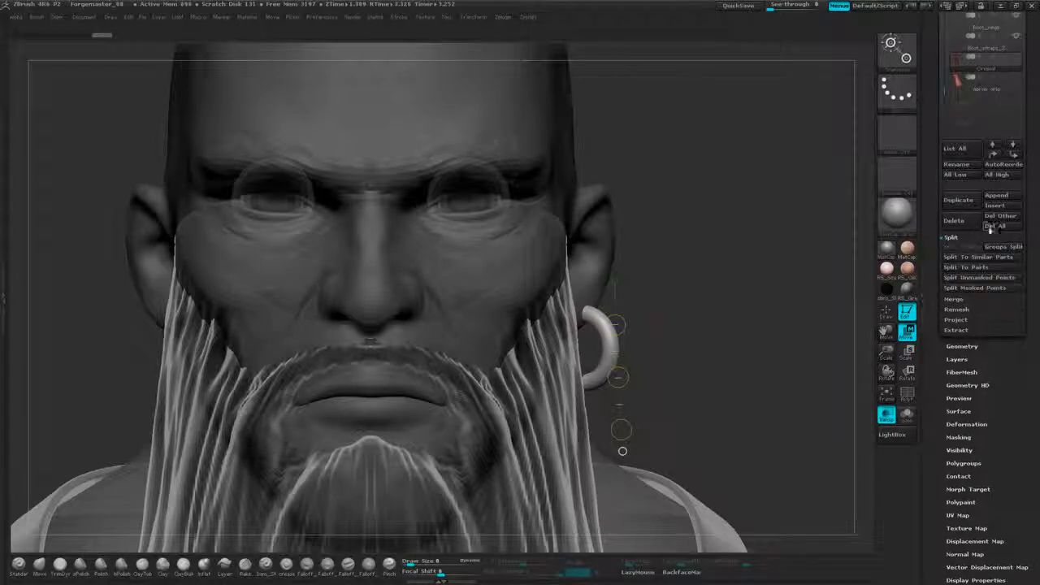
left_click(967, 268)
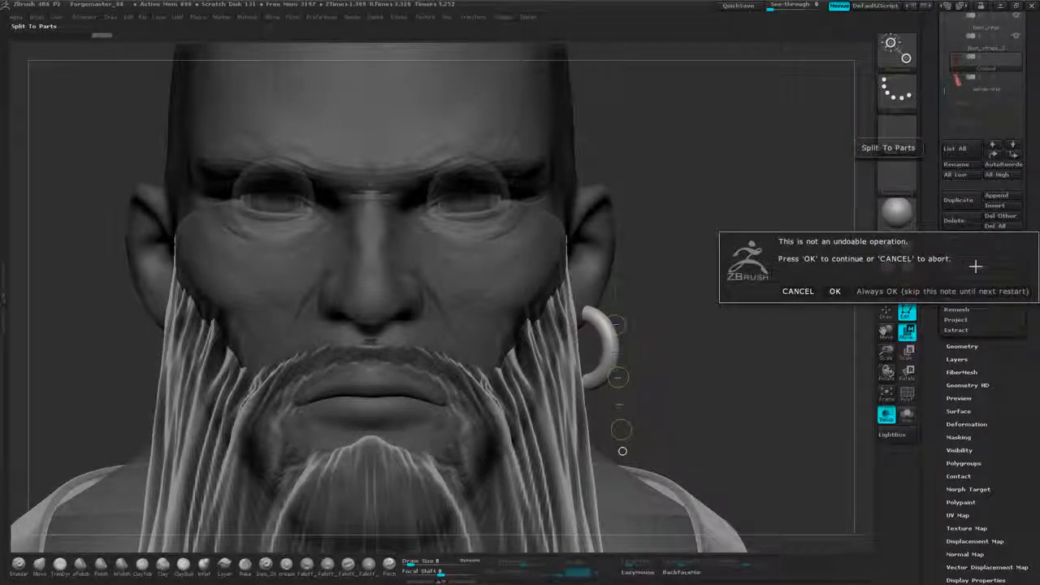
left_click(804, 291)
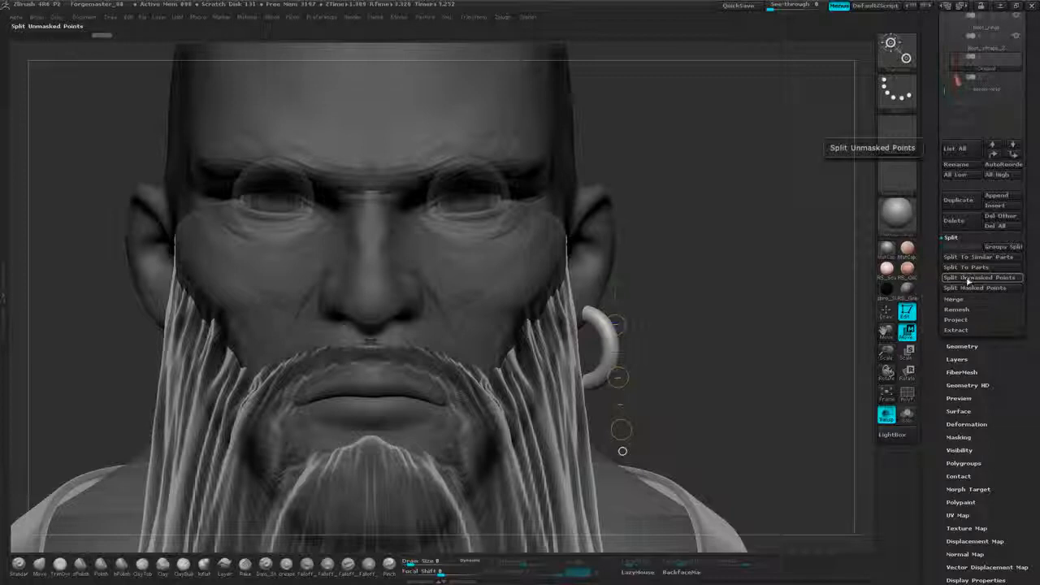
left_click(990, 279)
Make the split-off ring the active subtool and show the forgemaster body again.
left_click_drag(1038, 106, 1034, 226)
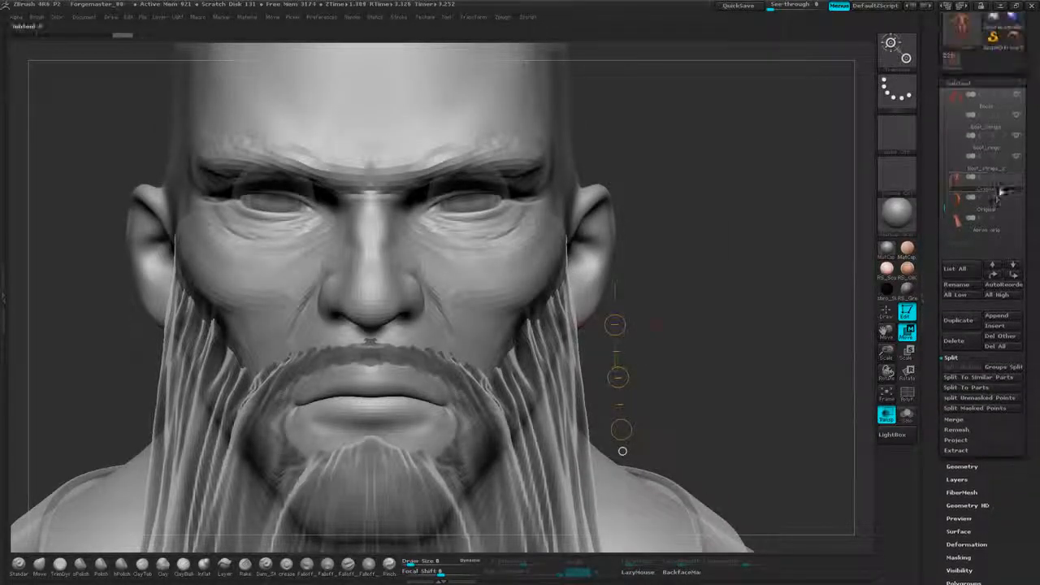
left_click(988, 212)
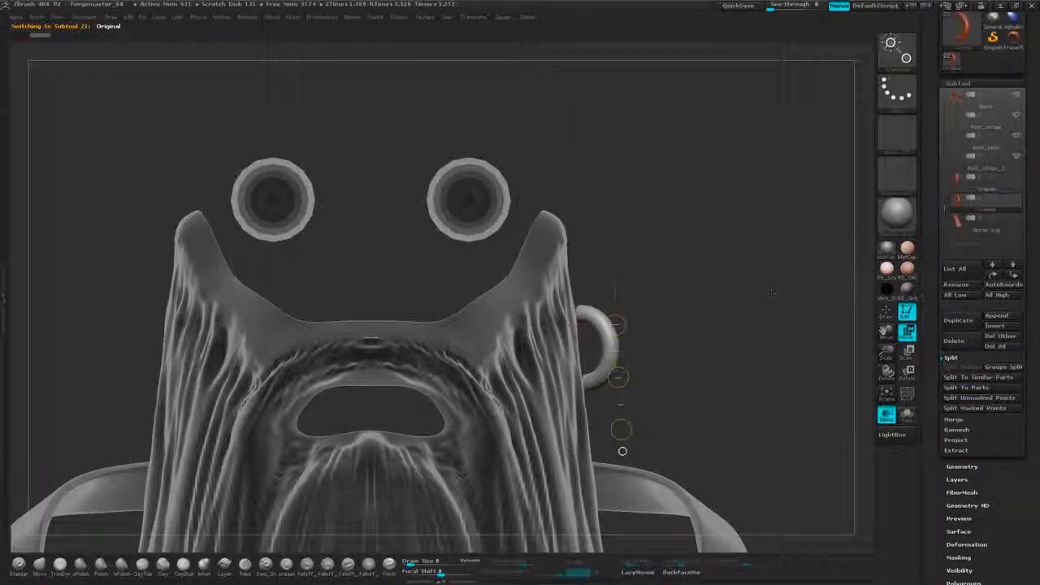
left_click_drag(947, 201, 946, 104)
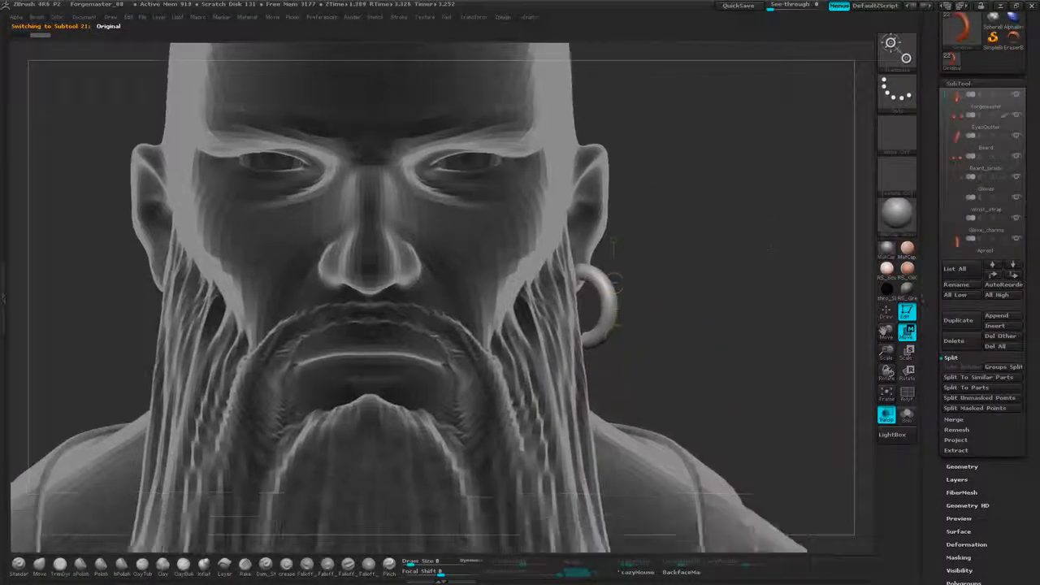
Close the open holes at the ends of the earring using the Modify Topology options.
left_click_drag(771, 248, 731, 293, "alt")
left_click_drag(671, 318, 441, 395)
left_click_drag(446, 294, 445, 292)
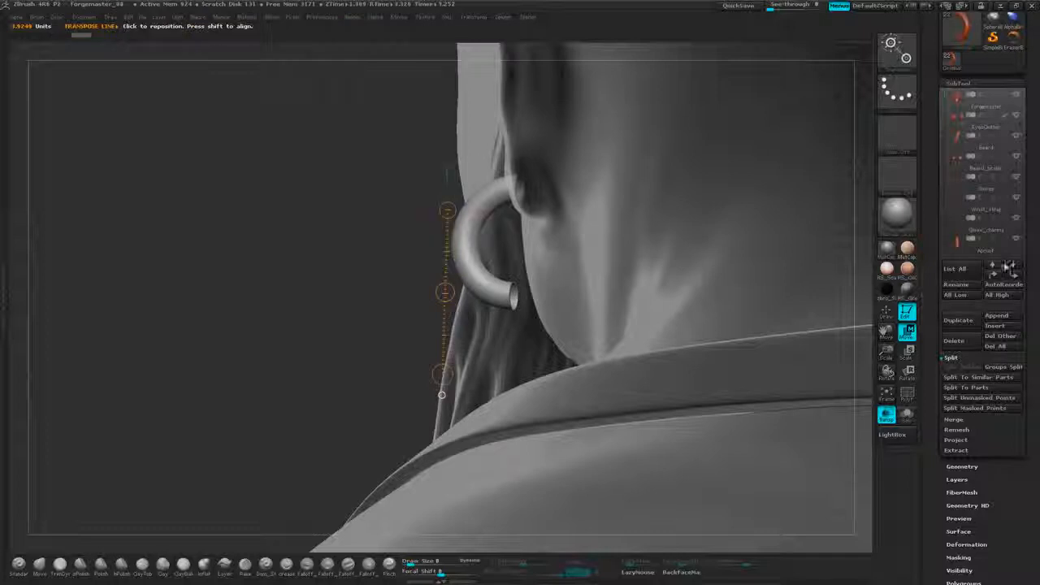
left_click_drag(1023, 257, 1022, 134)
left_click(967, 341)
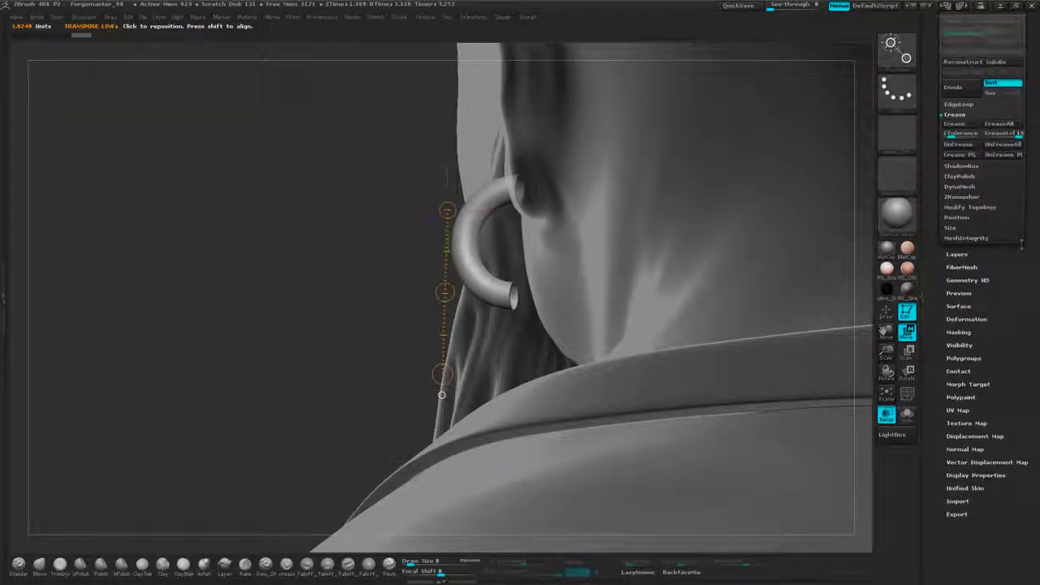
left_click_drag(1022, 244, 1021, 287)
left_click(978, 251)
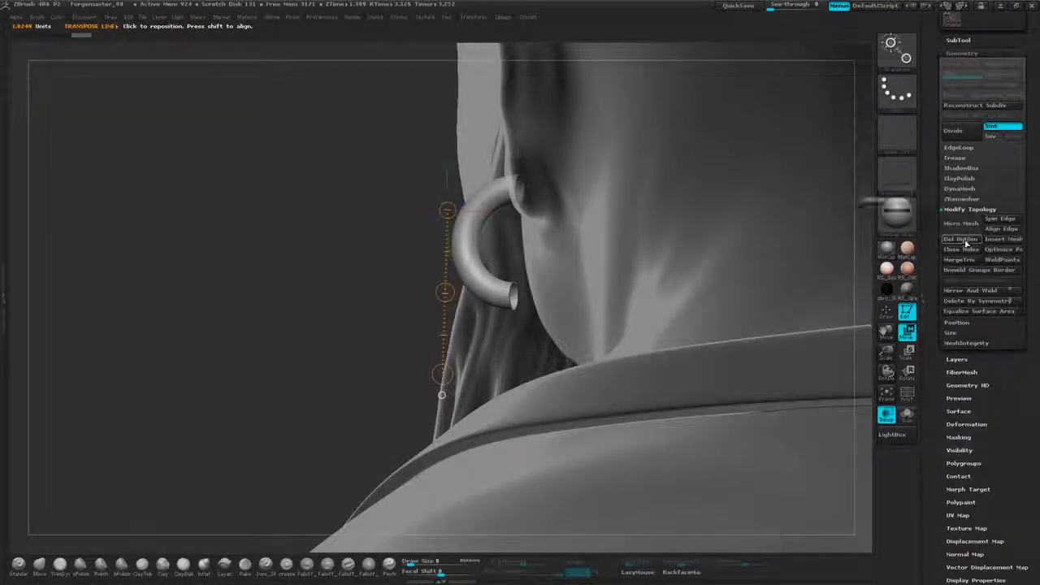
left_click(967, 254)
left_click_drag(236, 349, 421, 355)
Return to Draw mode with the Move brush, set the draw size to 2 and view the earring from behind.
left_click(886, 313)
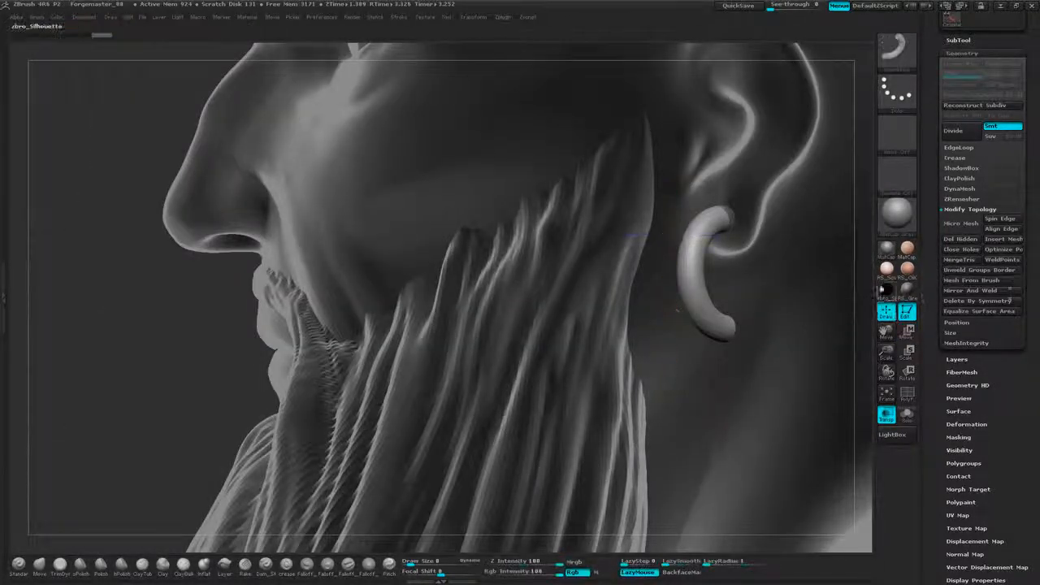
left_click_drag(864, 260, 667, 270, "alt")
left_click(39, 565)
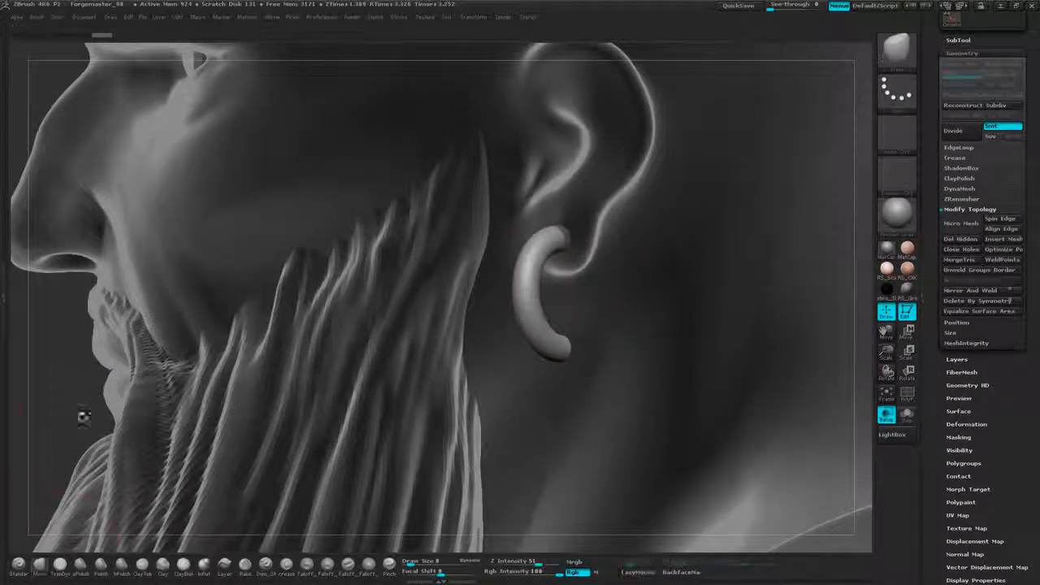
left_click_drag(84, 417, 43, 415)
key("space")
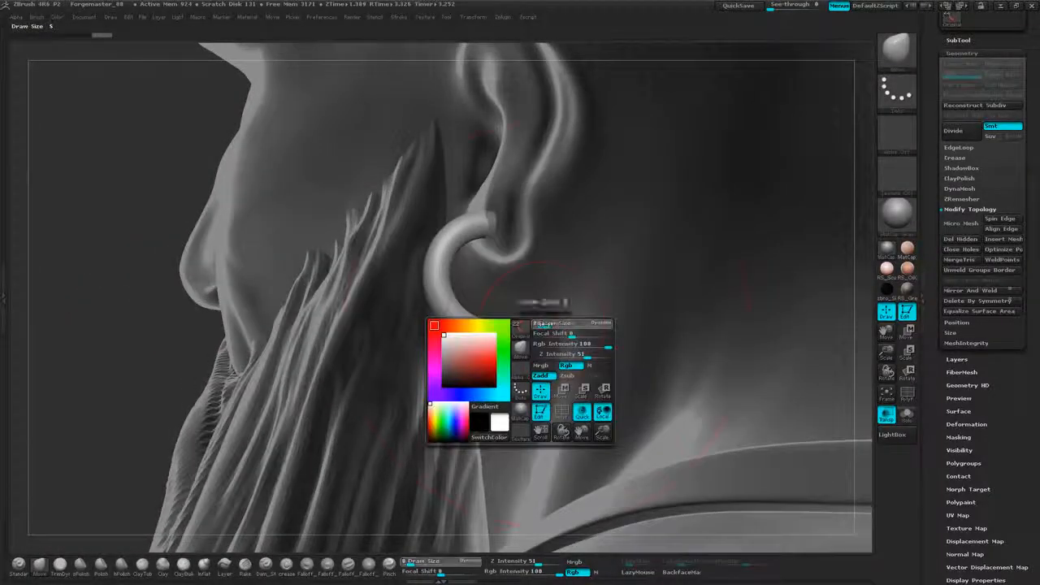
left_click_drag(207, 341, 234, 351)
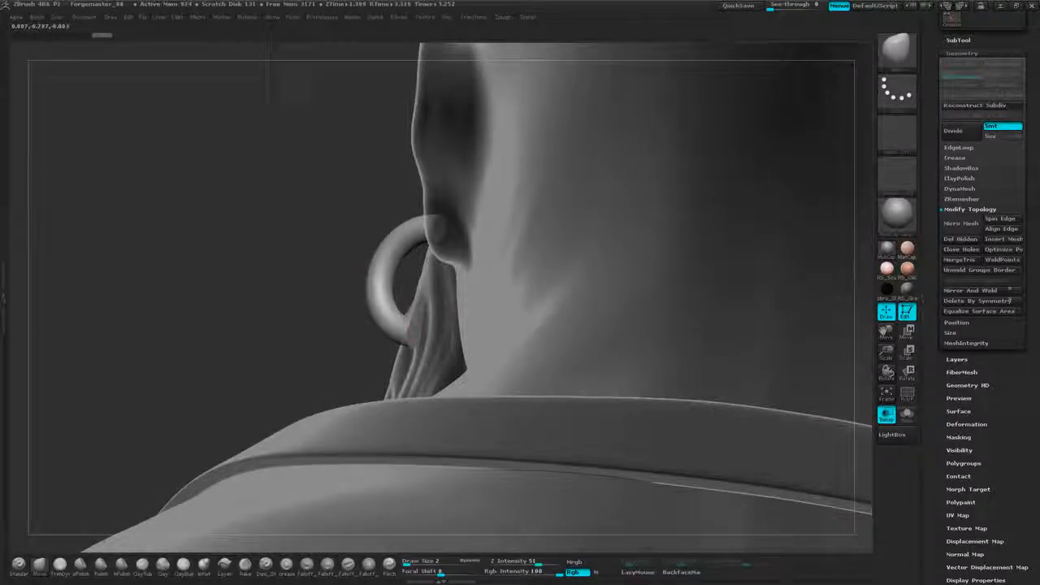
Shape and smooth the earring's open lower end, viewed from behind the ear.
left_click_drag(260, 329, 248, 306)
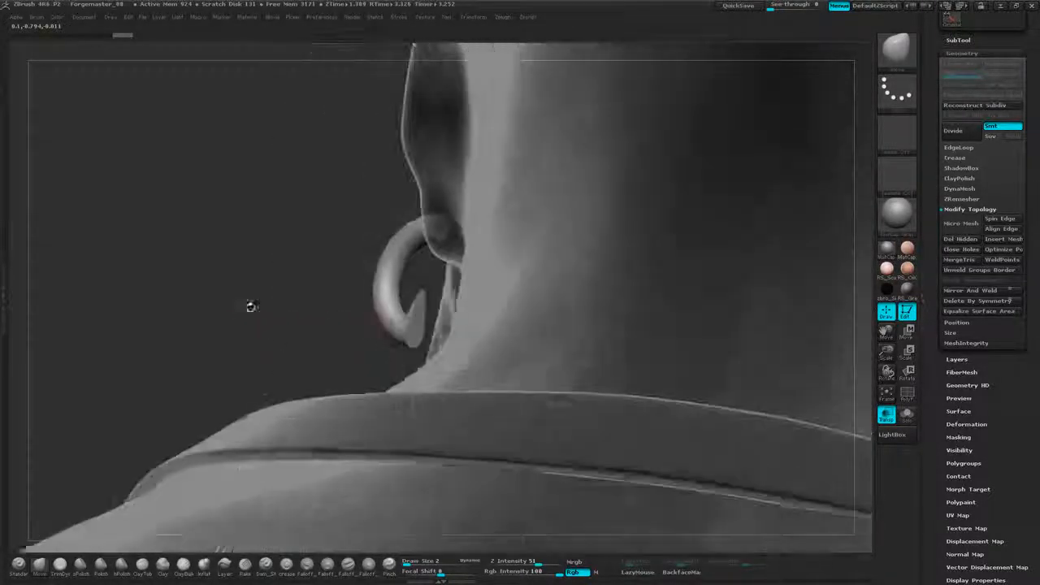
left_click_drag(375, 338, 417, 334)
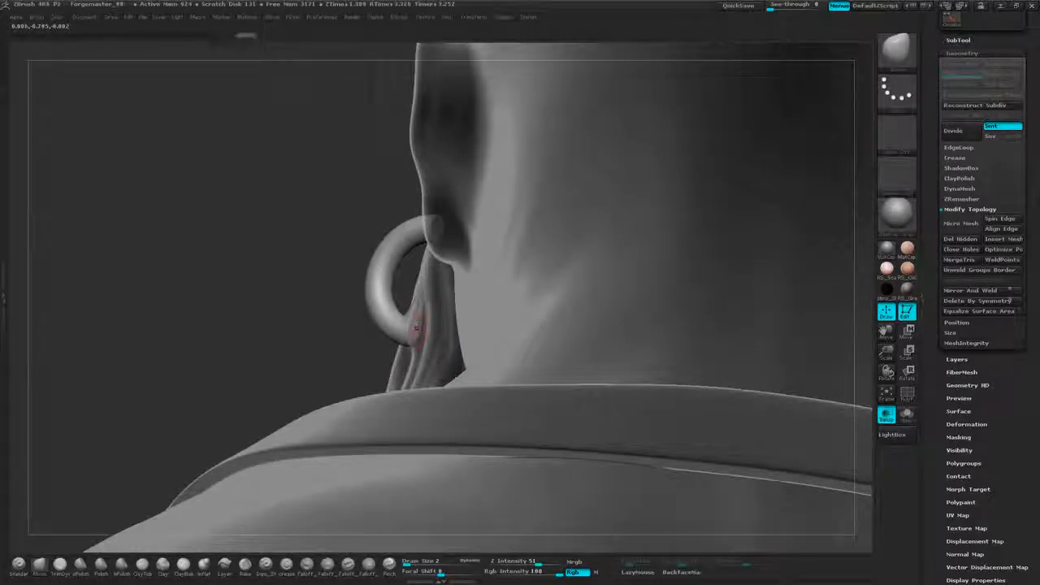
left_click_drag(324, 381, 325, 419)
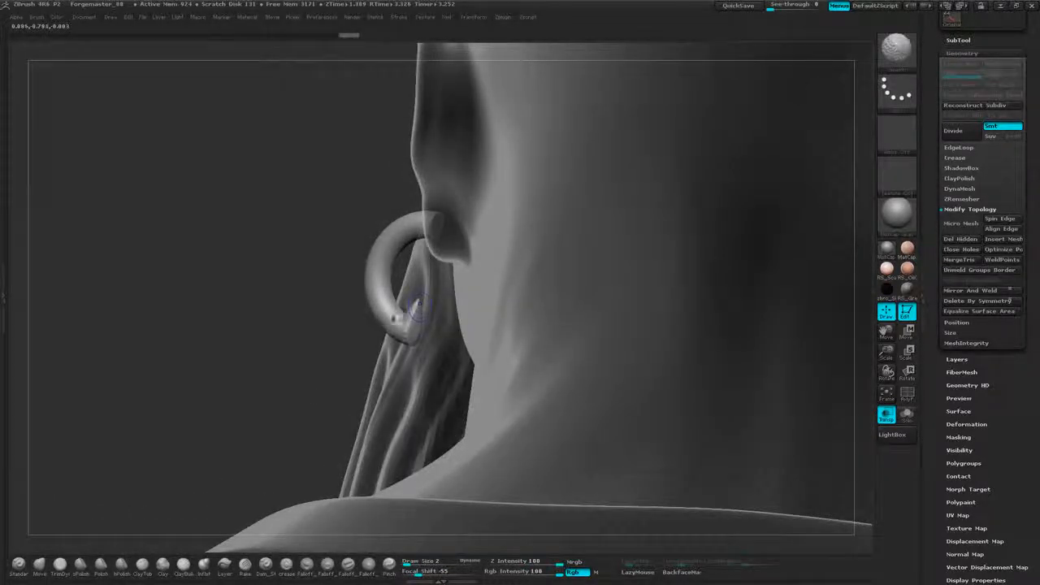
mouse_move(337, 358)
left_mouse_down()
mouse_move(332, 400)
mouse_move(306, 392)
mouse_move(340, 358)
mouse_move(333, 427)
left_mouse_up()
Set the draw size to 5 and bend the lower part of the earring inward with the Move brush.
key("space")
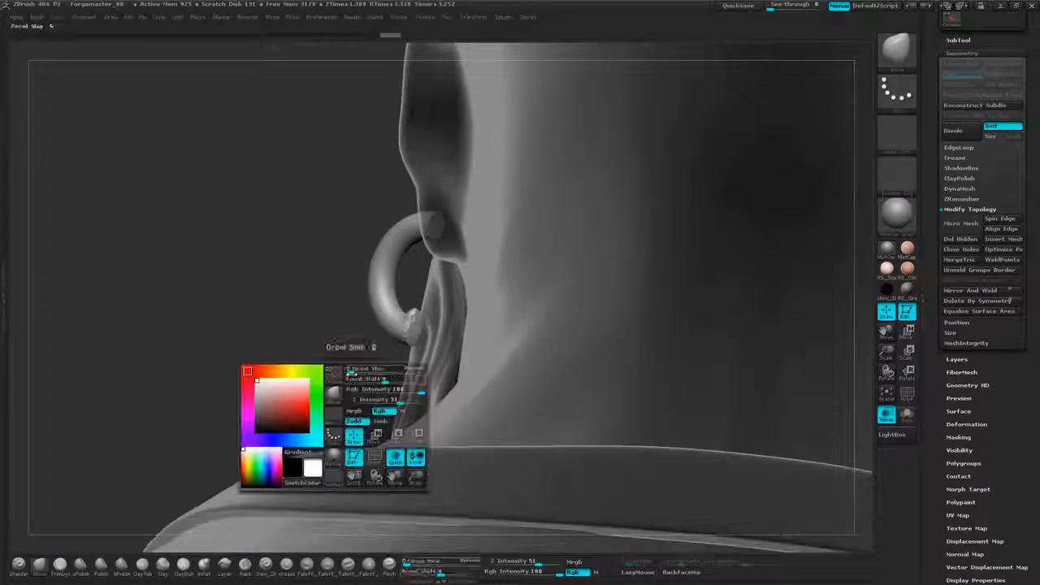
left_click_drag(349, 371, 355, 370)
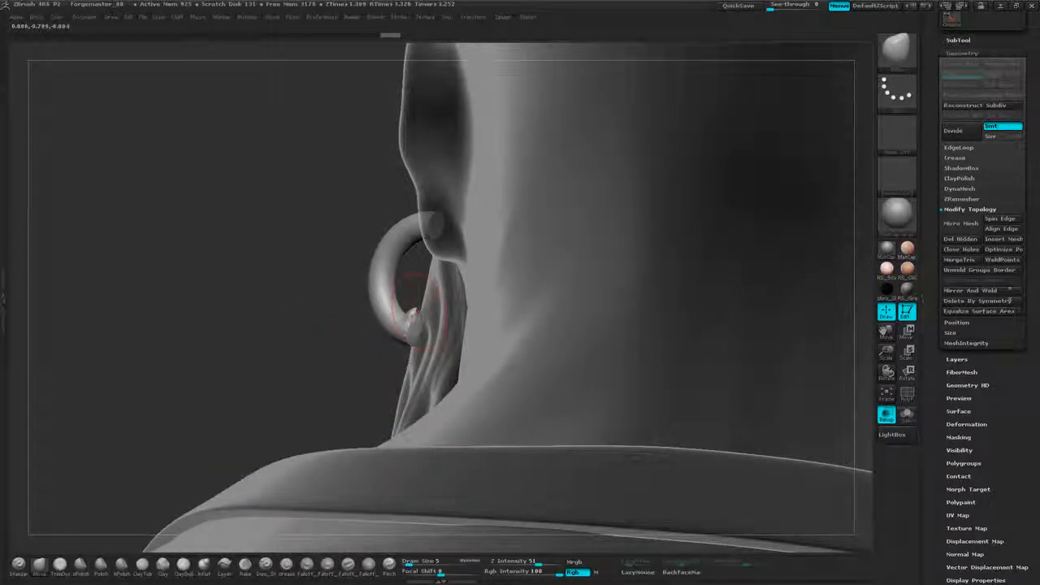
left_click_drag(334, 339, 393, 341)
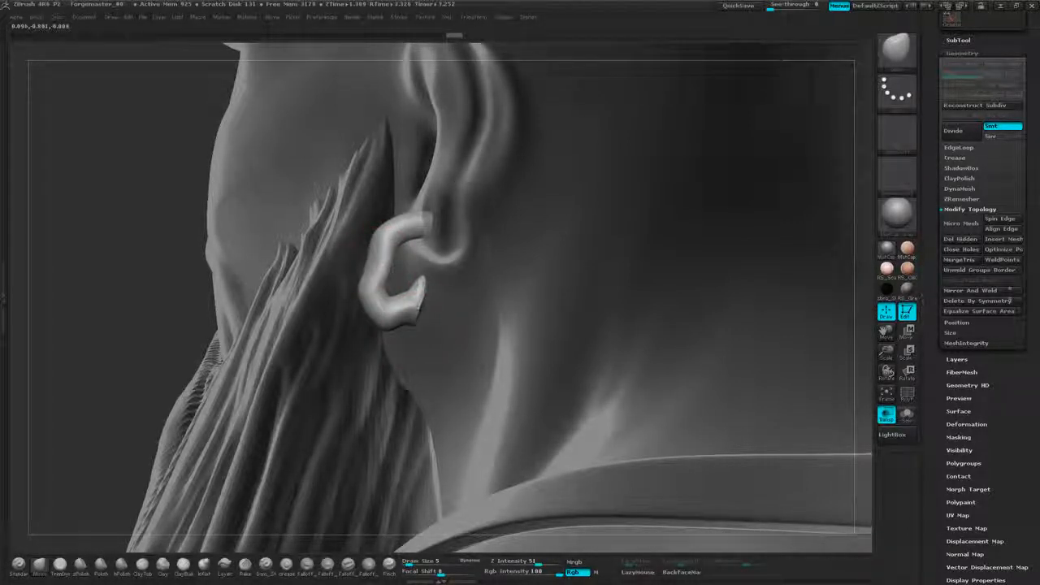
left_click_drag(344, 258, 236, 324)
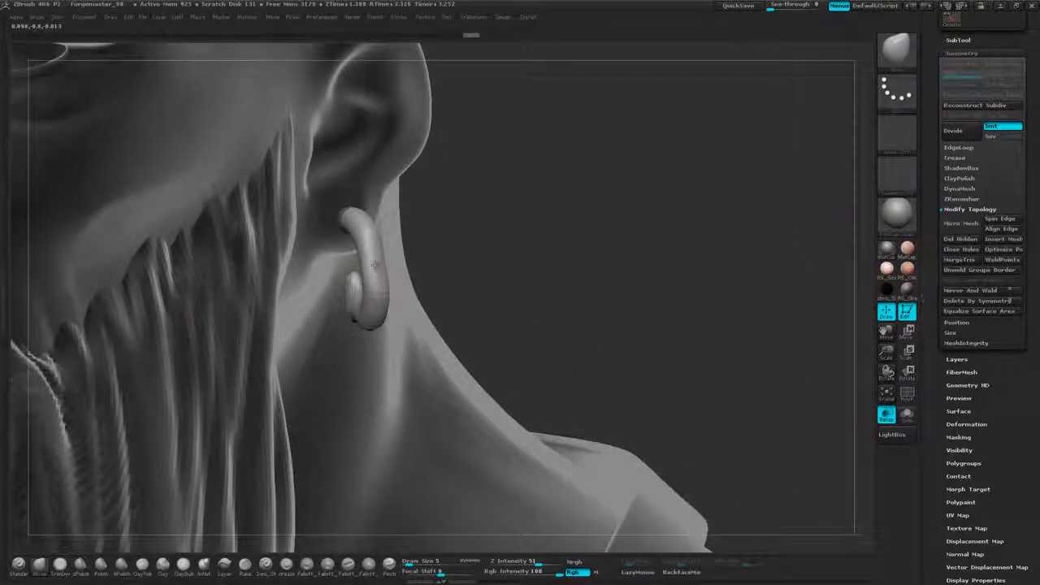
Pull the earring's upper end through the earlobe so it emerges behind the ear.
left_click_drag(533, 214, 457, 216)
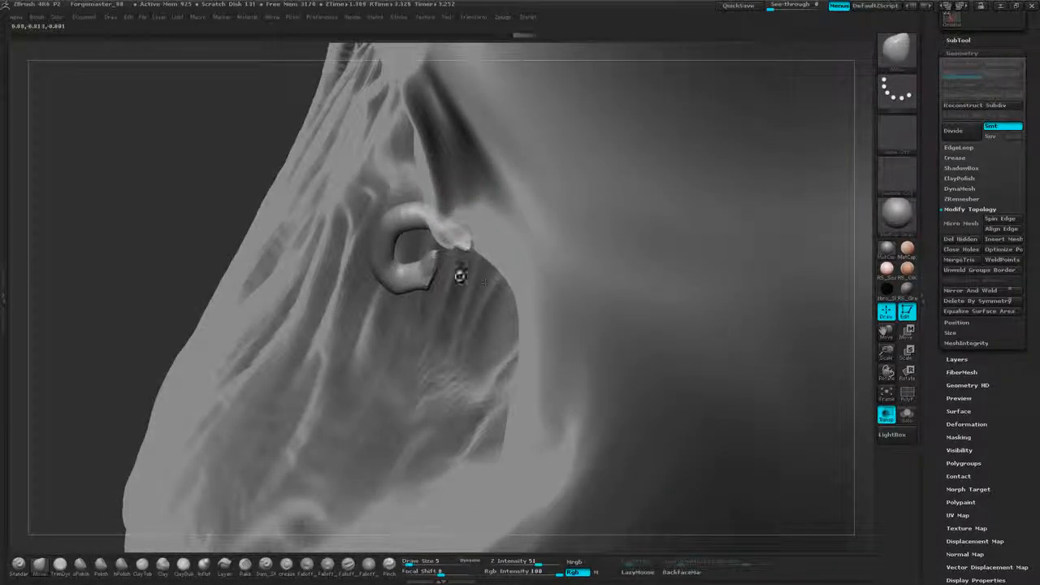
mouse_move(65, 455)
left_mouse_down()
mouse_move(132, 440)
mouse_move(300, 283)
mouse_move(285, 311)
mouse_move(385, 290)
left_mouse_up()
key("shift")
left_click_drag(253, 284, 195, 274)
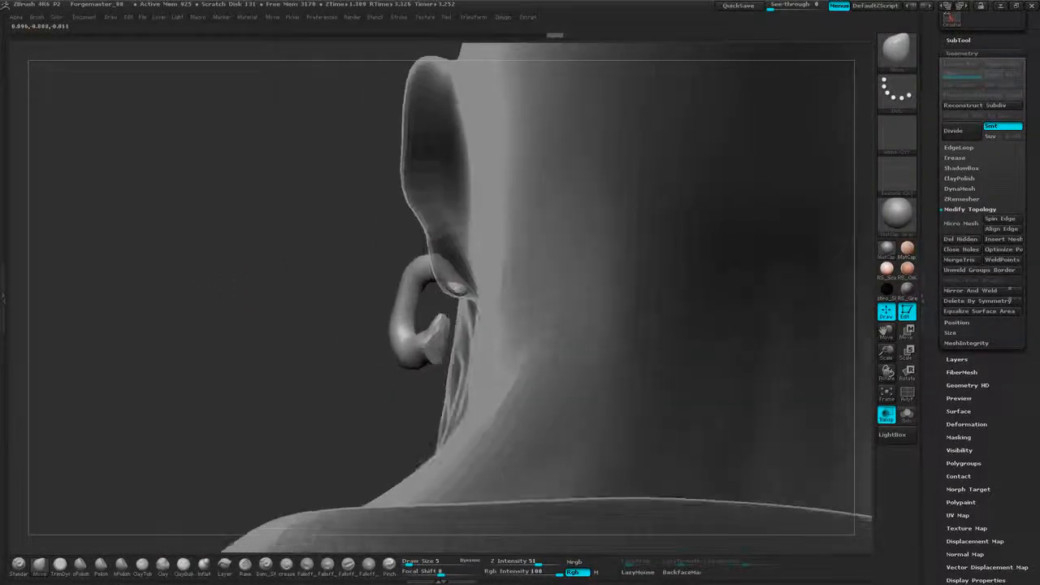
left_click_drag(346, 240, 328, 284)
key("shift")
left_click_drag(293, 313, 309, 312)
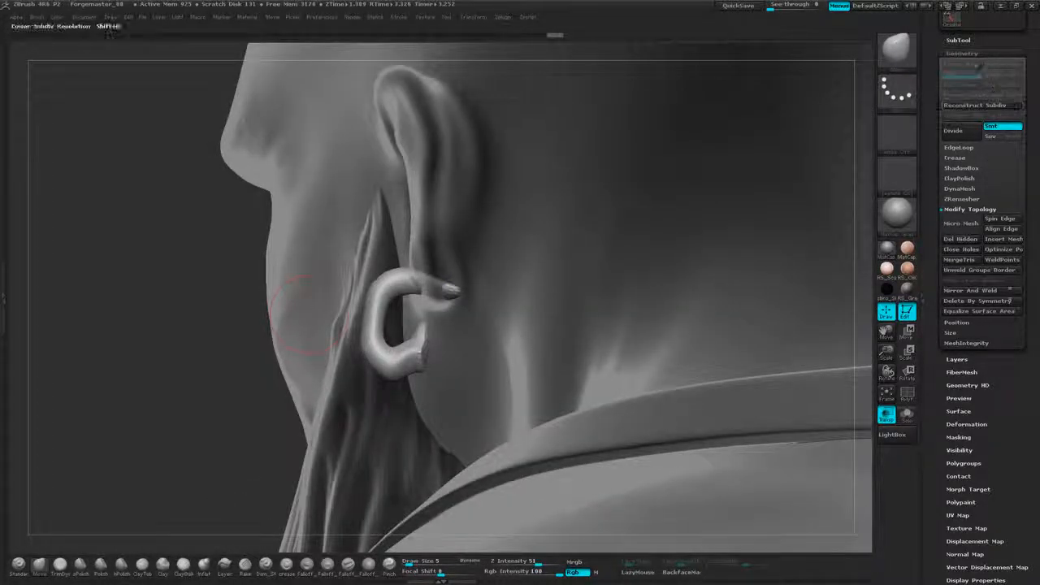
Subdivide the earring and turn off transparency to show it solid with the whole figure.
left_click(966, 133)
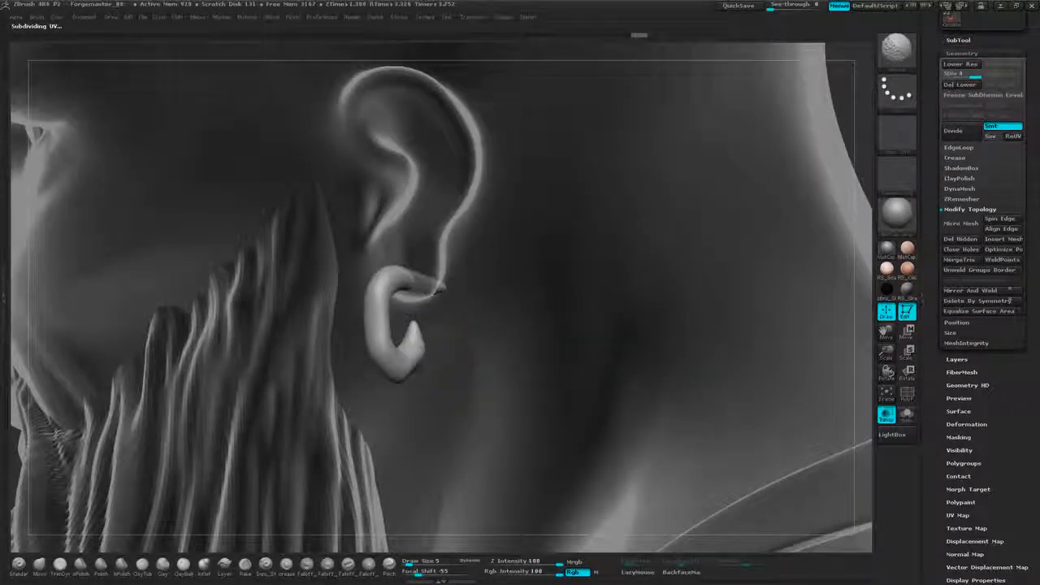
left_click_drag(663, 172, 577, 180)
left_click(891, 417)
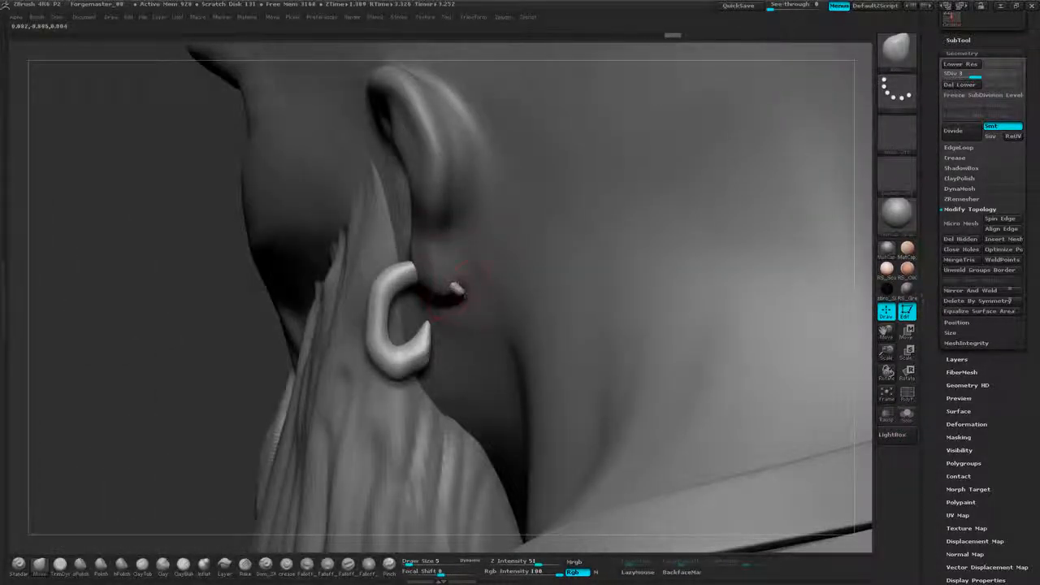
mouse_move(215, 338)
left_mouse_down()
mouse_move(504, 285)
mouse_move(683, 236)
mouse_move(582, 248)
mouse_move(691, 231)
mouse_move(672, 172)
mouse_move(718, 179)
mouse_move(647, 172)
mouse_move(726, 181)
mouse_move(664, 172)
mouse_move(644, 89)
mouse_move(734, 178)
mouse_move(760, 152)
mouse_move(727, 111)
mouse_move(704, 137)
mouse_move(736, 154)
left_mouse_up()
mouse_move(724, 301)
left_mouse_down("alt")
mouse_move(721, 247)
mouse_move(739, 192)
mouse_move(759, 208)
mouse_move(864, 437)
mouse_move(797, 121)
mouse_move(812, 167)
mouse_move(878, 78)
left_mouse_up("alt")
Move the earring subtool up to the first place in the subtool list.
left_click(960, 39)
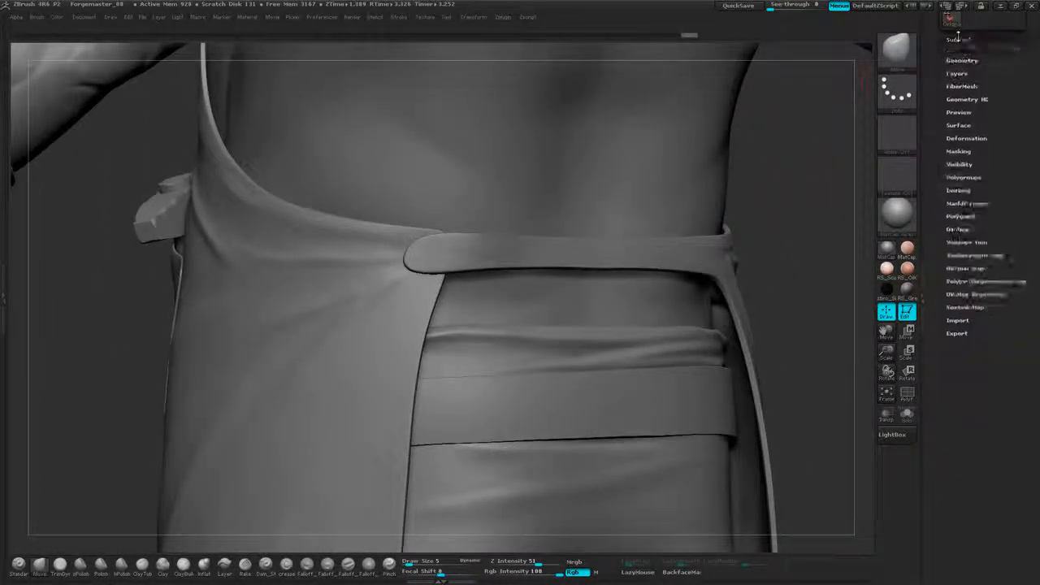
left_click_drag(1030, 71, 1031, 92)
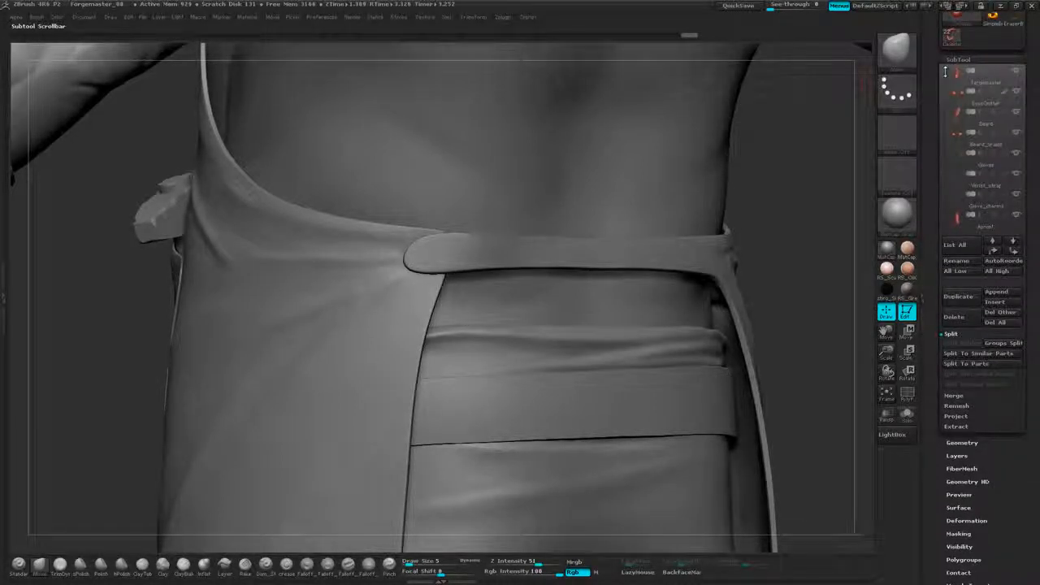
left_click_drag(945, 72, 943, 120)
mouse_move(943, 176)
left_mouse_down()
mouse_move(942, 206)
mouse_move(945, 189)
left_mouse_up()
left_click(993, 251)
left_click(993, 251)
left_click(993, 251)
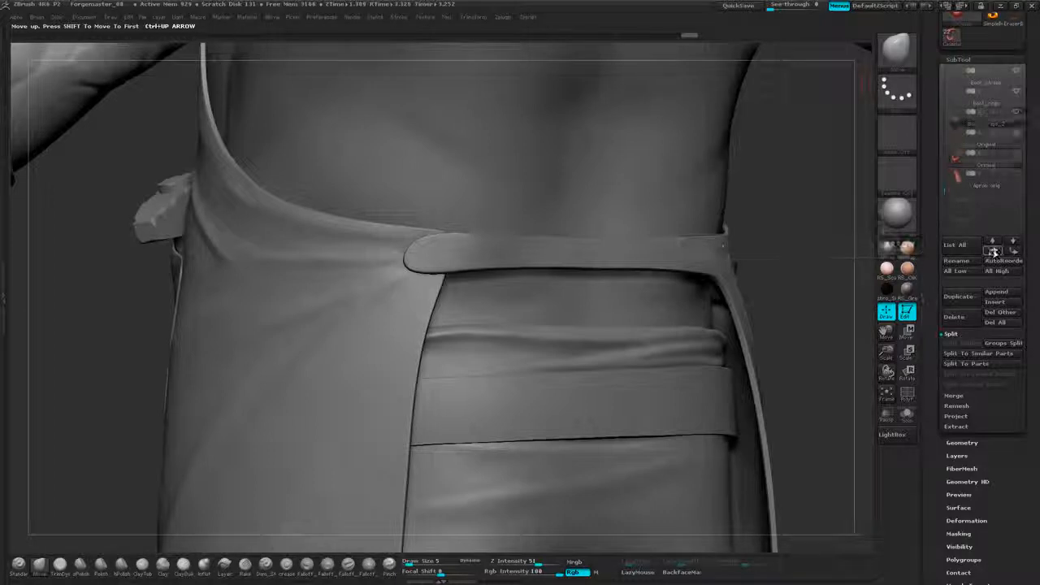
left_click(993, 252)
left_click(994, 252)
left_click(993, 253)
left_click(992, 254)
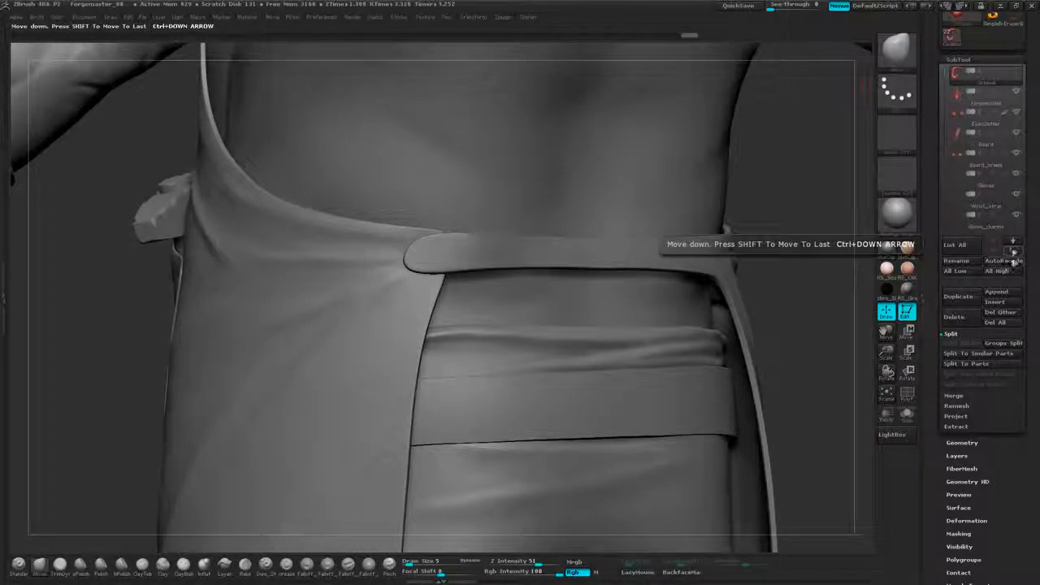
Place the earring subtool directly below the forgemaster body and rename it as ear ring.
left_click(1014, 251)
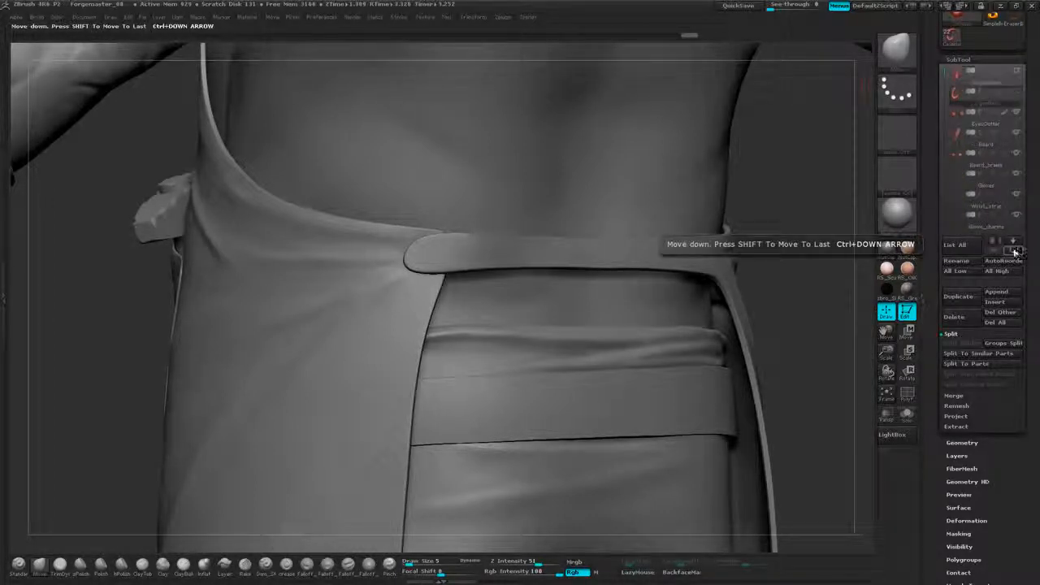
left_click(959, 261)
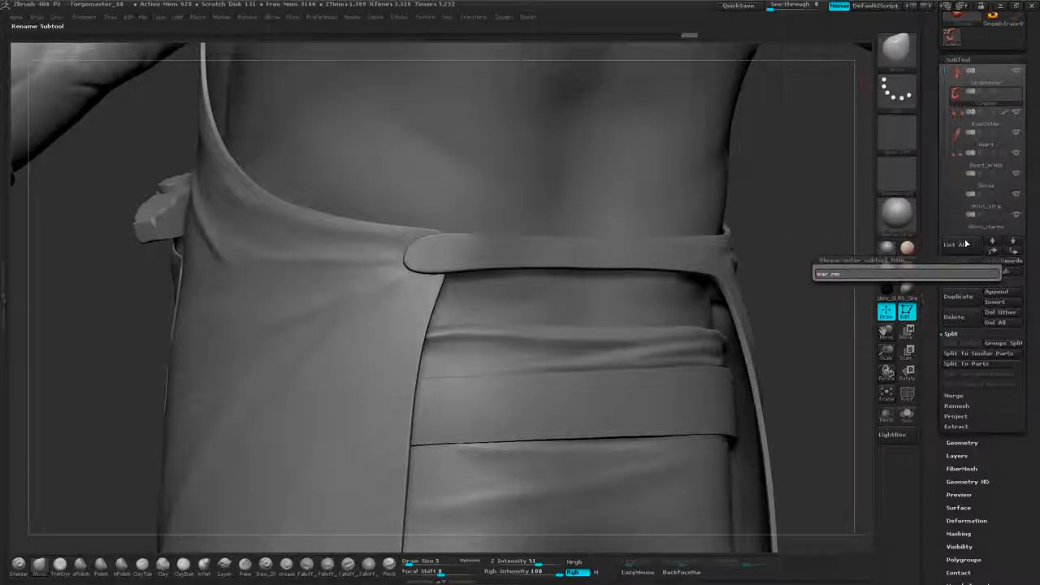
key("Return")
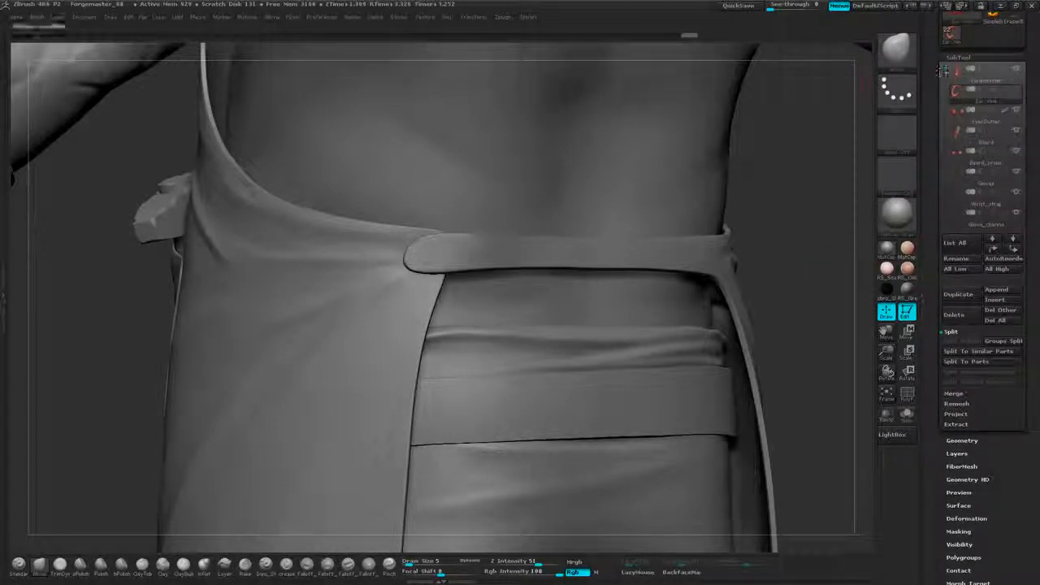
Make the Apron orig subtool active and bring its waist strap and front into view.
left_click_drag(943, 72, 942, 133)
left_click(979, 165)
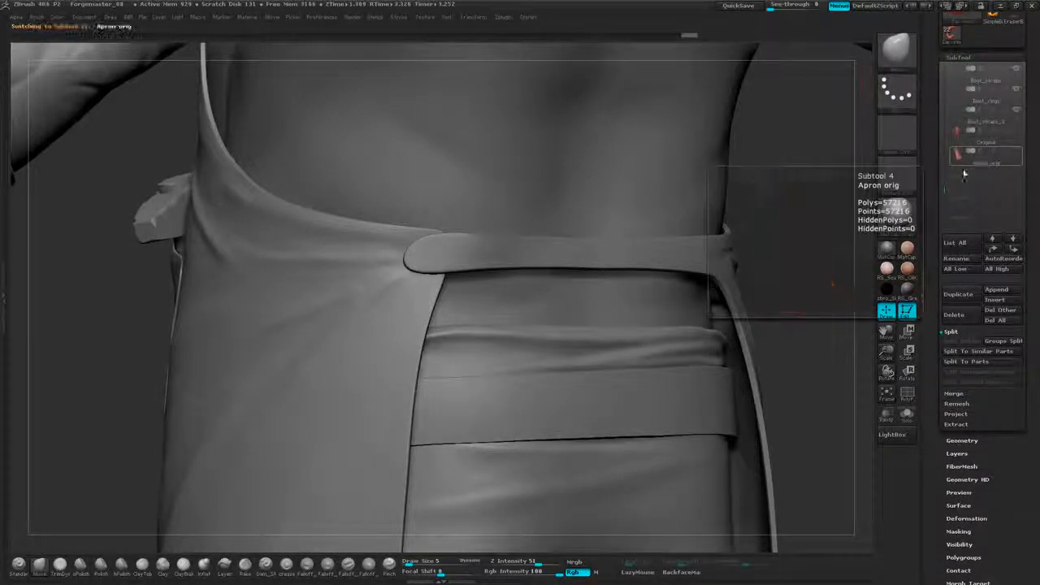
key("space")
left_click_drag(768, 221, 778, 177)
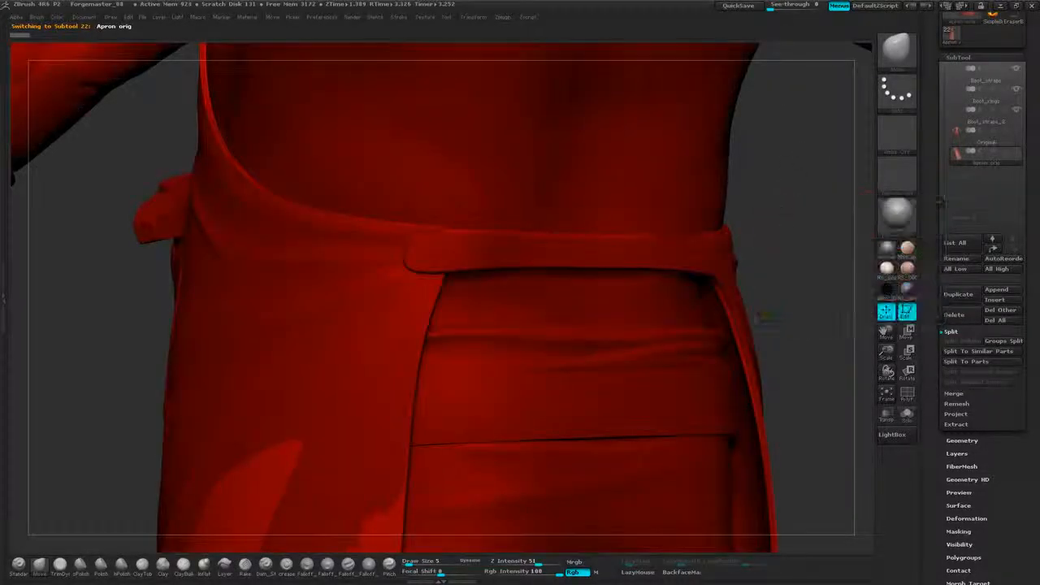
left_click_drag(764, 315, 770, 280)
key("space")
left_click(707, 237)
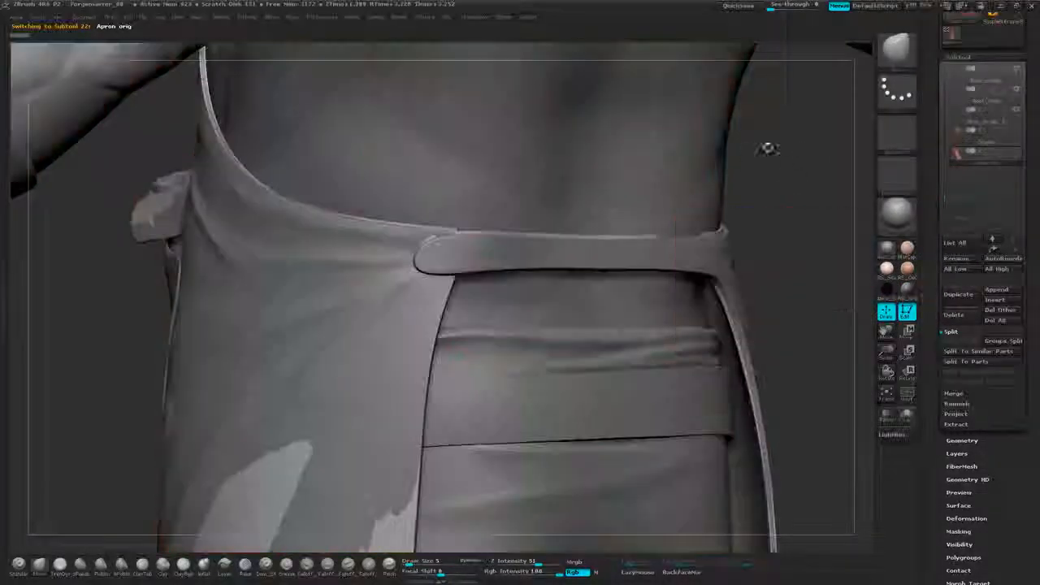
left_click_drag(786, 166, 780, 251)
key("space")
left_click_drag(721, 215, 709, 203)
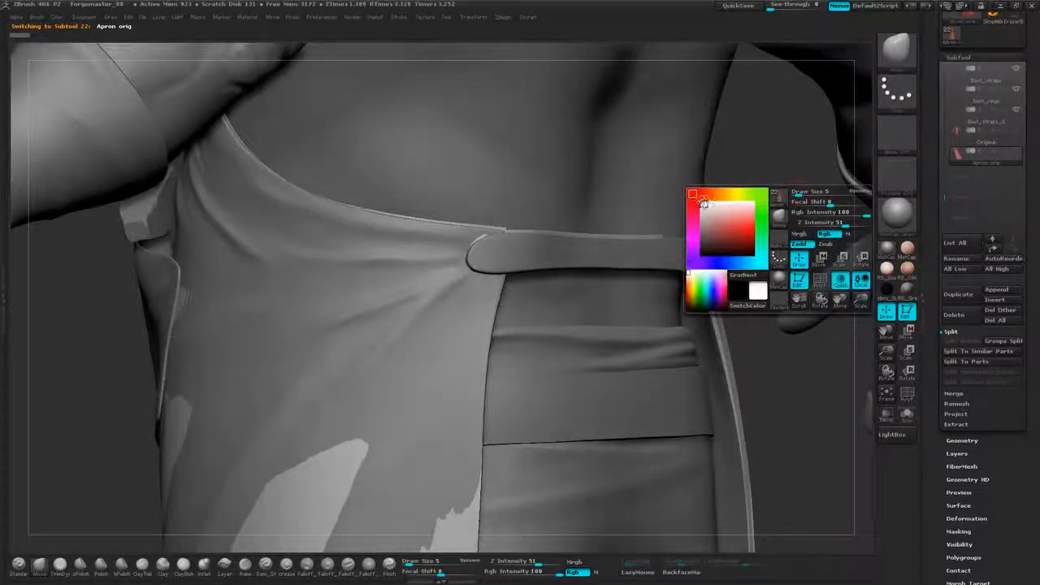
left_click_drag(764, 146, 787, 102)
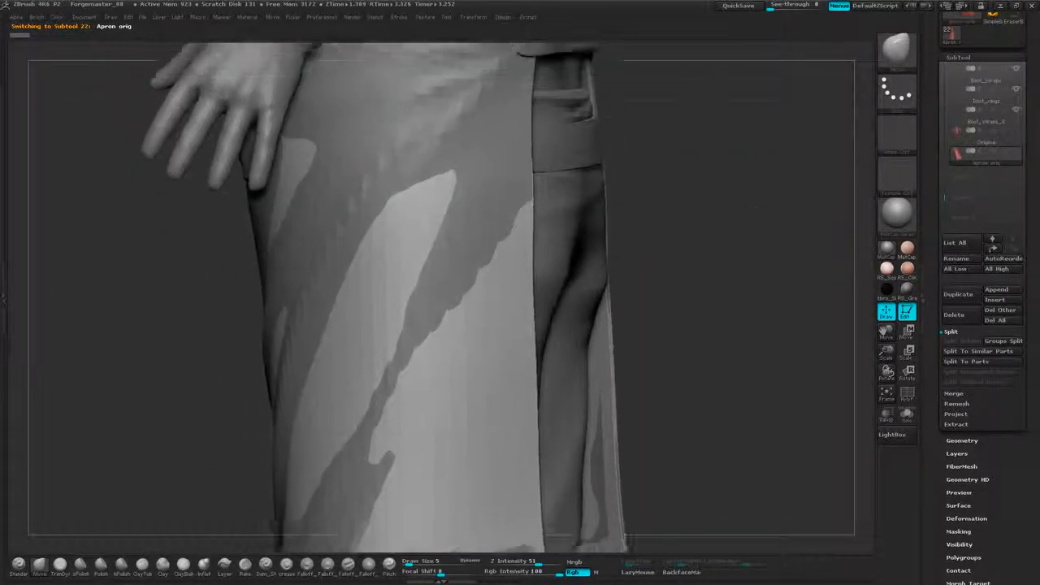
Turn on transparency to show the apron through the other subtools around the waist.
left_click_drag(774, 218, 891, 409)
left_click(887, 416)
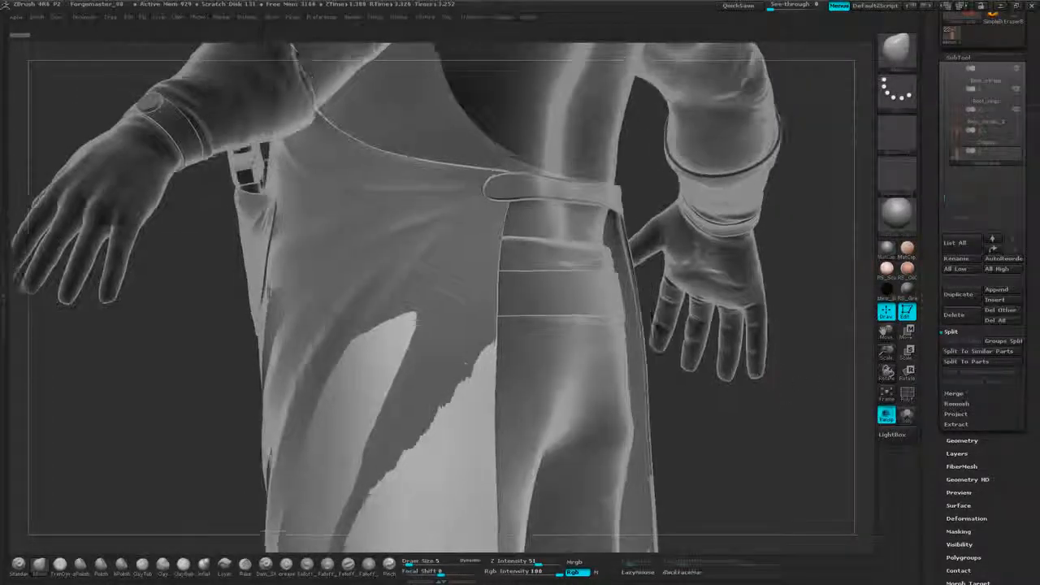
left_click_drag(790, 231, 768, 260)
left_click_drag(696, 146, 722, 211, "alt")
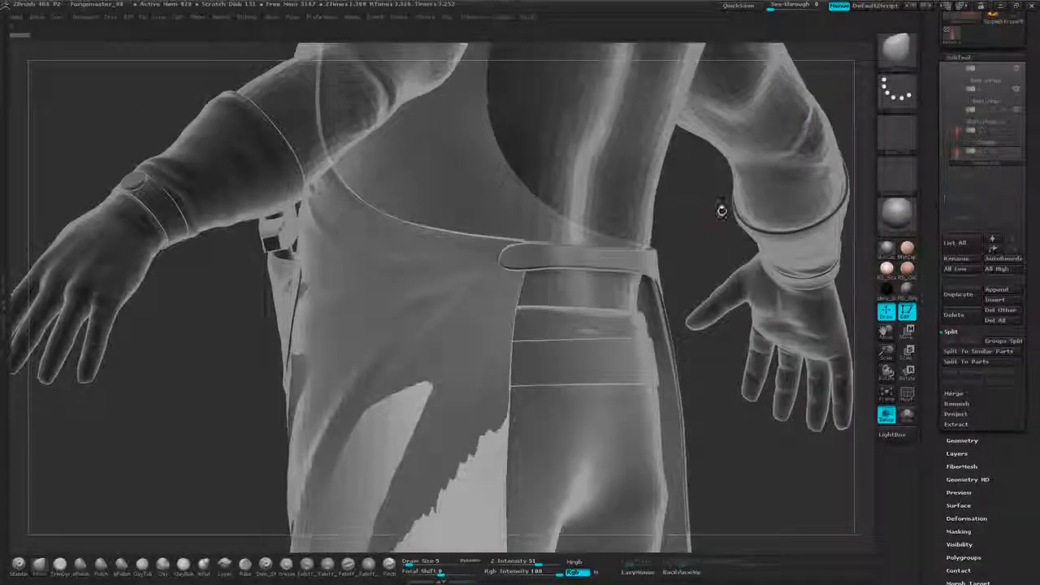
Switch the apron to its lowest subdivision level and delete the higher levels.
left_click(975, 57)
left_click(966, 69)
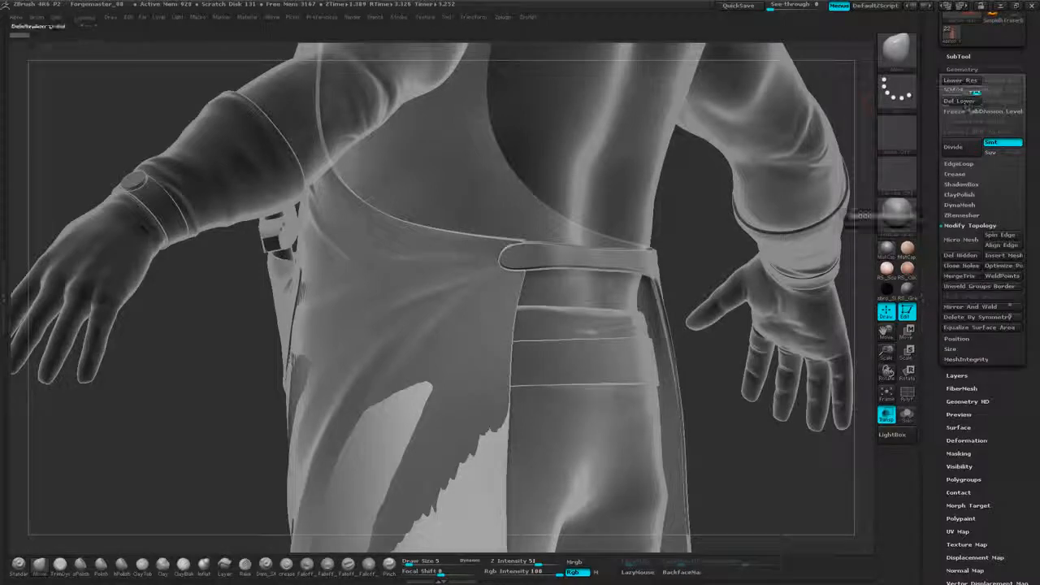
left_click(968, 93)
left_click(960, 104)
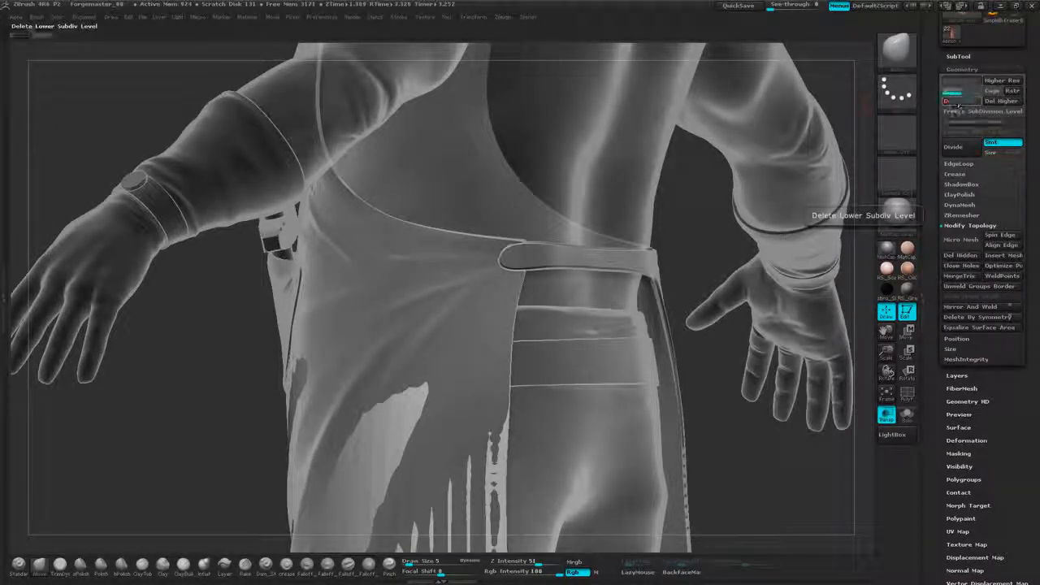
left_click(1000, 104)
Choose the IMM Clothing insert-mesh brush for adding hardware to the apron's waist strap.
left_click_drag(696, 225, 703, 460, "alt")
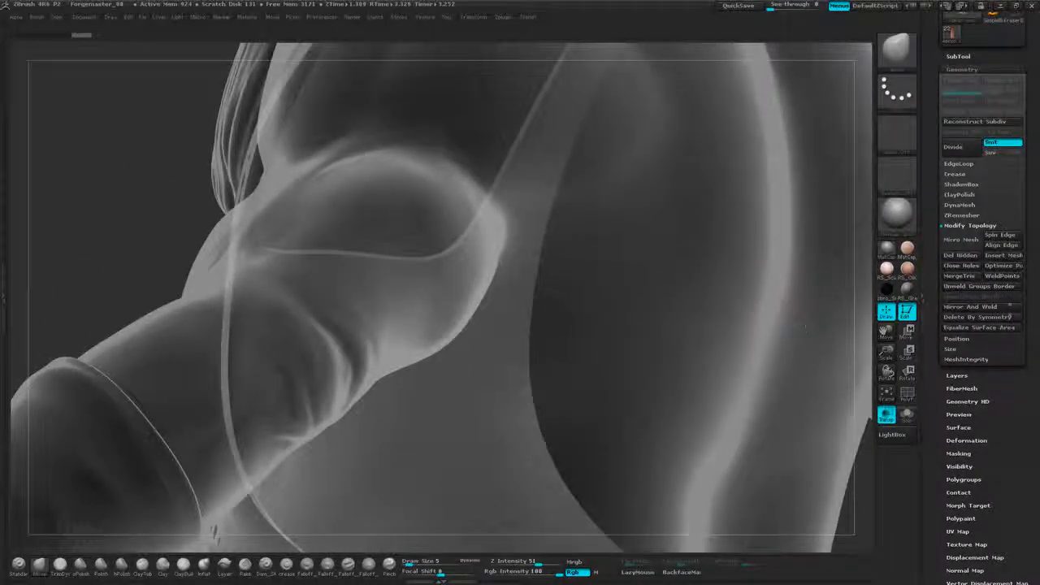
left_click_drag(864, 480, 774, 248)
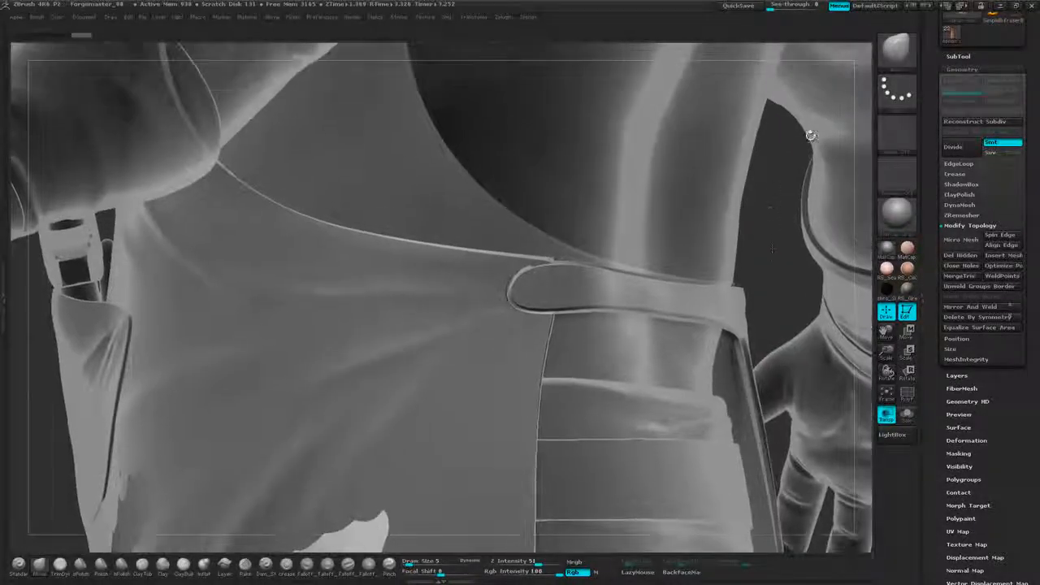
left_click(899, 59)
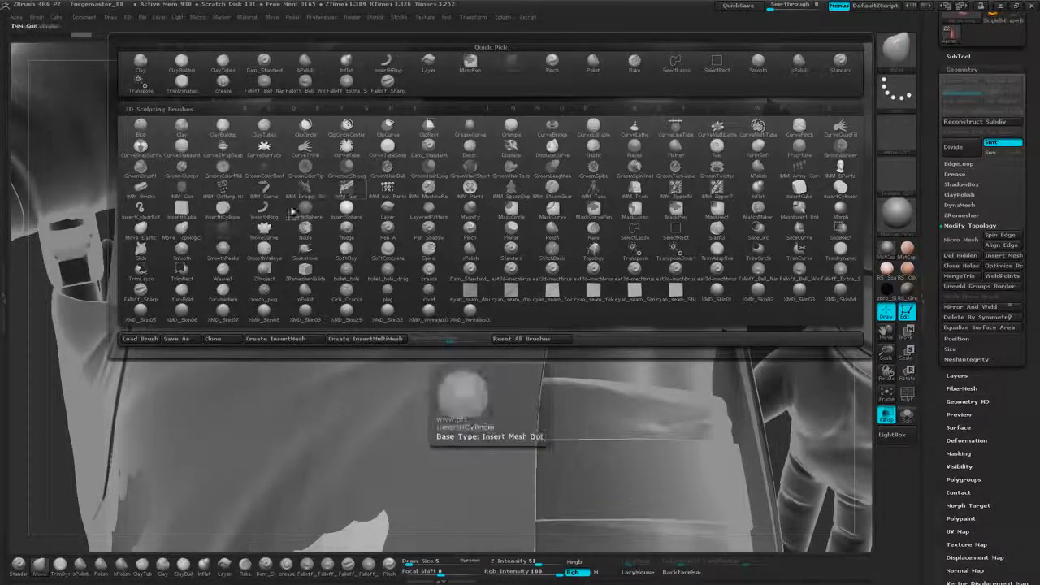
left_click(223, 192)
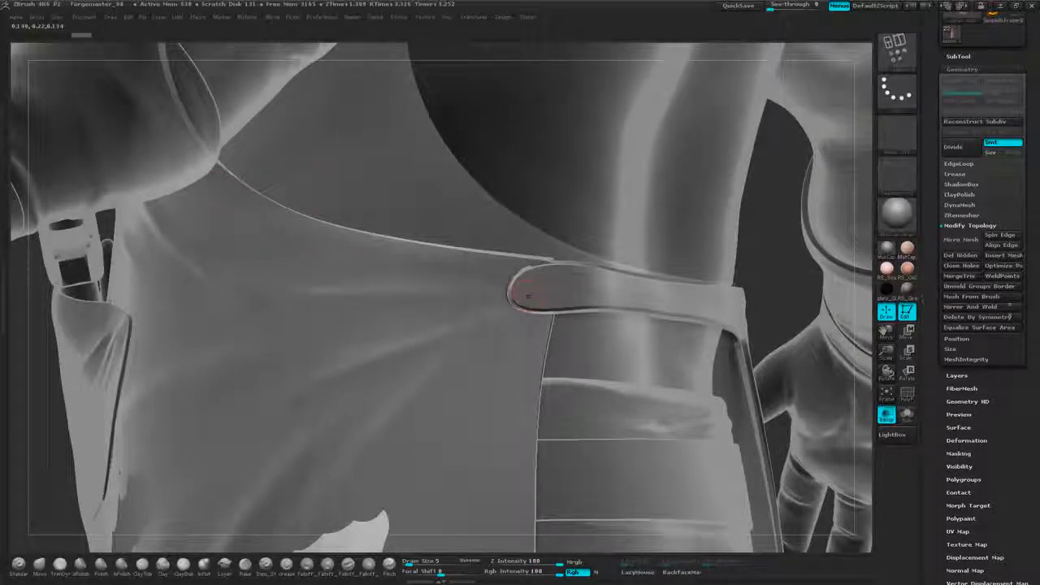
Select the first SnapTheDot fastener mesh and insert it at the rounded end of the apron's waist strap.
key("m")
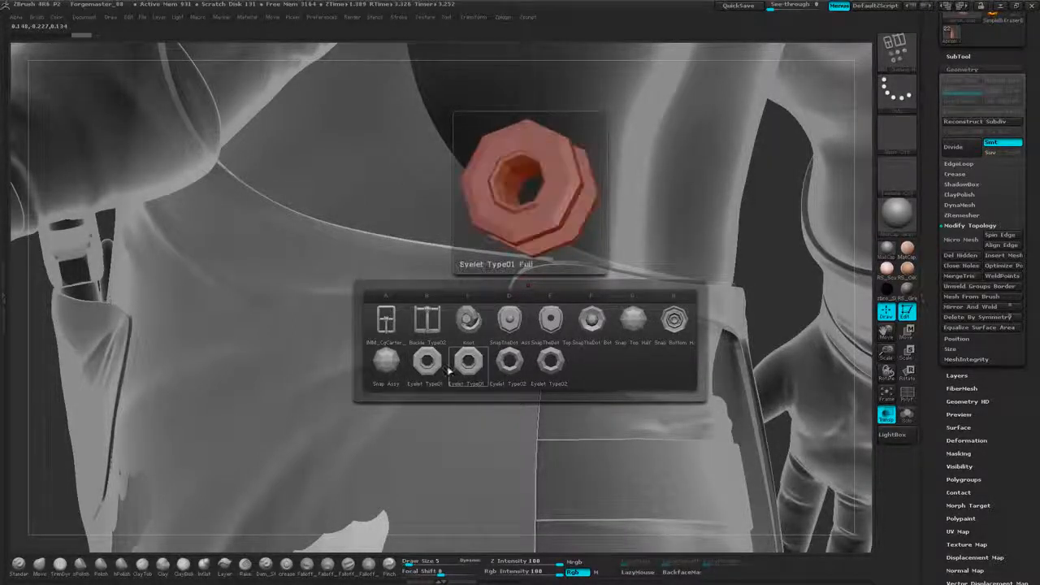
left_click(507, 323)
left_click_drag(762, 226, 715, 175)
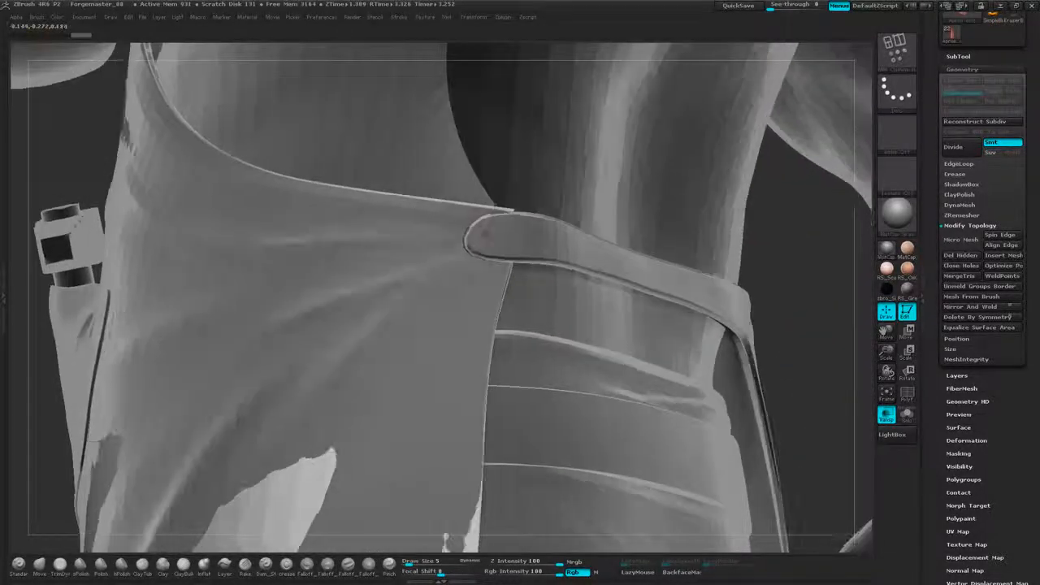
left_click_drag(492, 232, 490, 253)
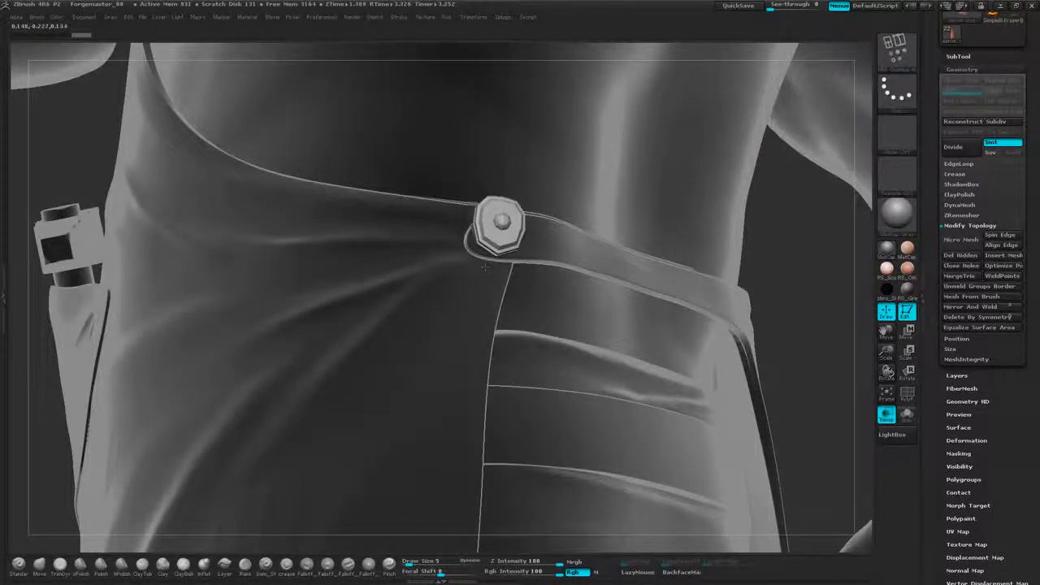
Move the snap fastener inward toward the apron's waist strap and adjust its scale to suit the strap's rounded end.
mouse_move(333, 154)
left_mouse_down()
mouse_move(313, 167)
mouse_move(443, 171)
mouse_move(467, 158)
left_mouse_up()
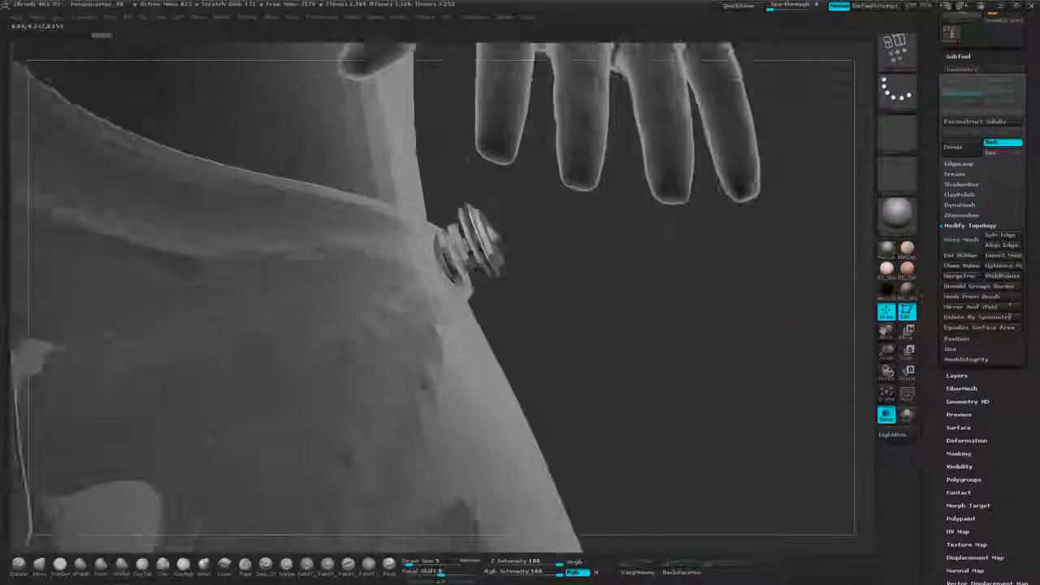
left_click_drag(666, 227, 690, 293)
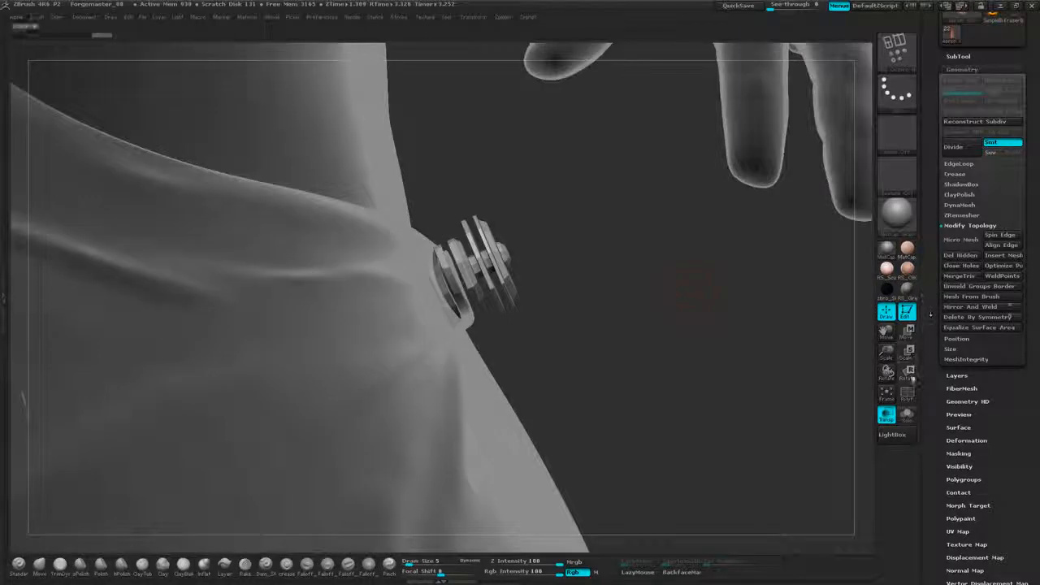
left_click(907, 331)
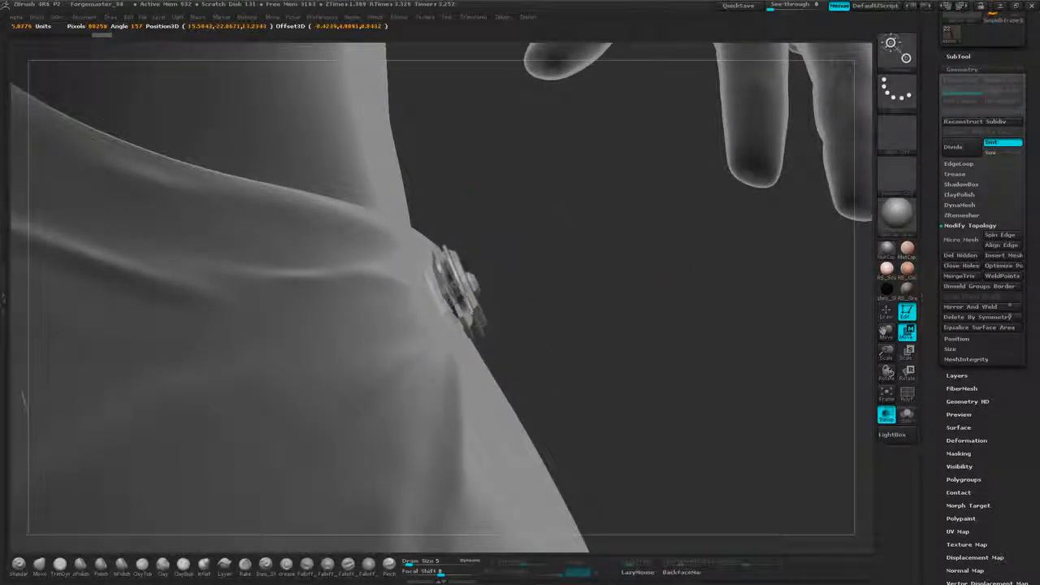
left_click_drag(486, 324, 467, 191)
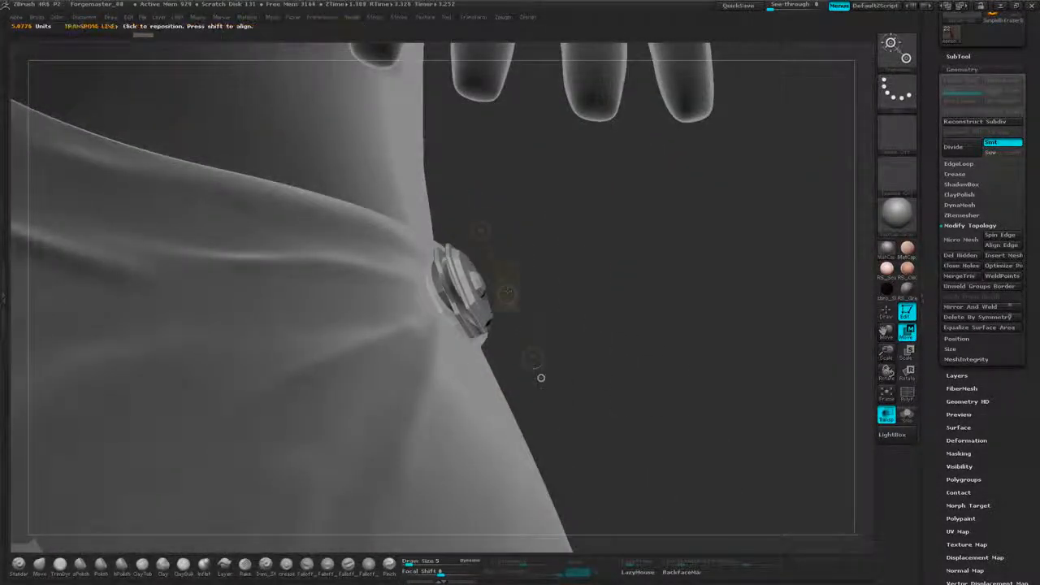
left_click_drag(541, 378, 504, 384)
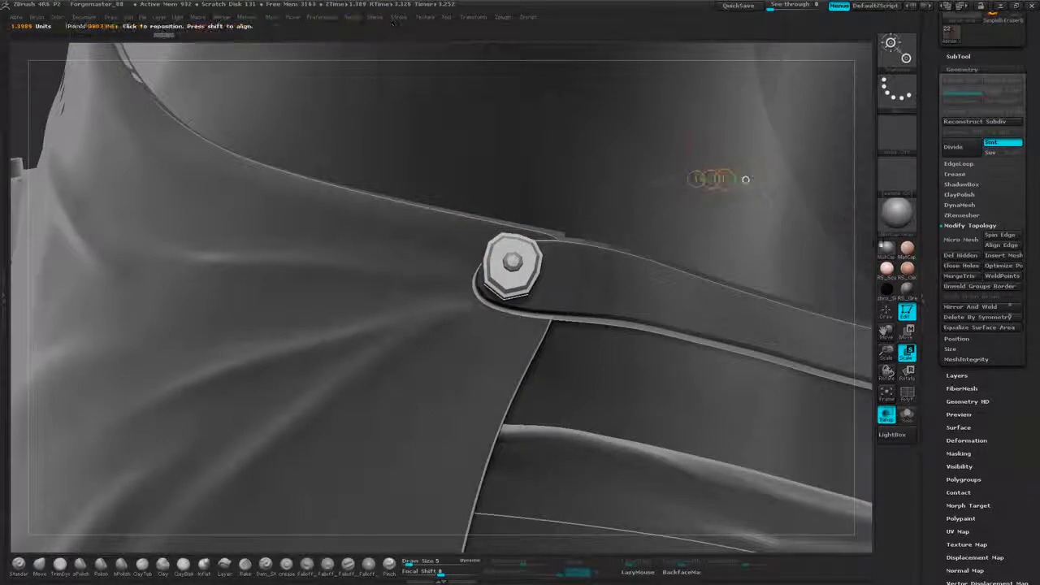
left_click_drag(512, 360, 510, 385)
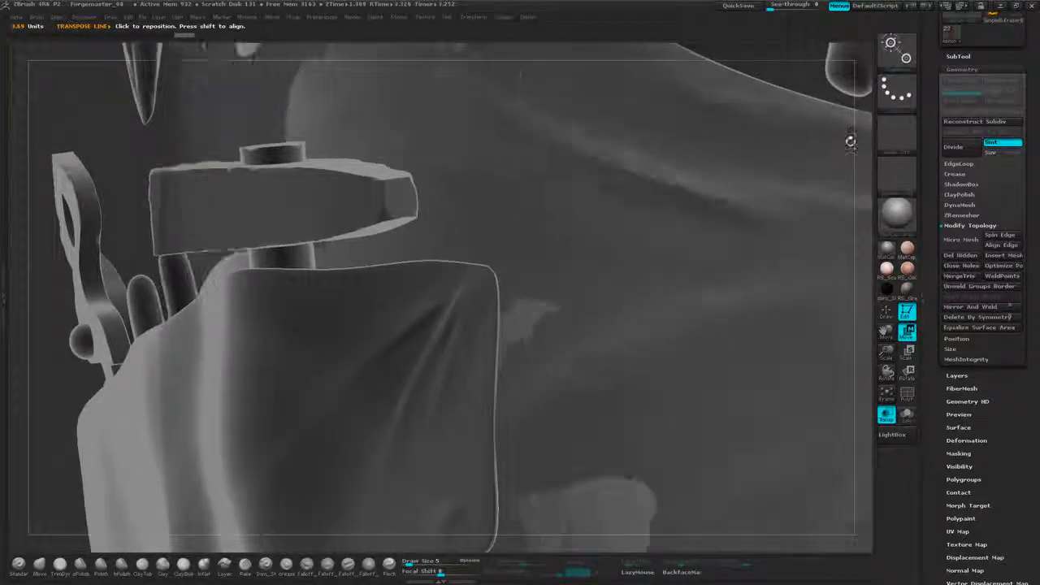
Reposition the snap fastener so its cap sits just off the outer surface of the strap's rounded end.
left_click_drag(851, 140, 159, 244, "alt")
left_click_drag(585, 249, 647, 302)
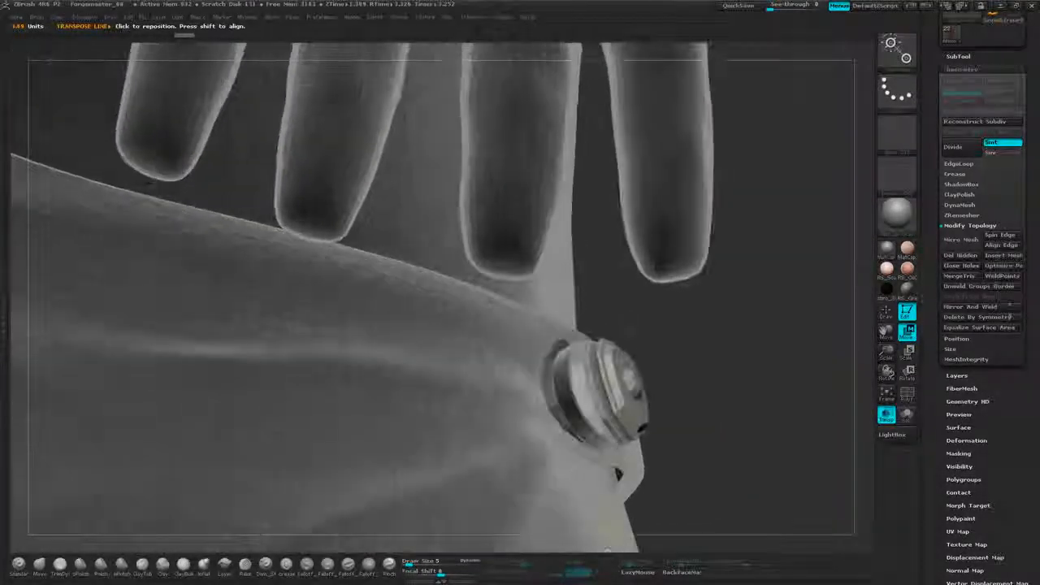
mouse_move(660, 358)
left_mouse_down()
mouse_move(572, 400)
mouse_move(620, 327)
mouse_move(653, 432)
left_mouse_up()
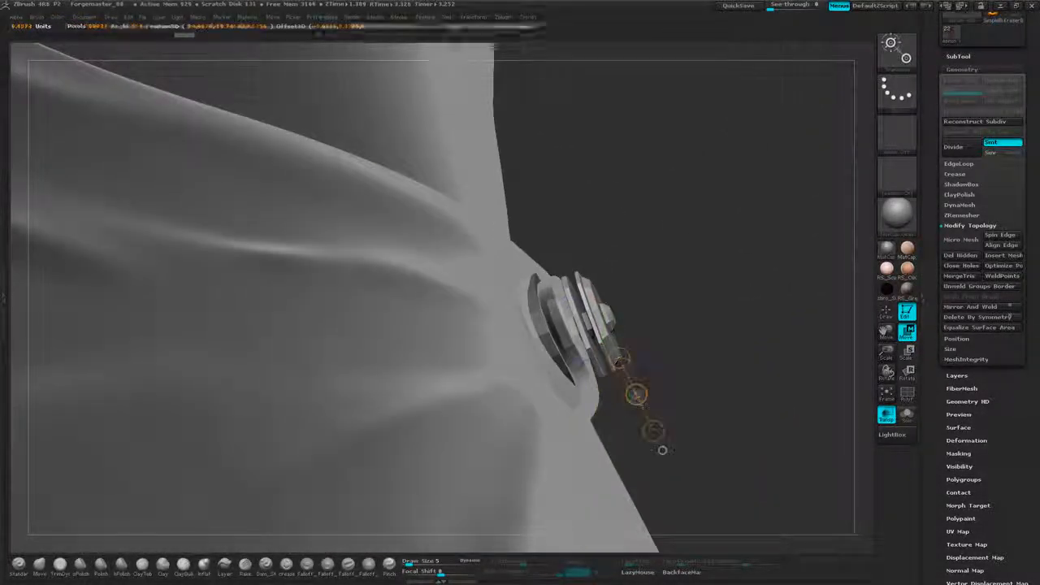
left_click_drag(635, 396, 617, 403)
left_click_drag(691, 455, 614, 341)
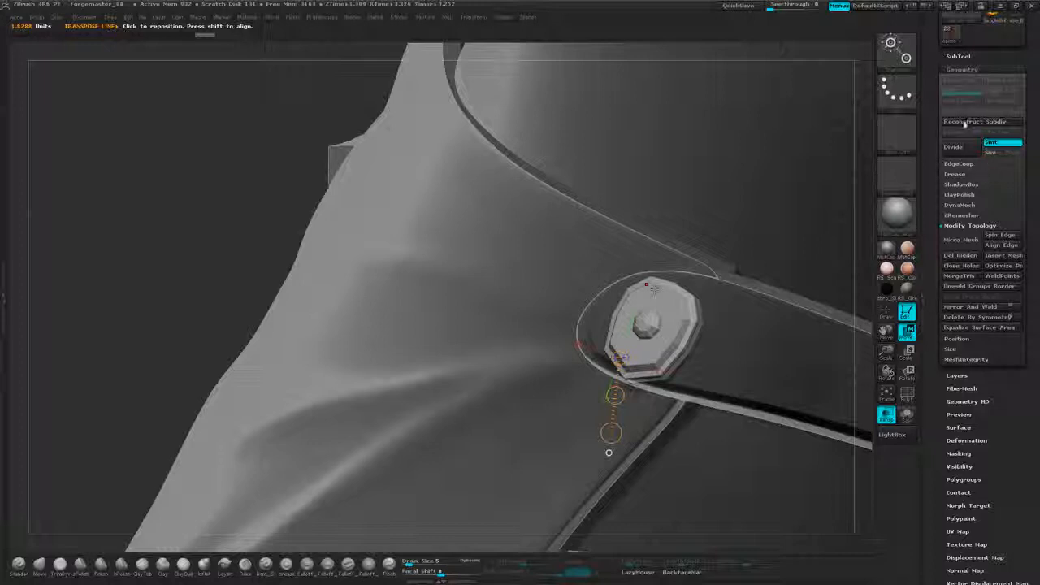
Split the unmasked snap fastener off the apron into its own subtool and make that subtool active.
scroll(966, 123, "up", 3)
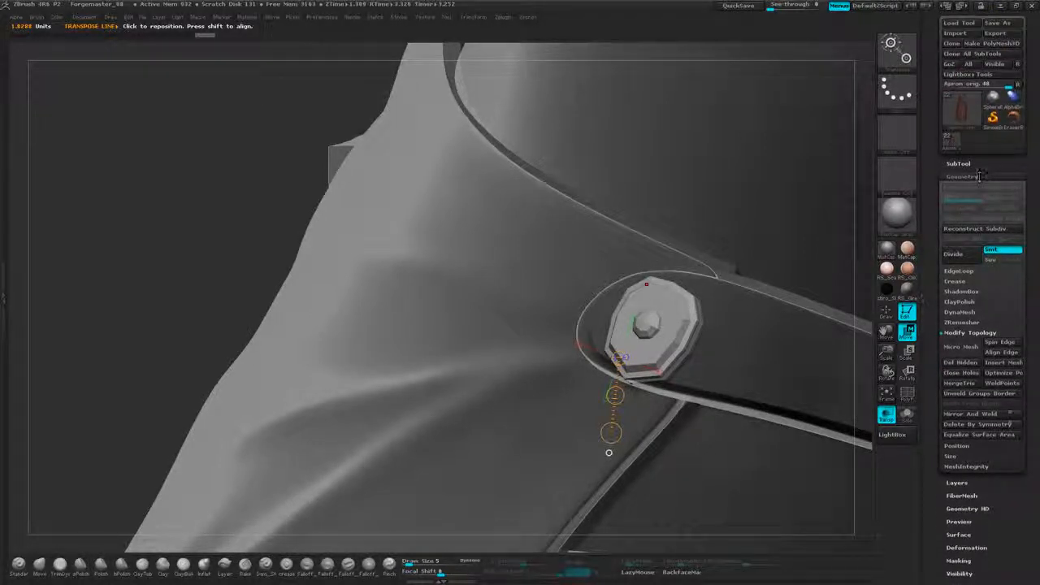
scroll(999, 138, "down", 4)
left_click(959, 33)
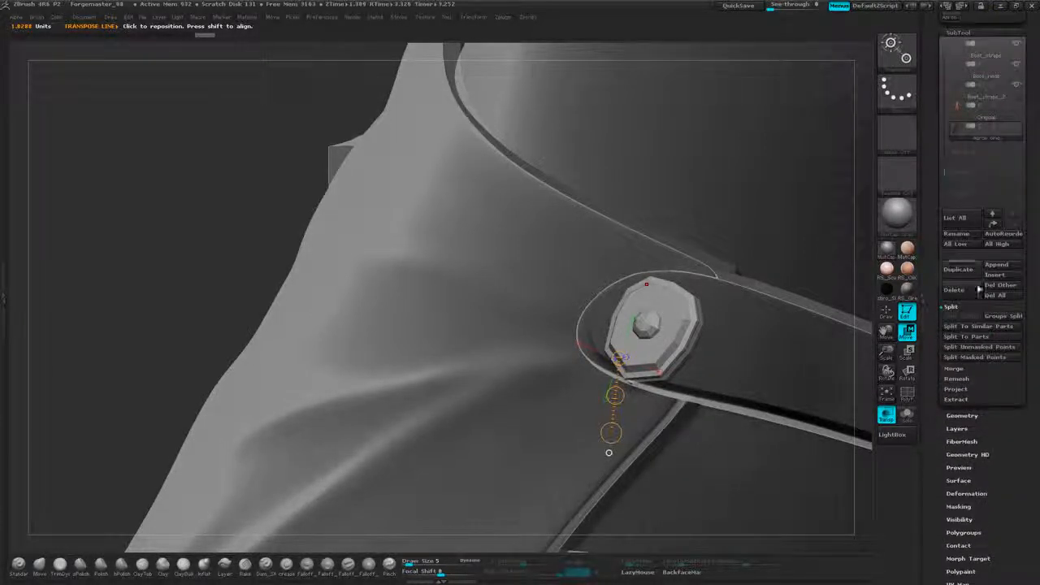
scroll(1008, 325, "down", 1)
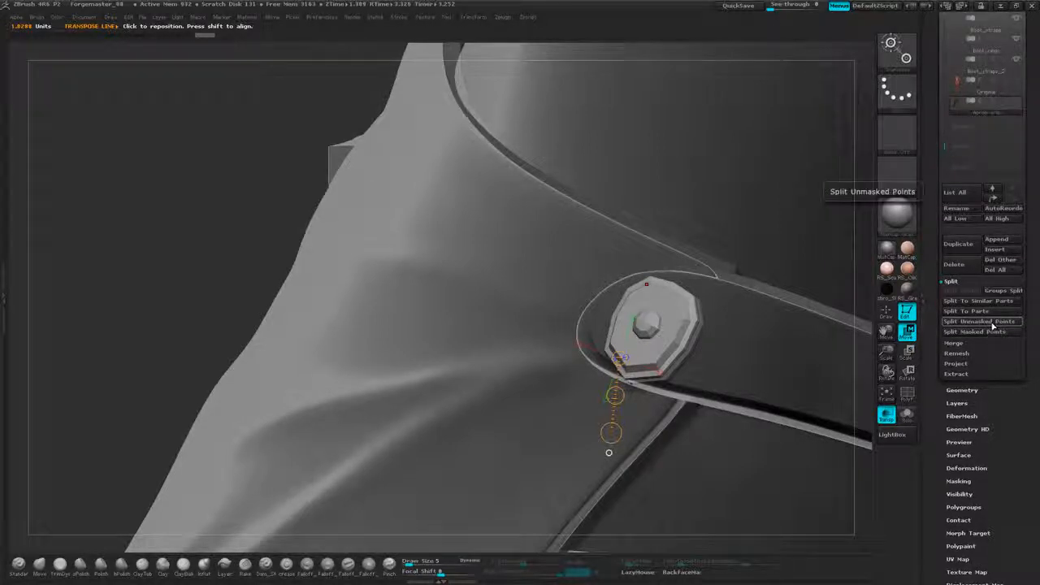
left_click(984, 323)
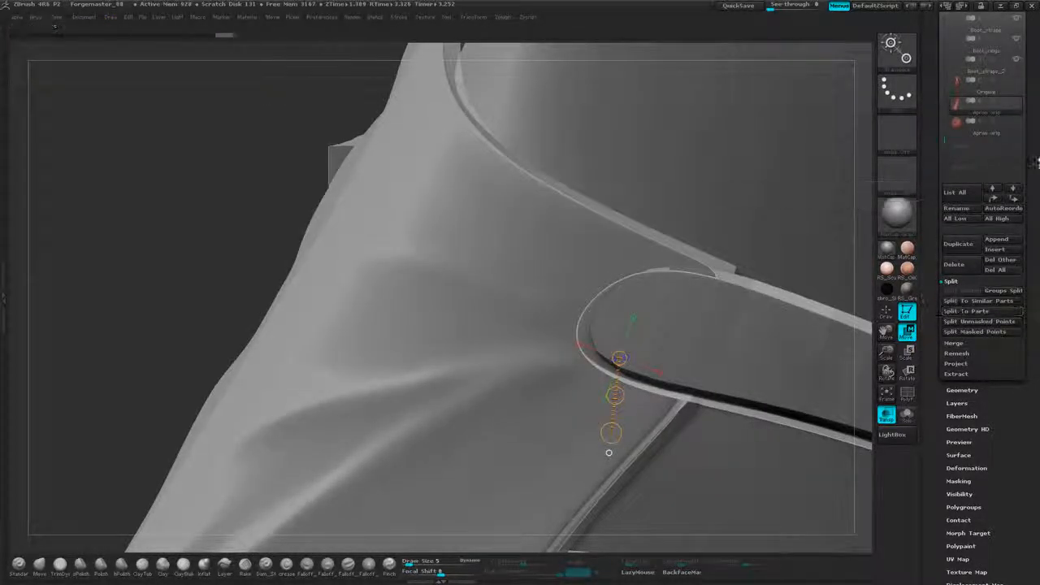
scroll(992, 244, "up", 2)
left_click(1011, 187)
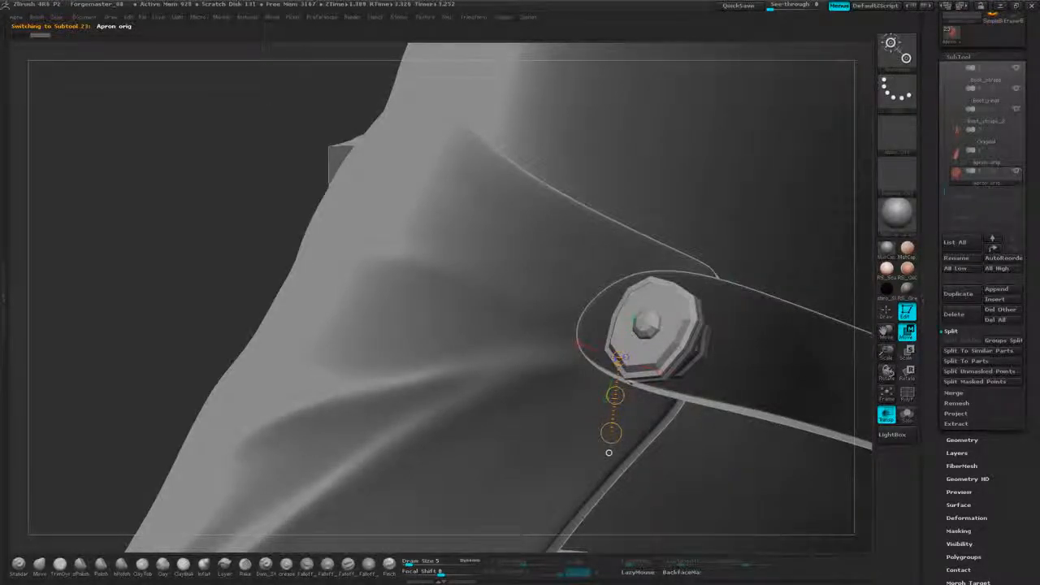
Reorder the fastener subtool to sit directly above the Pouch in the subtool list, and return to Draw mode.
left_click_drag(146, 244, 341, 252)
left_click_drag(732, 390, 812, 366)
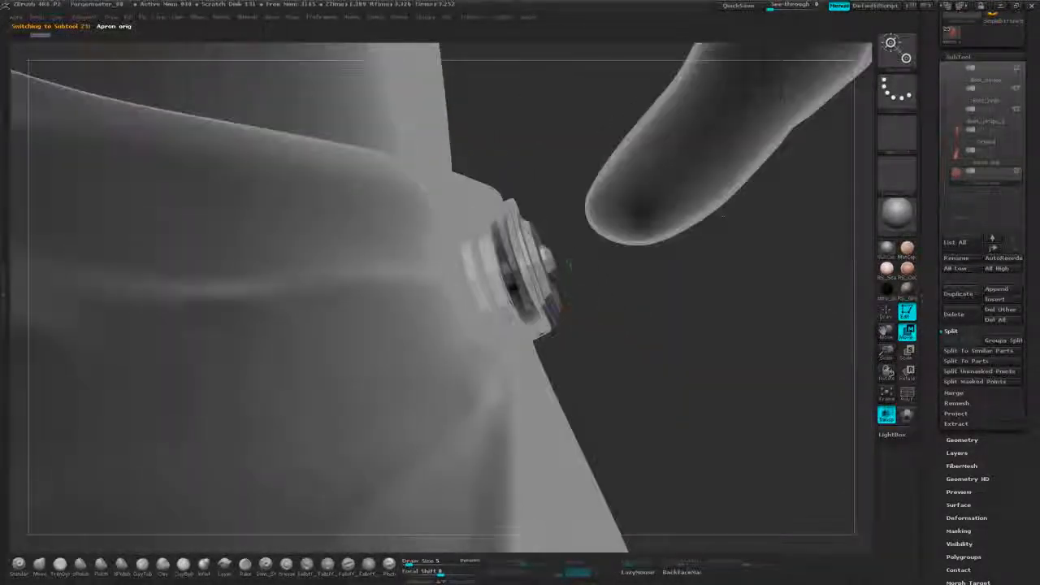
left_click_drag(723, 216, 725, 241, "alt")
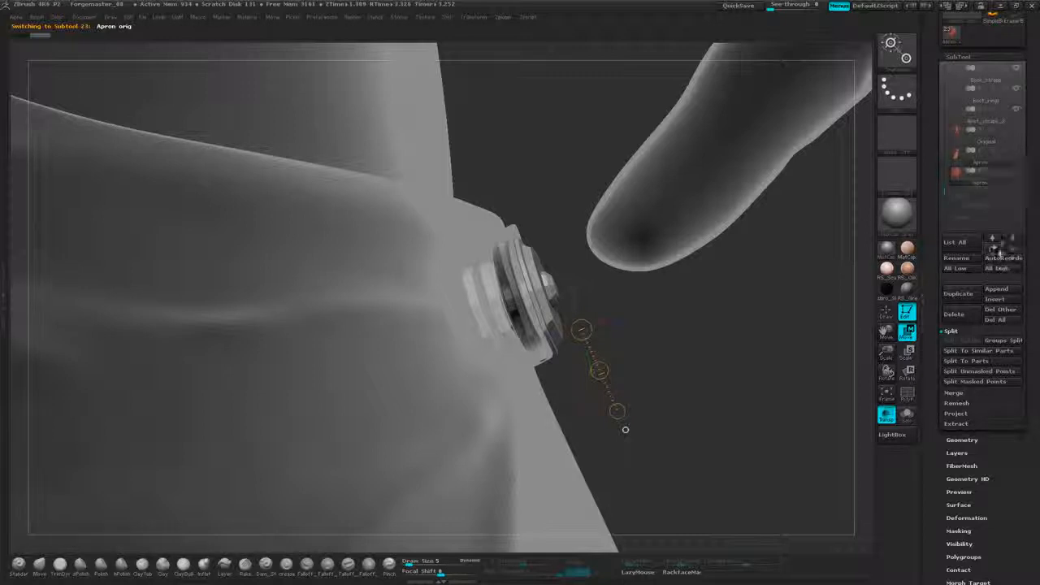
left_click(998, 250)
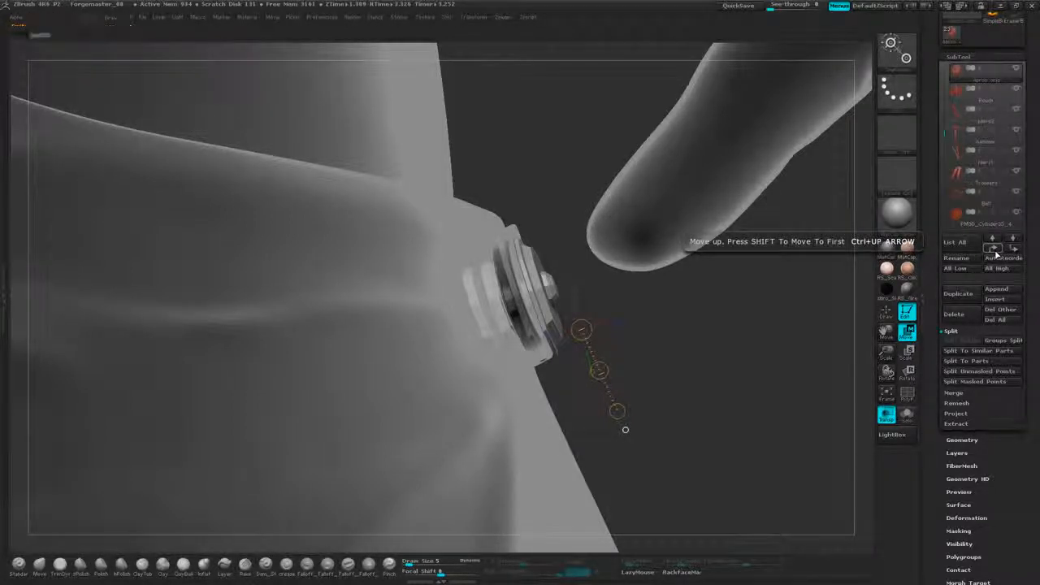
left_click(1013, 249)
left_click_drag(813, 341, 699, 353)
key("q")
left_click_drag(816, 286, 805, 295, "alt")
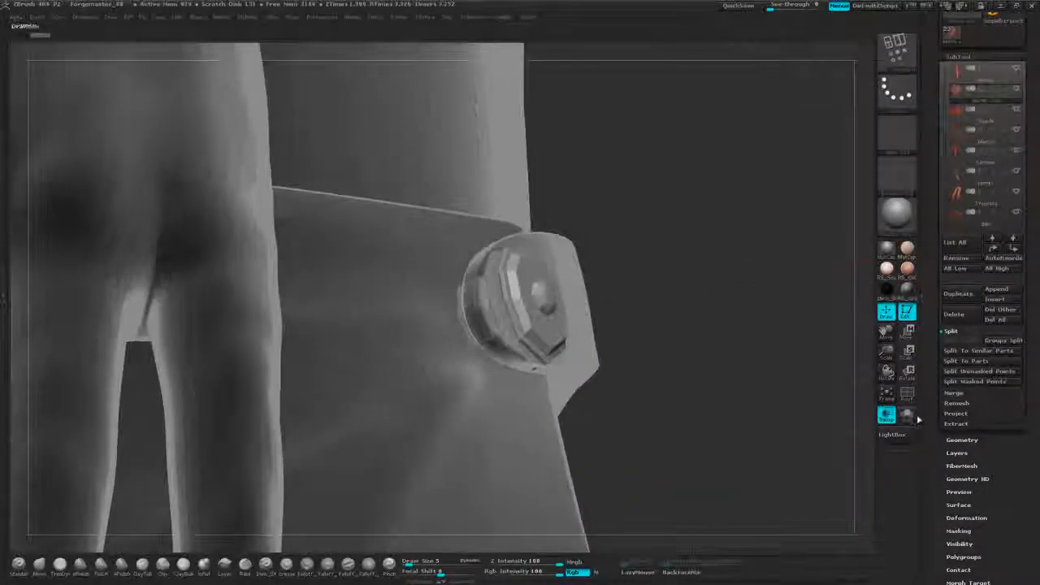
Isolate the snap fastener in Solo mode and display its polygroups and wireframe from the side.
left_click(908, 416)
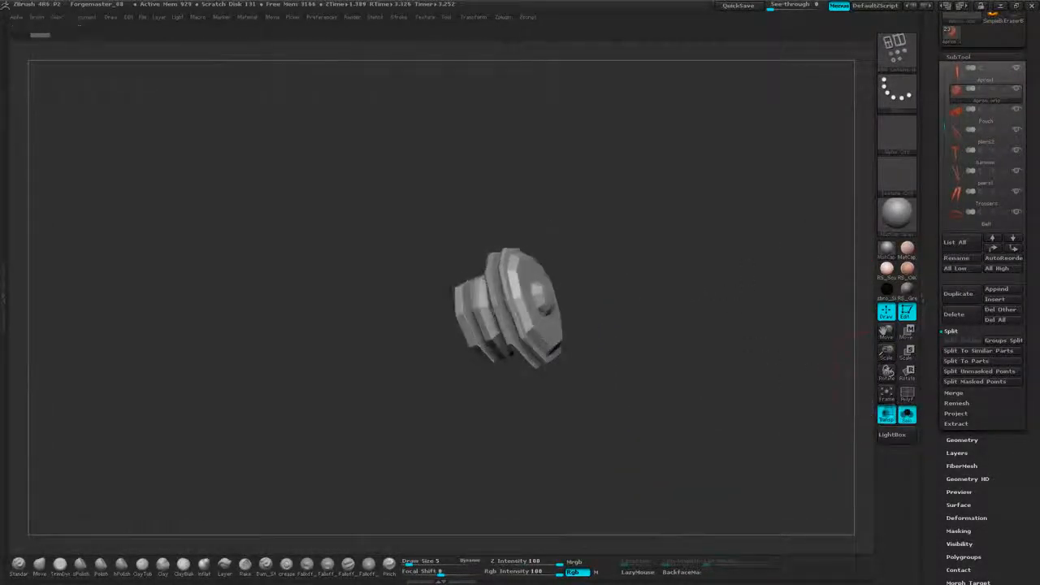
left_click_drag(761, 323, 701, 332)
left_click(907, 394)
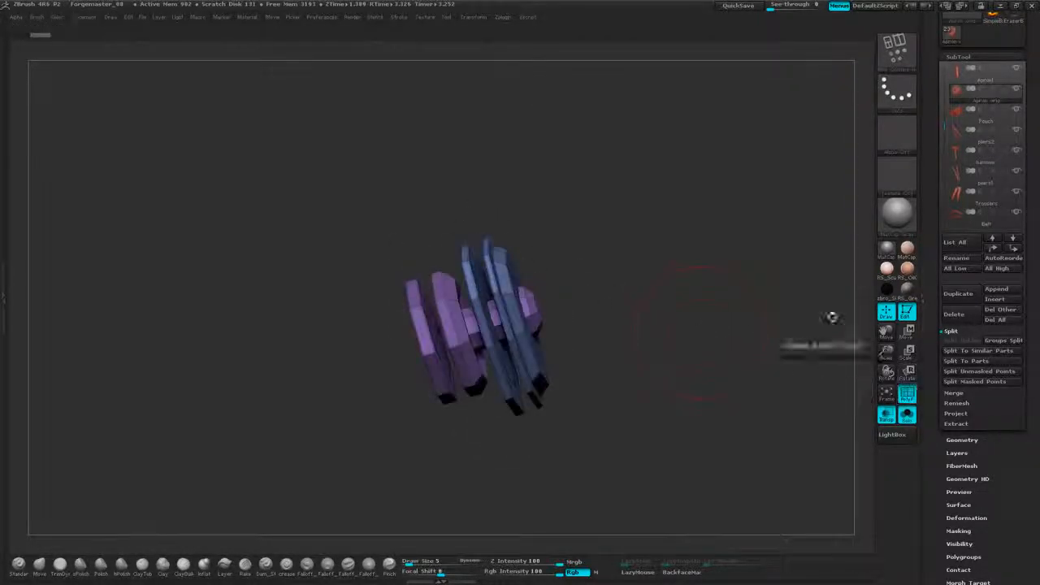
left_click_drag(831, 316, 715, 188)
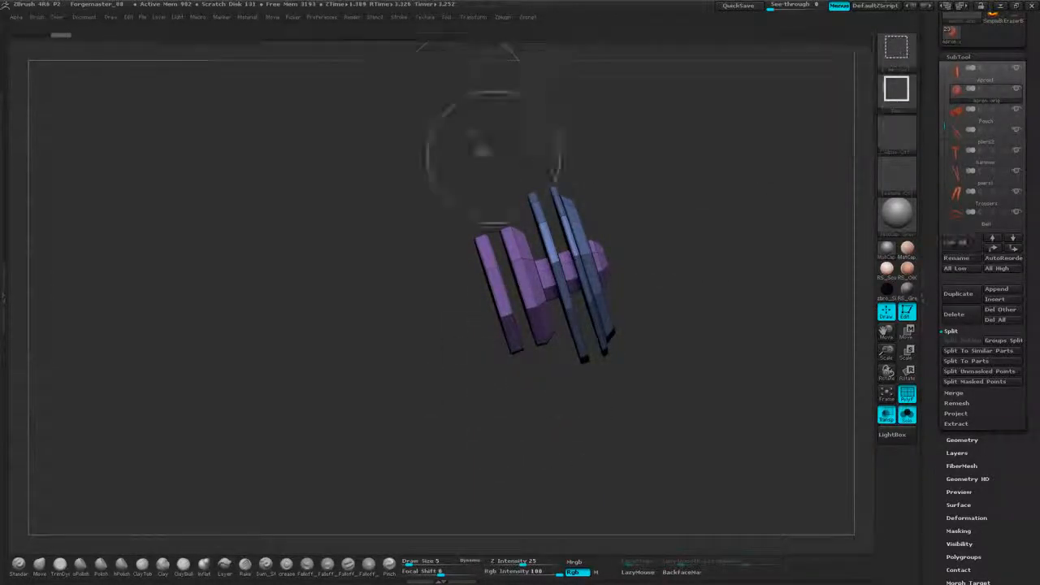
Choose the SelectLasso brush and hide the purple discs at the back of the fastener.
key("b")
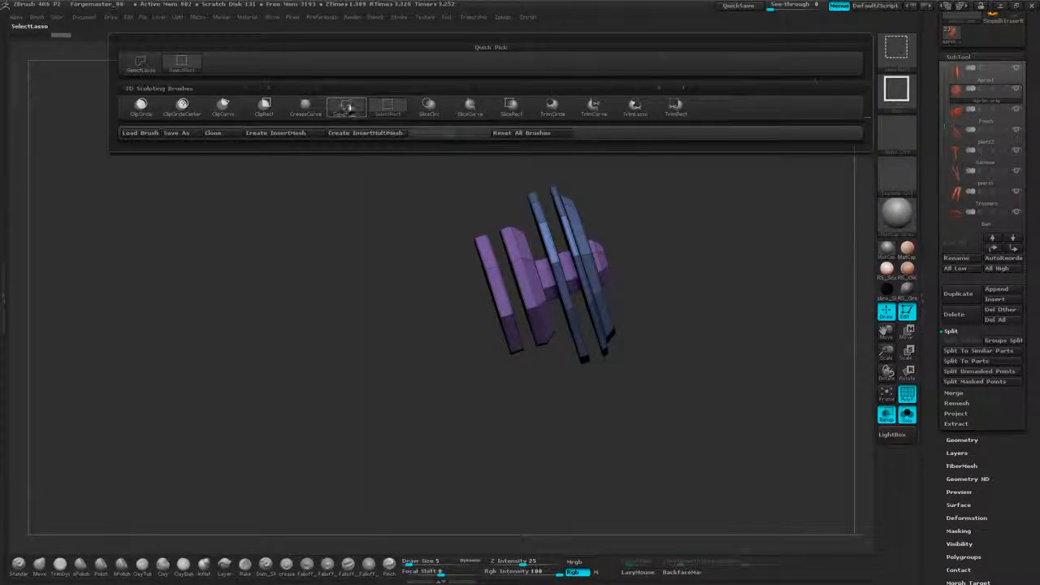
left_click(349, 108)
mouse_move(504, 389)
left_mouse_down("ctrl+shift")
mouse_move(520, 200)
mouse_move(534, 203)
mouse_move(572, 434)
mouse_move(691, 439)
mouse_move(659, 435)
left_mouse_up("ctrl+shift")
left_click_drag(714, 190, 678, 174)
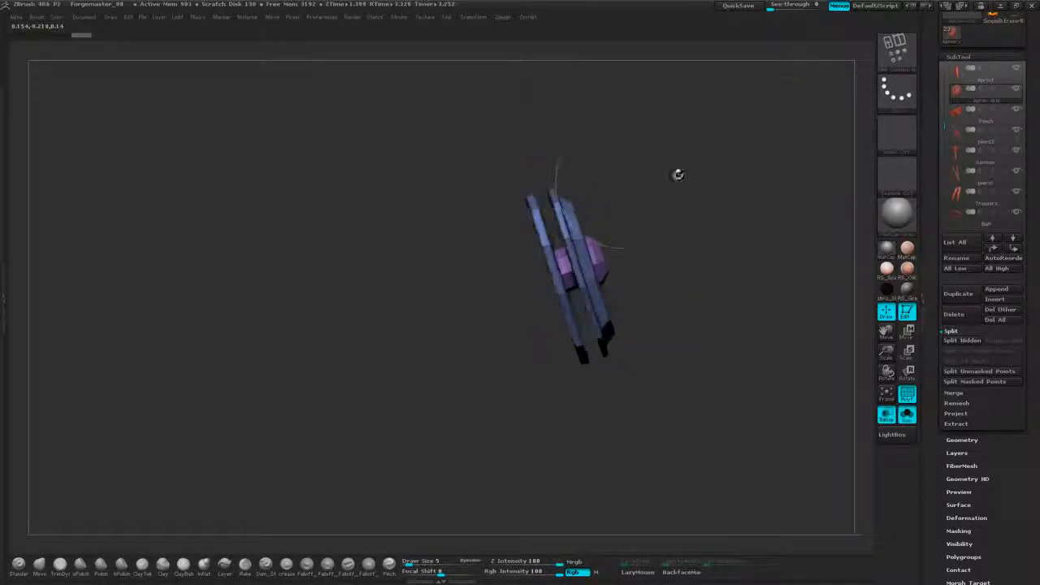
Lasso-hide the rear blue disc and the connecting post, leaving only the fastener's front cap and centre stud.
left_click_drag(525, 324, 522, 166, "ctrl+alt+shift")
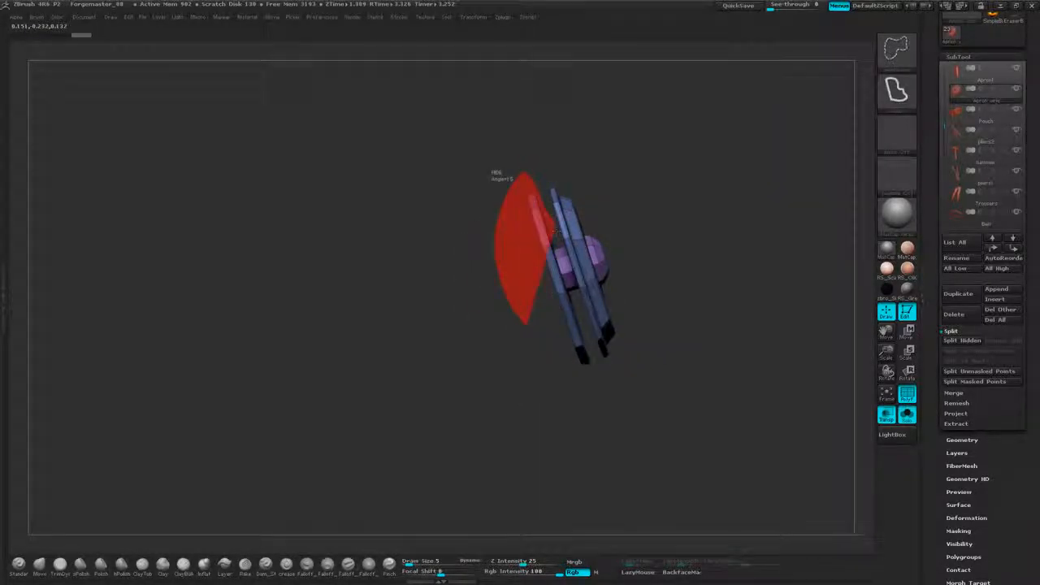
left_click_drag(500, 275, 520, 322, "ctrl+alt+shift")
mouse_move(705, 164)
left_mouse_down()
mouse_move(760, 166)
mouse_move(709, 168)
left_mouse_up()
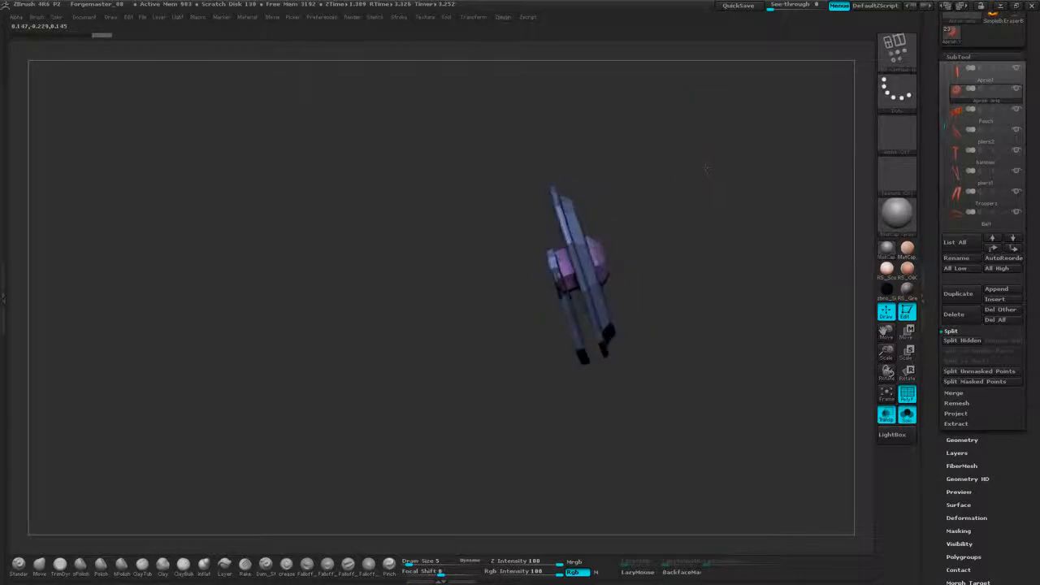
left_click_drag(574, 411, 521, 222, "ctrl+alt+shift")
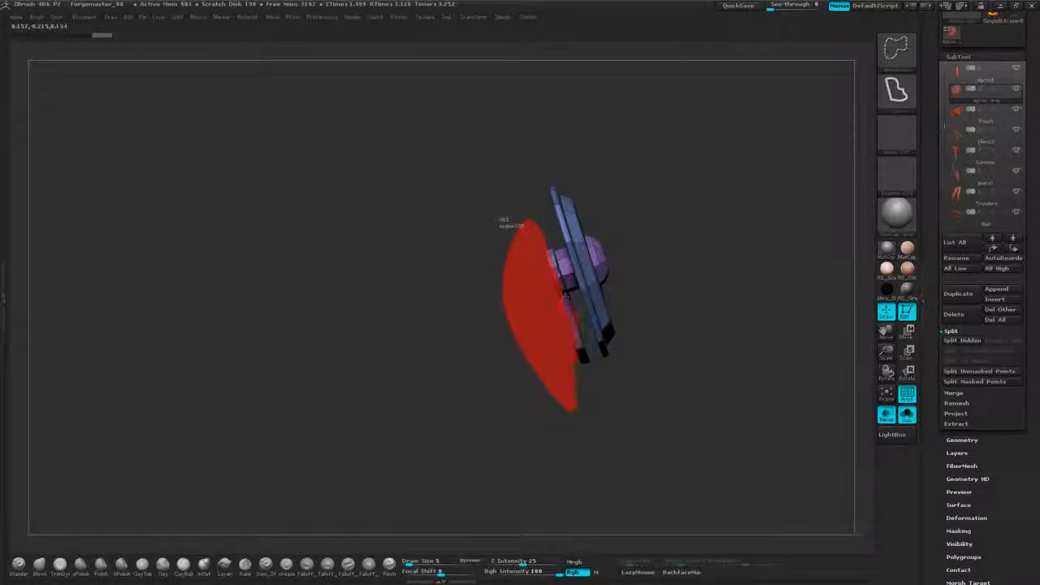
left_click_drag(590, 362, 600, 399, "ctrl+alt+shift")
mouse_move(705, 228)
left_mouse_down()
mouse_move(746, 230)
mouse_move(710, 228)
left_mouse_up()
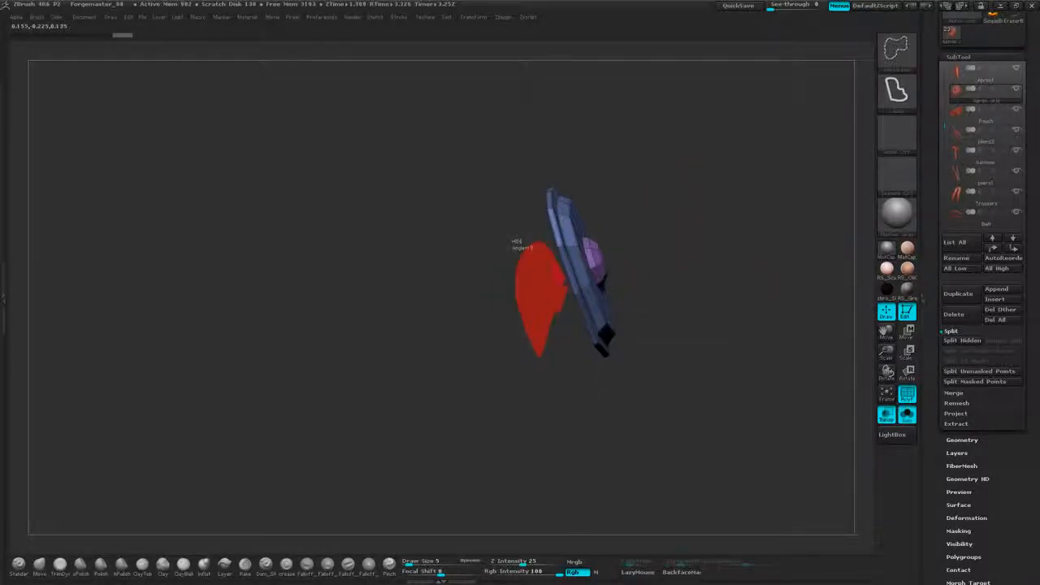
left_click_drag(556, 310, 548, 331, "ctrl+alt+shift")
mouse_move(672, 174)
left_mouse_down()
mouse_move(717, 178)
mouse_move(678, 180)
left_mouse_up()
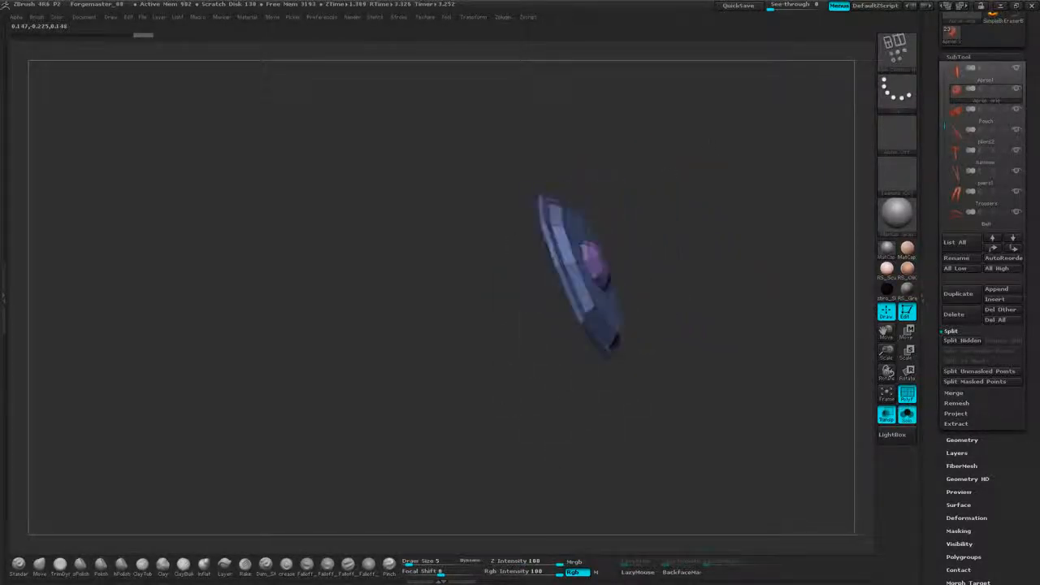
Delete the fastener's hidden geometry and apply Close Holes to the remaining cap.
left_click_drag(631, 155, 647, 147)
left_click_drag(708, 136, 689, 160)
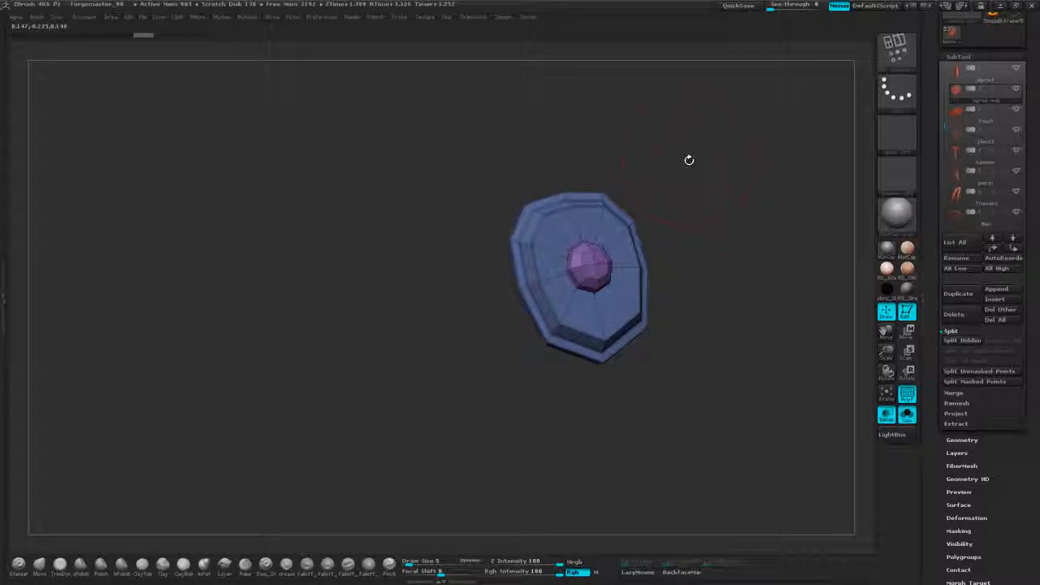
left_click_drag(1035, 356, 1034, 278)
left_click(970, 360)
left_click_drag(1030, 337, 1031, 299)
left_click_drag(1032, 261, 1033, 315)
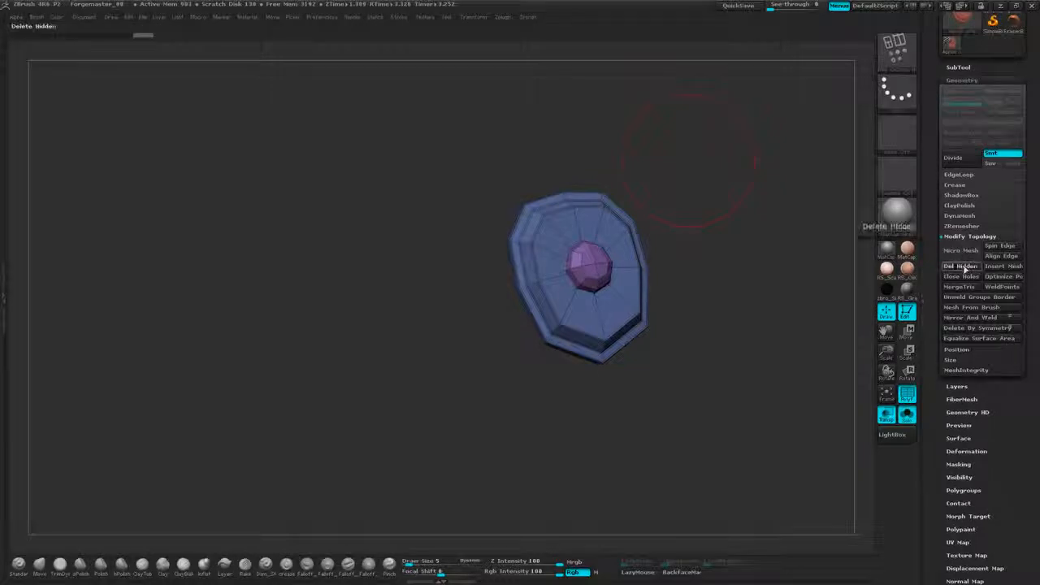
left_click_drag(751, 321, 873, 282)
left_click(955, 266)
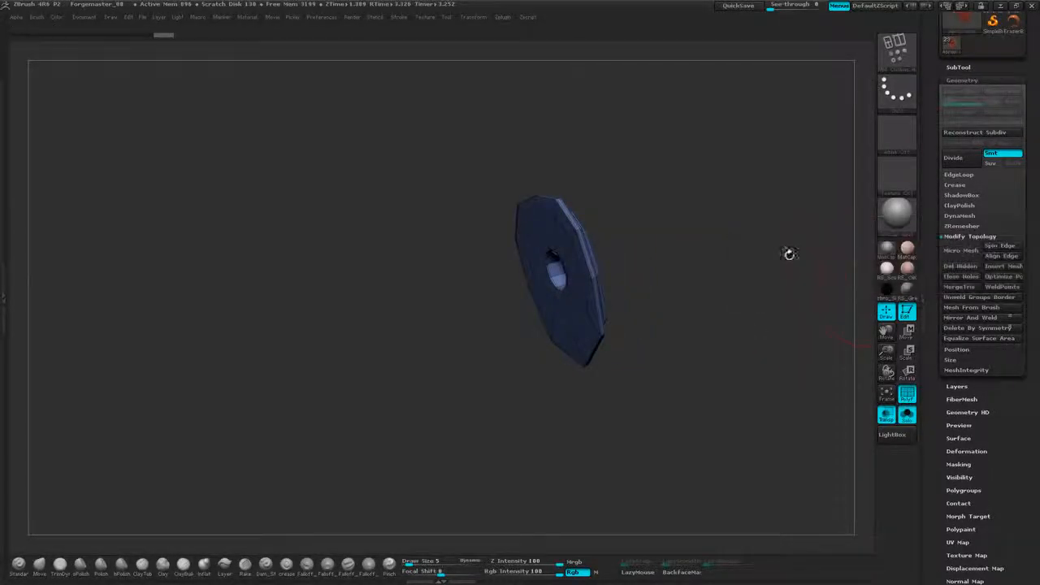
left_click(963, 267)
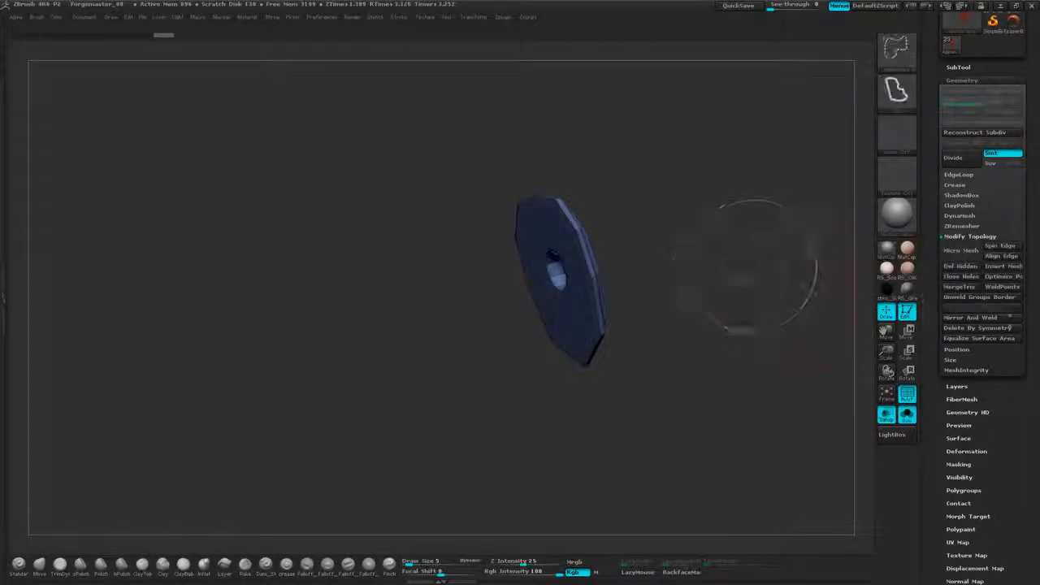
mouse_move(746, 264)
left_mouse_down("alt")
mouse_move(748, 321)
mouse_move(810, 294)
left_mouse_up("alt")
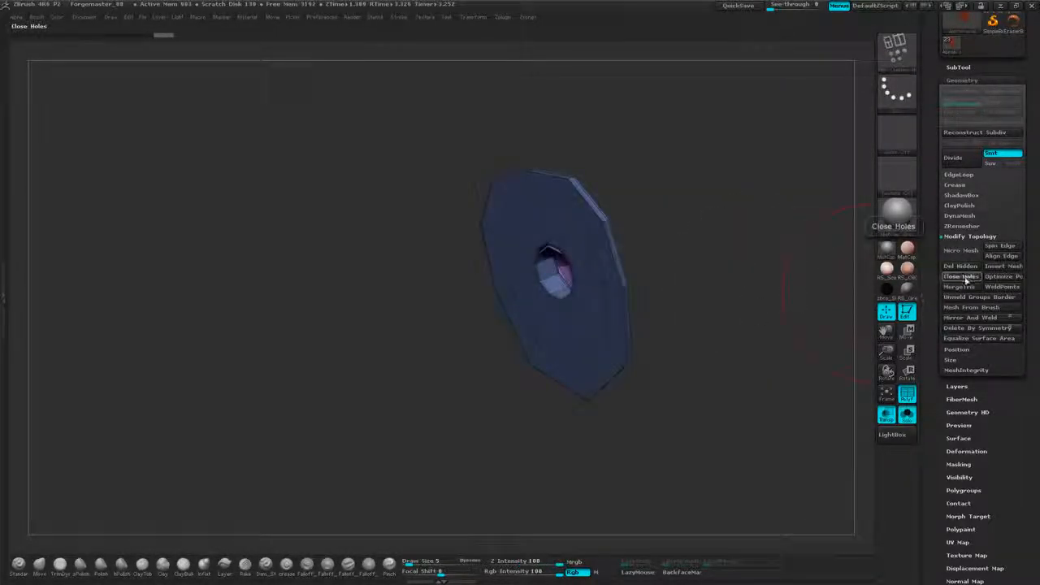
left_click(967, 279)
Turn off Solo mode to show the cap on the strap again, and open the subtool list.
left_click_drag(748, 288, 650, 290)
left_click_drag(783, 243, 824, 201, "alt")
left_click(909, 416)
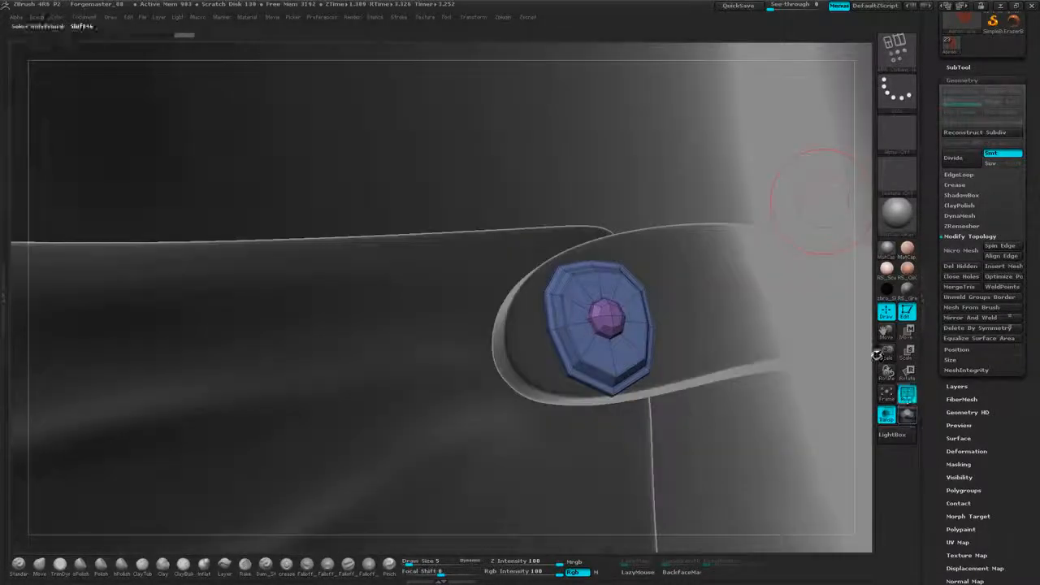
left_click(961, 65)
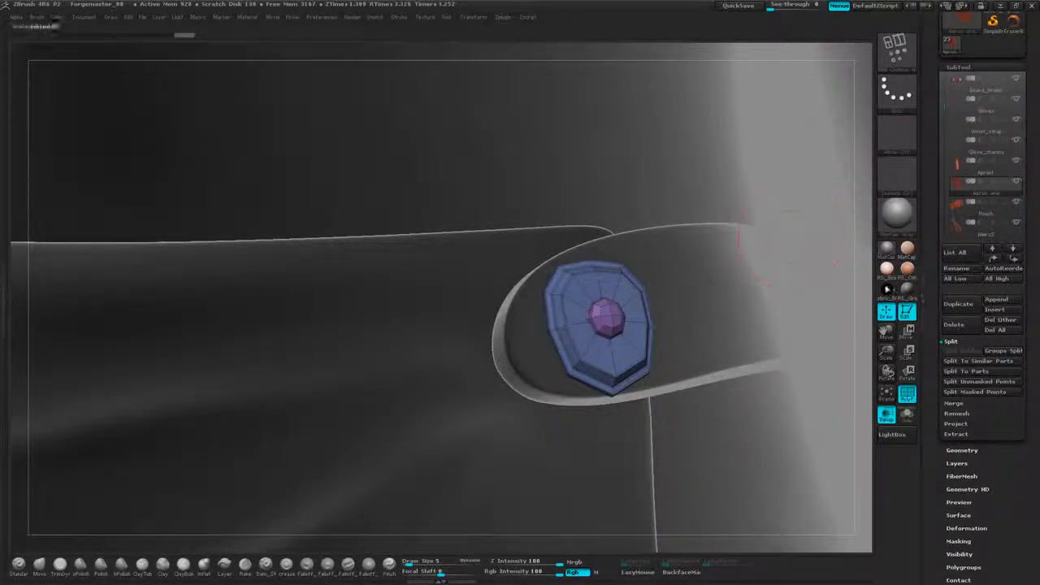
Turn off transparency and subdivide the strap's fastener cap until its faceted outline is smooth.
left_click(904, 413)
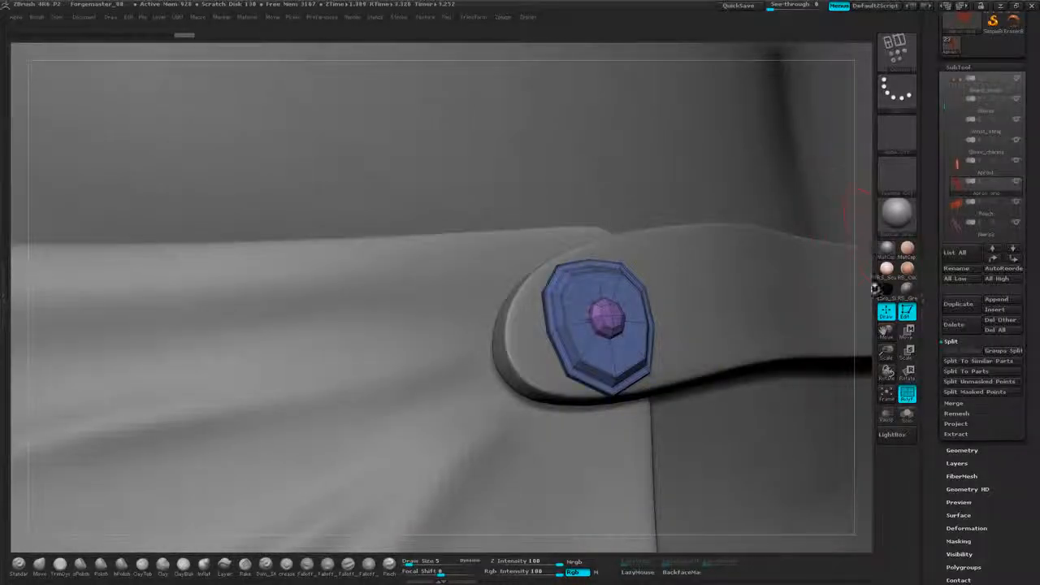
left_click(959, 66)
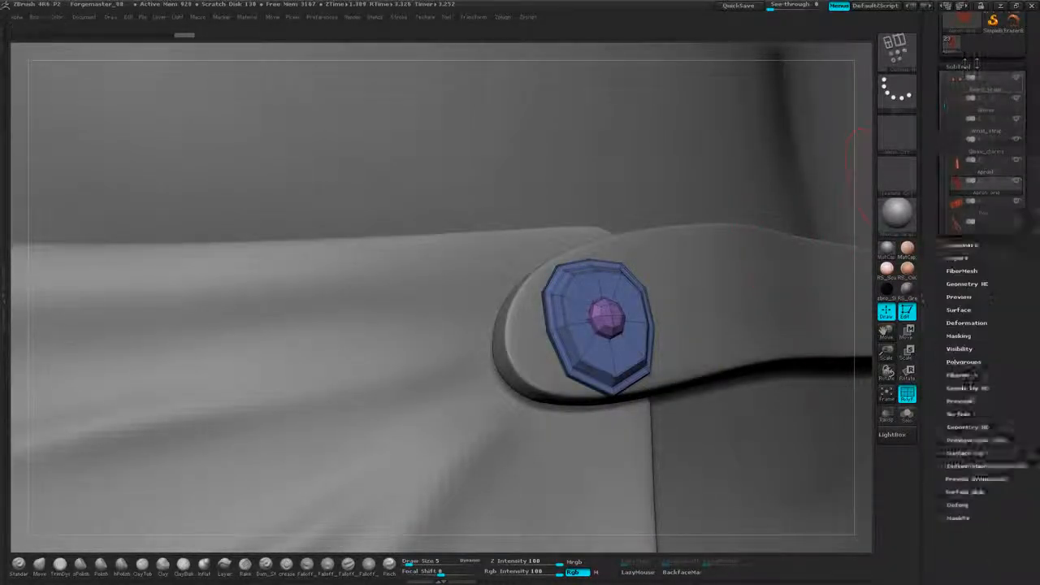
left_click(962, 78)
left_click(959, 164)
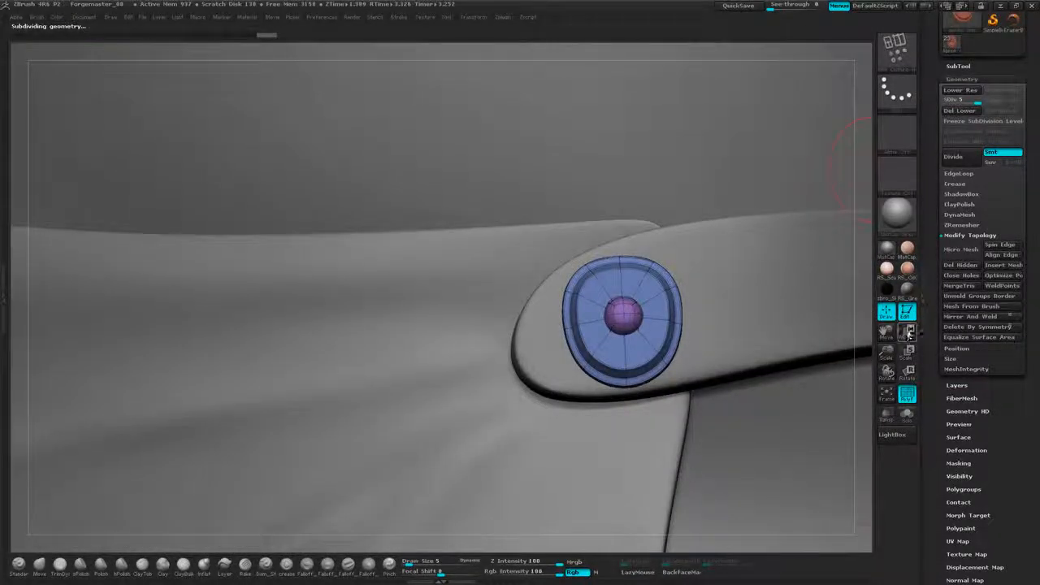
Move the smoothed fastener cap slightly upward on the waist strap and turn off the polyframe display.
left_click(909, 335)
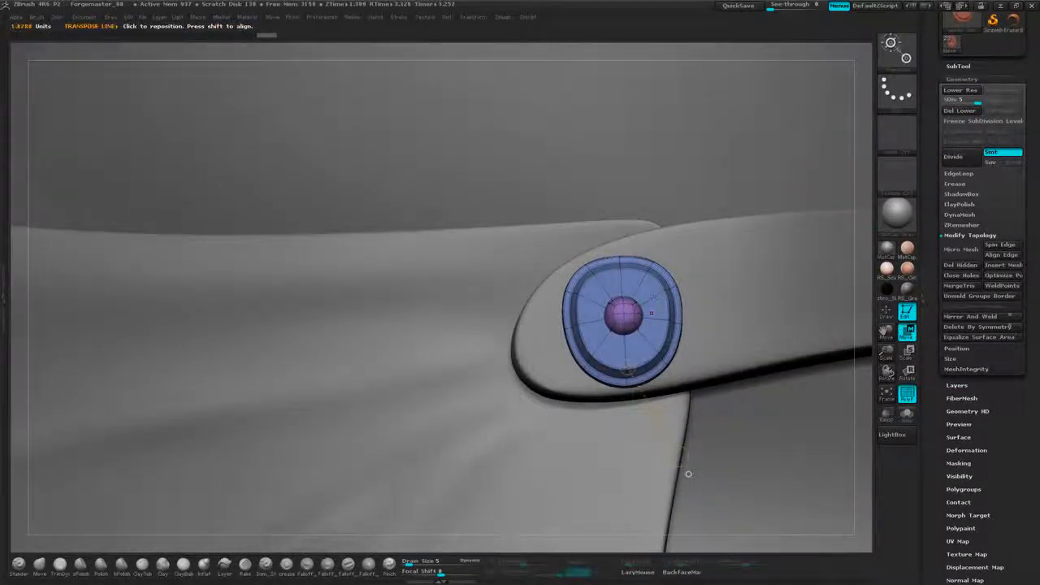
mouse_move(674, 360)
left_mouse_down()
mouse_move(674, 342)
mouse_move(673, 356)
left_mouse_up()
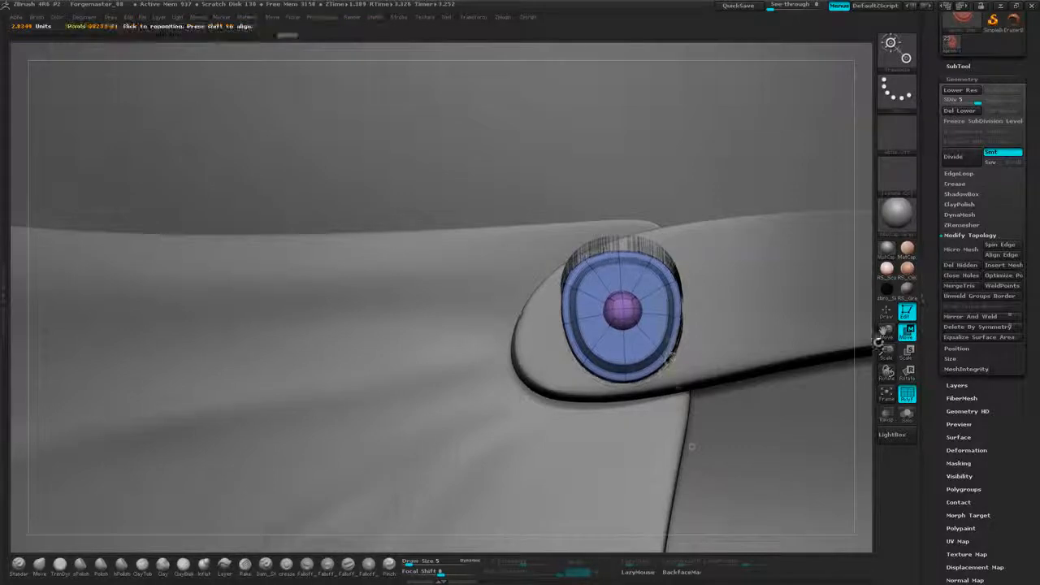
left_click(909, 396)
Return to Draw mode, make the apron's front pouch the active subtool and duplicate it.
left_click_drag(748, 268, 850, 278)
left_click_drag(581, 453, 644, 392)
mouse_move(643, 392)
right_mouse_down("alt")
mouse_move(615, 163)
mouse_move(616, 220)
mouse_move(644, 269)
mouse_move(689, 286)
mouse_move(705, 311)
right_mouse_up("alt")
left_click(886, 312)
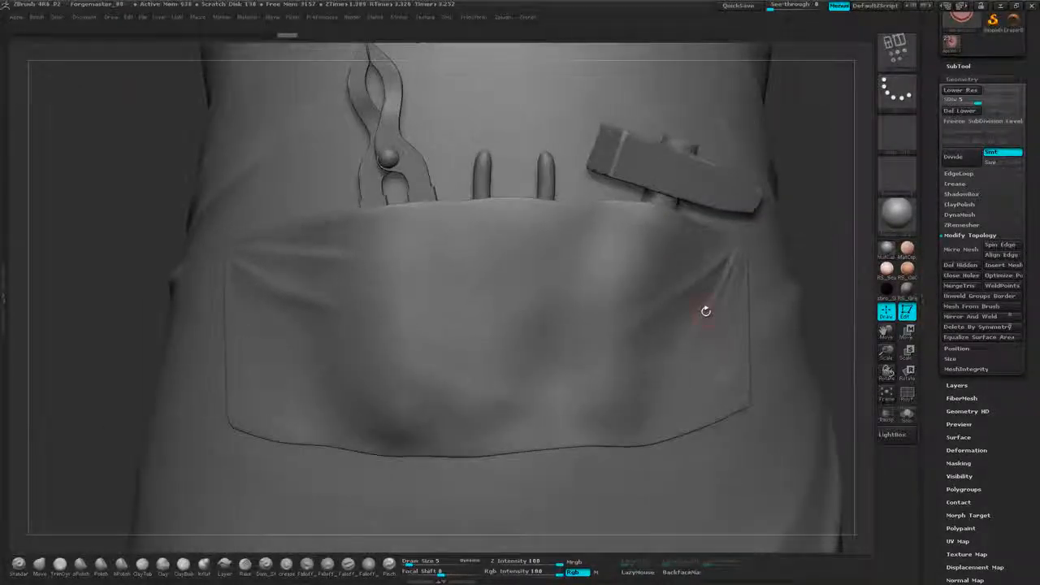
left_click(705, 311, "alt")
left_click(963, 77)
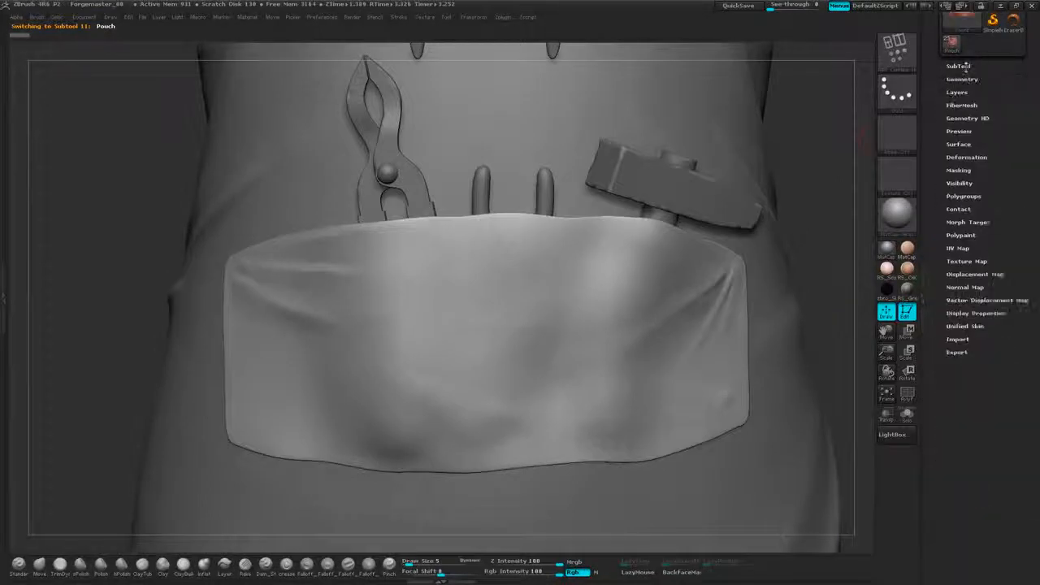
left_click(964, 68)
left_click(966, 68)
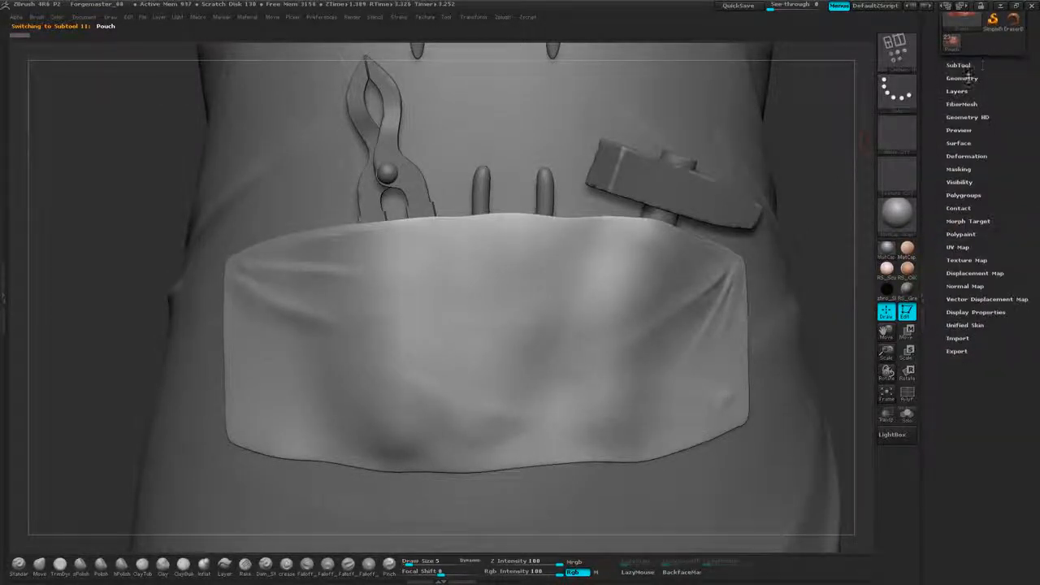
left_click(964, 67)
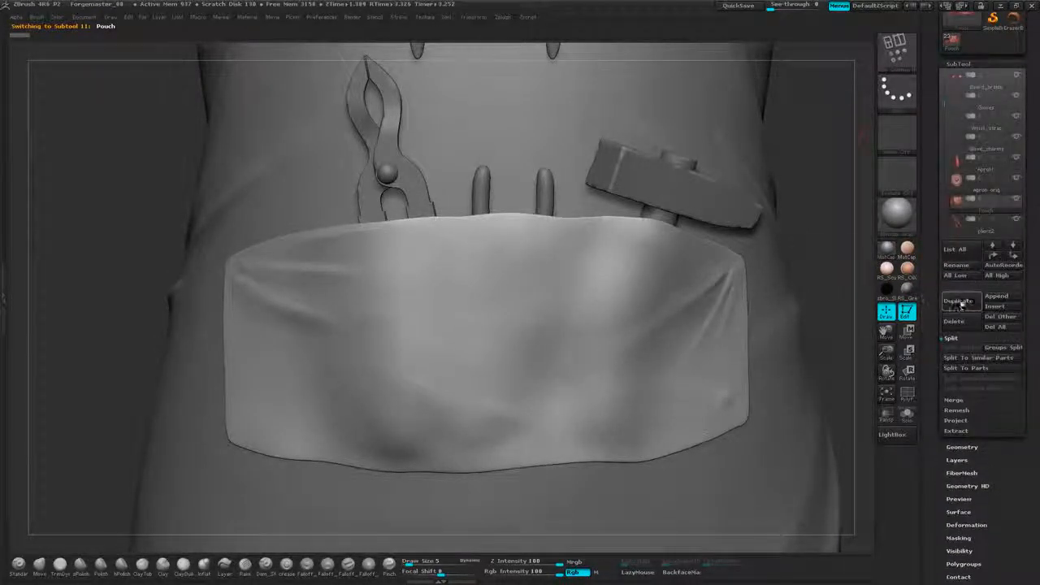
left_click(960, 301)
Set the pouch being edited to subdivision level 4 with transparency on, and delete its lower and higher levels.
mouse_move(994, 161)
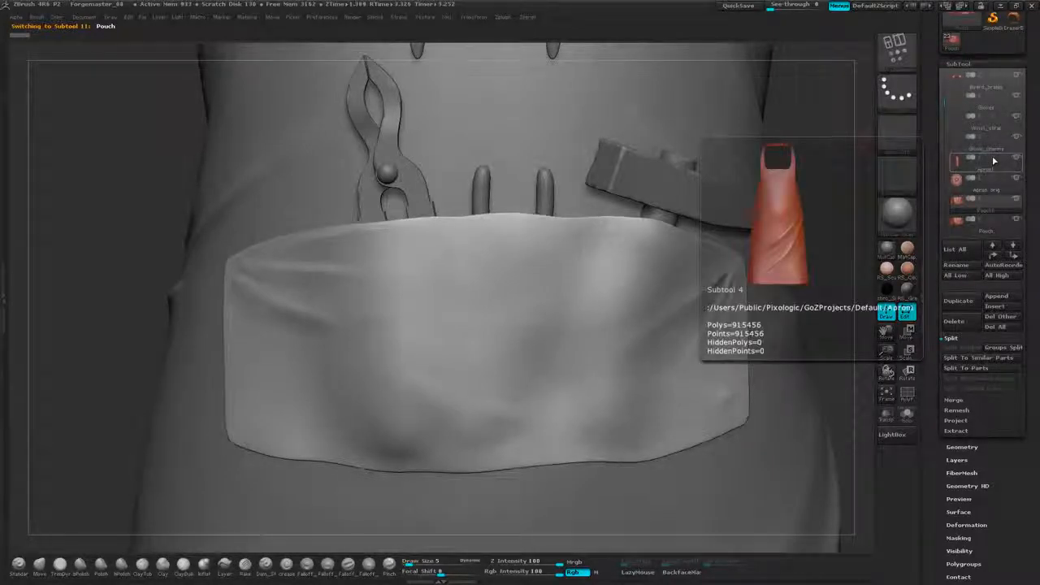
left_click(964, 65)
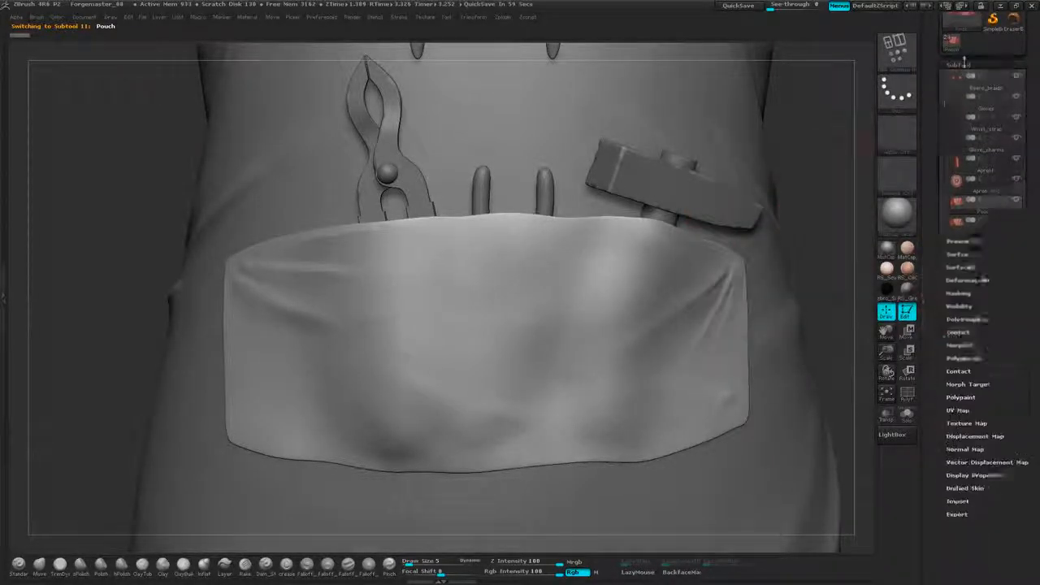
left_click(963, 78)
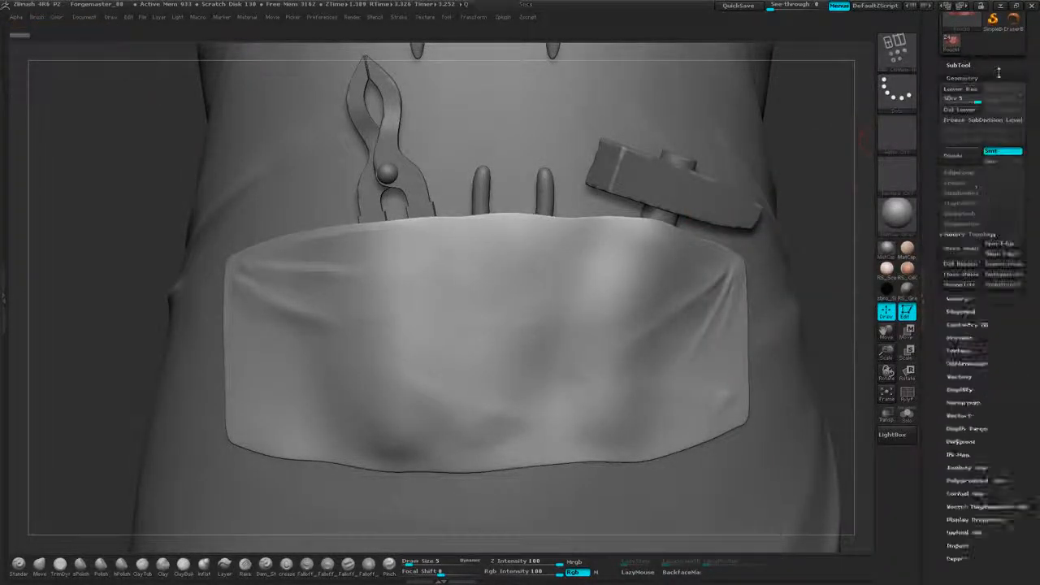
left_click(967, 98)
left_click(887, 415)
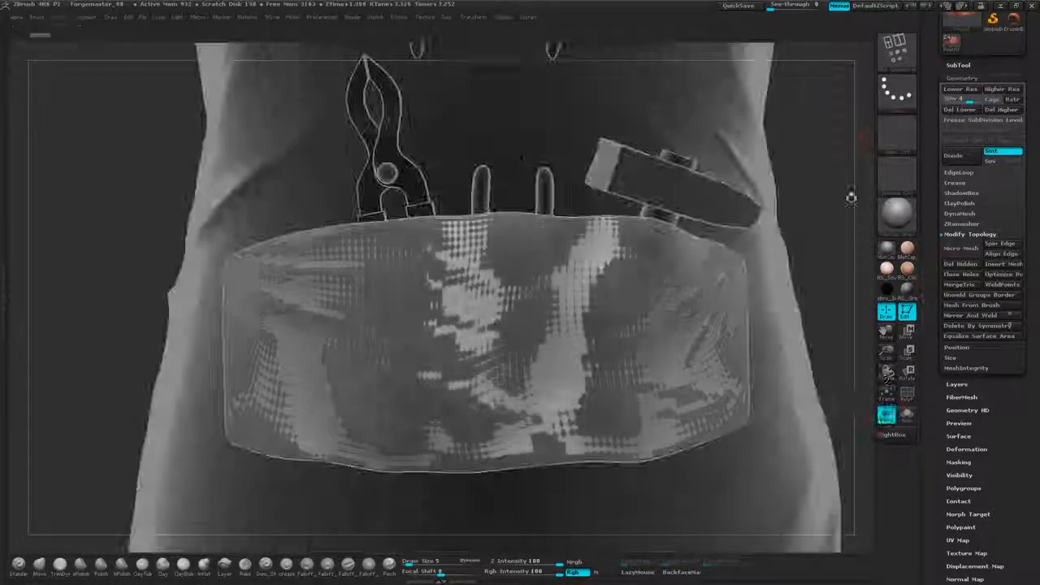
left_click_drag(844, 216, 843, 220, "alt")
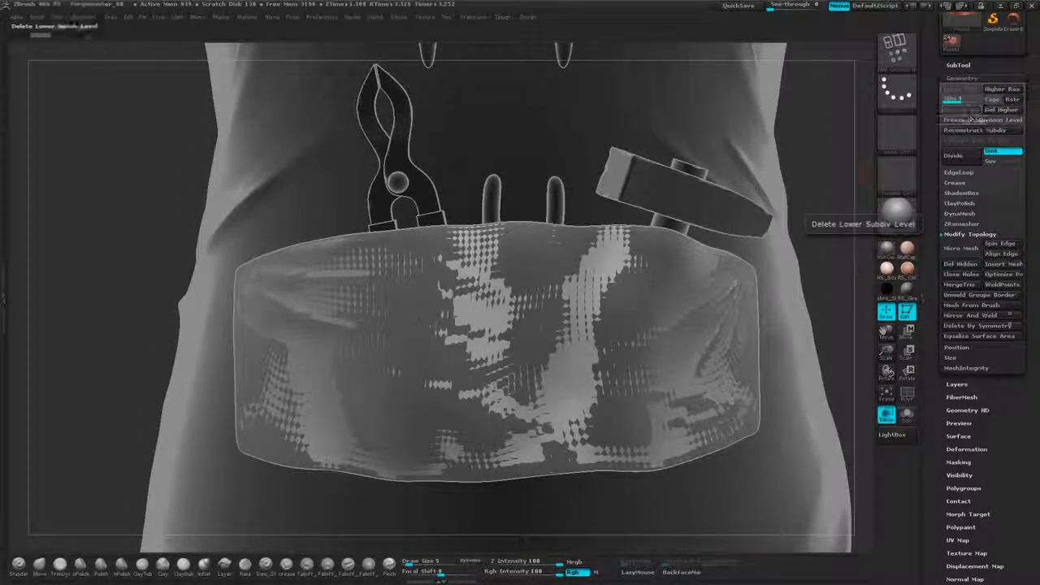
left_click(967, 120)
left_click_drag(867, 174, 863, 167)
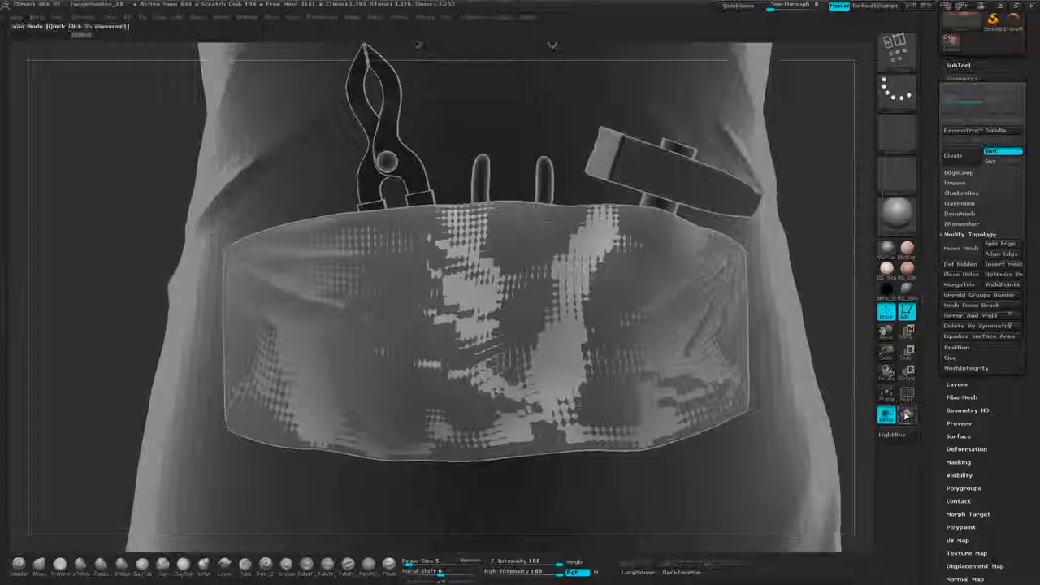
Isolate the pouch without subdivision levels in Solo mode and choose the Snap Top Half insert mesh.
left_click(908, 415)
left_click_drag(822, 217, 774, 224)
left_click_drag(633, 300, 643, 341, "alt")
left_click_drag(563, 298, 717, 293, "alt")
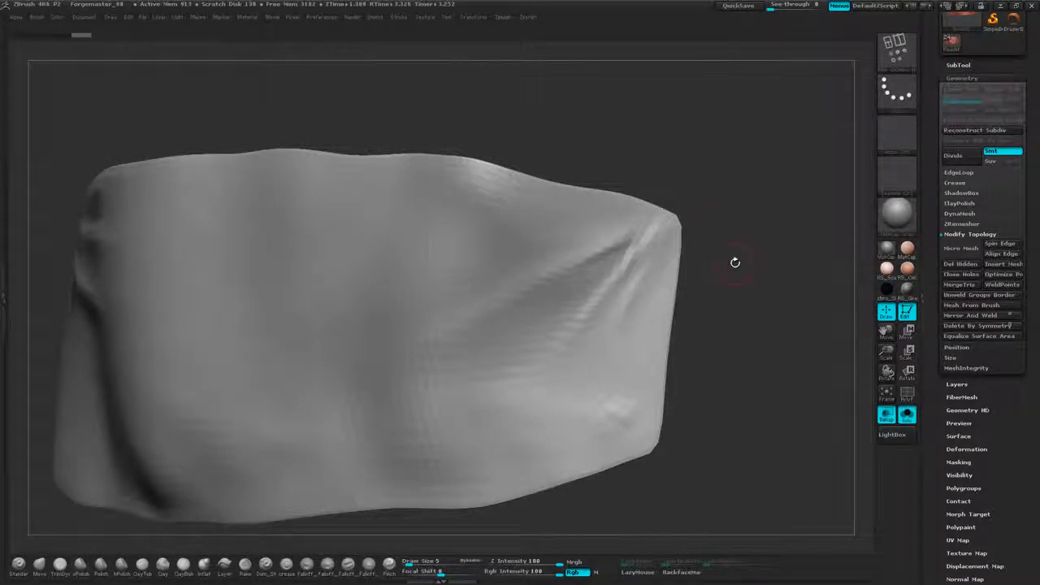
key("m")
mouse_move(735, 294)
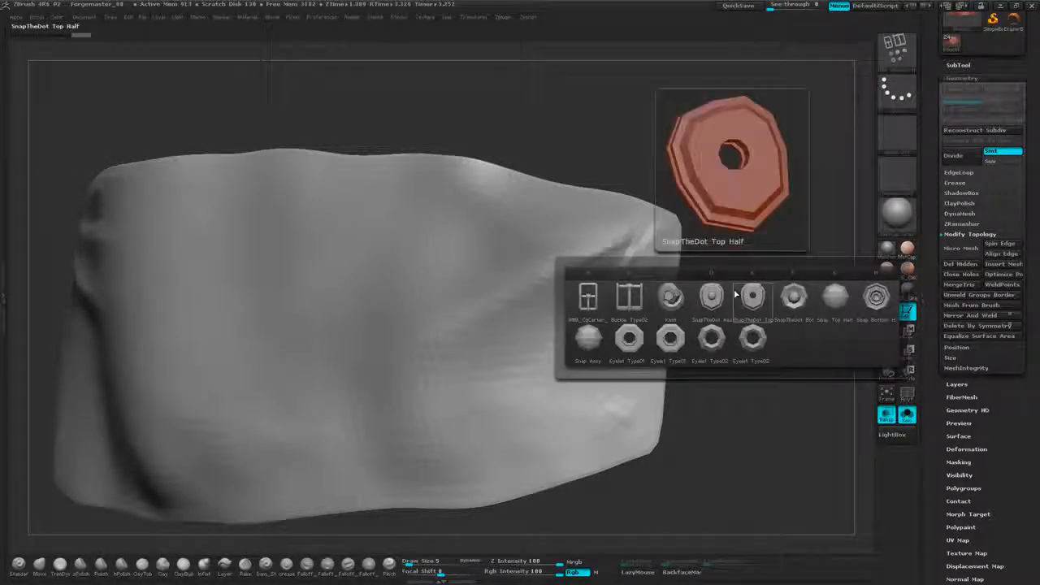
left_click(797, 297)
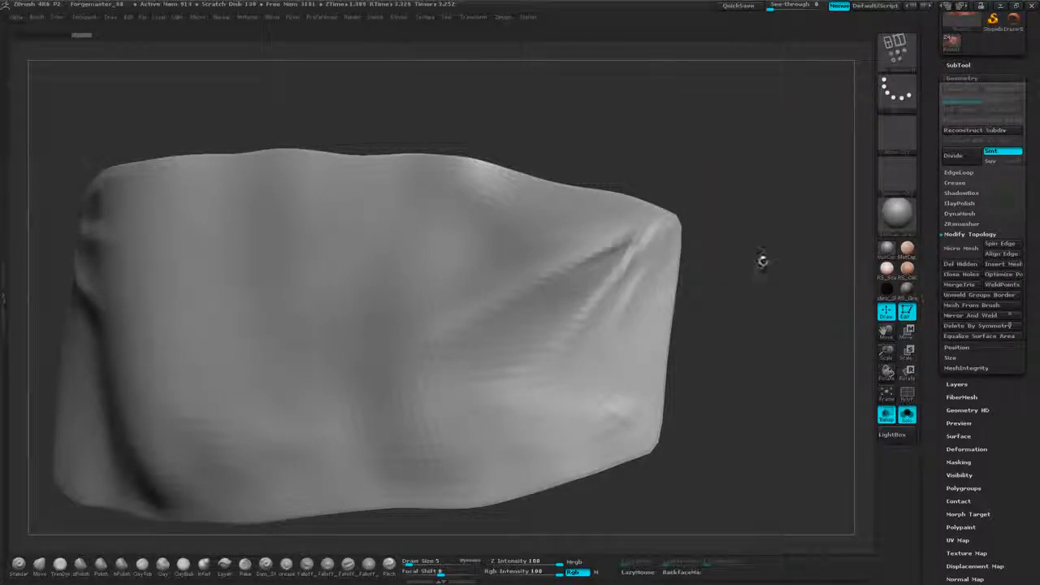
key("m")
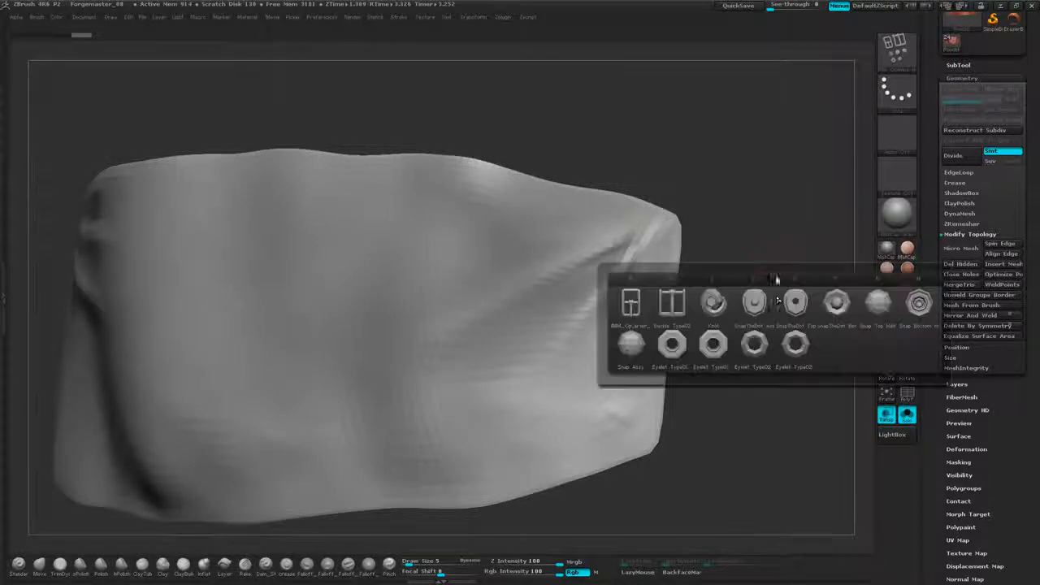
left_click(883, 310)
Insert a small domed snap at the pouch's upper corner, above the radiating folds on the hammer side.
left_click_drag(764, 214, 771, 158, "alt")
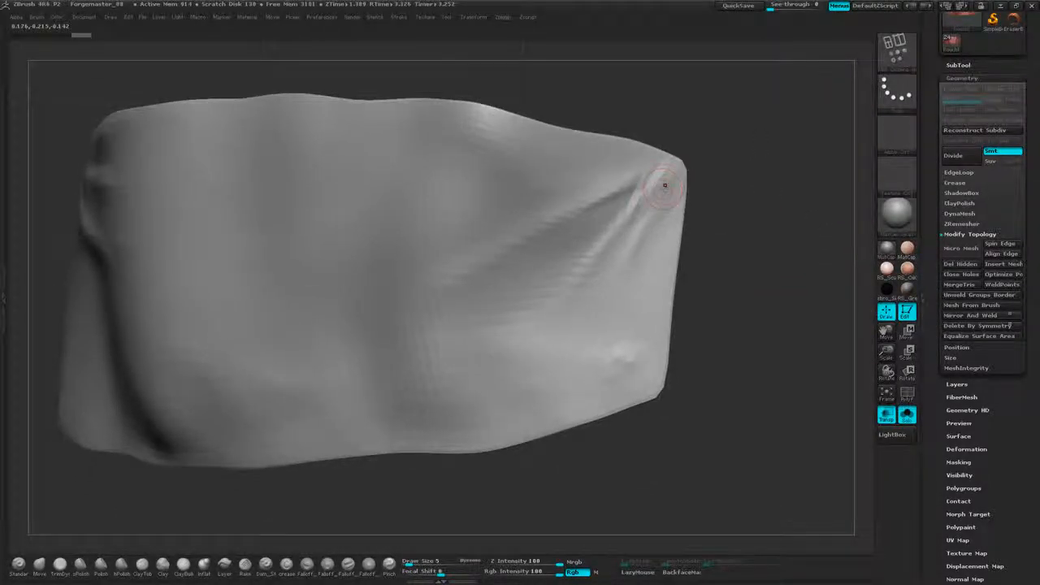
left_click_drag(667, 184, 660, 194)
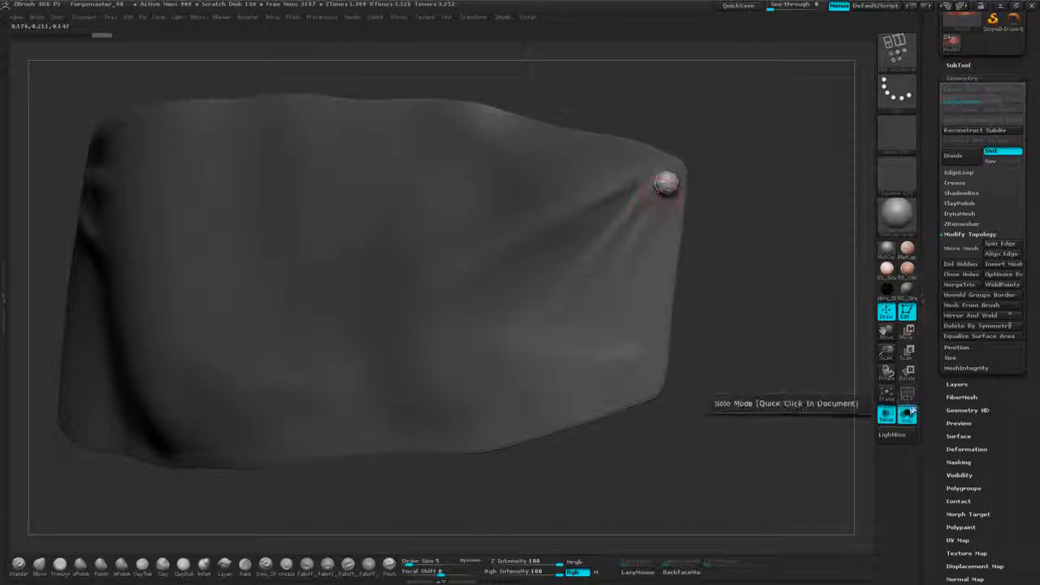
mouse_move(819, 406)
left_mouse_down()
mouse_move(903, 400)
mouse_move(805, 395)
mouse_move(795, 439)
mouse_move(813, 419)
mouse_move(798, 406)
left_mouse_up()
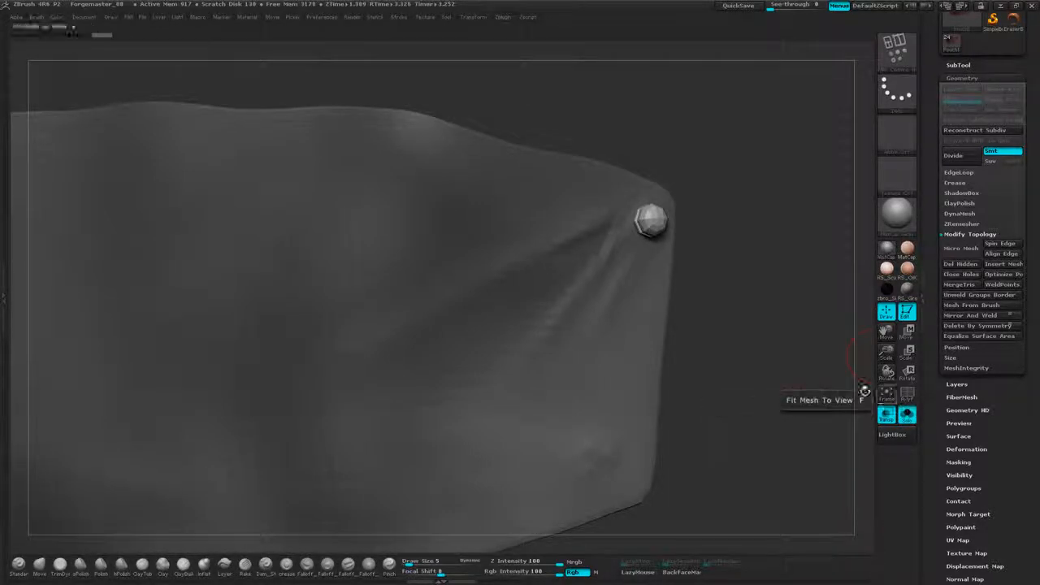
Move the inserted snap inward with the transpose line so it sits against the pouch's surface.
left_click_drag(722, 151, 764, 169)
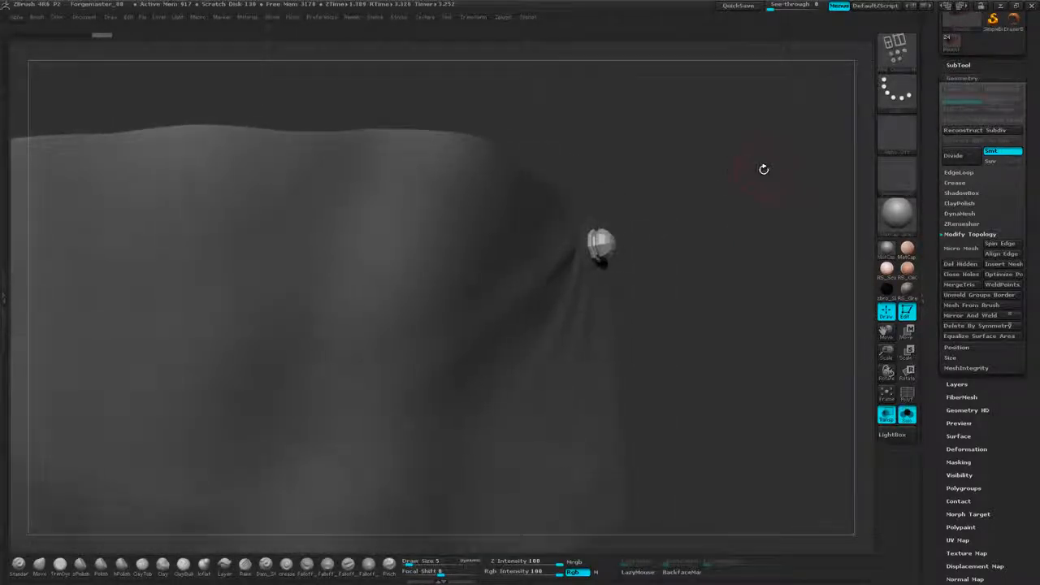
left_click(908, 331)
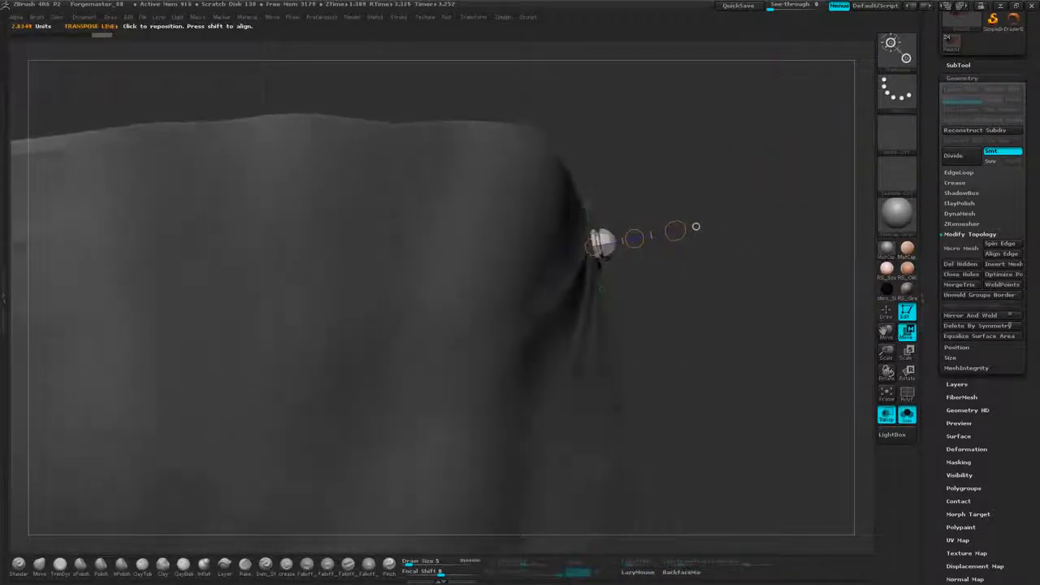
left_click_drag(635, 239, 626, 239)
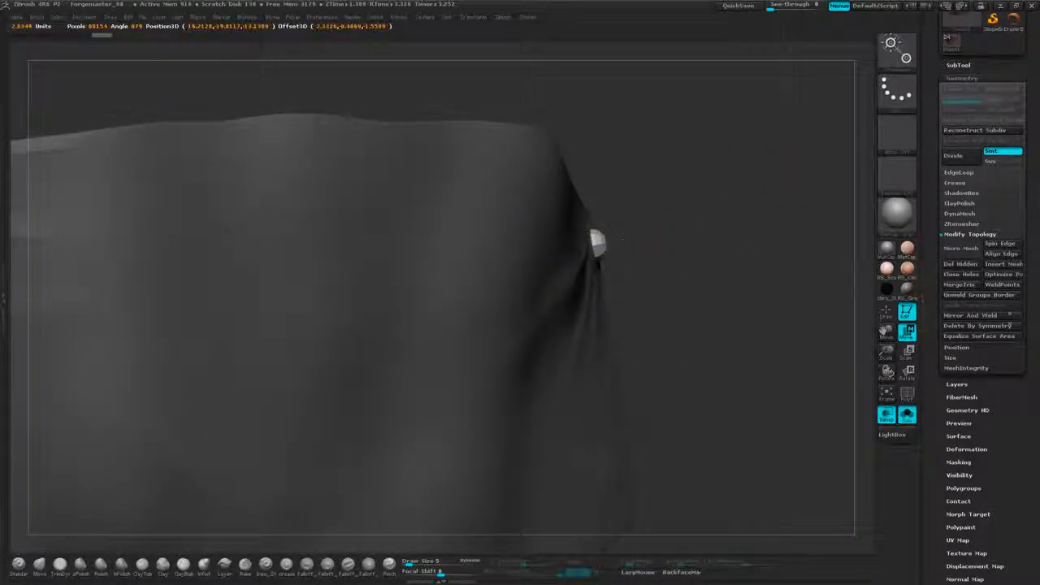
left_click_drag(694, 228, 285, 250)
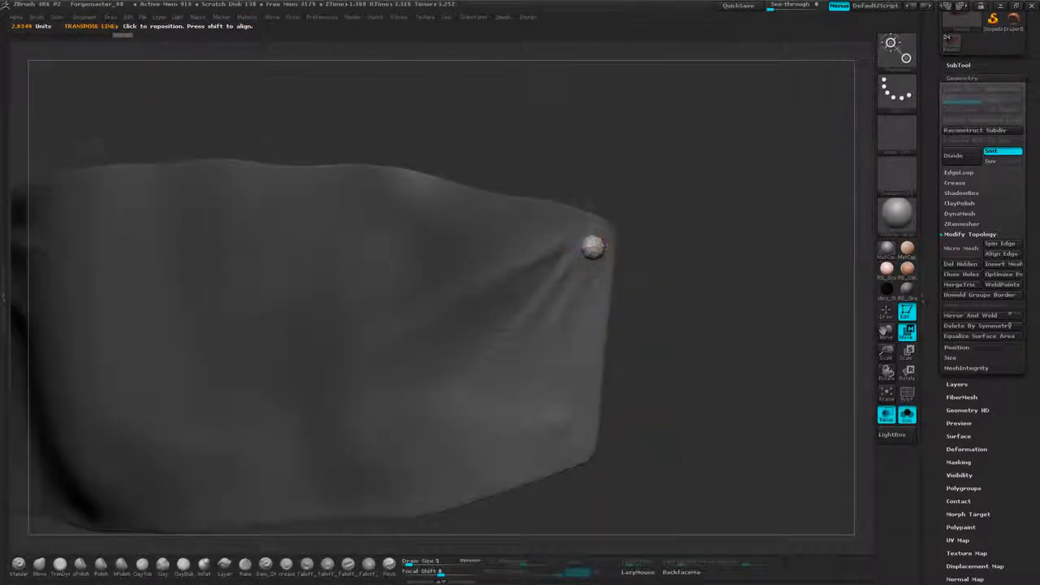
left_click_drag(730, 198, 752, 169, "alt")
left_click_drag(736, 239, 719, 236)
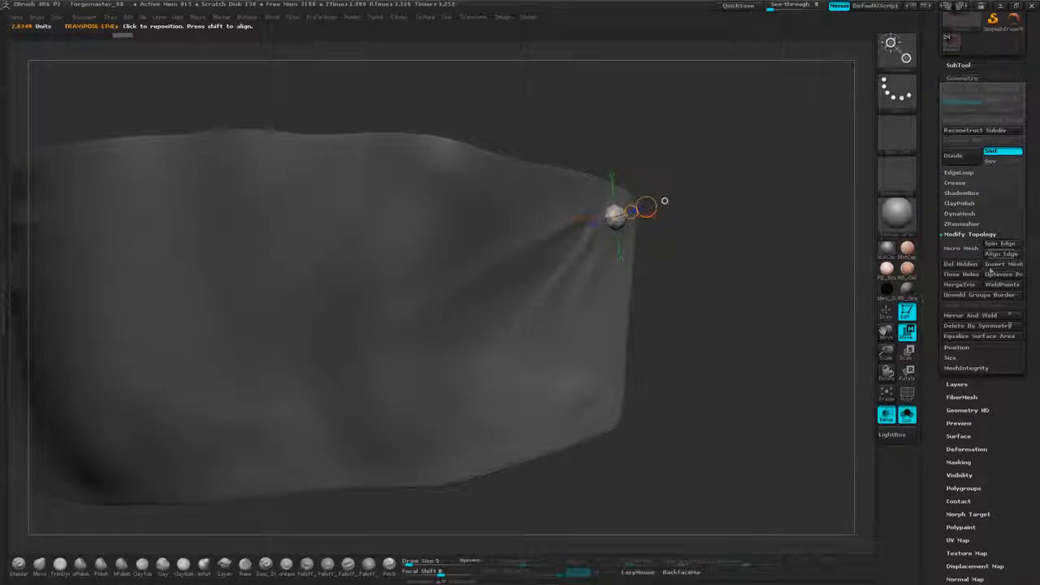
Split the snap from the pouch mesh into its own subtool.
left_click_drag(1030, 191, 1031, 206)
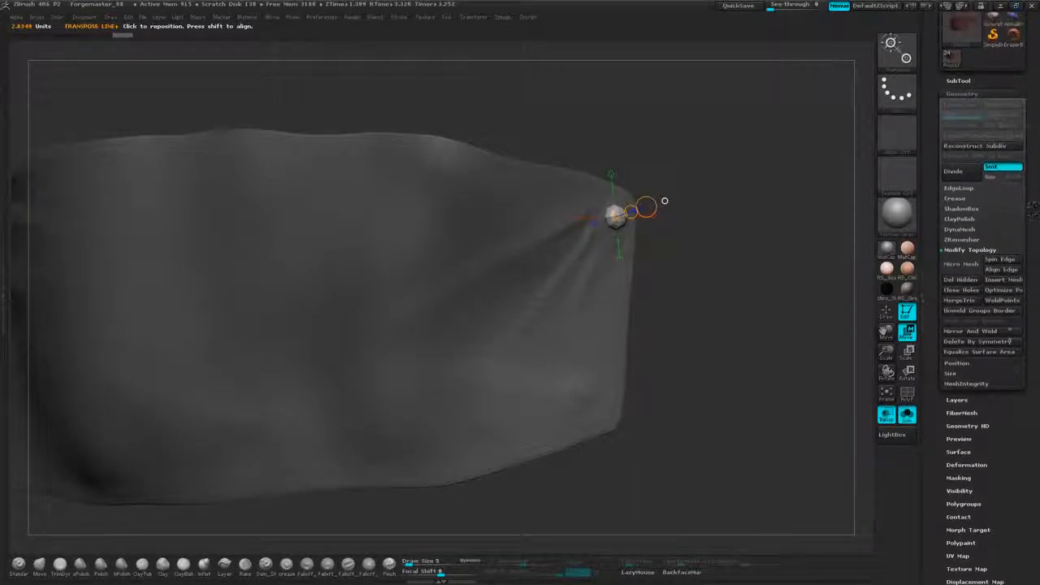
left_click(967, 95)
left_click(961, 81)
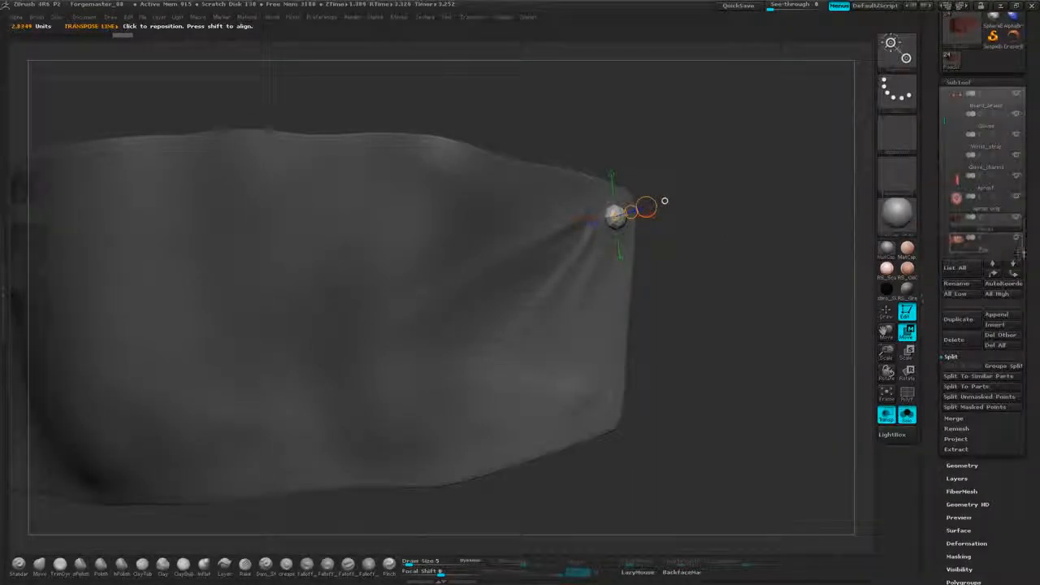
left_click_drag(1031, 284, 1030, 189)
left_click(948, 303)
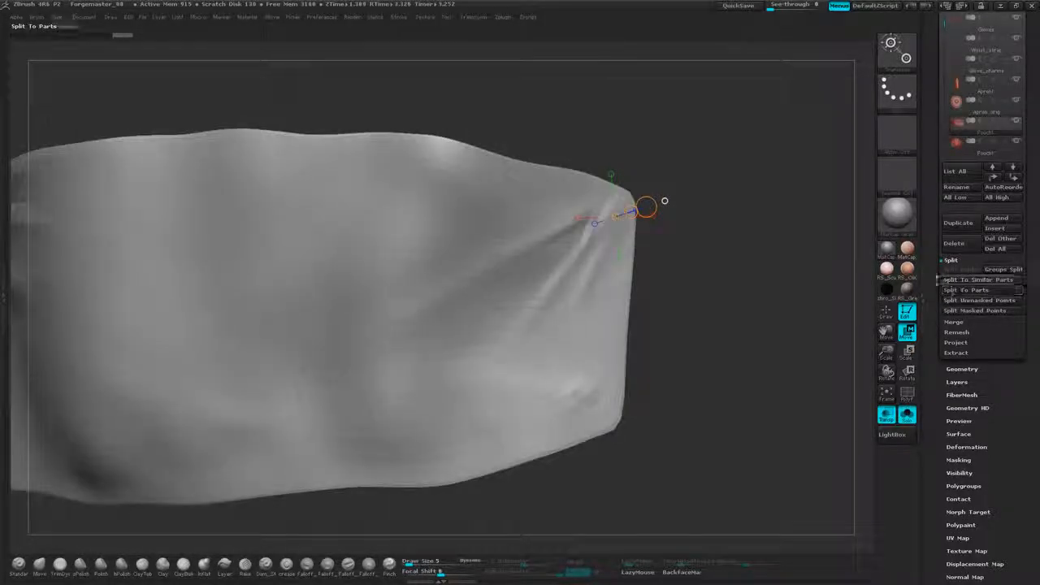
Select the separated snap's subtool and turn off Solo mode to show it on the apron.
left_click_drag(756, 269, 770, 303, "alt")
left_click_drag(1032, 135, 1031, 150)
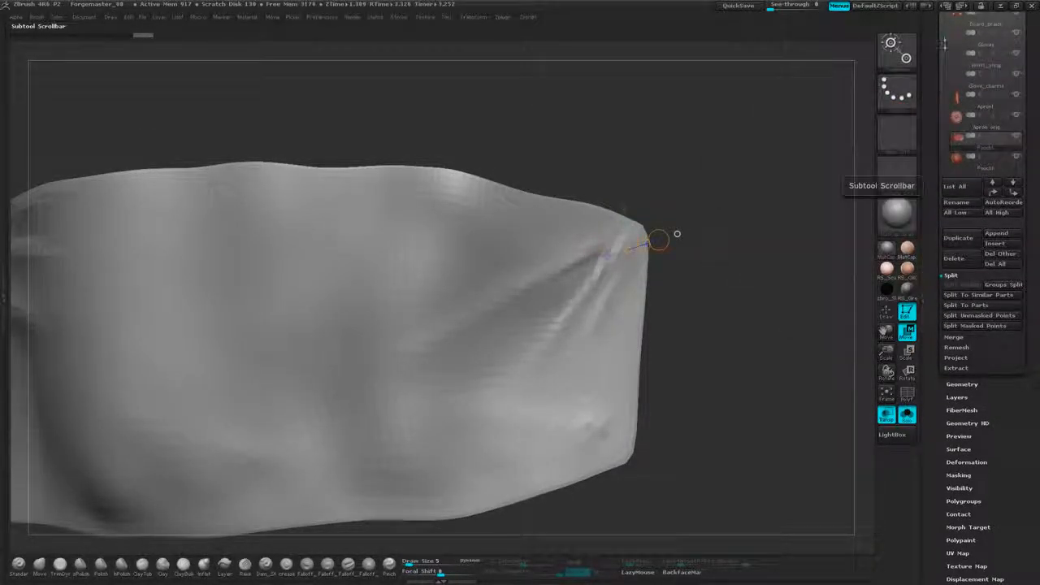
left_click_drag(943, 41, 944, 58)
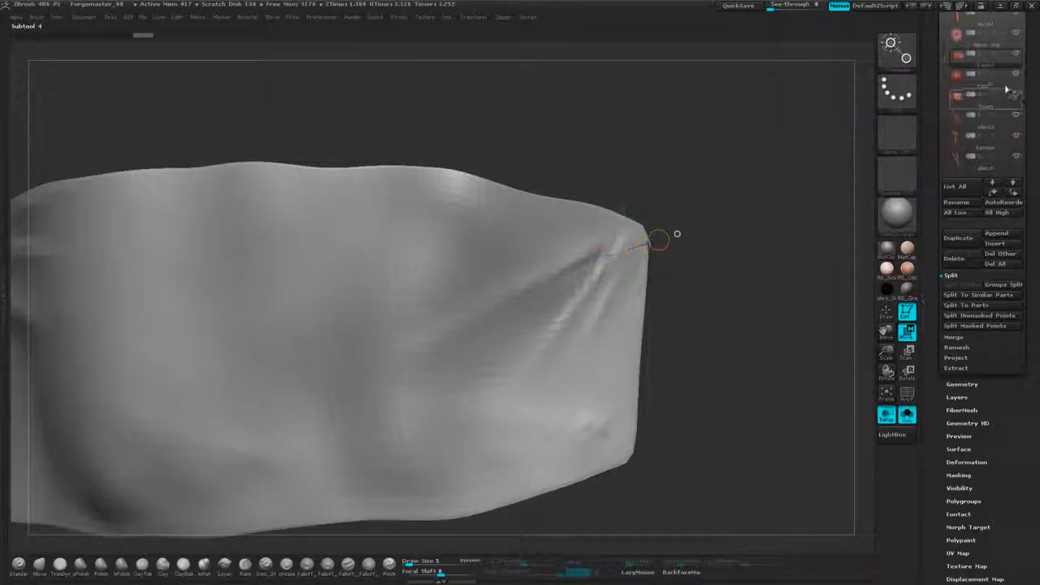
left_click(994, 89)
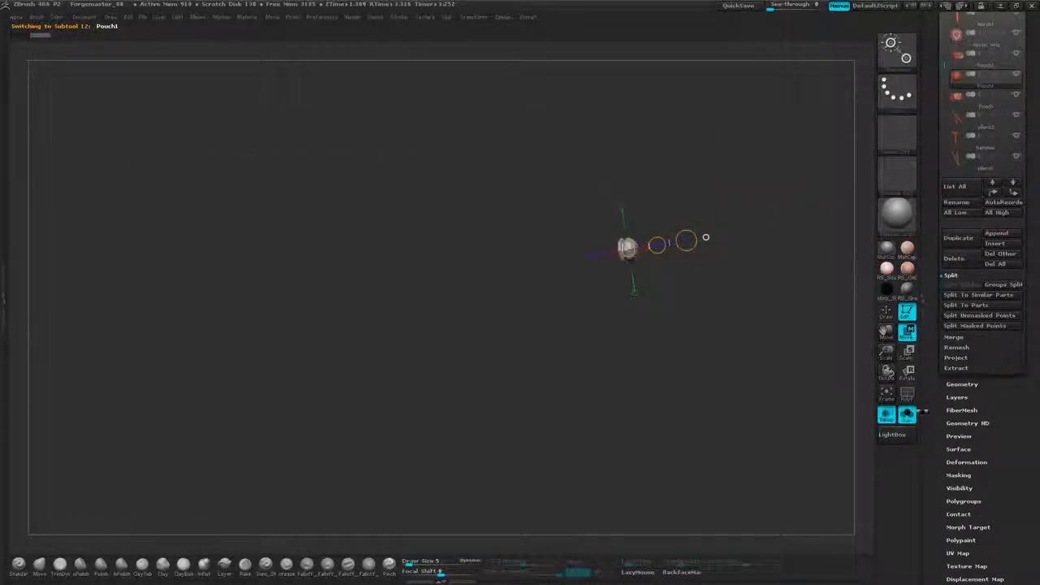
left_click(908, 416)
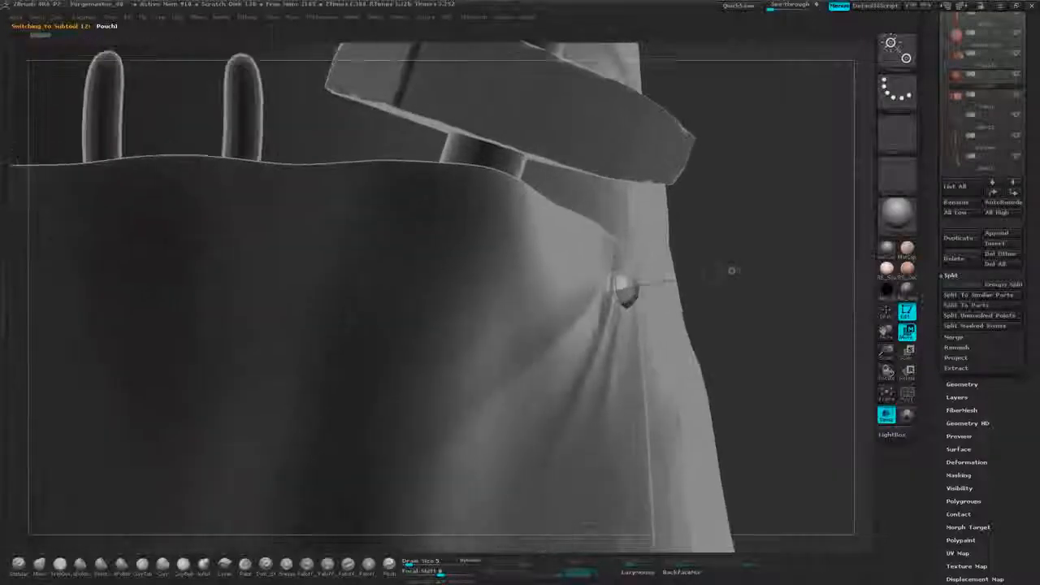
Select the leftover pouch copy Pouch1 in the subtool list and delete it.
left_click(989, 76)
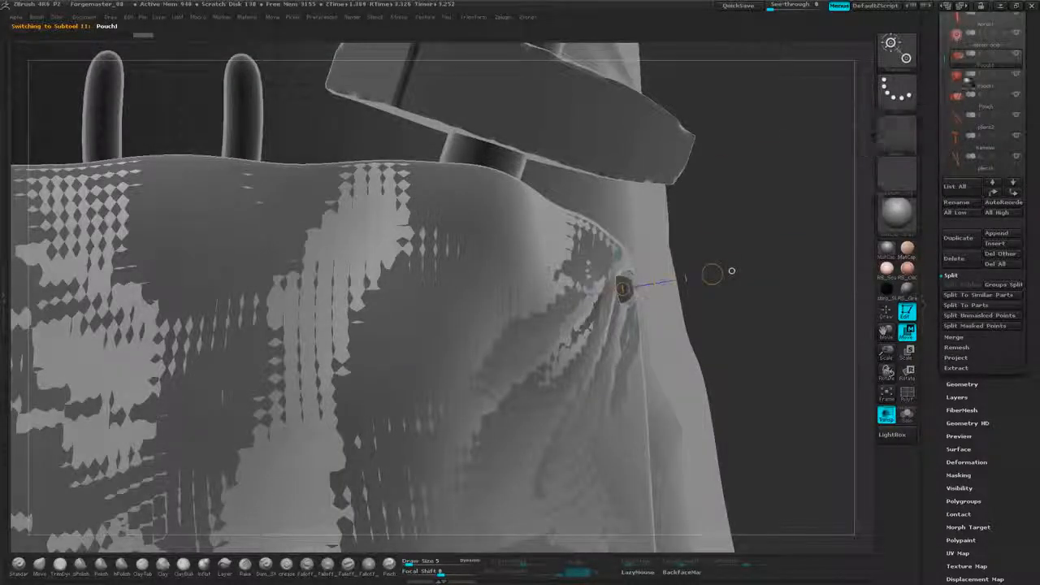
mouse_move(993, 70)
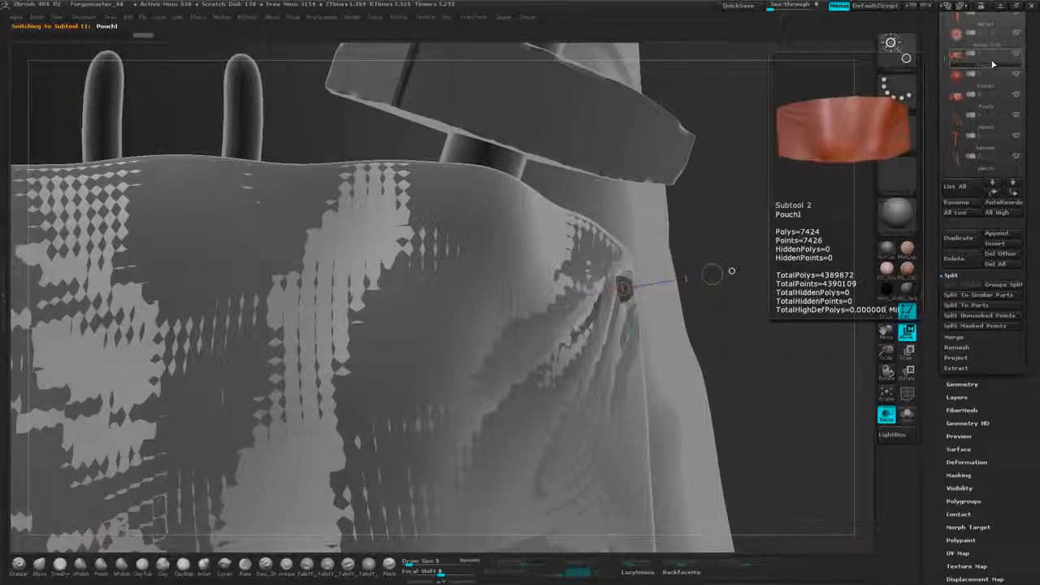
left_click(956, 259)
left_click(905, 346)
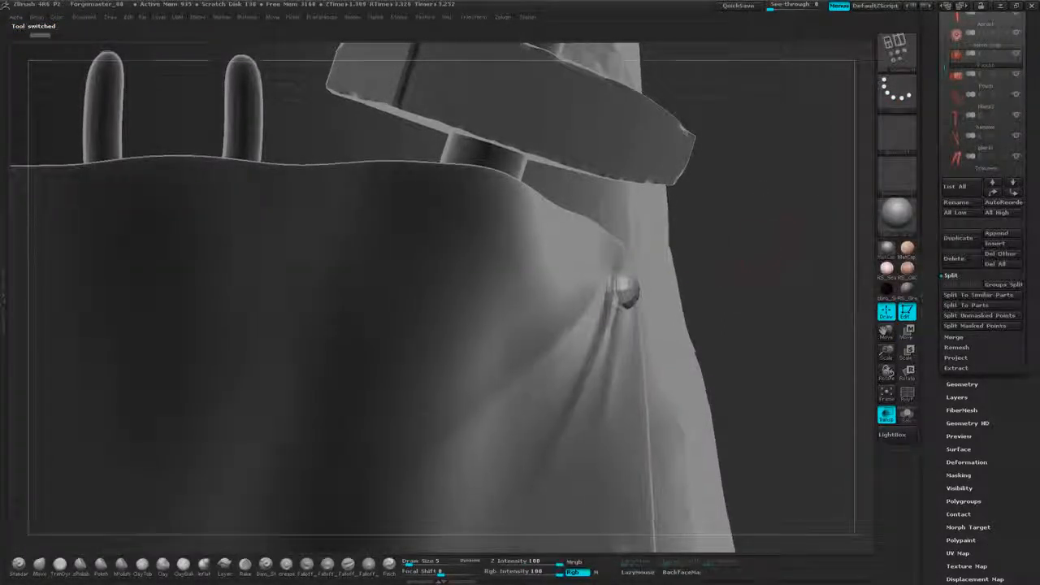
Duplicate the snap's subtool and move the copy down to the pouch's lower corner on the hammer side.
left_click_drag(778, 242, 782, 254, "alt")
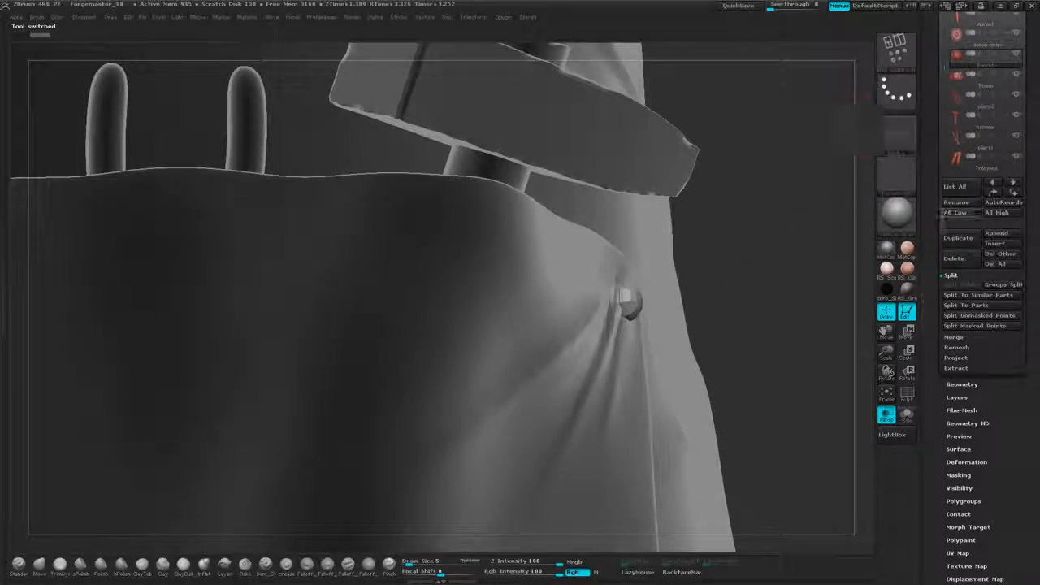
left_click(966, 239)
left_click_drag(782, 297, 789, 218)
left_click(908, 331)
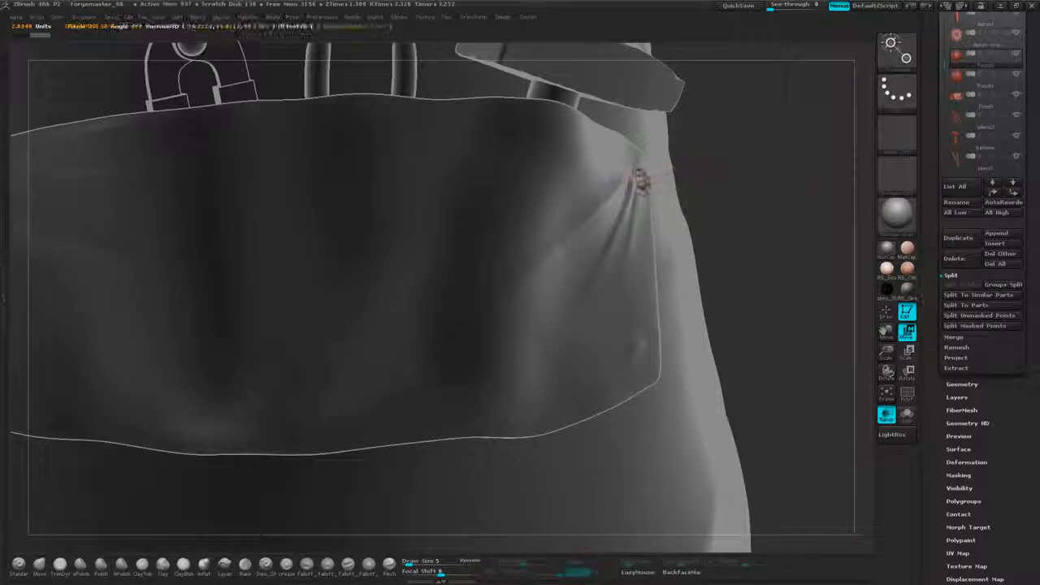
left_click_drag(794, 244, 752, 248)
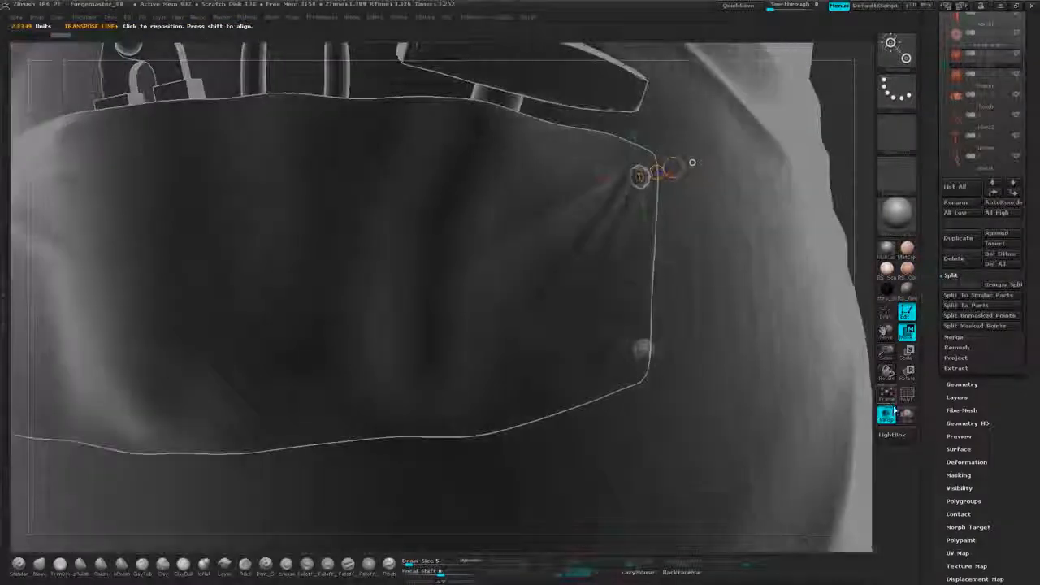
Turn off transparency, then move and rotate the lower snap to match the pouch surface at that corner.
left_click(888, 415)
left_click_drag(850, 170, 576, 332)
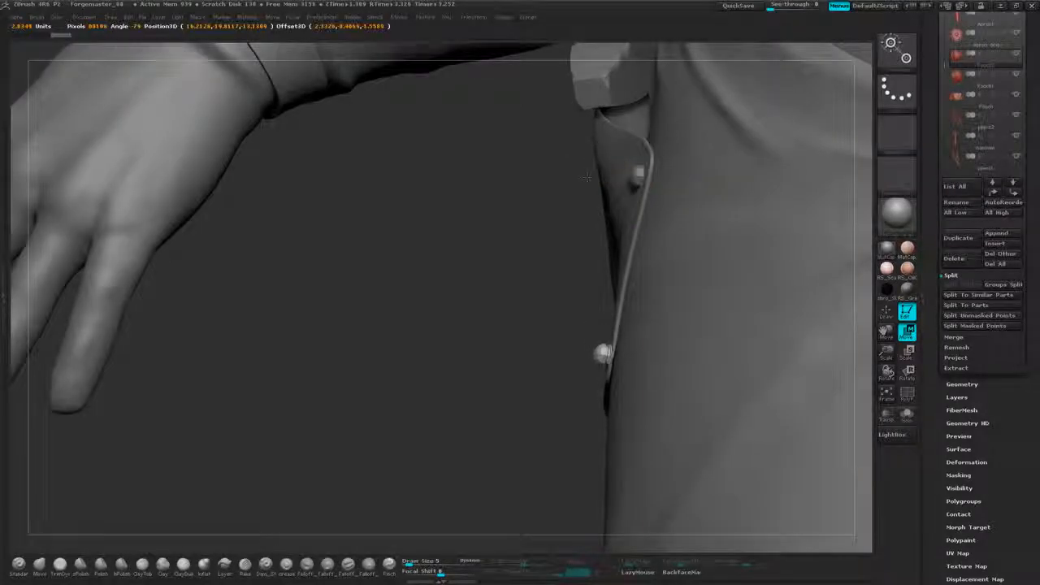
left_click_drag(587, 177, 829, 203)
mouse_move(867, 287)
left_mouse_down("alt")
mouse_move(650, 215)
mouse_move(651, 260)
left_mouse_up("alt")
left_click_drag(490, 352, 513, 447)
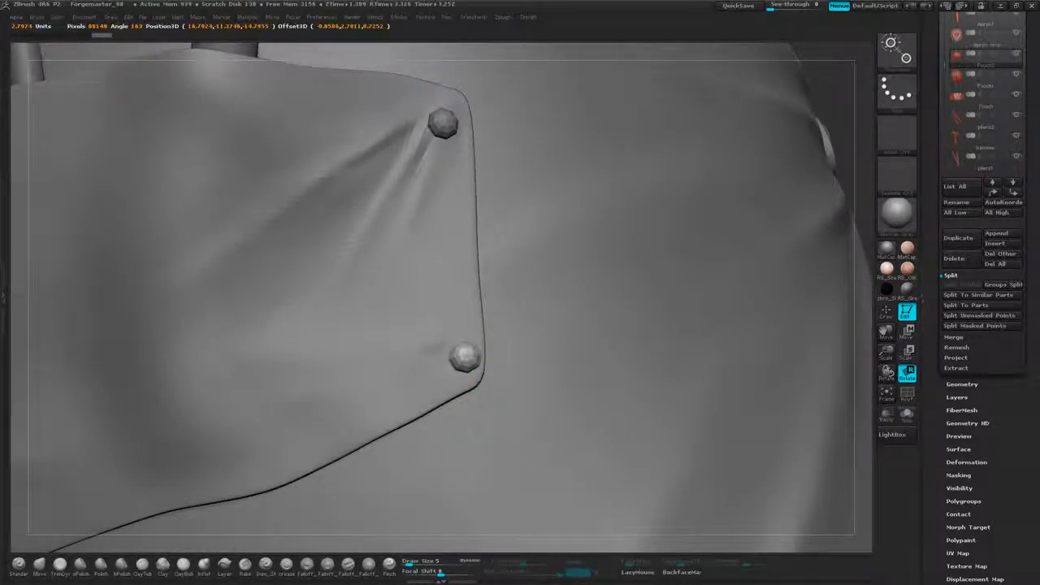
Fine-tune the lower snap's position so it sits against the pouch just inside the lower corner.
left_click_drag(853, 57, 1028, 68)
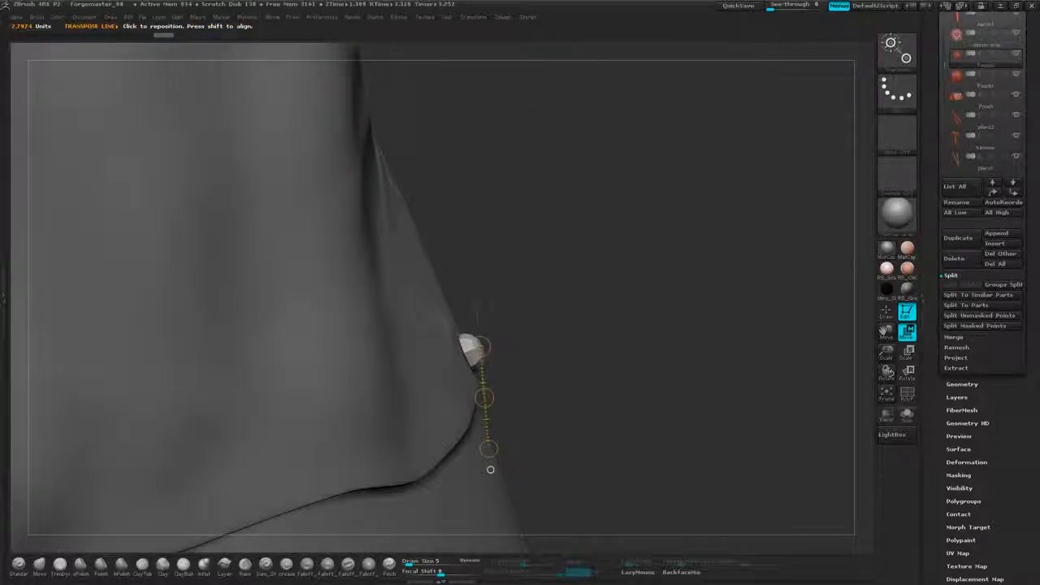
left_click_drag(797, 244, 495, 248)
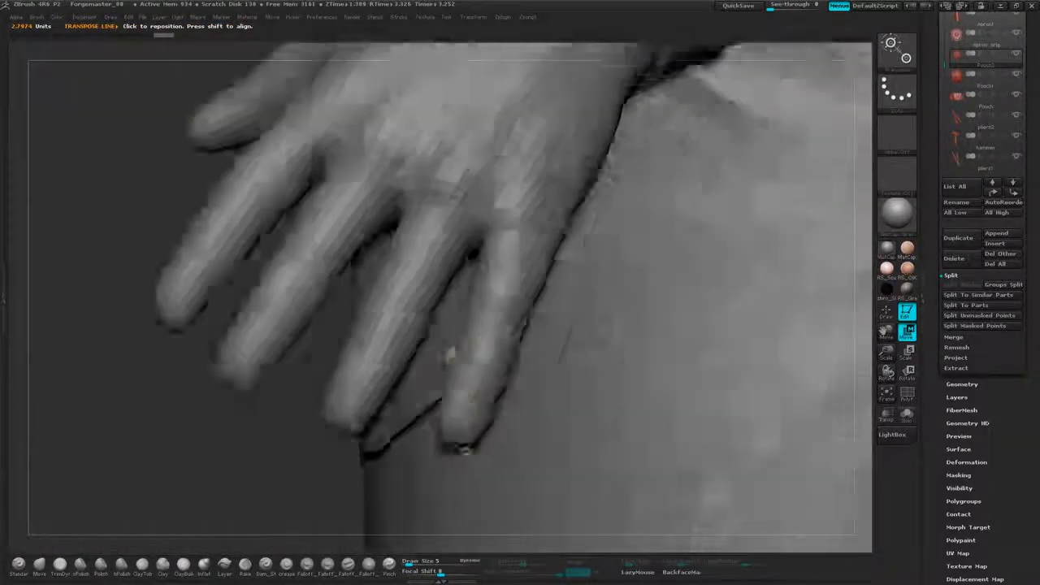
left_click_drag(465, 450, 492, 447)
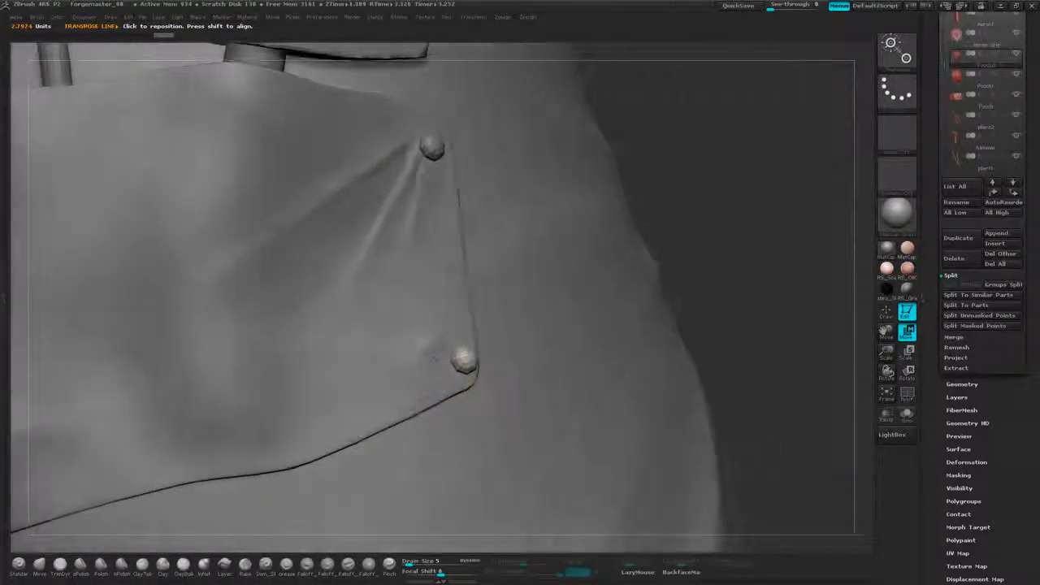
left_click_drag(841, 439, 924, 306, "alt")
left_click_drag(862, 325, 780, 325)
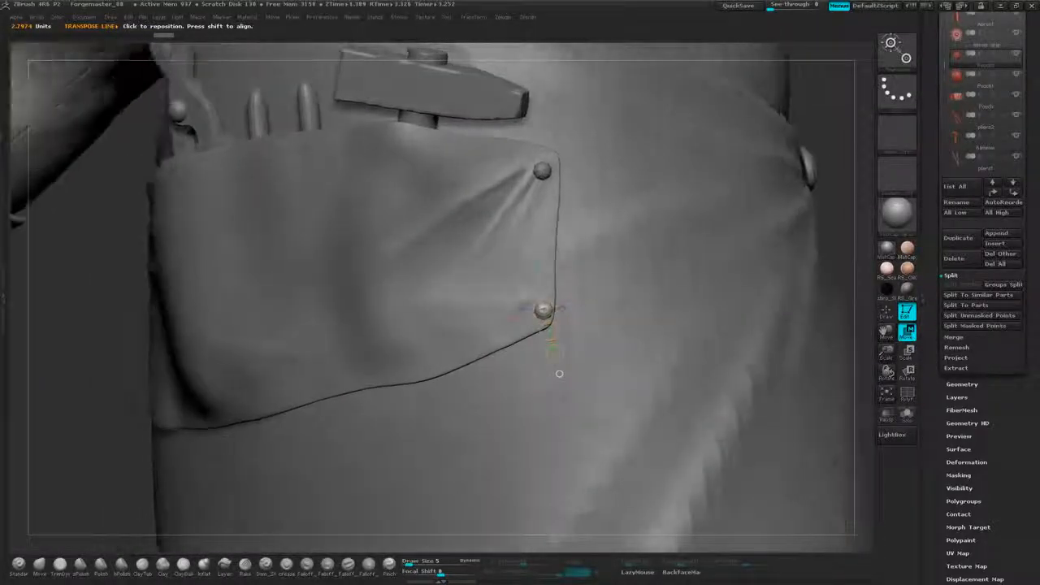
left_click_drag(549, 328, 548, 333)
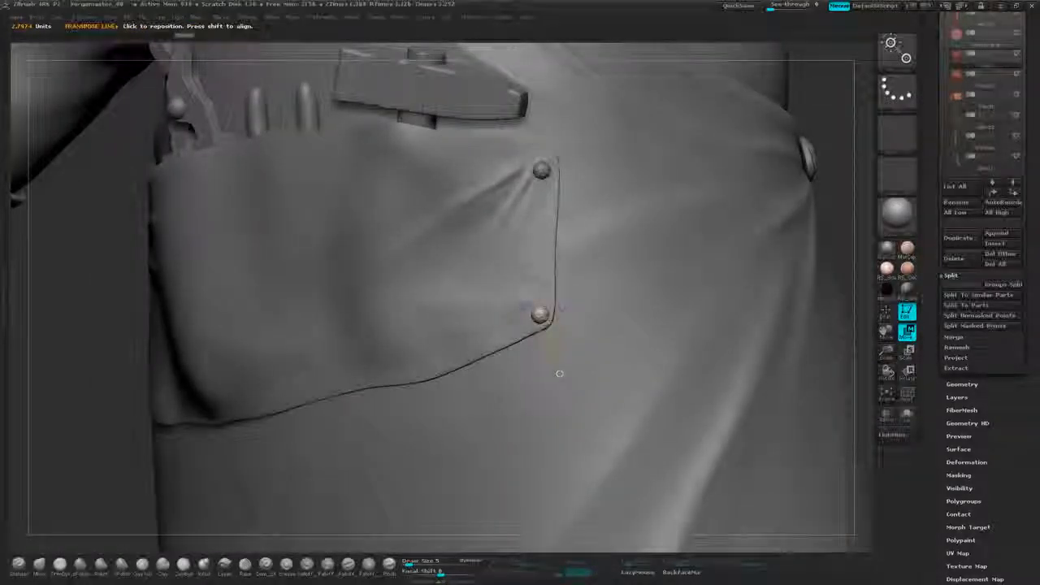
Select the Pouch subtool and reshape its side edge between the two snaps with the Move brush at draw size 26.
left_click_drag(862, 195, 865, 155)
mouse_move(870, 106)
left_mouse_down("alt")
mouse_move(874, 173)
mouse_move(818, 112)
mouse_move(868, 175)
left_mouse_up("alt")
left_click(888, 316)
left_click(592, 262, "alt")
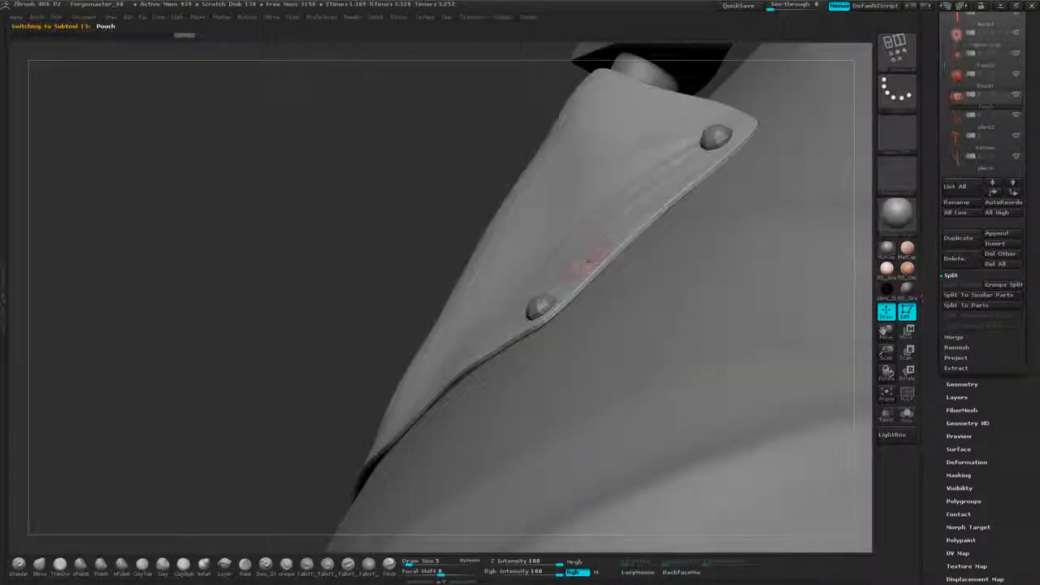
left_click_drag(266, 327, 282, 348)
key("space")
left_click_drag(299, 295, 311, 292)
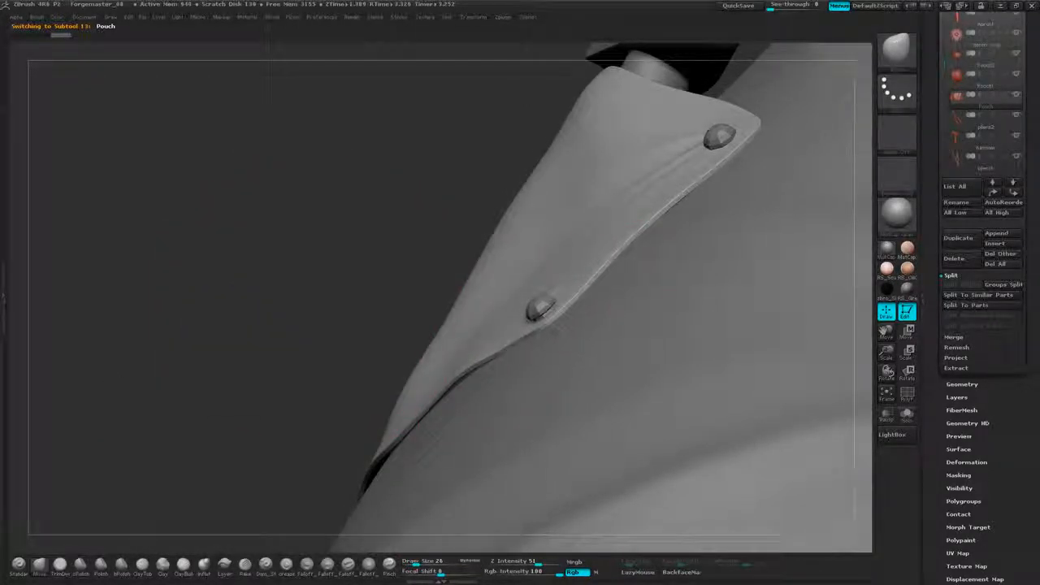
mouse_move(333, 351)
left_mouse_down()
mouse_move(417, 404)
mouse_move(478, 347)
mouse_move(465, 348)
left_mouse_up()
Reduce the Move brush to draw size 14 and push the pouch's lower edge closer to the apron along its length.
key("space")
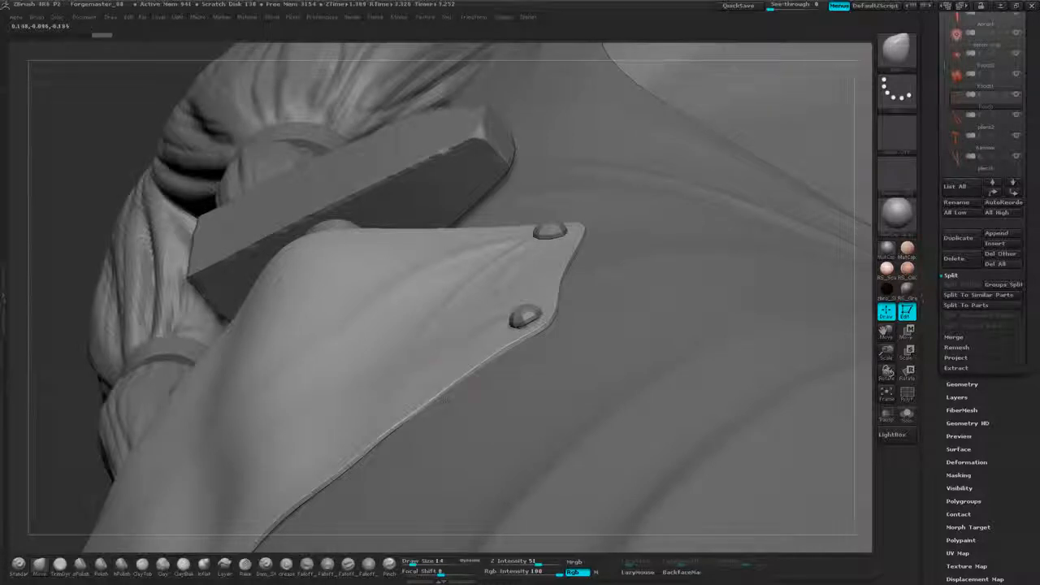
left_click_drag(96, 426, 306, 202, "alt")
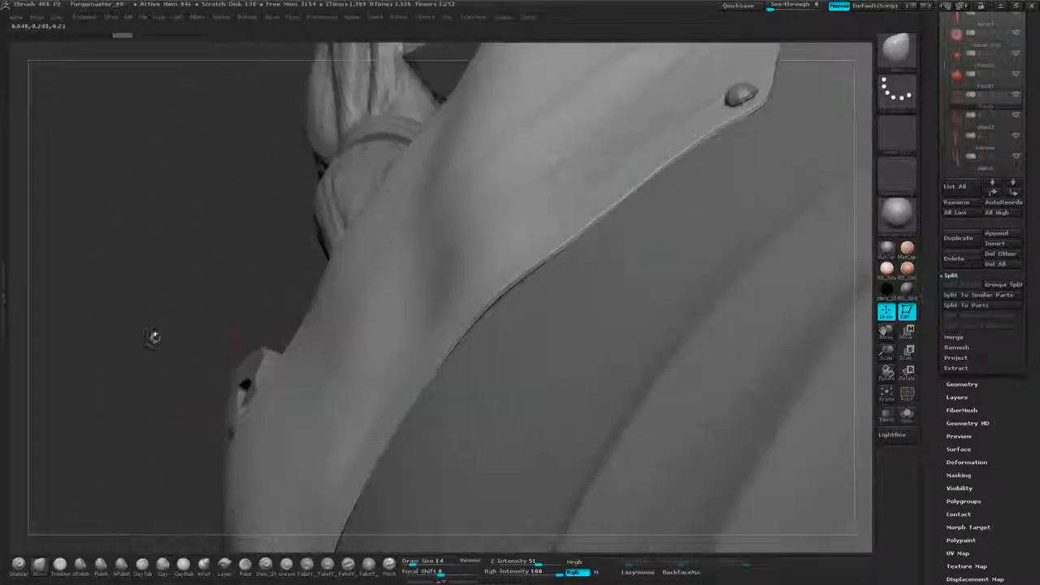
left_click_drag(156, 337, 122, 321)
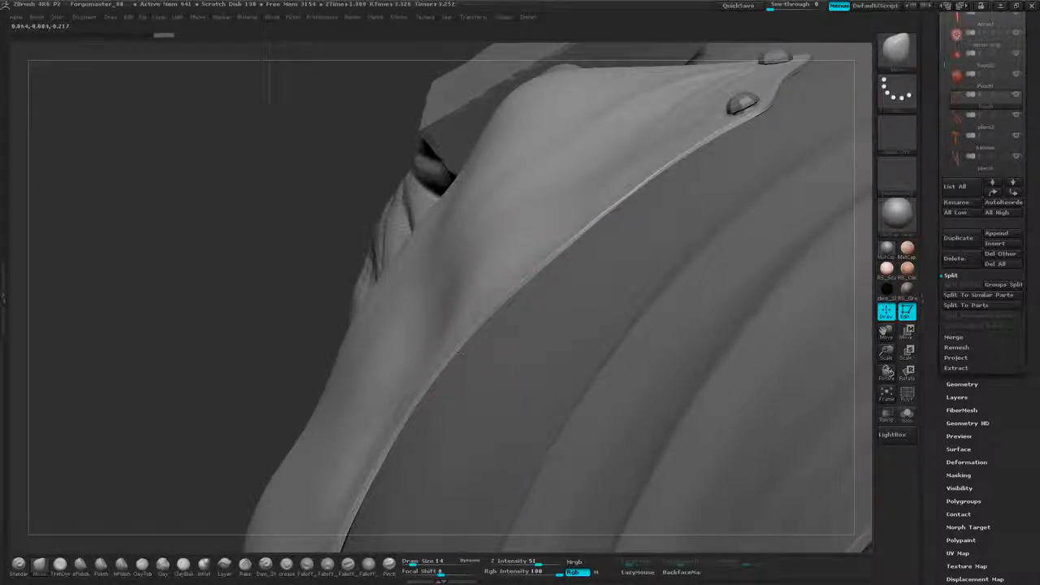
left_click_drag(289, 369, 396, 138, "alt")
left_click_drag(261, 277, 305, 273)
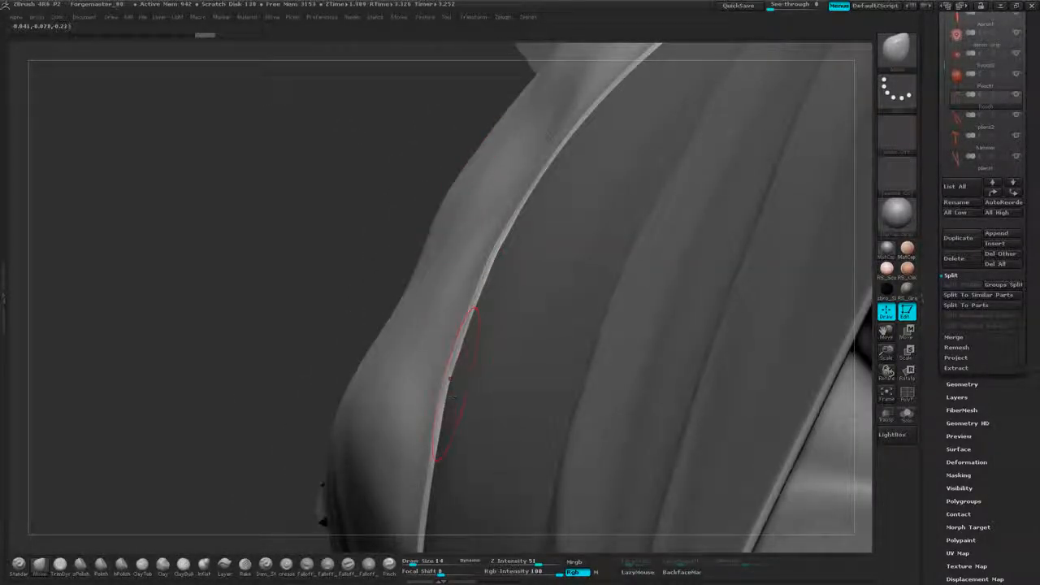
left_click_drag(366, 344, 414, 117, "alt")
left_click_drag(301, 268, 366, 276)
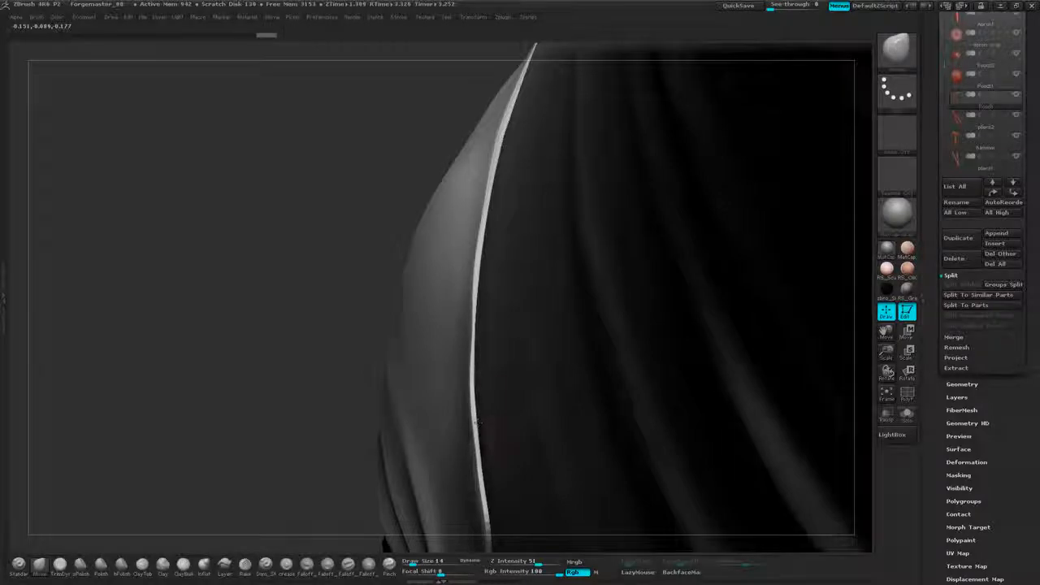
Reselect the lower snap's subtool and merge it down with the upper snap's subtool.
left_click_drag(369, 305, 70, 269)
left_click_drag(851, 260, 515, 216, "alt")
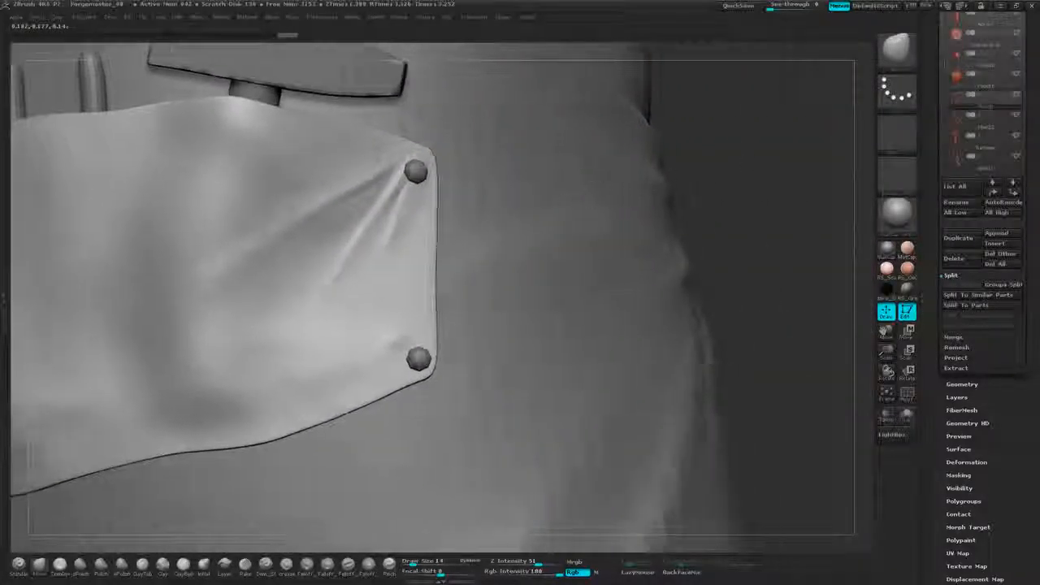
left_click_drag(780, 236, 642, 268)
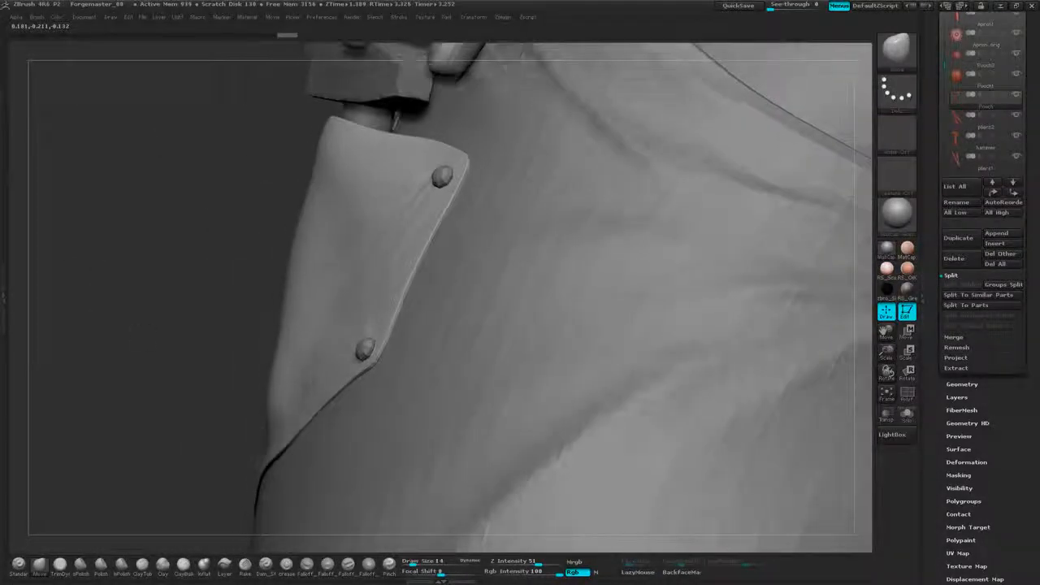
left_click_drag(60, 268, 489, 319, "alt")
key("w")
right_click_drag(525, 349, 732, 365)
right_click_drag(651, 366, 758, 366, "ctrl")
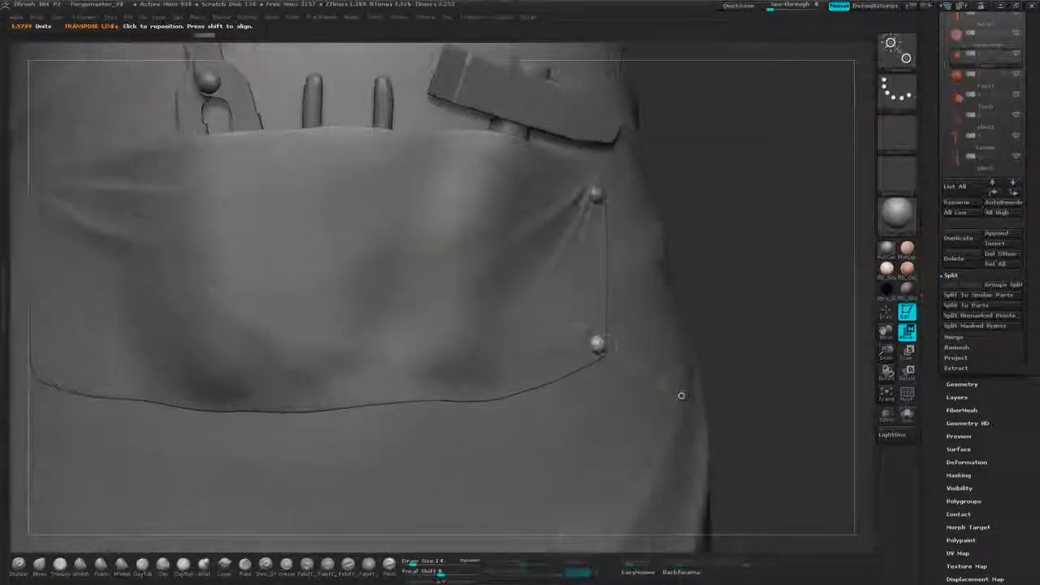
left_click_drag(1024, 119, 1024, 151)
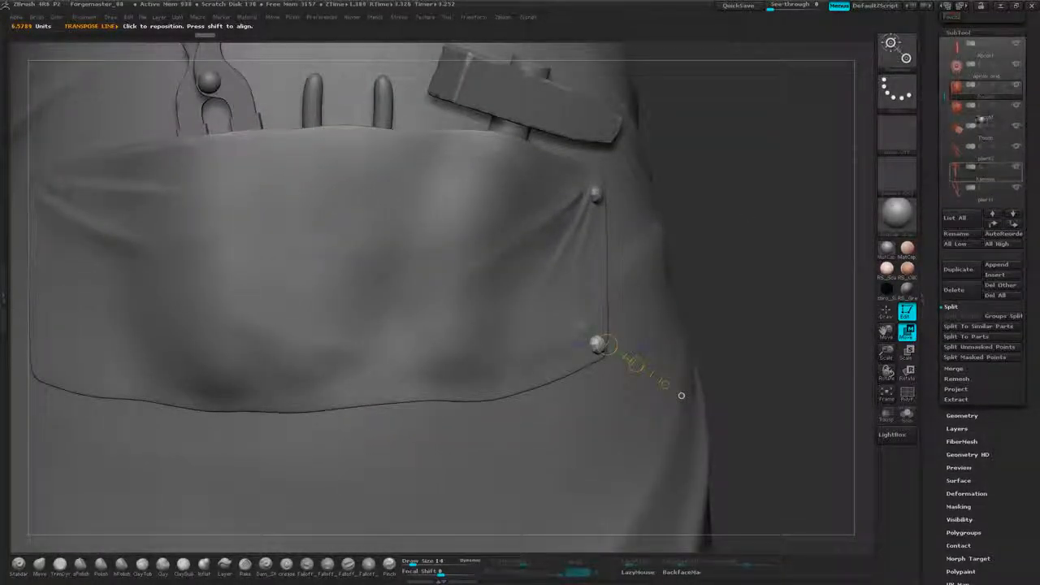
left_click(957, 371)
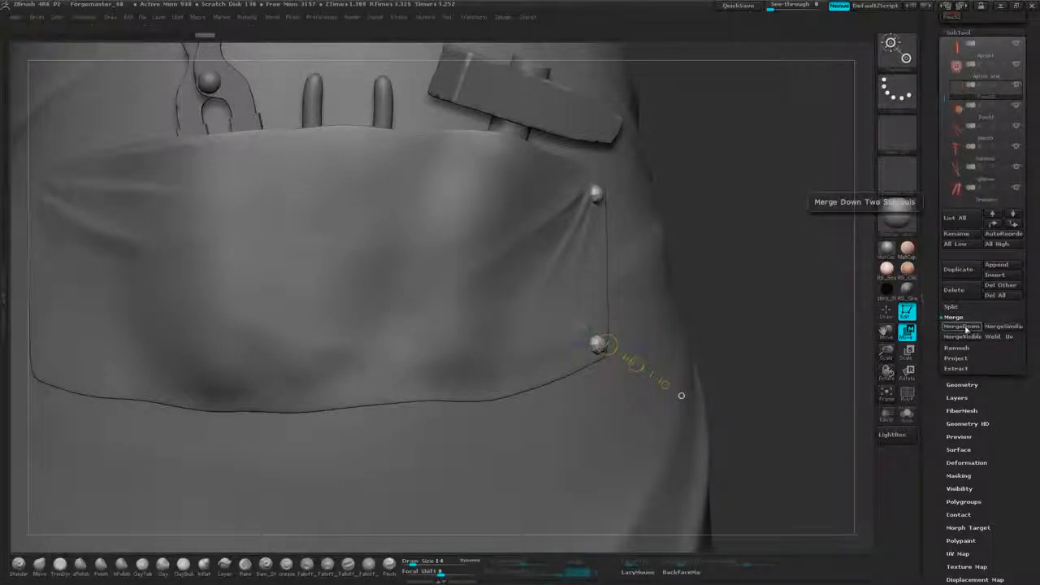
right_click_drag(756, 325, 795, 330, "alt")
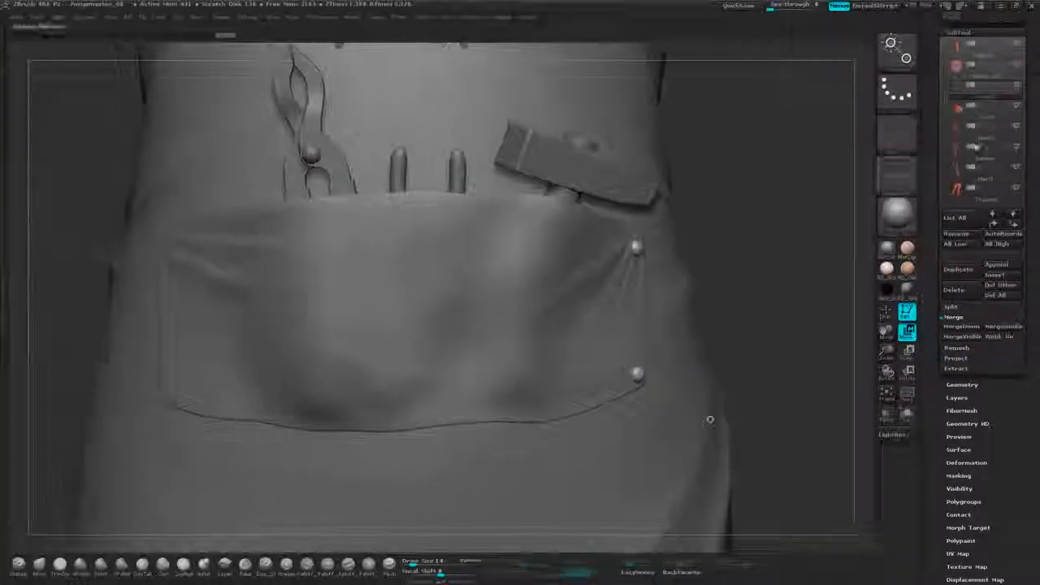
Try to mirror the merged snaps across the pouch with Mirror And Weld.
left_click_drag(1035, 142, 1038, 104)
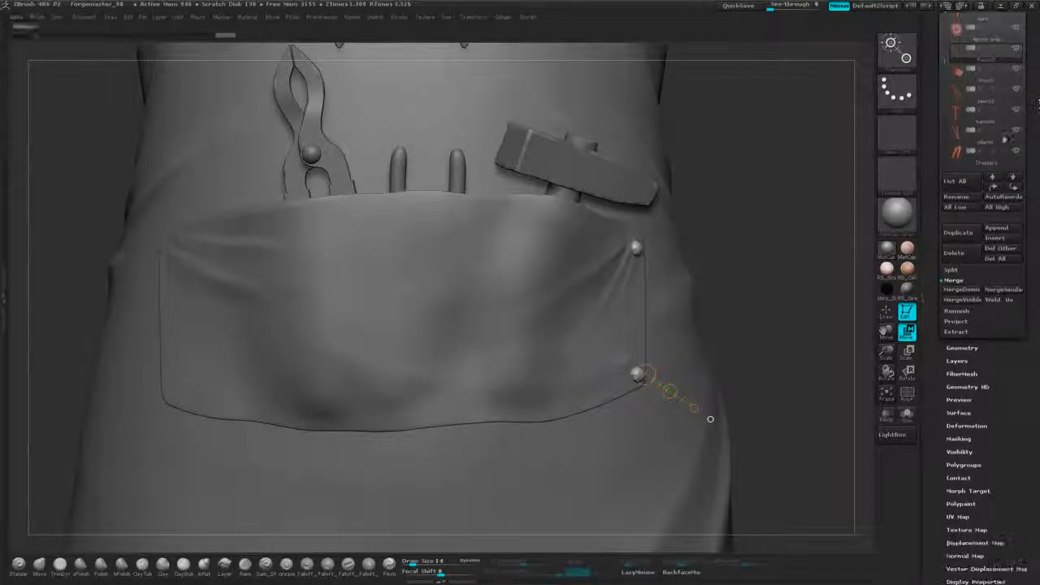
left_click(962, 348)
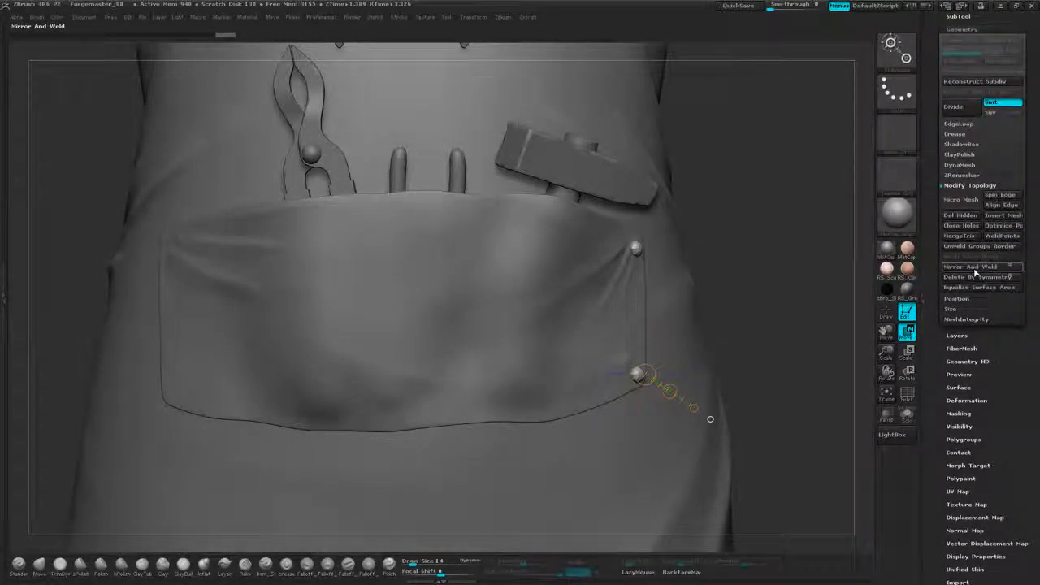
left_click(972, 267)
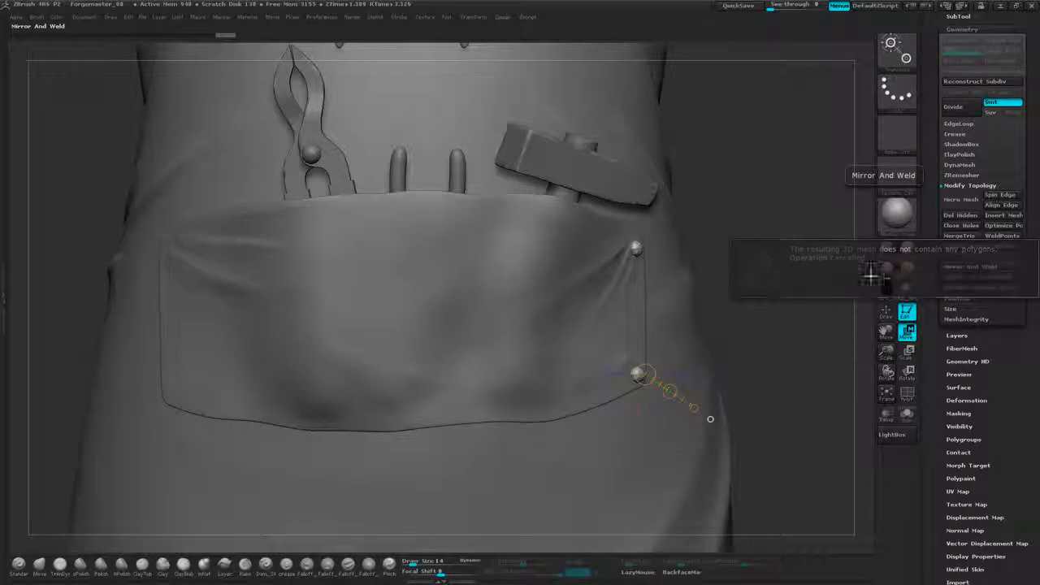
left_click_drag(817, 278, 830, 268, "alt")
Flip the merged snaps to the pliers side of the pouch with the Mirror deformation.
left_click_drag(974, 389, 972, 338)
left_click(967, 349)
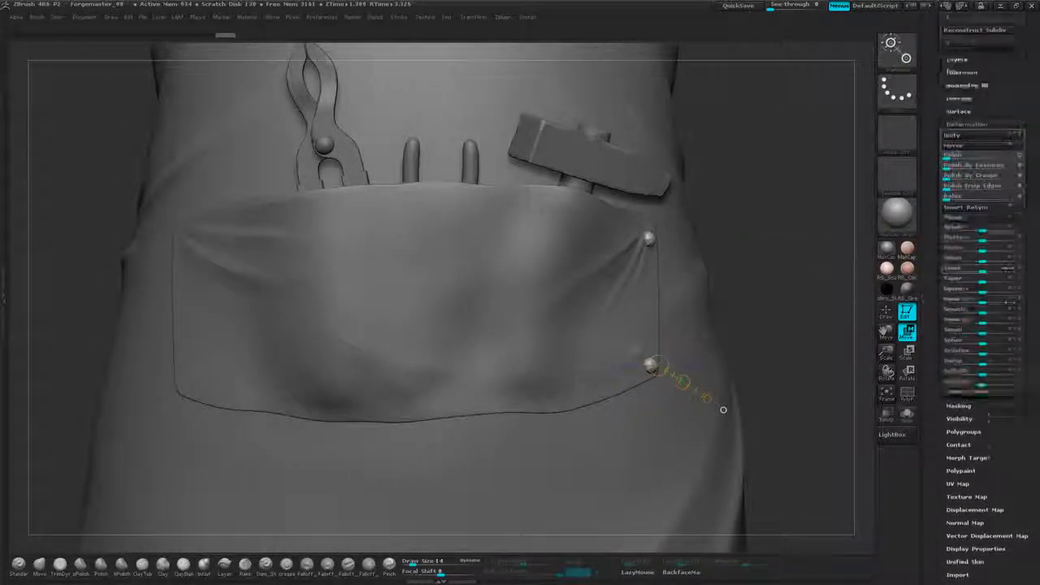
left_click_drag(723, 410, 771, 413, "alt")
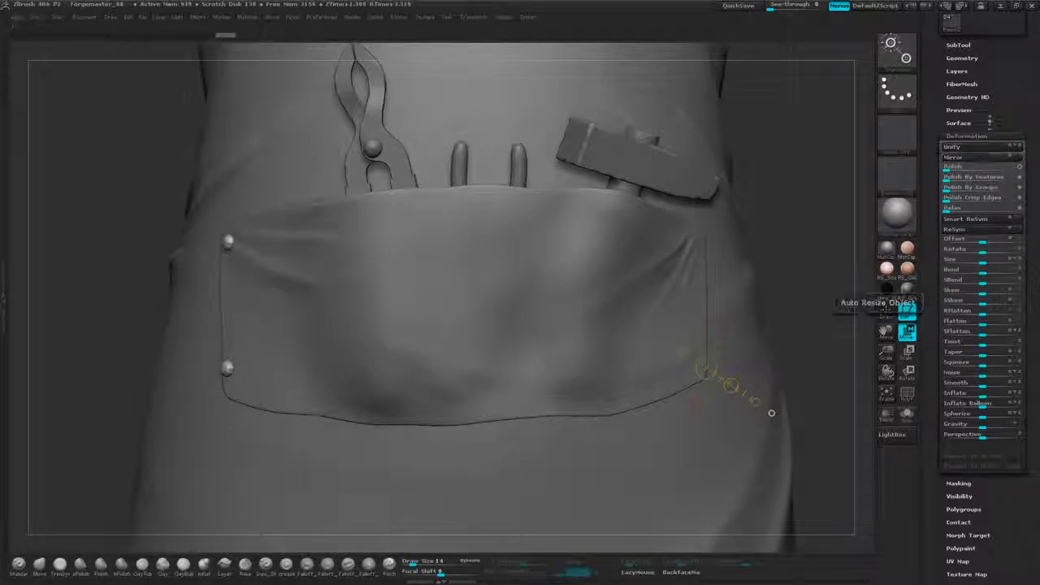
Apply Mirror And Weld to the flipped snaps so both sides of the pouch have a pair.
left_click(962, 57)
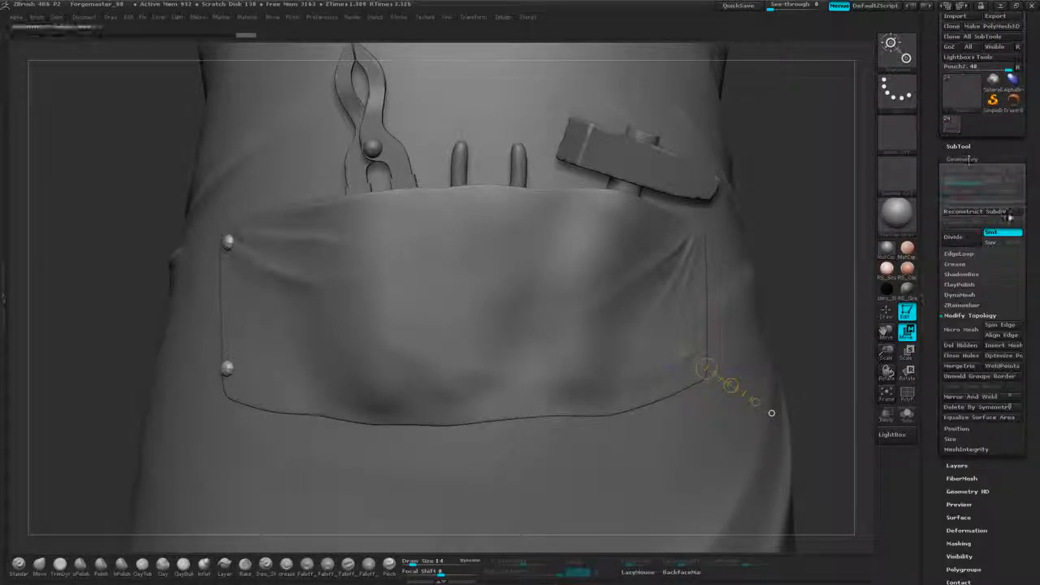
left_click_drag(1026, 291, 1024, 244)
left_click(968, 310)
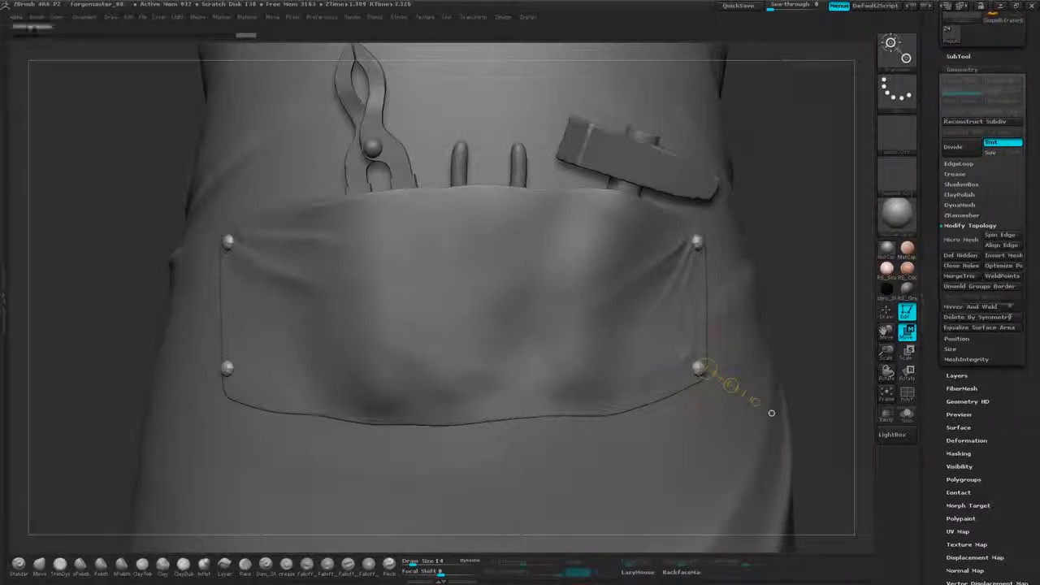
left_click_drag(821, 366, 675, 325, "alt")
right_click_drag(716, 327, 587, 392)
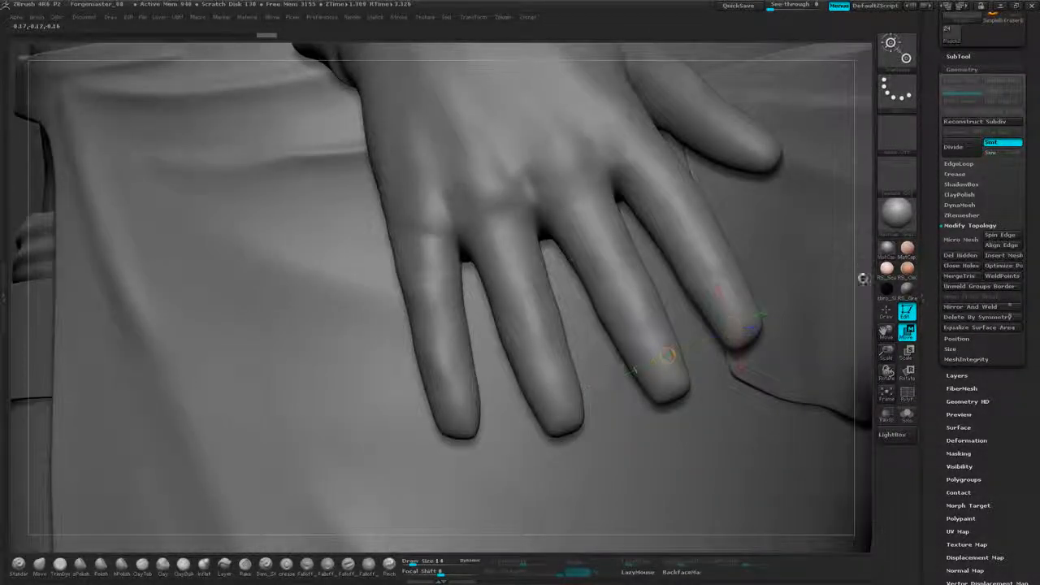
right_click_drag(862, 276, 667, 439, "ctrl")
right_click_drag(801, 415, 798, 447, "alt")
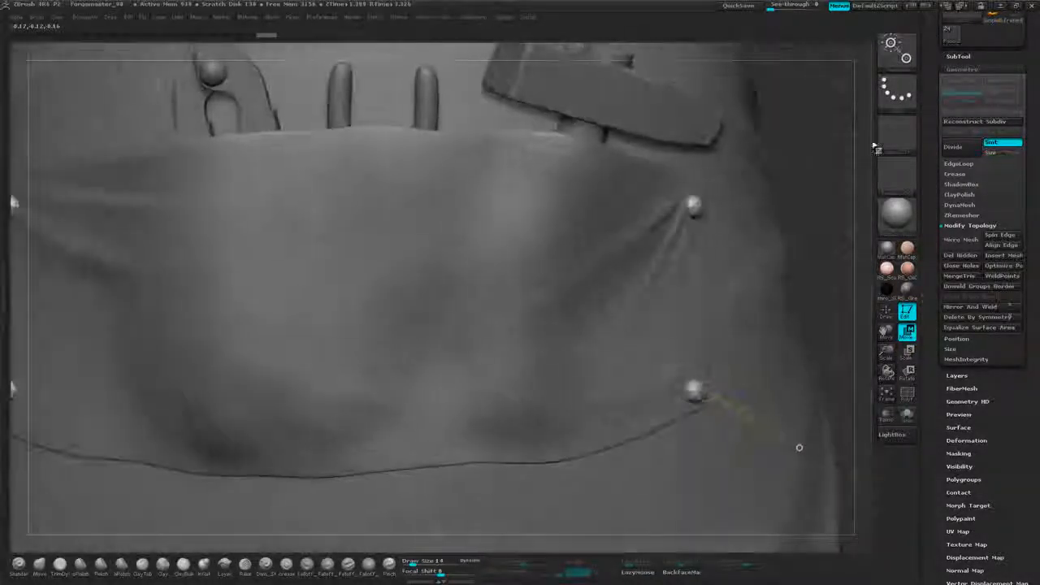
Subdivide the mirrored pouch snaps with Divide to smooth them, and check them on the apron from several angles.
left_click(963, 147)
left_click(963, 147)
right_click_drag(797, 446, 687, 268)
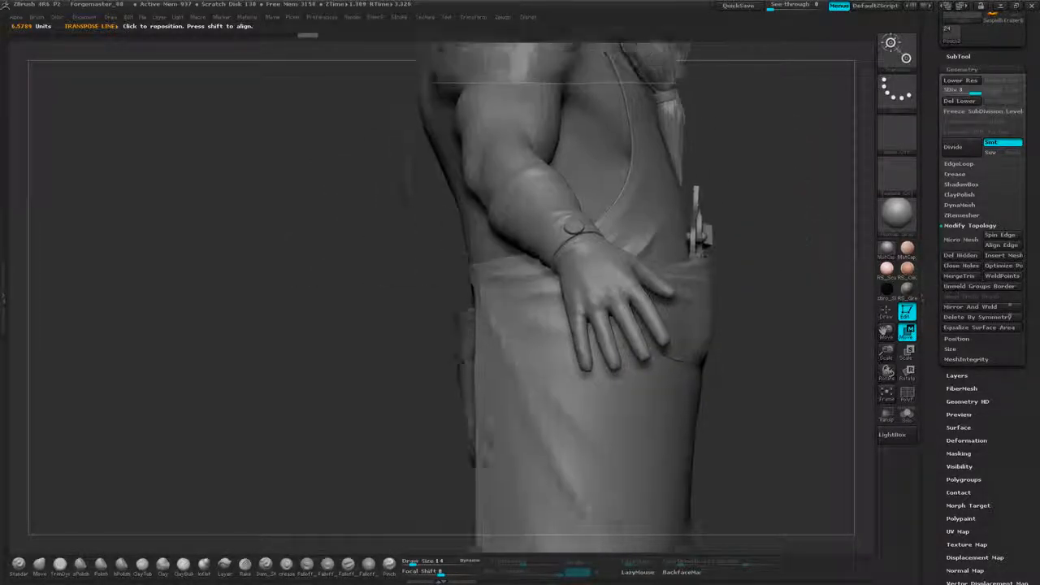
right_click_drag(663, 345, 718, 323, "alt")
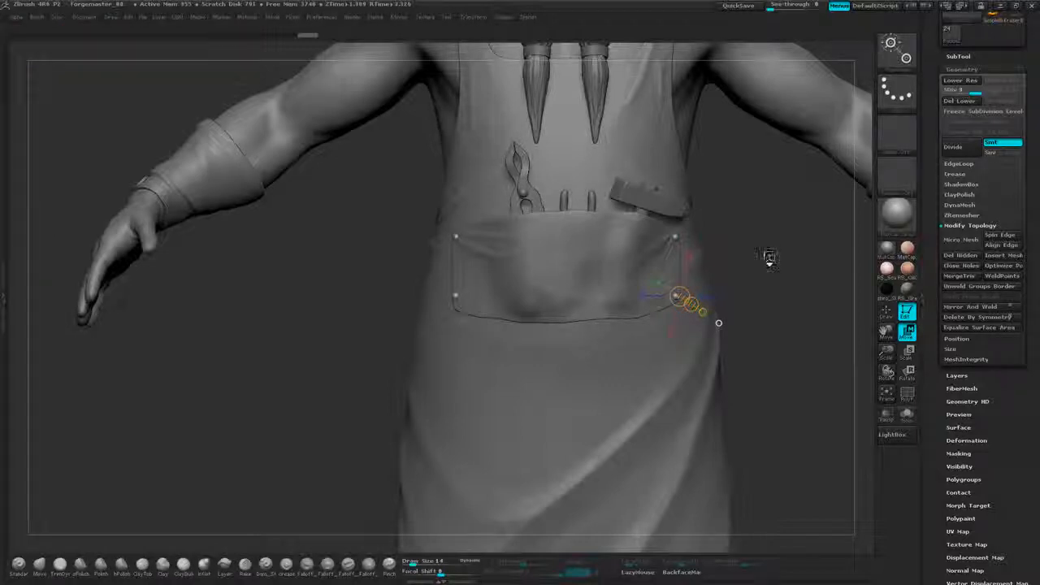
left_click_drag(754, 231, 503, 231)
left_click_drag(622, 228, 854, 221)
left_click_drag(739, 316, 488, 394)
Select the Gloves subtool on the figure and duplicate it.
left_click(697, 209, "alt")
left_click_drag(396, 464, 255, 486)
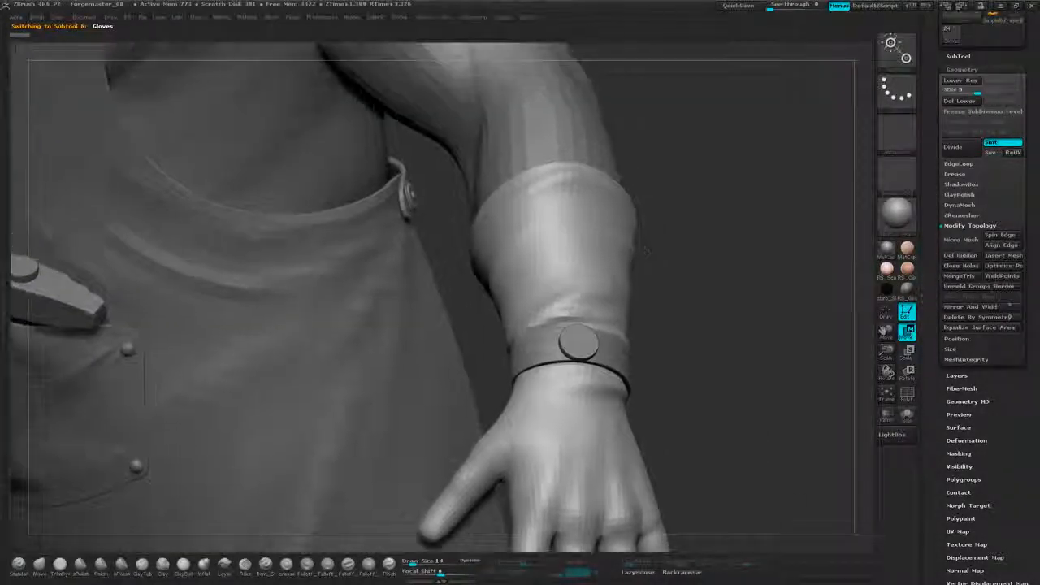
left_click(959, 57)
left_click_drag(1008, 51, 1008, 115)
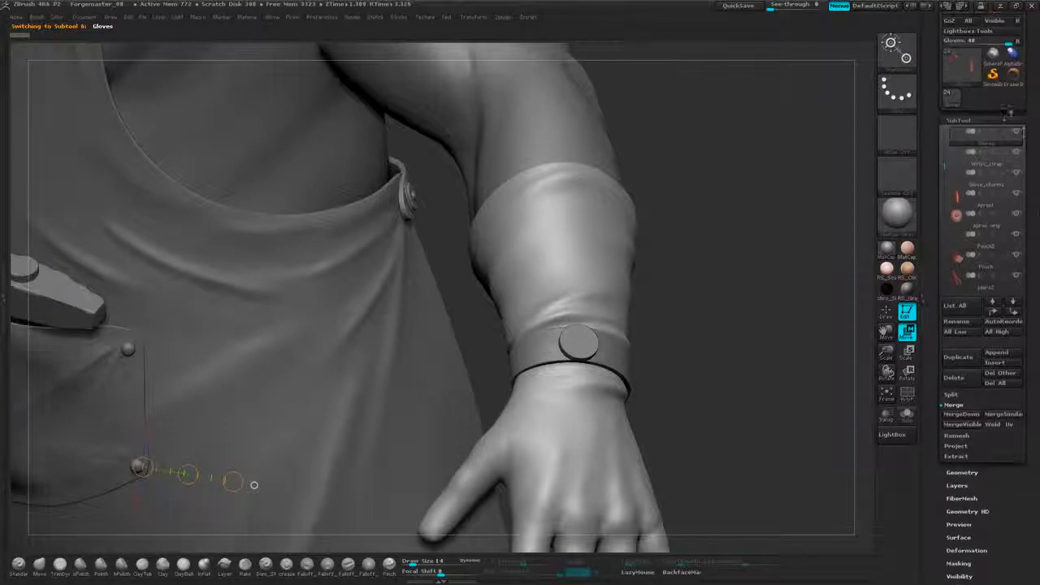
left_click_drag(944, 165, 955, 128)
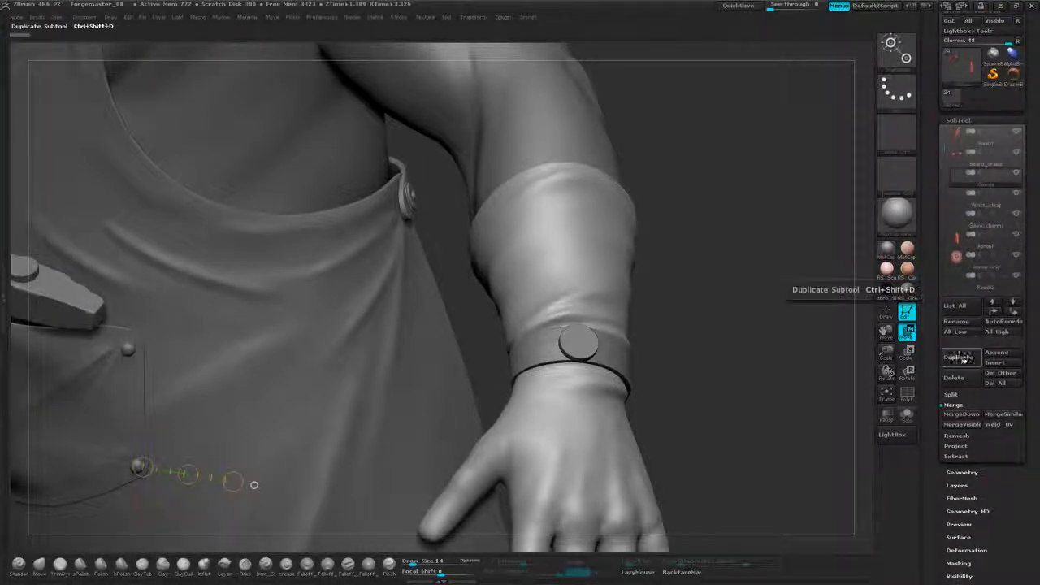
left_click(962, 359)
Drop the duplicated gloves to subdivision level 1 and delete the higher subdivision levels.
left_click(966, 120)
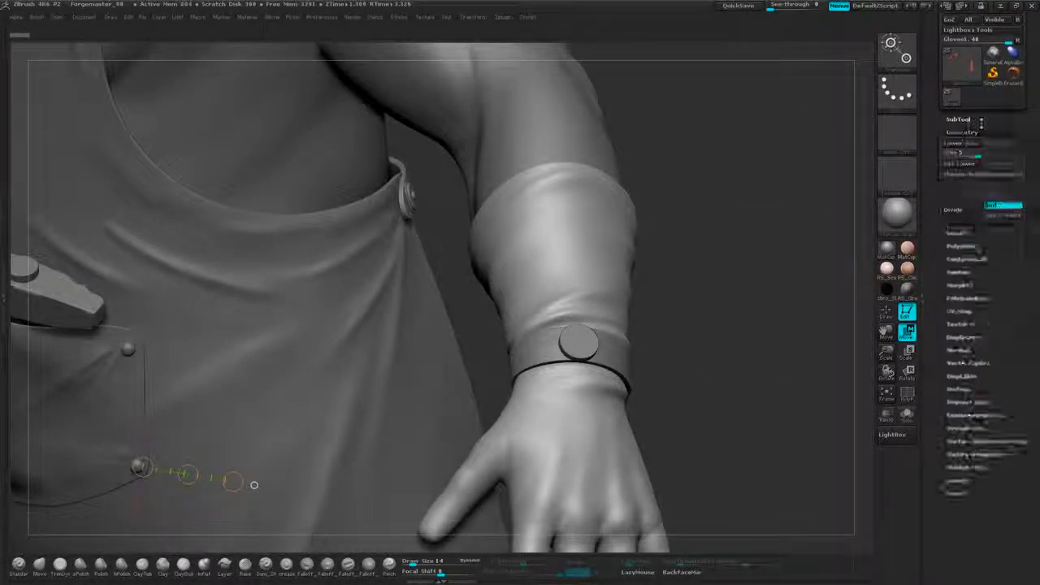
left_click_drag(963, 154, 953, 154)
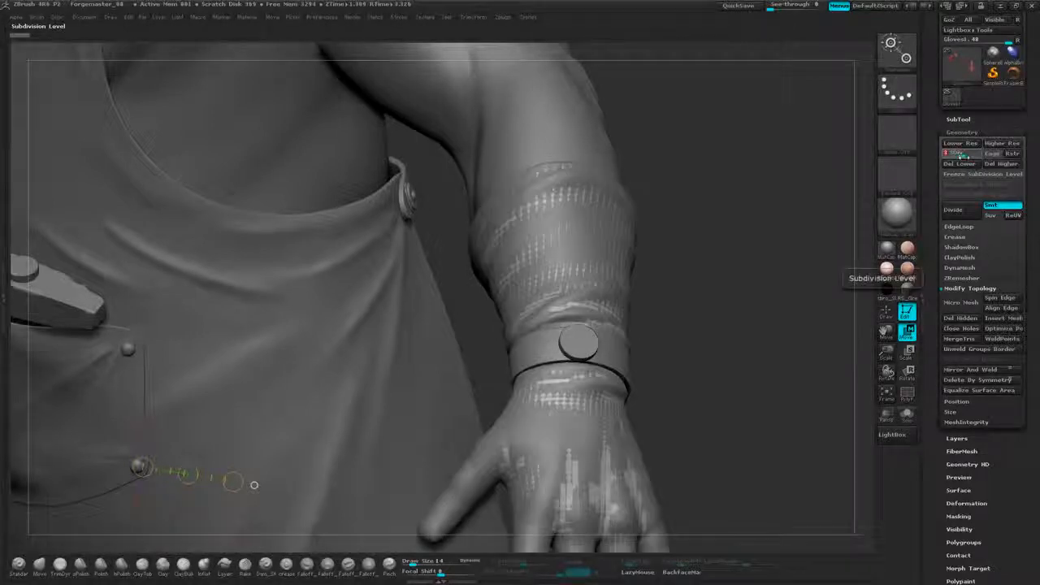
left_click(960, 164)
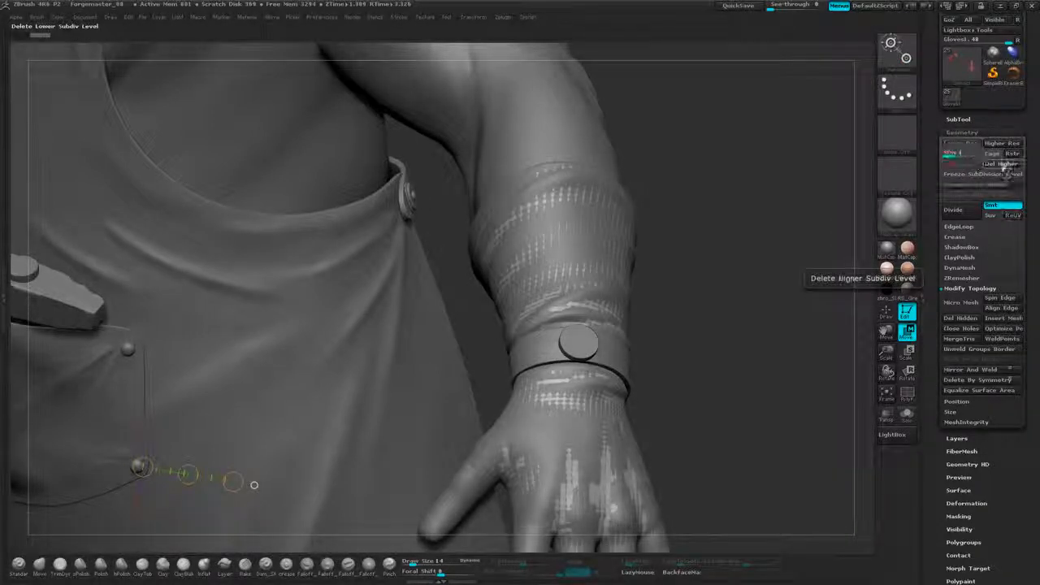
Turn on transparent display and frame the duplicated glove's cuff and wrist strap.
left_click(888, 412)
left_click_drag(813, 219, 790, 279, "alt")
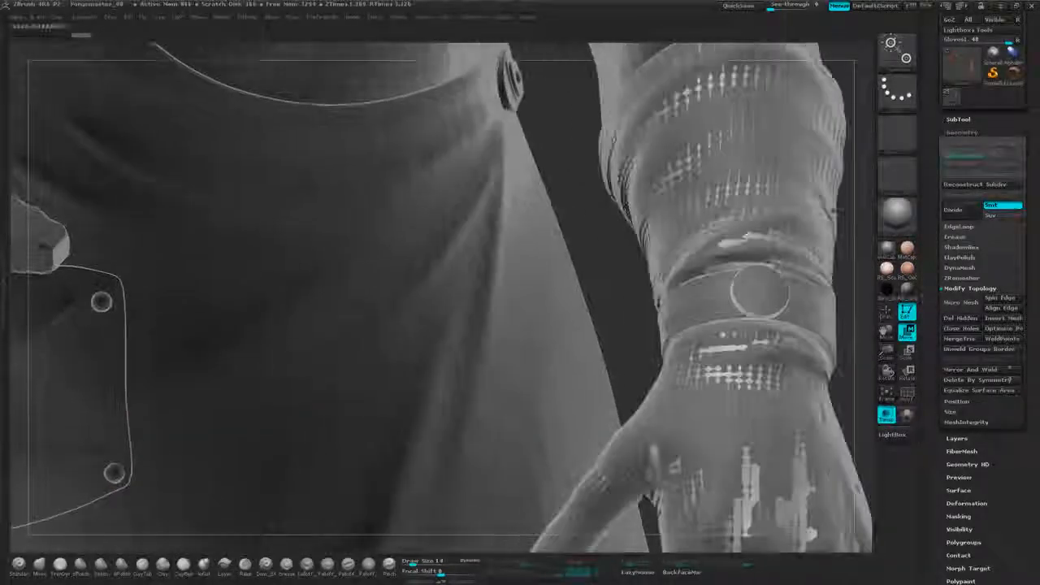
left_click_drag(861, 201, 705, 282, "alt")
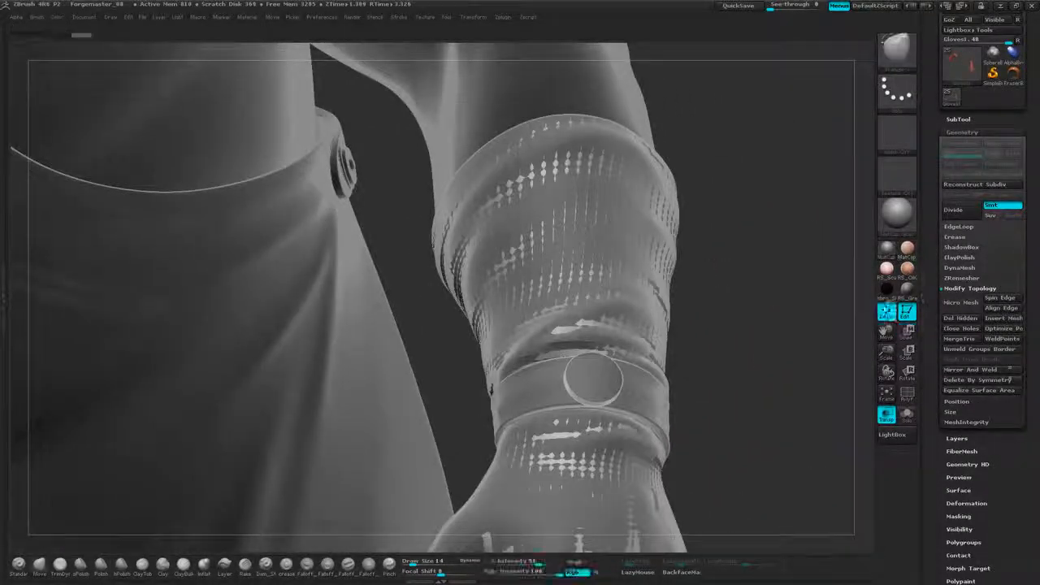
Hide the original Gloves subtool that overlaps the Gloves1 mesh on the forearm.
left_click_drag(761, 215, 619, 117)
left_click_drag(620, 118, 768, 145)
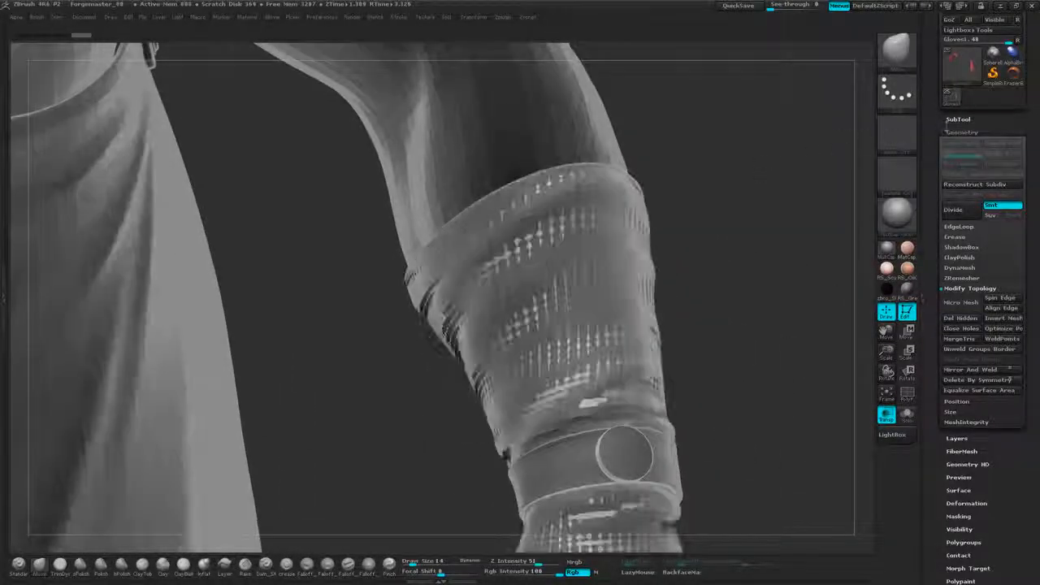
left_click(958, 119)
left_click(1016, 195)
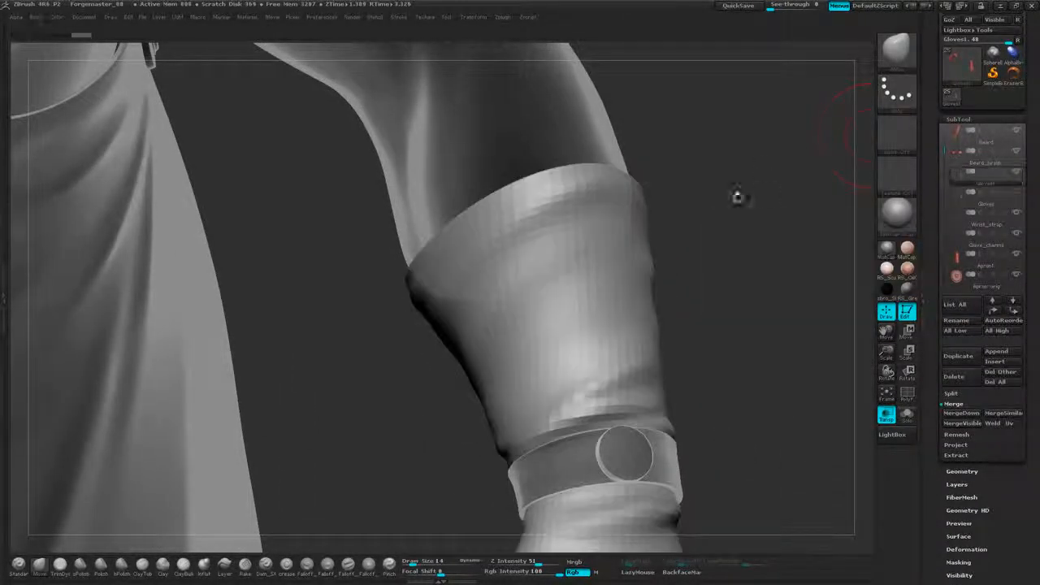
Choose Snap Top Half from the insert mesh brush containing snaps, buckles and eyelets, with a Draw Size of 8.
mouse_move(736, 198)
left_mouse_down()
mouse_move(724, 214)
mouse_move(705, 214)
mouse_move(798, 203)
mouse_move(705, 203)
left_mouse_up()
left_click(895, 57)
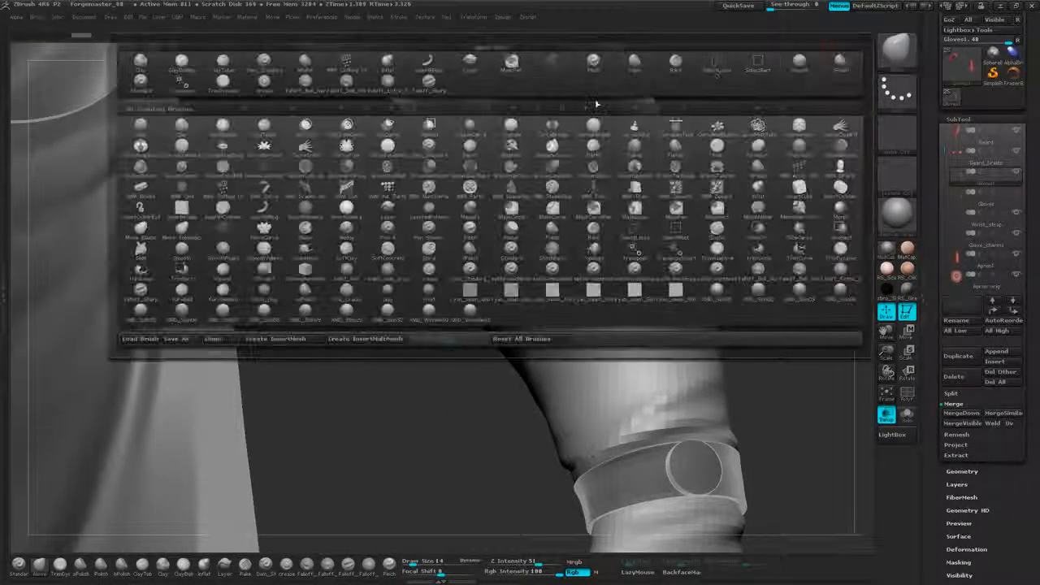
left_click(426, 168)
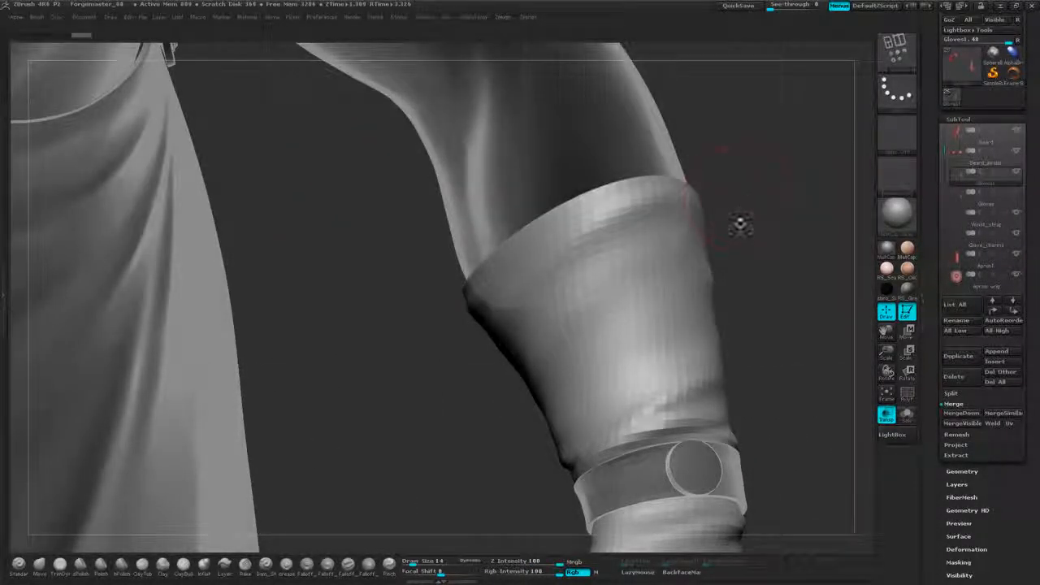
key("m")
mouse_move(876, 260)
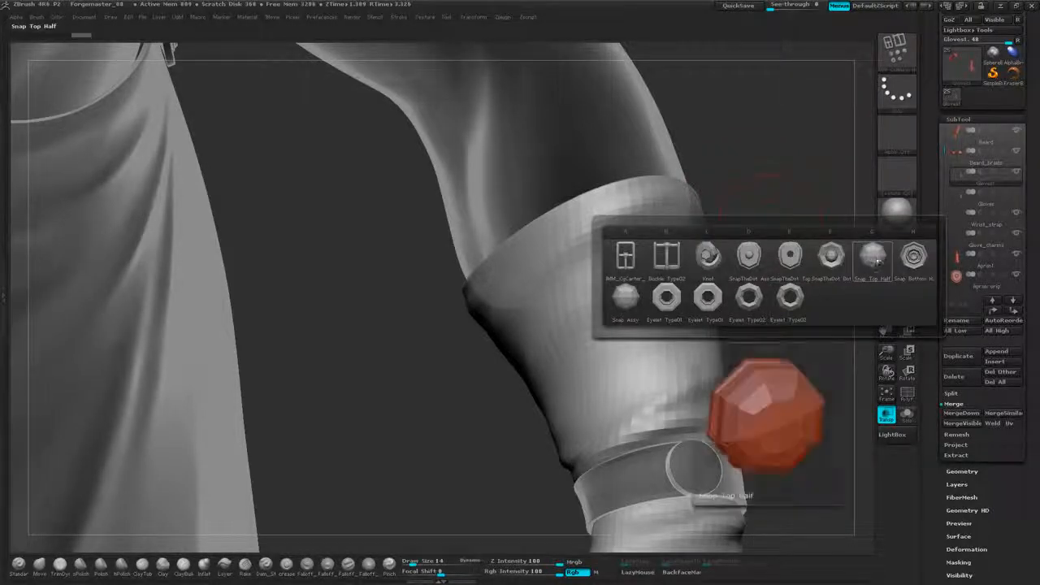
left_click(876, 260)
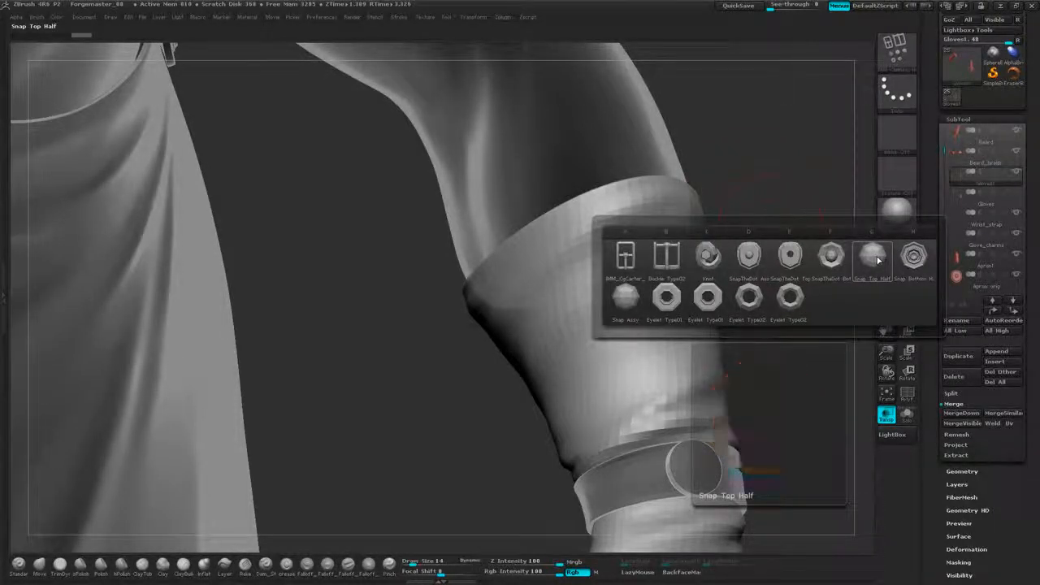
mouse_move(772, 225)
left_mouse_down()
mouse_move(806, 188)
mouse_move(741, 209)
left_mouse_up()
key("space")
left_click_drag(741, 209, 709, 172)
left_click_drag(528, 209, 530, 212)
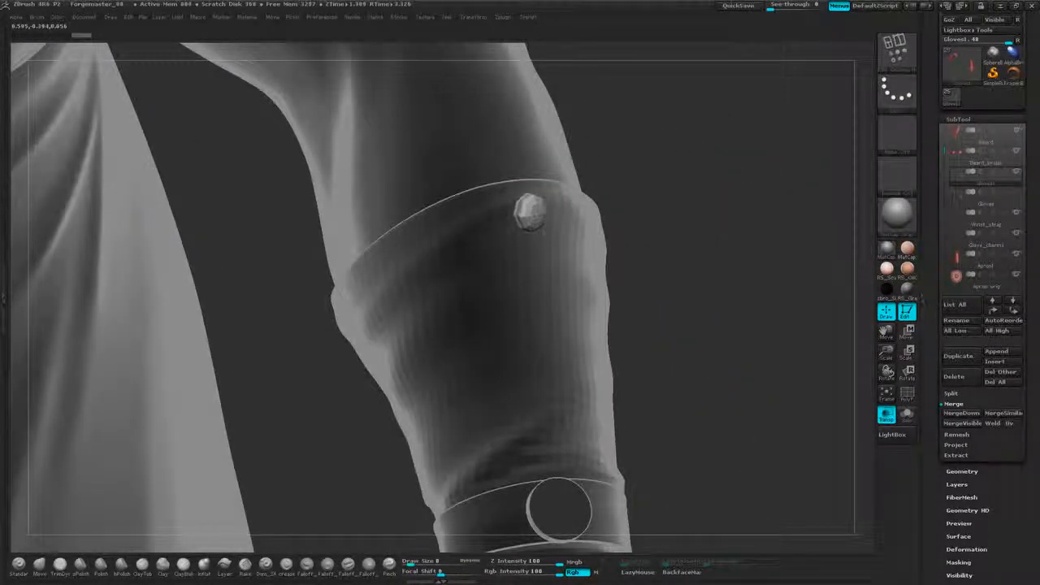
left_click_drag(842, 210, 764, 211)
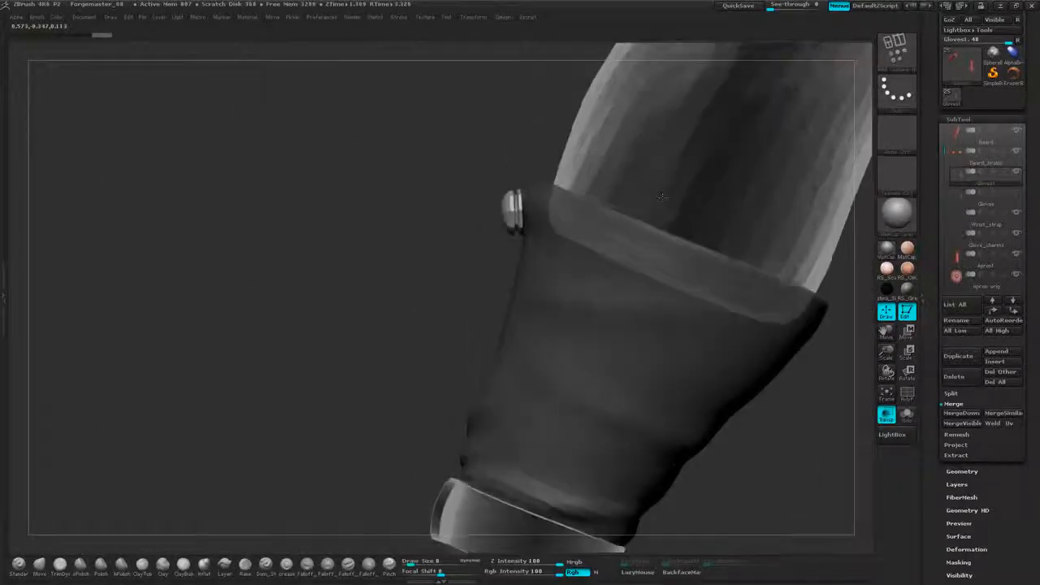
key("ctrl+z")
Insert four Snap Top Half rivets in a row down the glove cuff, from its upper edge to just above the wrist strap.
left_click_drag(363, 317, 538, 390)
mouse_move(538, 390)
right_mouse_down()
mouse_move(642, 385)
mouse_move(403, 383)
right_mouse_up()
left_click(674, 171)
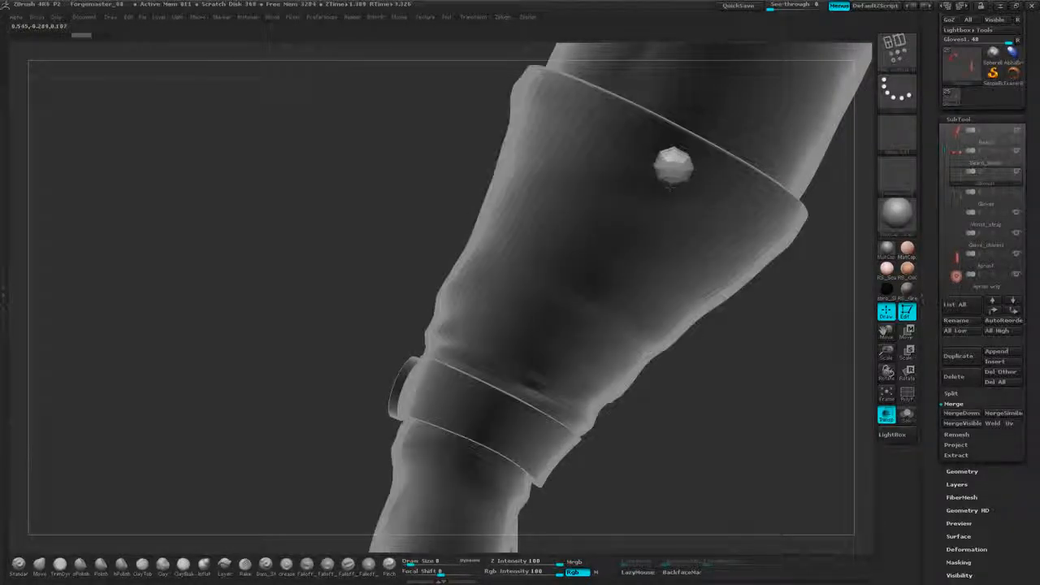
left_click_drag(670, 187, 670, 185)
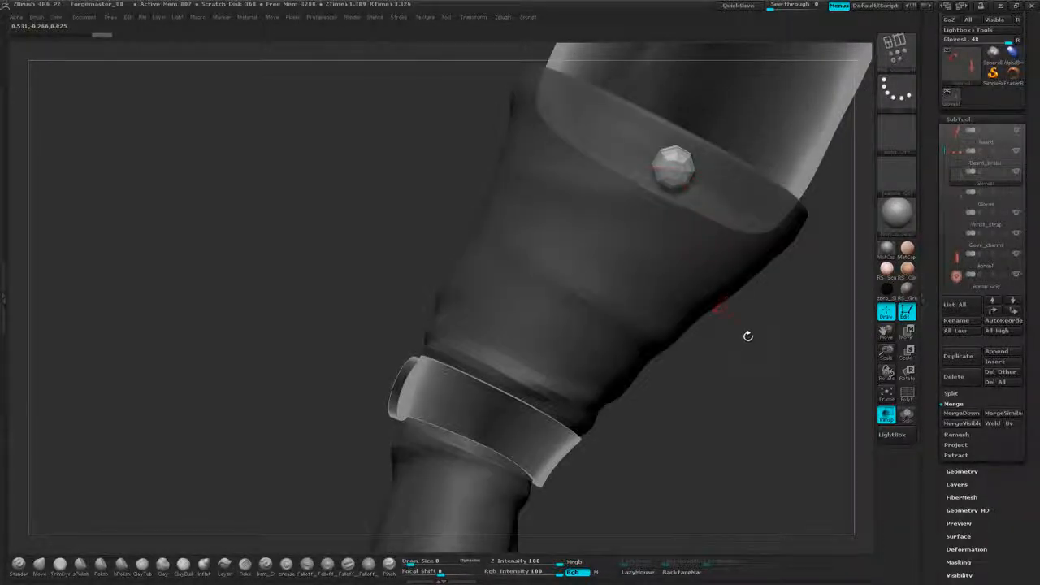
left_click_drag(749, 337, 693, 340)
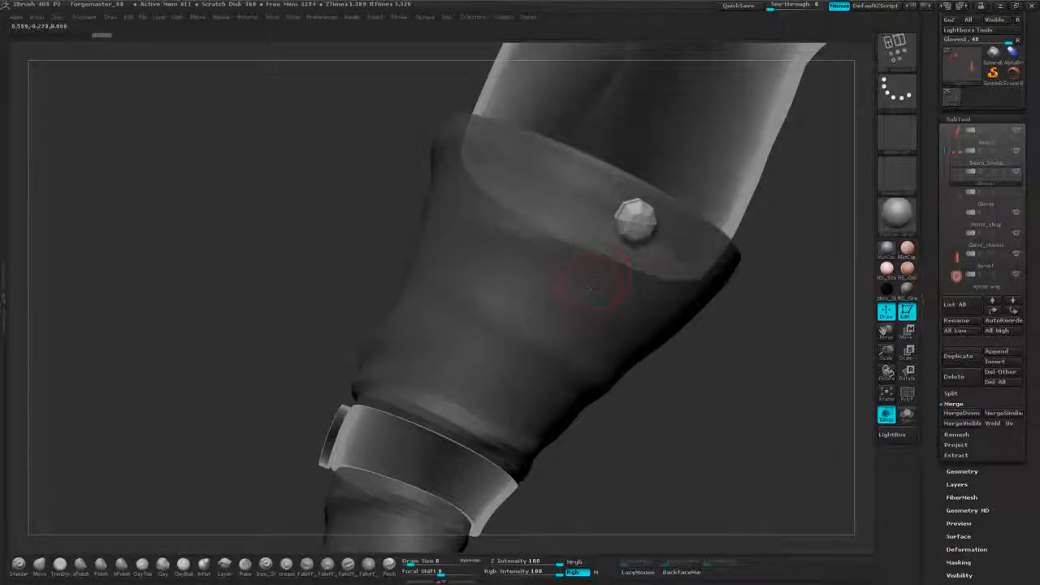
left_click_drag(589, 284, 590, 306)
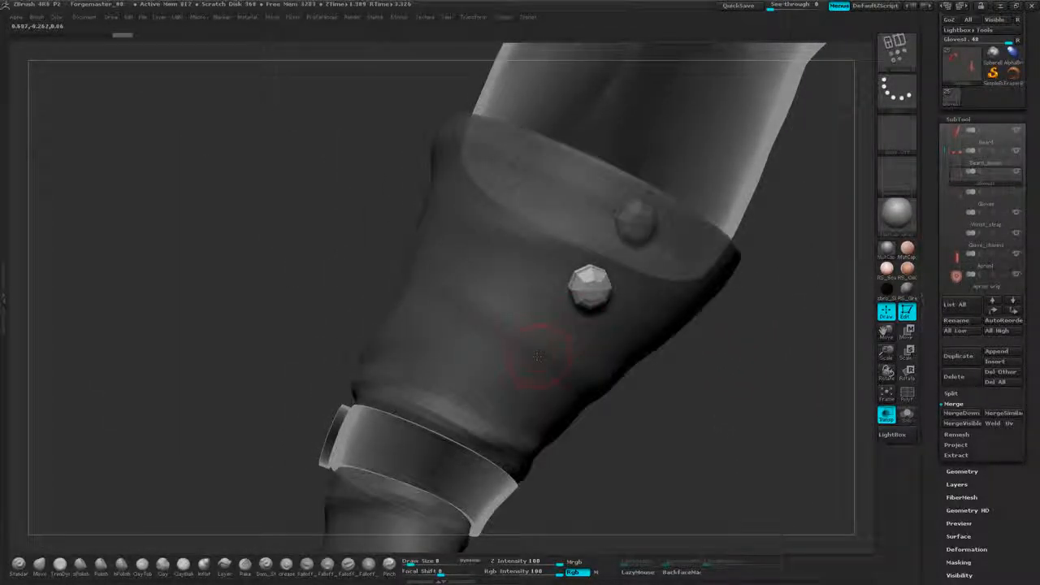
left_click_drag(532, 355, 536, 374)
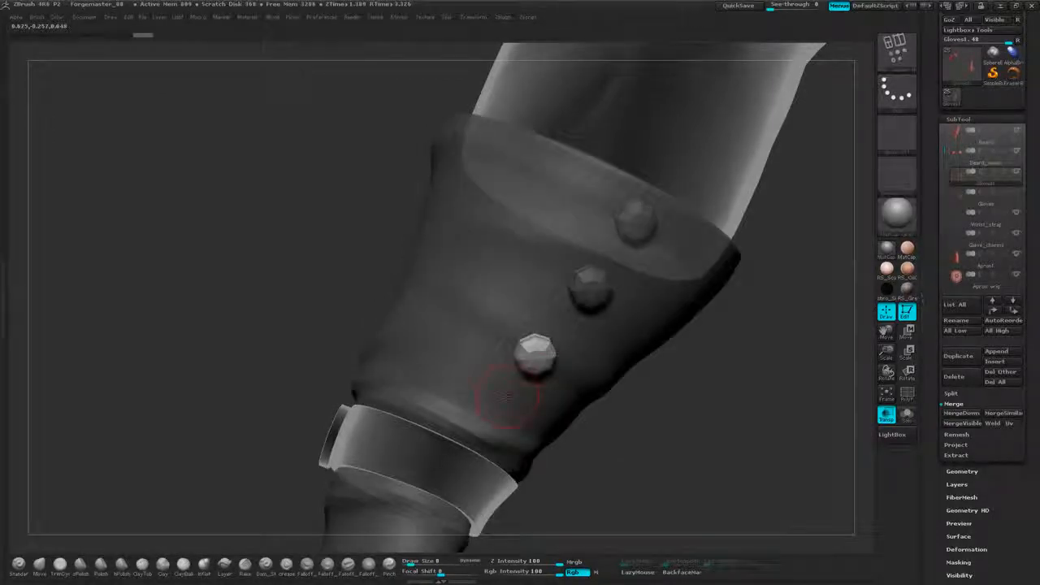
left_click_drag(485, 408, 489, 405)
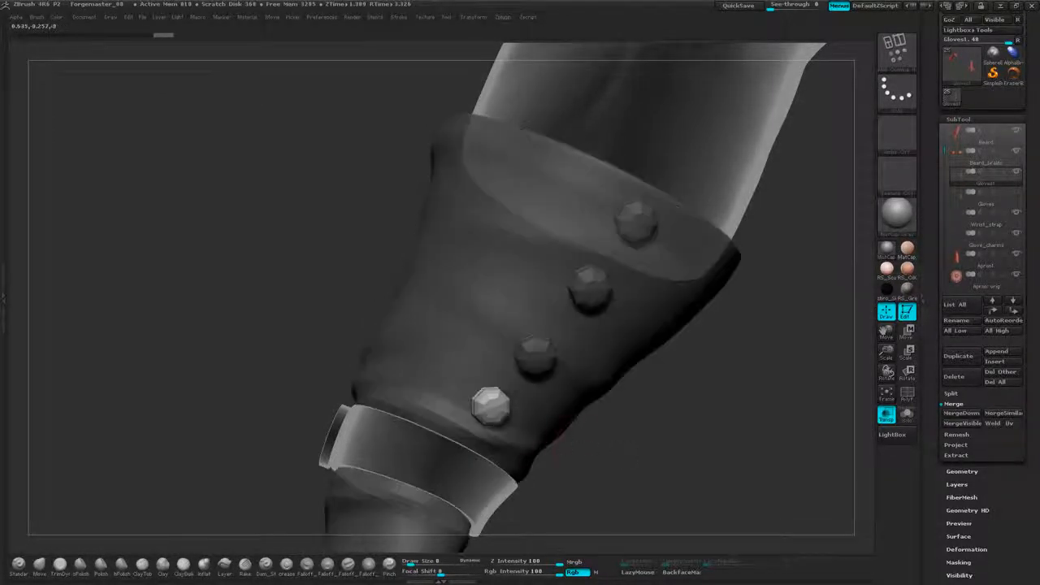
Turn off transparency and clear the mask on the glove.
left_click_drag(667, 390, 695, 248)
left_click(887, 413)
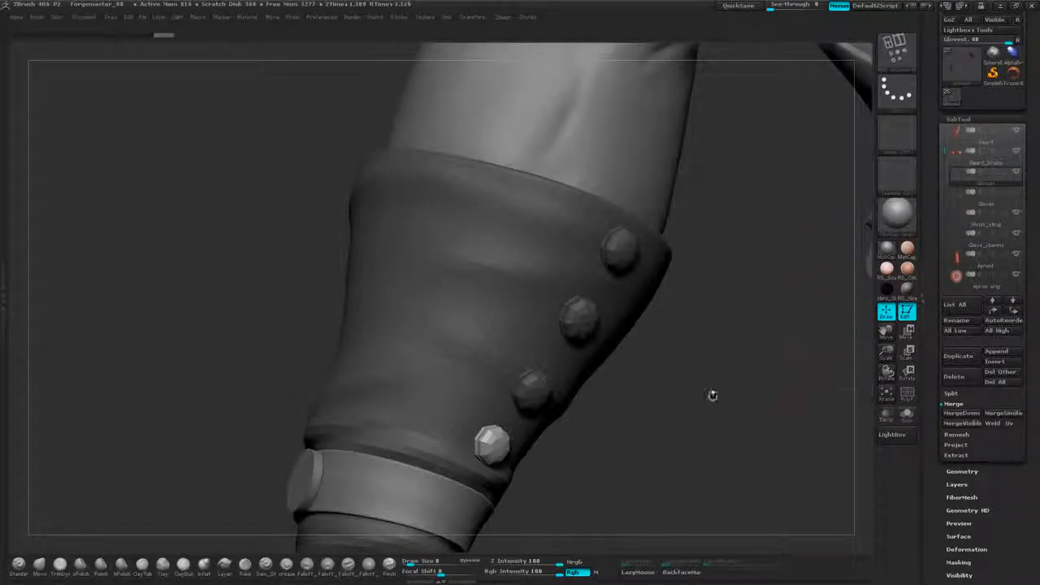
left_click_drag(711, 395, 718, 385)
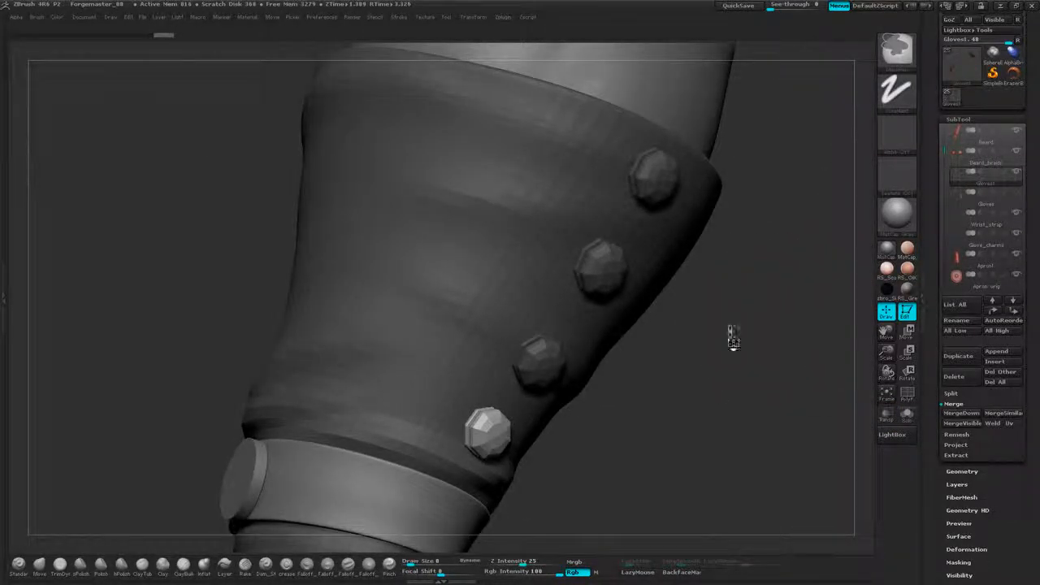
mouse_move(732, 328)
left_mouse_down("ctrl")
mouse_move(735, 345)
mouse_move(734, 333)
left_mouse_up("ctrl")
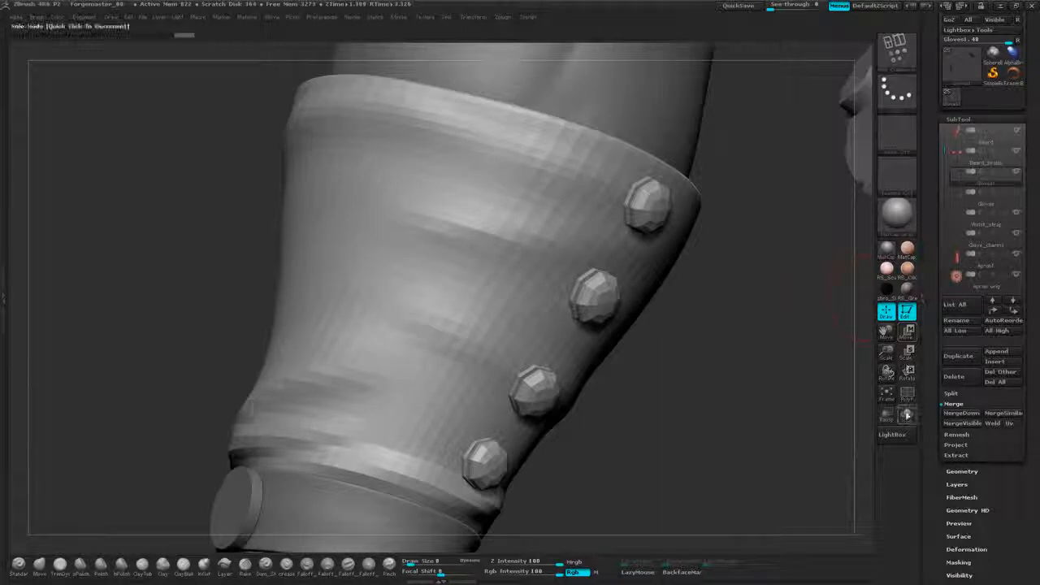
Turn on PolyFrame and isolate the glove subtool with Solo.
left_click(907, 415)
left_click(908, 414)
left_click(908, 395)
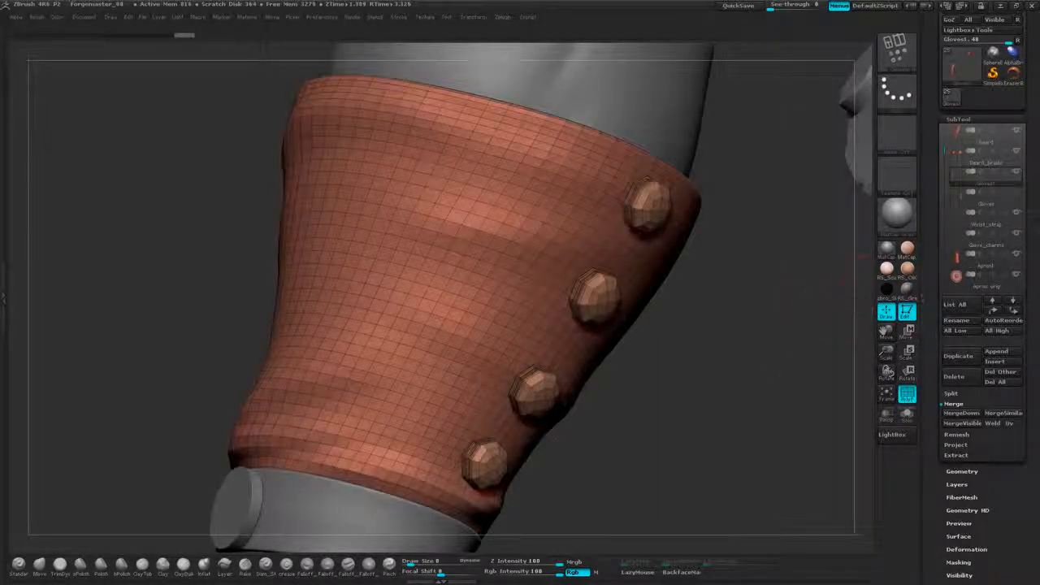
left_click_drag(699, 341, 669, 261, "alt")
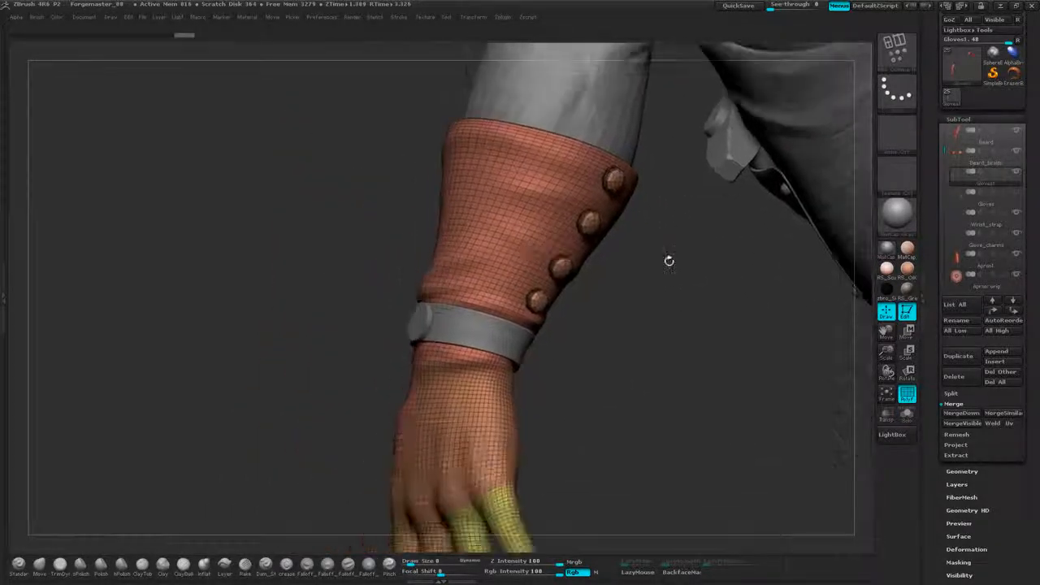
left_click(908, 414)
left_click_drag(675, 311, 637, 198)
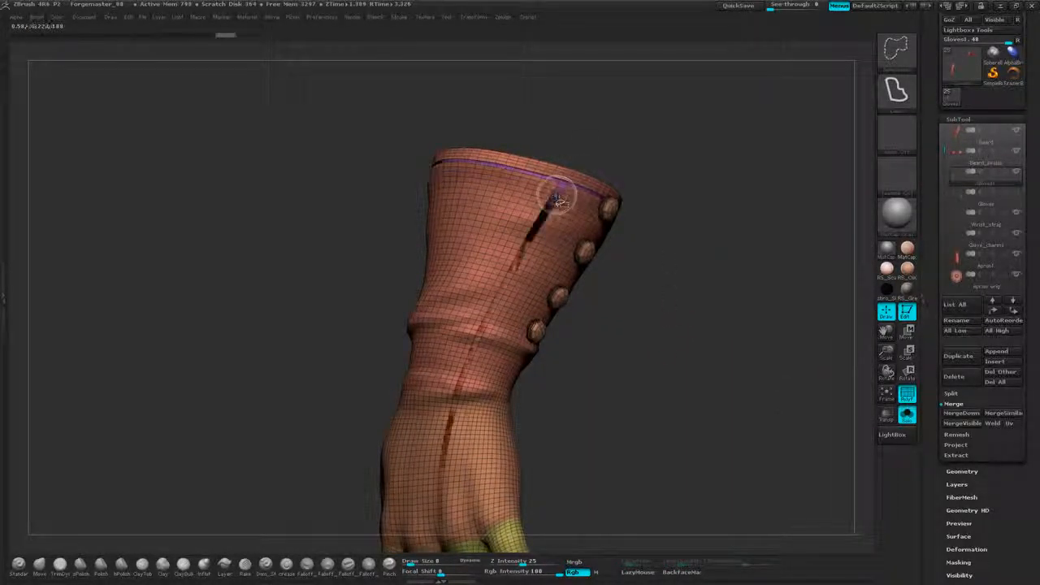
Hide the glove cuff's polygroups, including its rim and inner lining, keeping the rivets visible.
left_click(525, 213, "ctrl+shift")
mouse_move(532, 268)
left_mouse_down()
mouse_move(539, 294)
mouse_move(602, 346)
mouse_move(624, 330)
mouse_move(599, 323)
left_mouse_up()
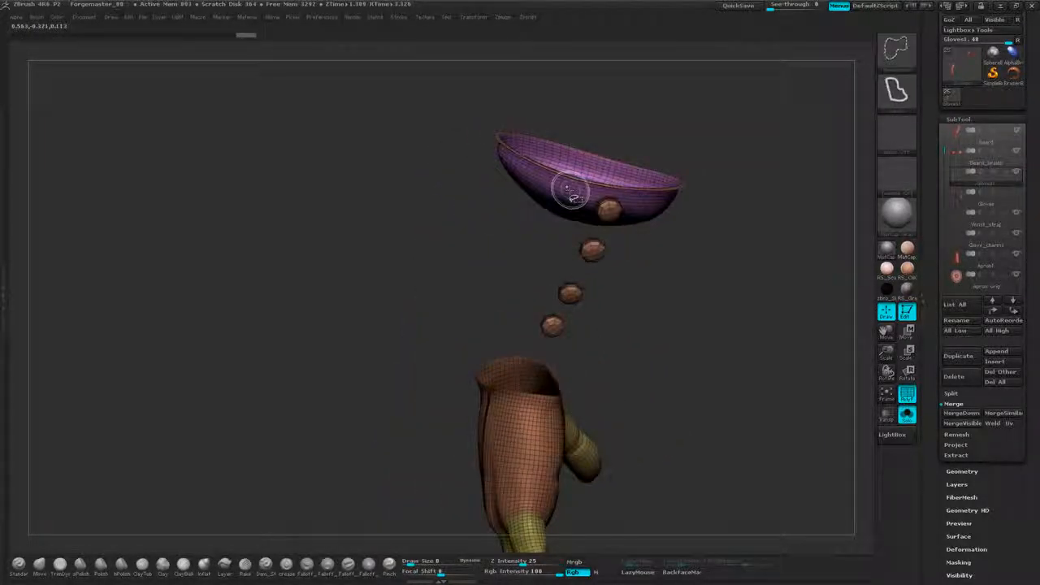
left_click_drag(618, 144, 709, 285)
left_click(561, 228, "ctrl+alt+shift")
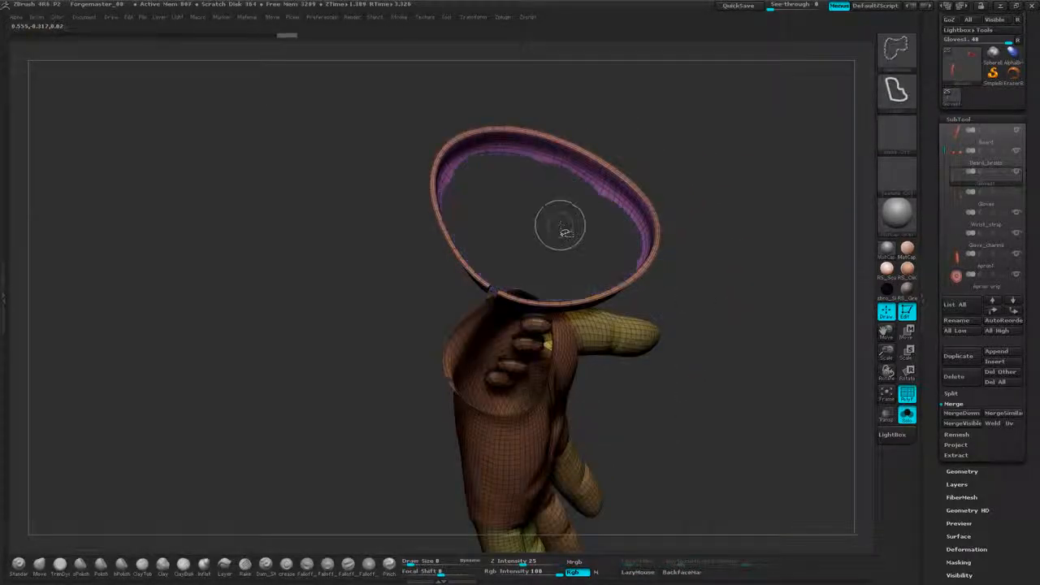
left_click(617, 200, "ctrl+alt+shift")
left_click(633, 191, "ctrl+alt+shift")
left_click_drag(691, 210, 693, 237)
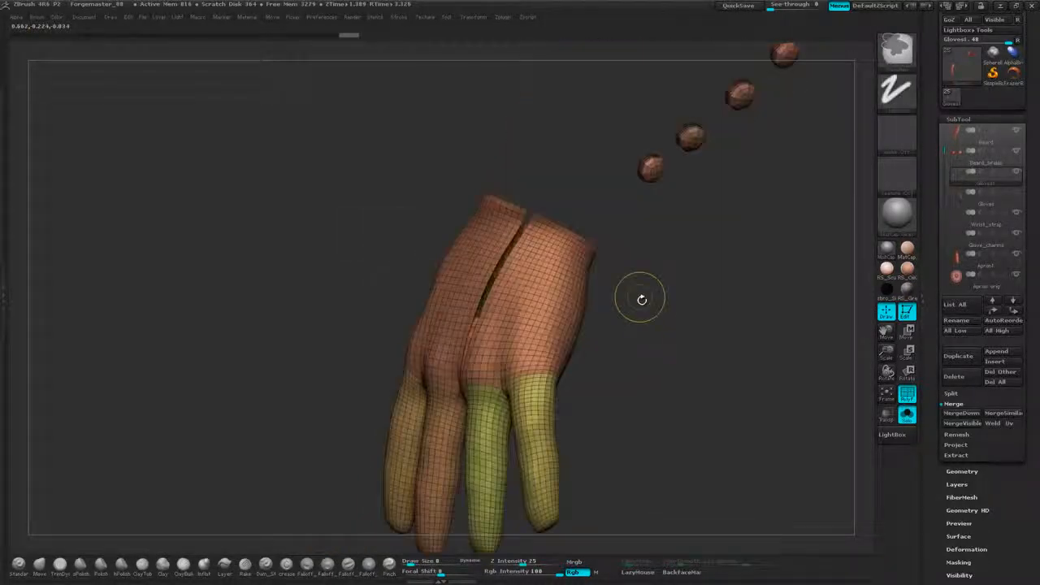
Lasso-hide the glove's hand and fingers, leaving only the four rivets visible.
left_click_drag(639, 297, 370, 176)
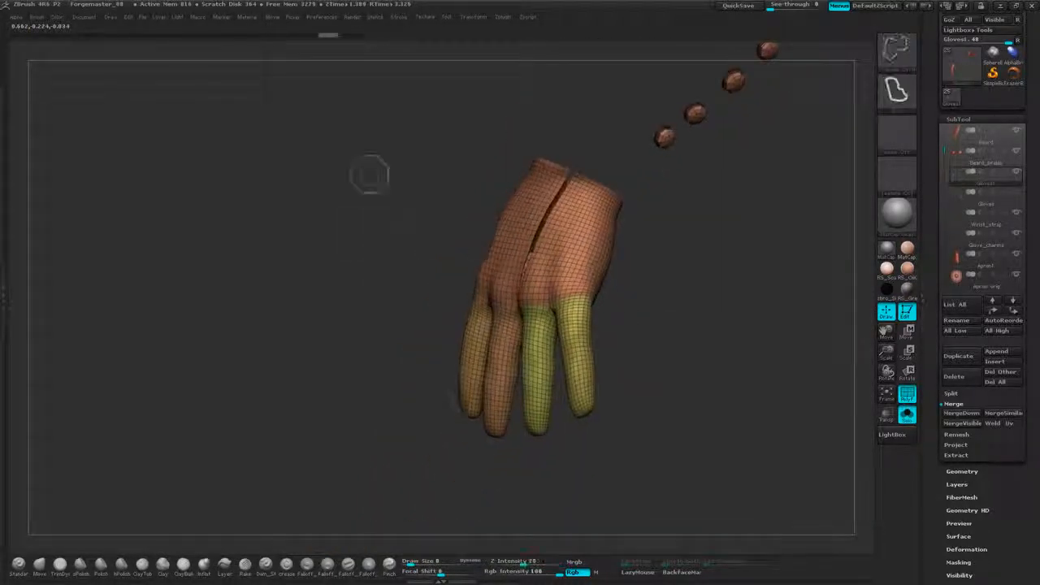
mouse_move(596, 362)
left_mouse_down("ctrl+alt+shift")
mouse_move(525, 464)
mouse_move(313, 449)
left_mouse_up("ctrl+alt+shift")
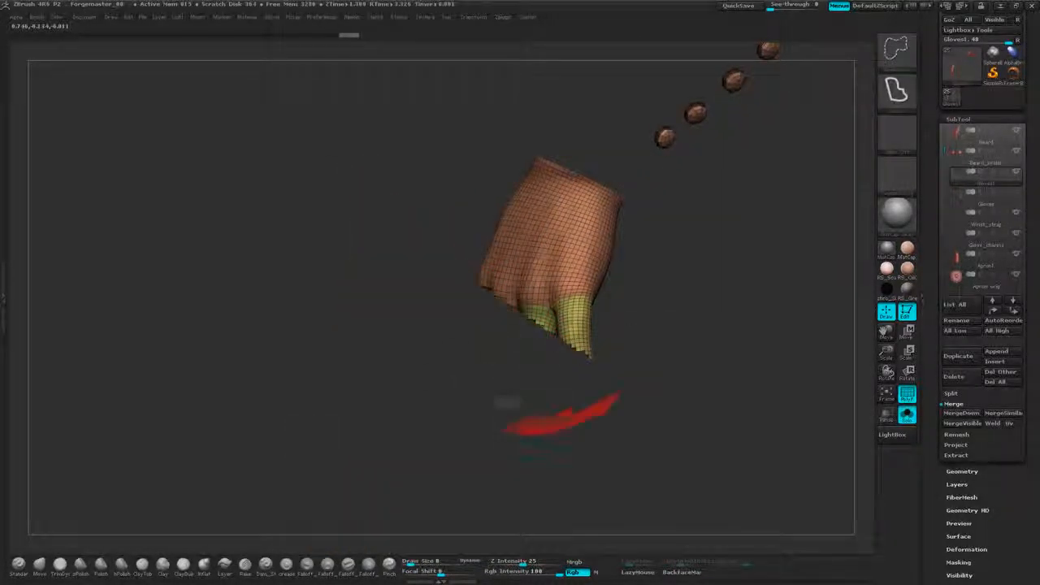
mouse_move(507, 402)
left_mouse_down("ctrl+alt+shift")
mouse_move(507, 130)
mouse_move(503, 142)
left_mouse_up("ctrl+alt+shift")
left_click_drag(537, 383, 653, 335, "alt")
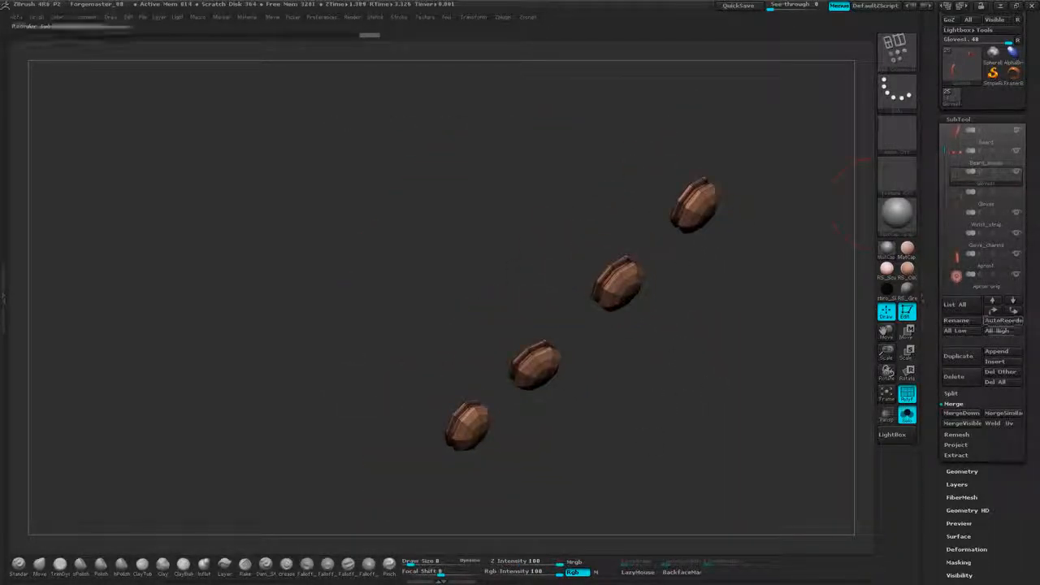
Split the hidden glove geometry from the rivets into a separate subtool with Split Hidden.
left_click(959, 392)
scroll(1016, 346, "down", 2)
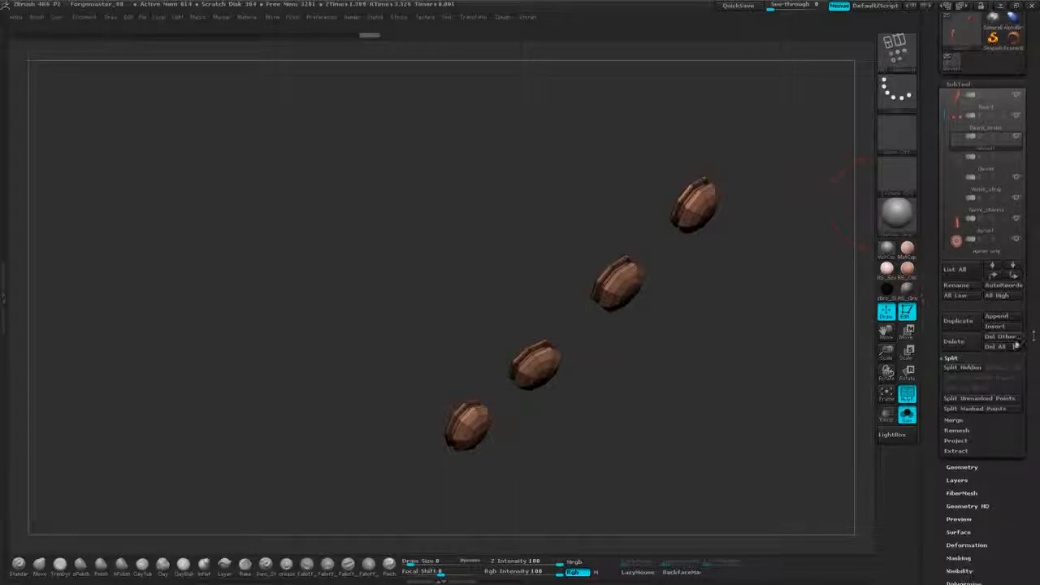
left_click_drag(751, 316, 840, 266)
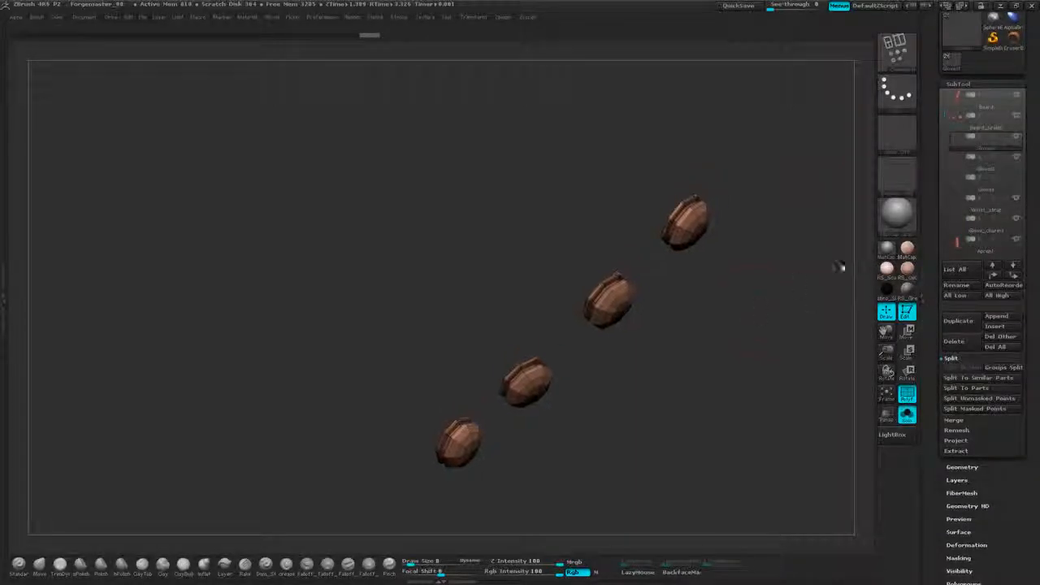
left_click_drag(732, 295, 752, 268)
Leave Solo mode, show the original Gloves subtool again, and delete the duplicate glove mesh split from the rivets.
left_click(907, 417)
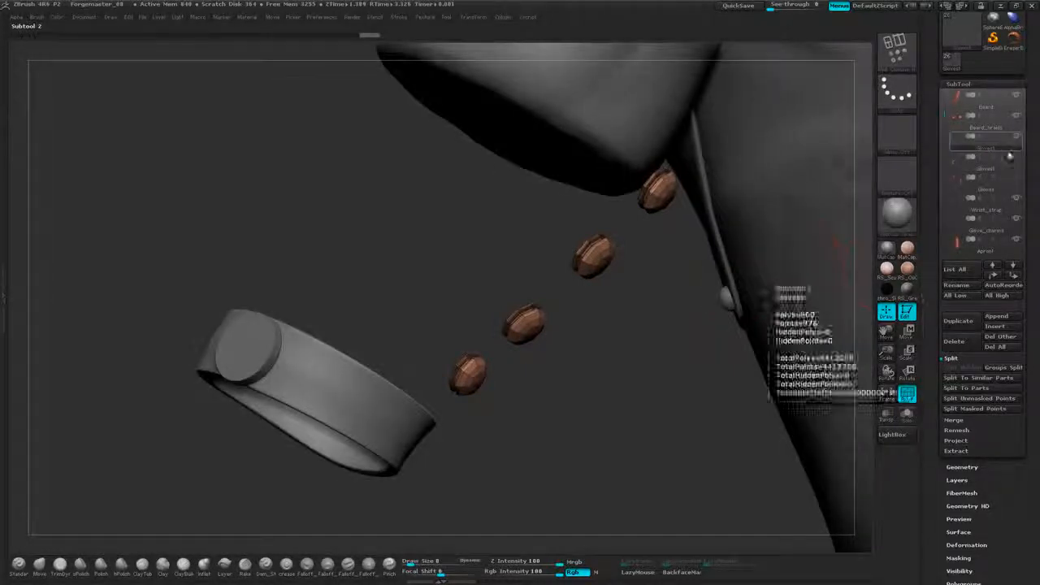
left_click(1016, 183)
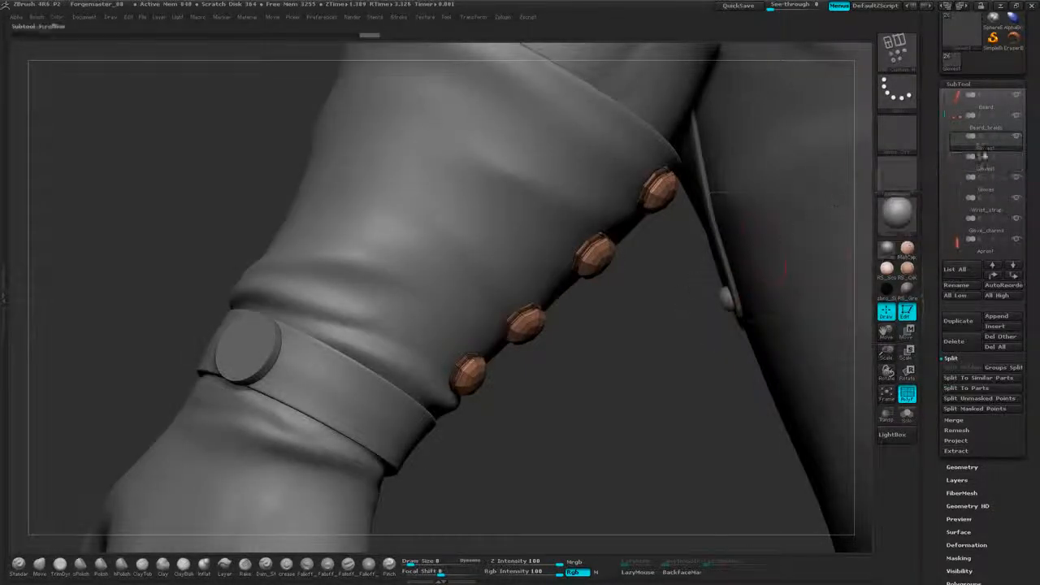
left_click(1000, 170)
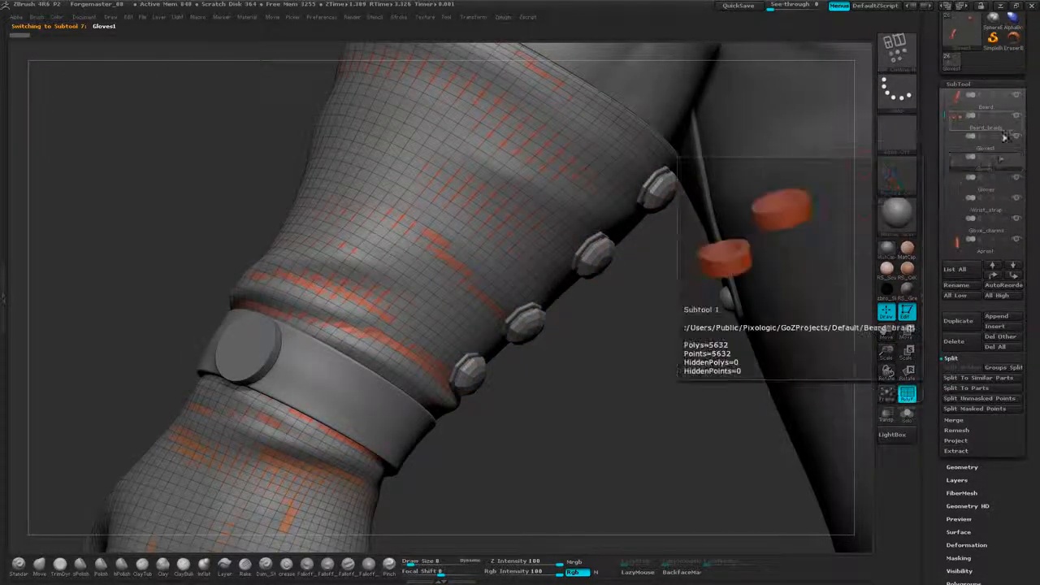
left_click(965, 342)
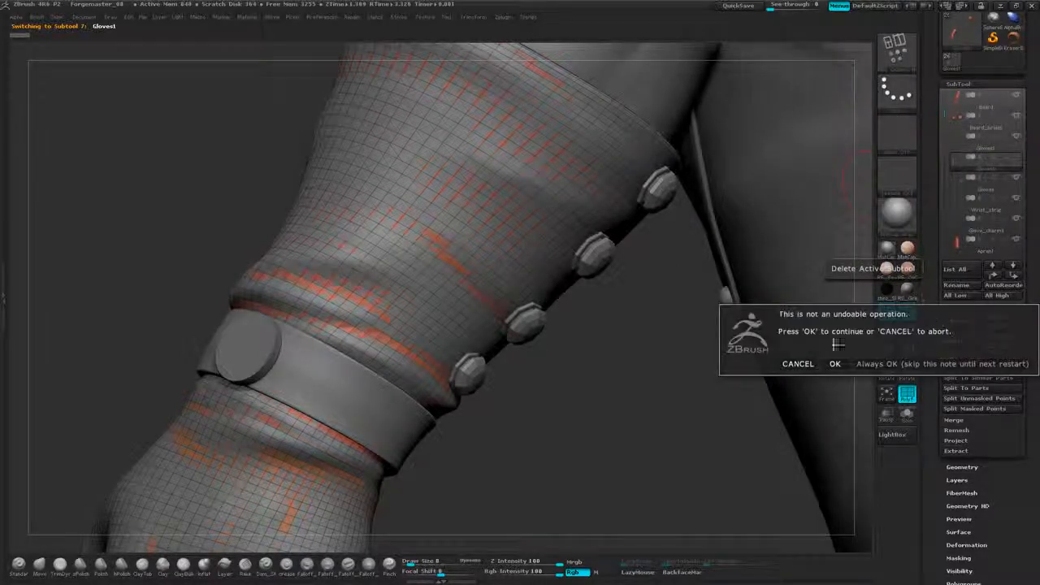
left_click(837, 363)
left_click_drag(651, 358, 701, 378)
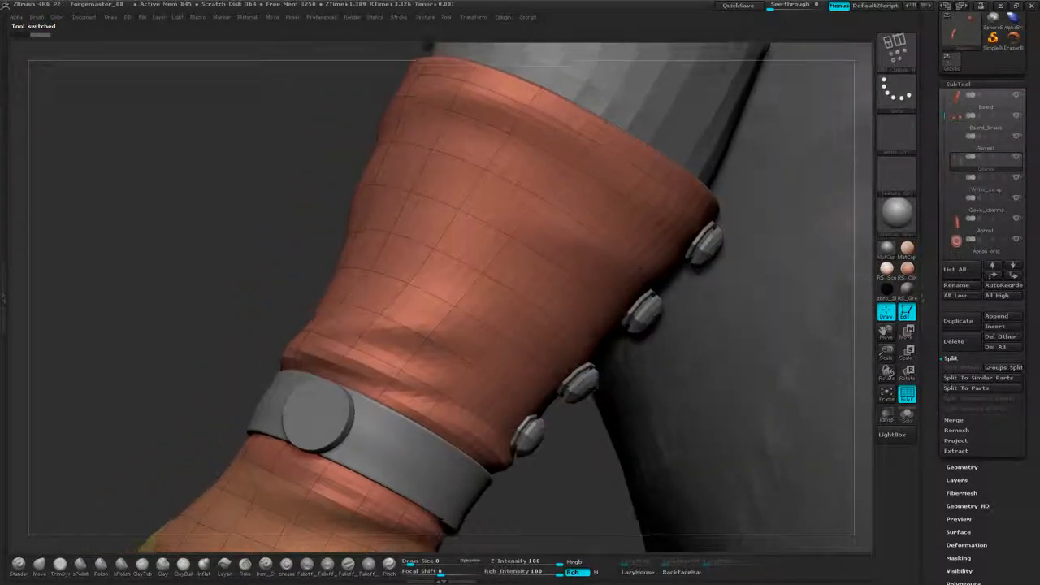
Select the subtool with the four rivets and rename it "glove rivets".
left_click(1001, 157)
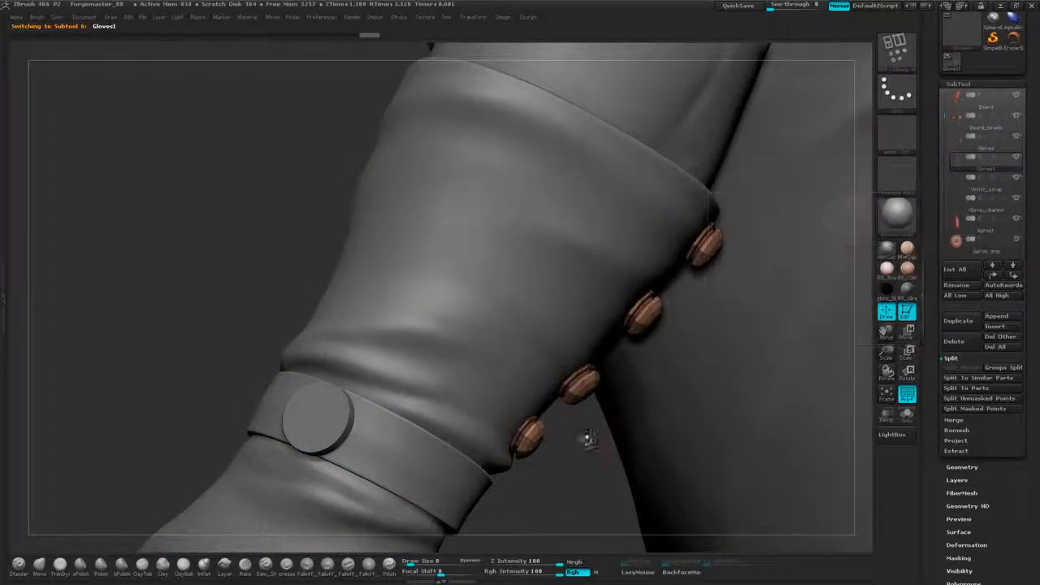
left_click_drag(585, 438, 597, 383, "alt")
left_click(963, 286)
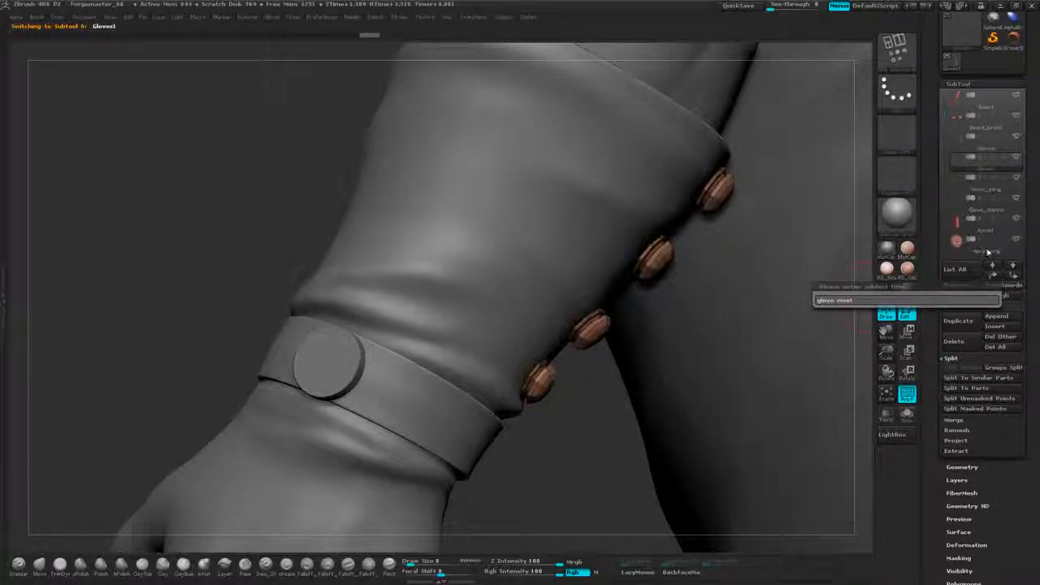
key("Return")
right_click(849, 289)
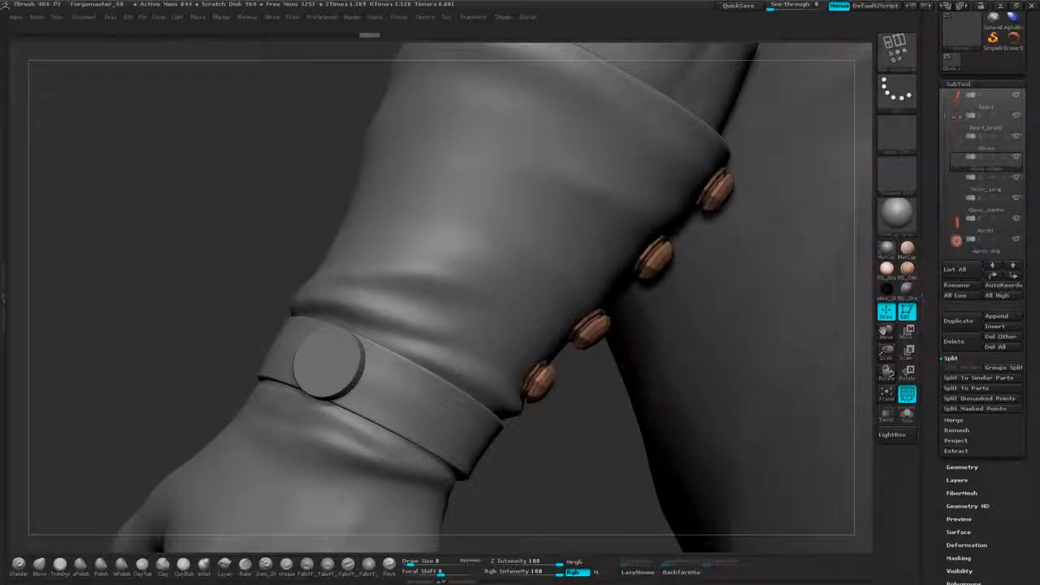
Adjust the position of the four rivets against the glove cuff with Transpose Move.
left_click_drag(640, 378, 548, 290)
left_click_drag(488, 325, 675, 309)
left_click_drag(583, 335, 752, 240)
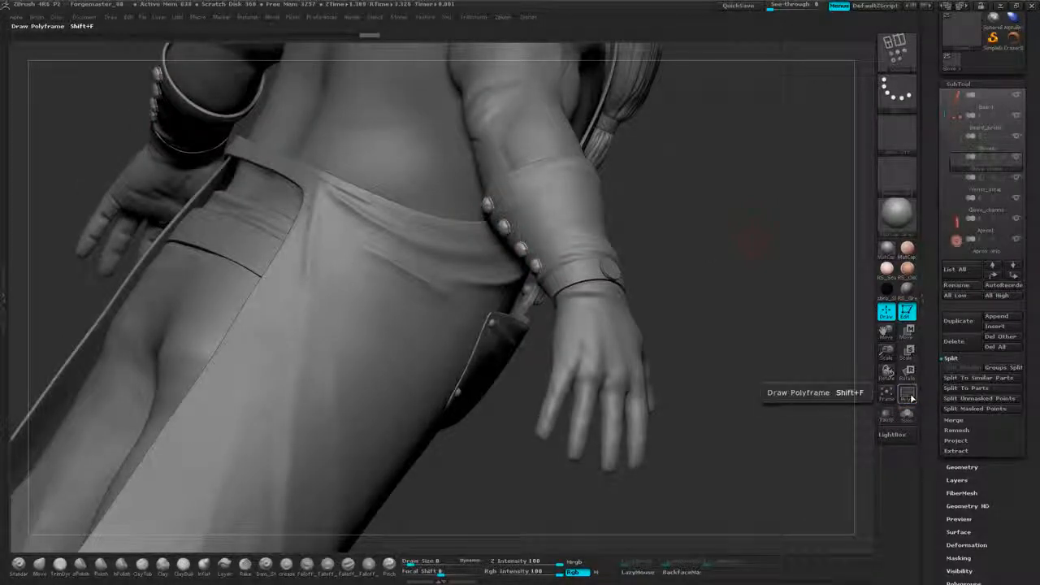
left_click_drag(768, 246, 780, 205)
left_click_drag(873, 139, 674, 390)
key("w")
left_click_drag(863, 218, 773, 243)
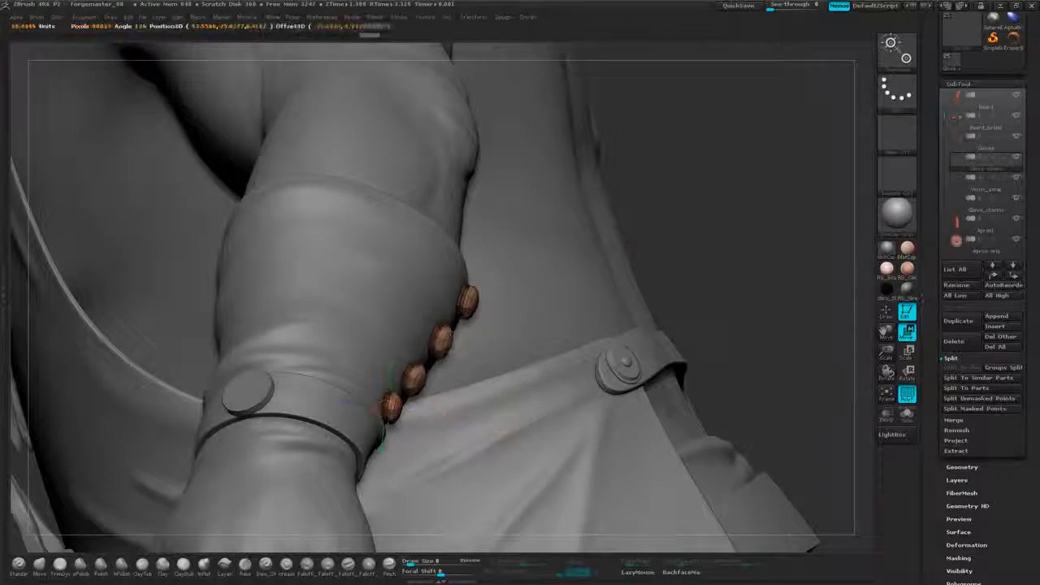
left_click_drag(724, 276, 825, 292)
left_click_drag(691, 366, 726, 353, "alt")
left_click_drag(387, 257, 383, 254)
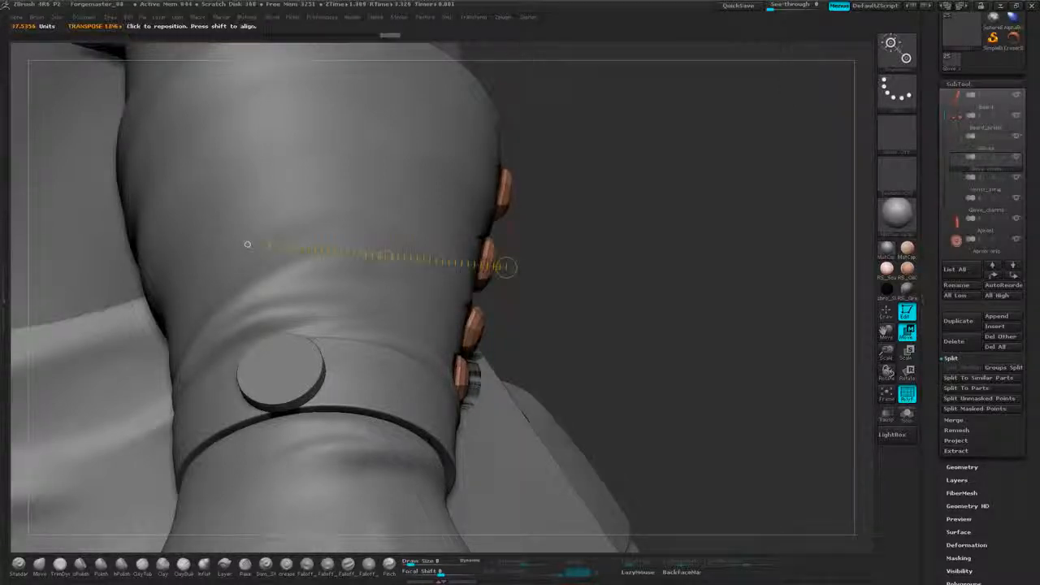
left_click_drag(716, 325, 663, 243)
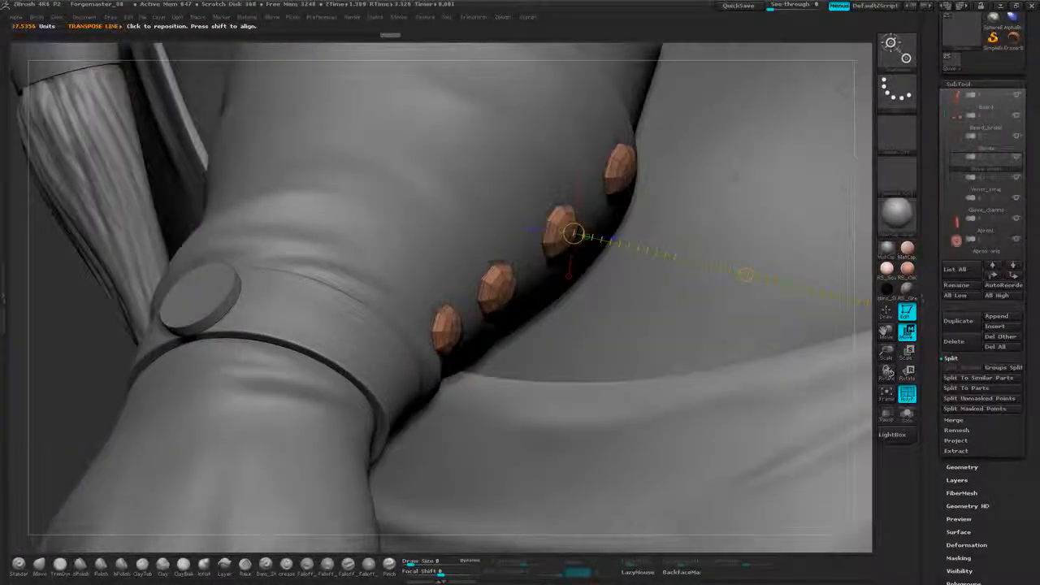
Choose the Move brush with draw size 14, nudge the rivet nearest the wrist, and turn off the polyframe display.
left_click(43, 564)
left_click_drag(105, 388, 162, 349)
key("space")
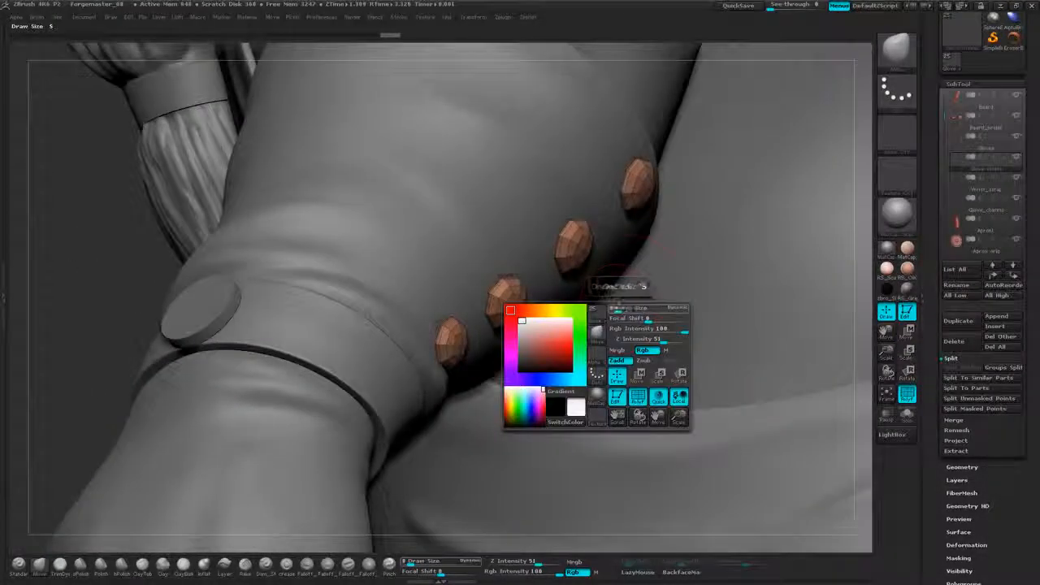
left_click_drag(621, 311, 618, 311)
left_click_drag(342, 391, 426, 364)
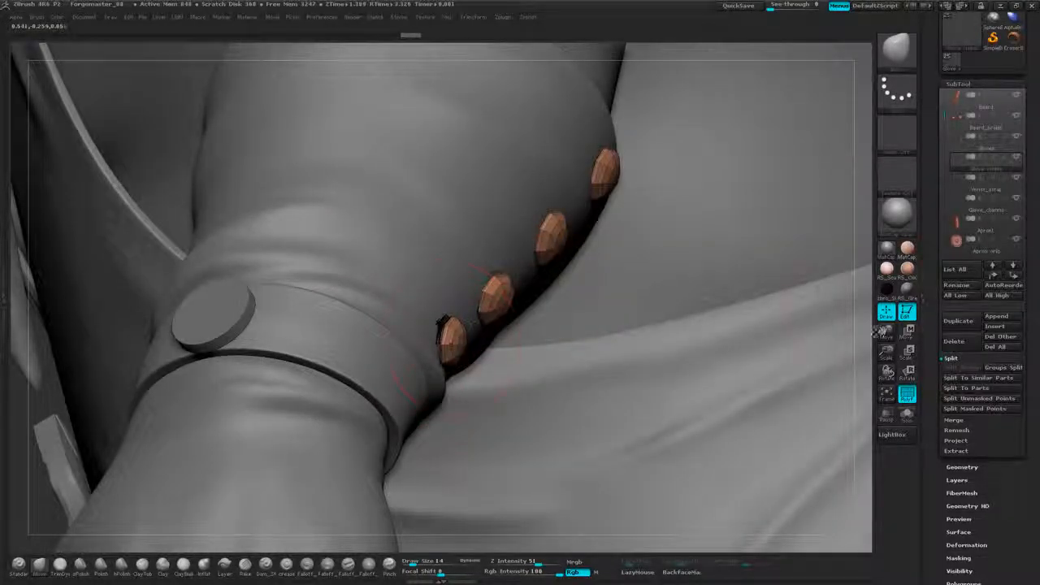
left_click_drag(862, 304, 617, 304)
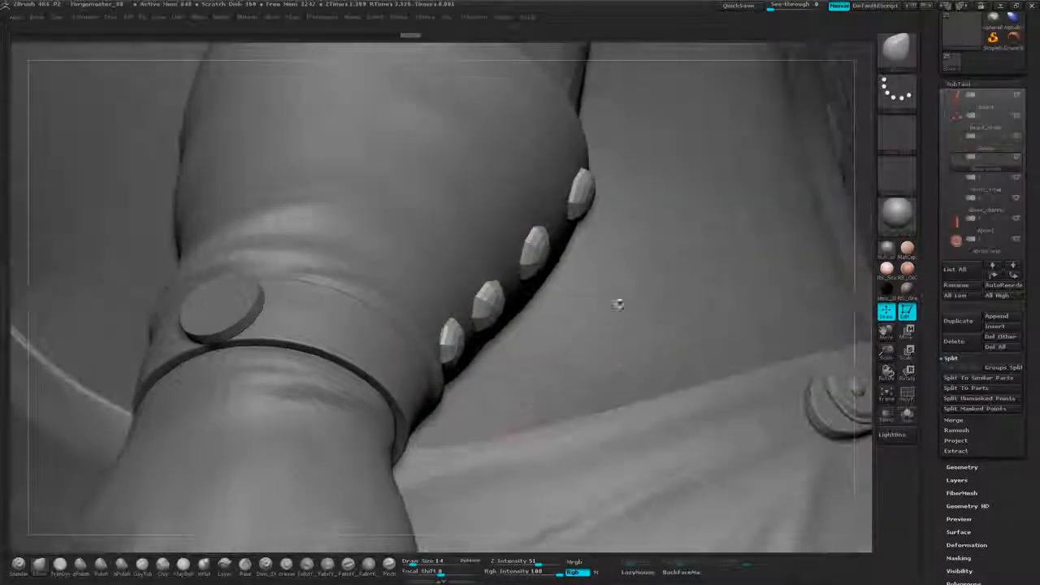
Nudge the individual rivets with the Move brush so the row follows the cuff's edge.
left_click_drag(837, 193, 843, 71)
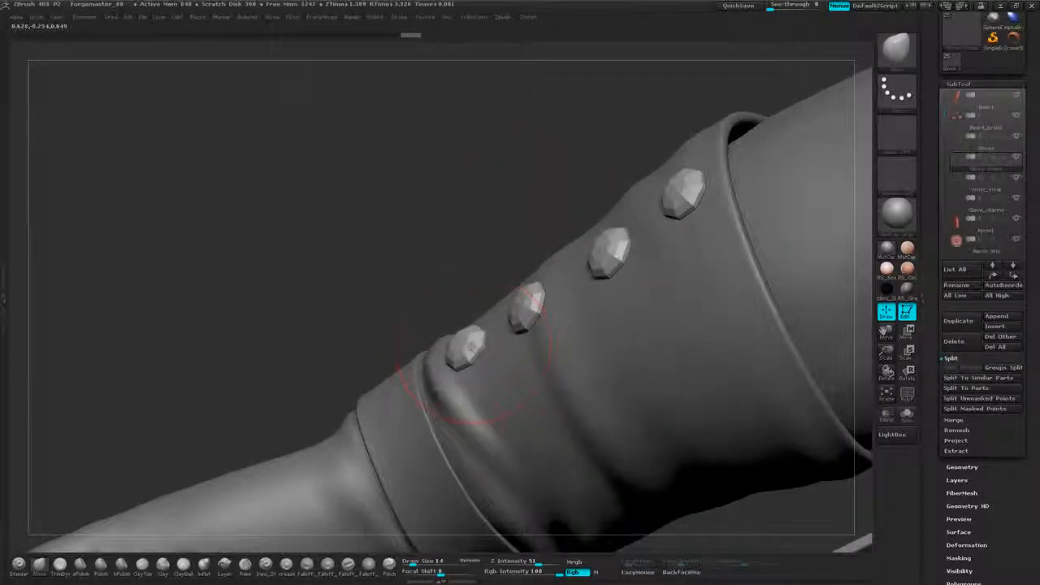
left_click_drag(547, 201, 532, 289)
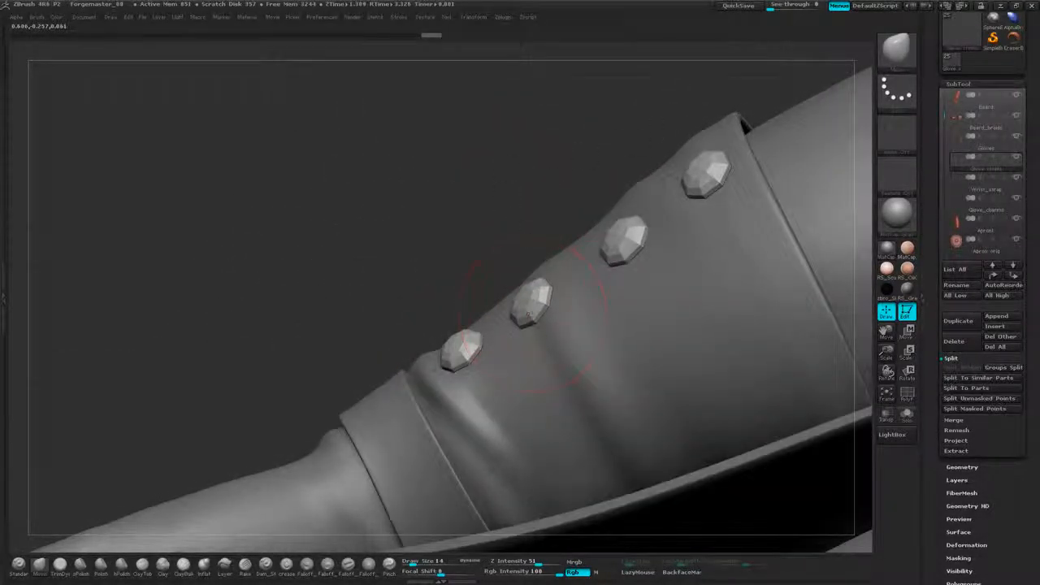
left_click_drag(543, 242, 477, 285)
left_click_drag(547, 300, 669, 125)
left_click_drag(329, 395, 829, 282)
left_click_drag(867, 277, 497, 317, "alt")
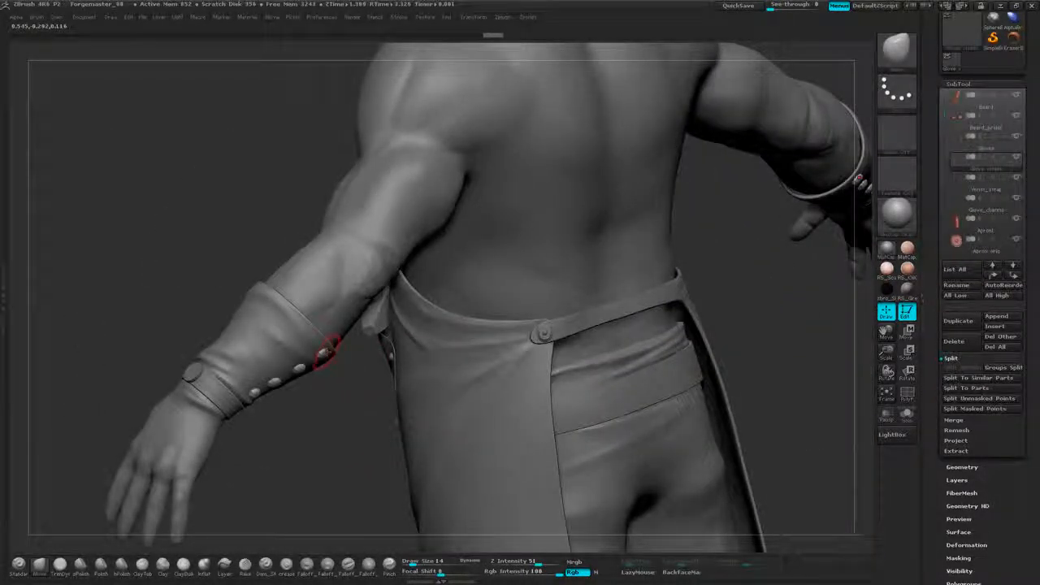
left_click_drag(326, 370, 625, 190)
Subdivide the rivets' mesh with Divide up to subdivision level 4.
scroll(1030, 197, "down", 1)
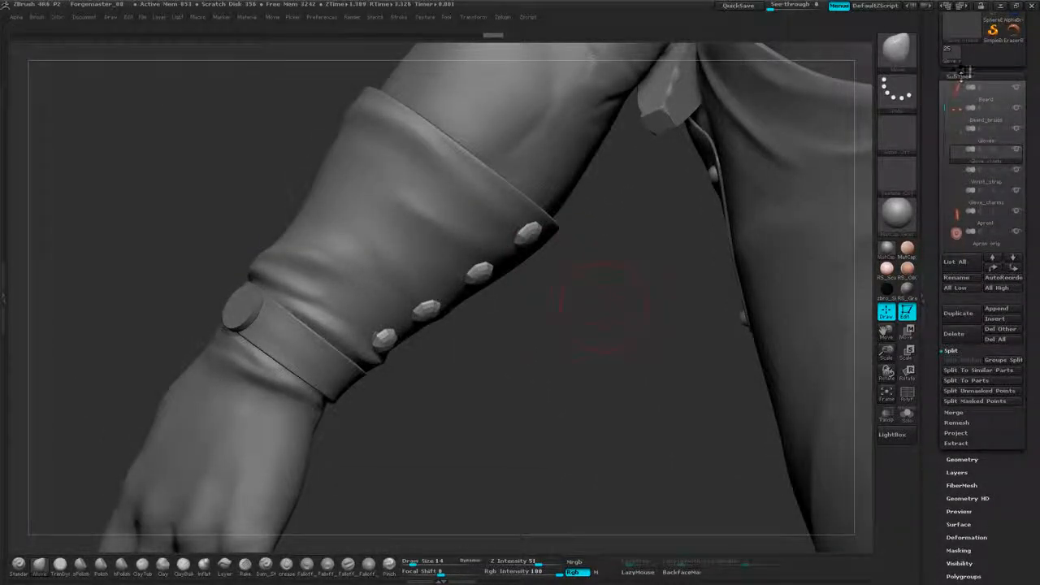
left_click(962, 76)
left_click(970, 90)
left_click(957, 167)
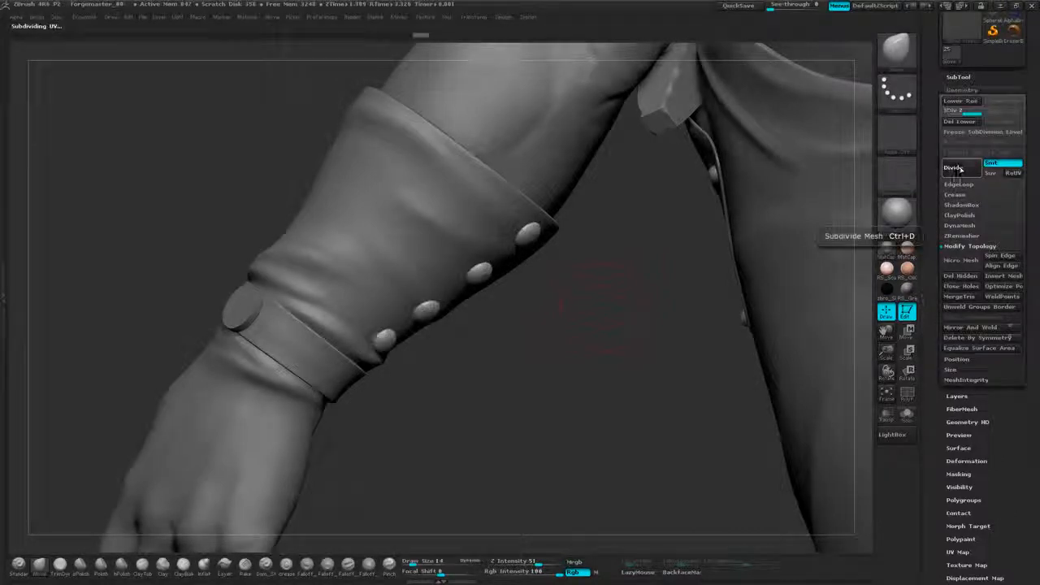
Refine the placement of the smoothed rivets on the cuff with the Move brush.
left_click_drag(645, 291, 673, 325)
left_click_drag(549, 342, 714, 369)
left_click_drag(480, 384, 606, 396, "alt")
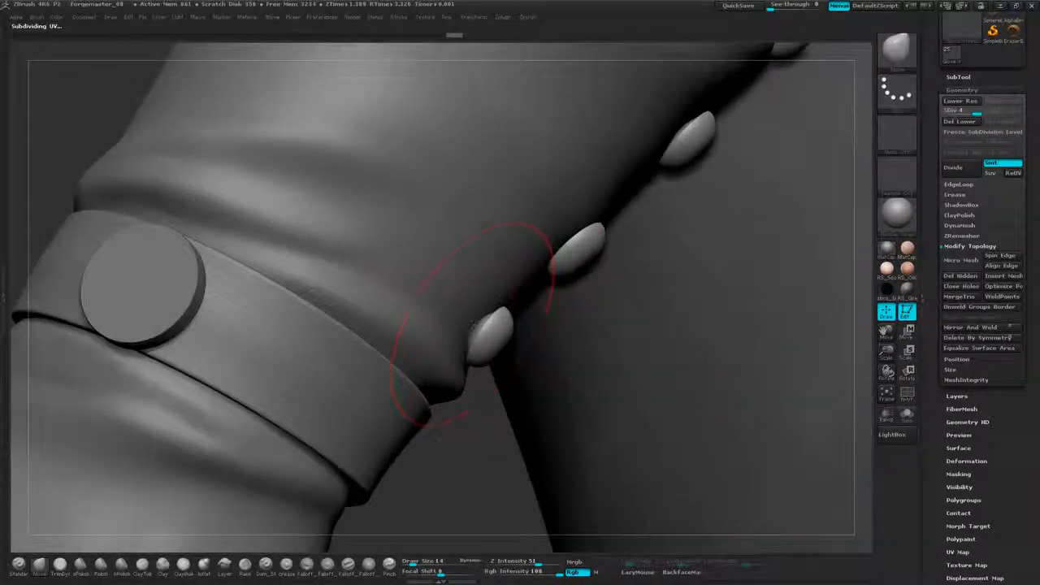
left_click_drag(470, 328, 800, 169)
left_click_drag(358, 193, 27, 194)
left_click_drag(632, 194, 528, 244)
mouse_move(665, 510)
left_mouse_down()
mouse_move(720, 165)
mouse_move(732, 212)
mouse_move(626, 255)
mouse_move(653, 284)
mouse_move(657, 325)
mouse_move(561, 285)
mouse_move(651, 277)
mouse_move(618, 346)
mouse_move(592, 346)
left_mouse_up()
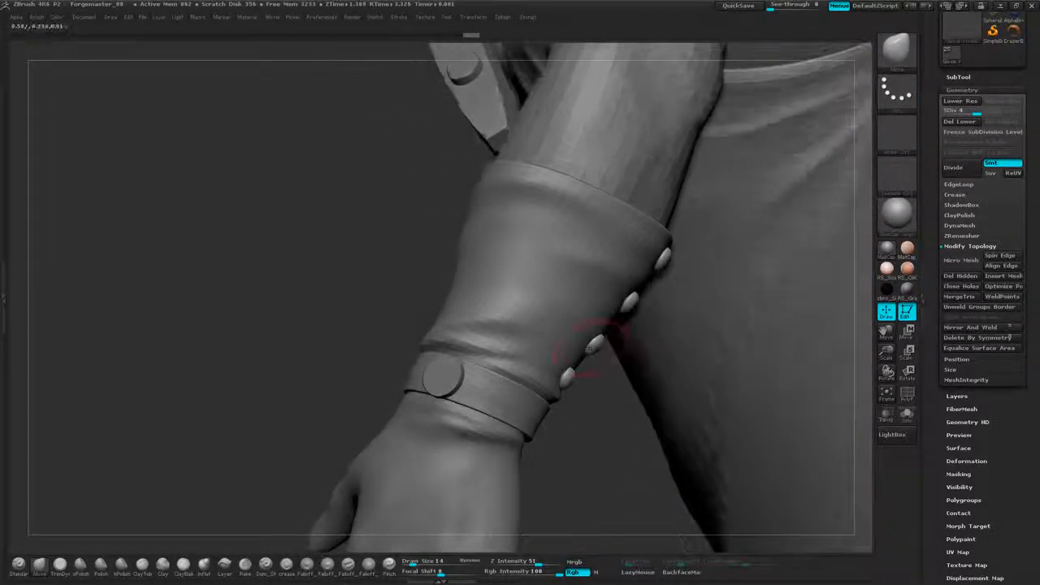
left_click_drag(609, 404, 731, 276)
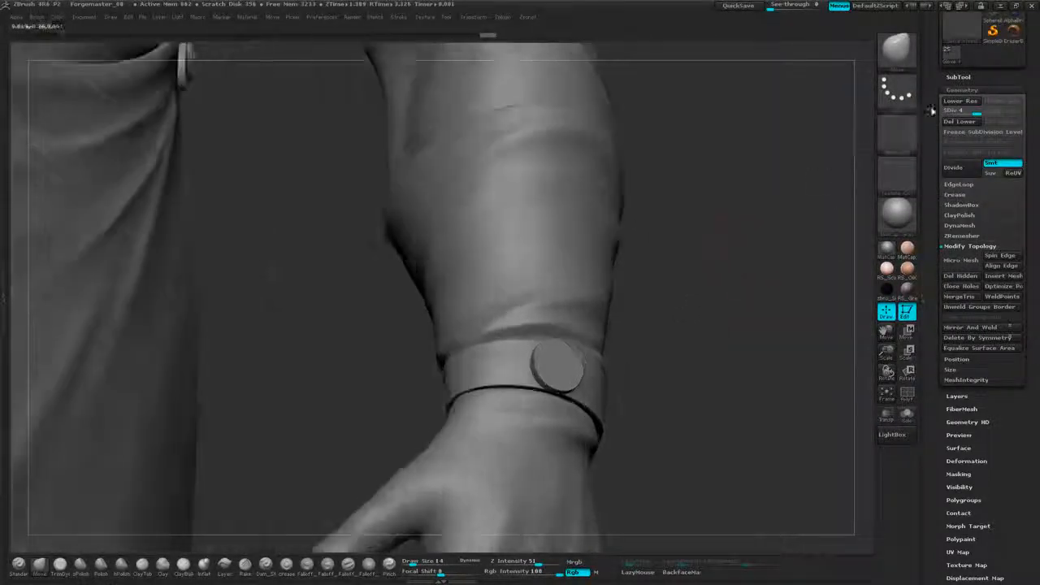
Duplicate the glove rivets subtool and select the copy, ready for Transpose Move.
left_click(959, 76)
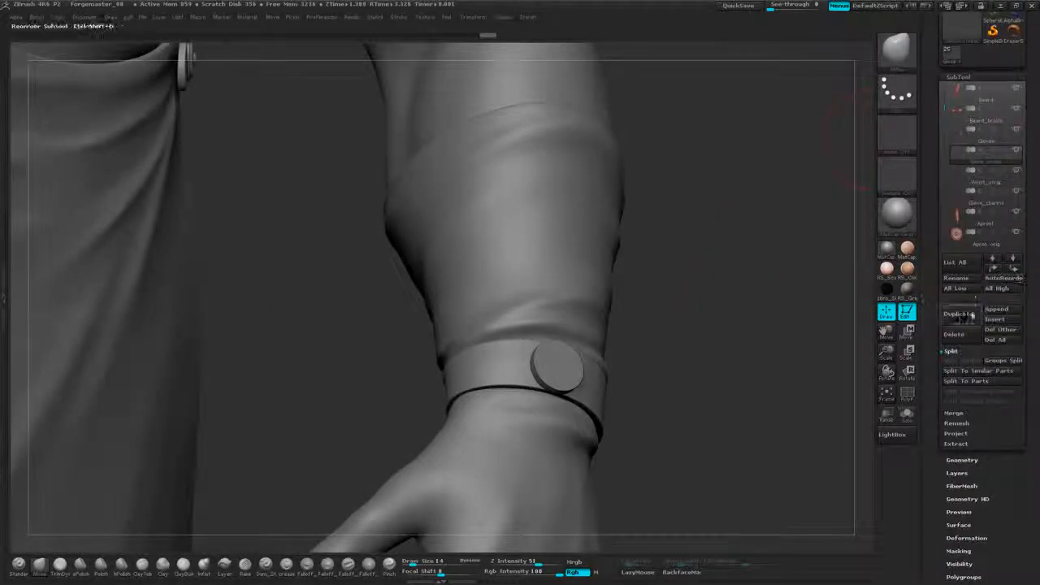
left_click(959, 315)
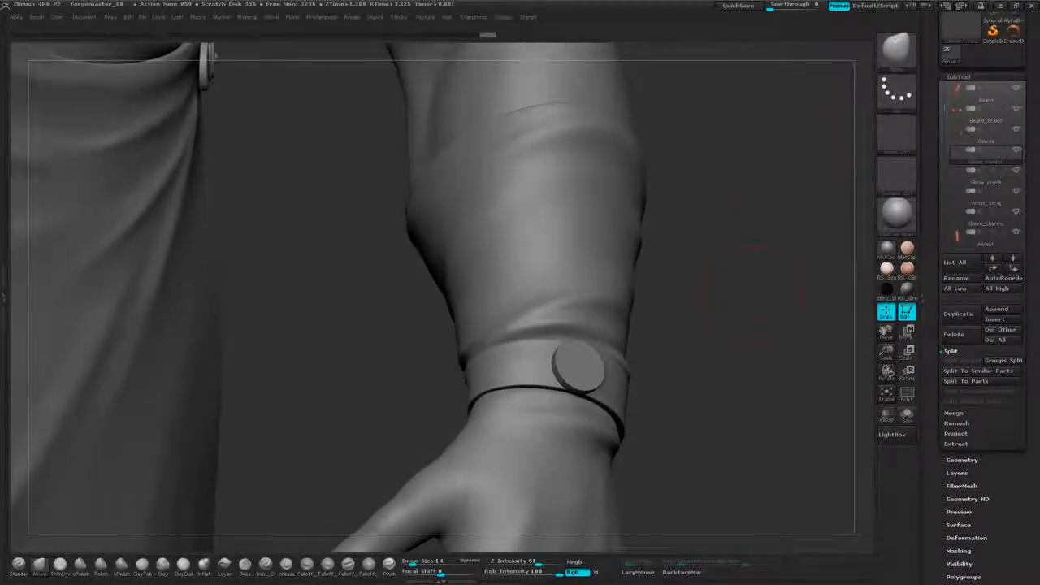
left_click(910, 337)
left_click_drag(732, 305, 627, 279)
left_click_drag(715, 358, 650, 418)
left_click(634, 179, "alt")
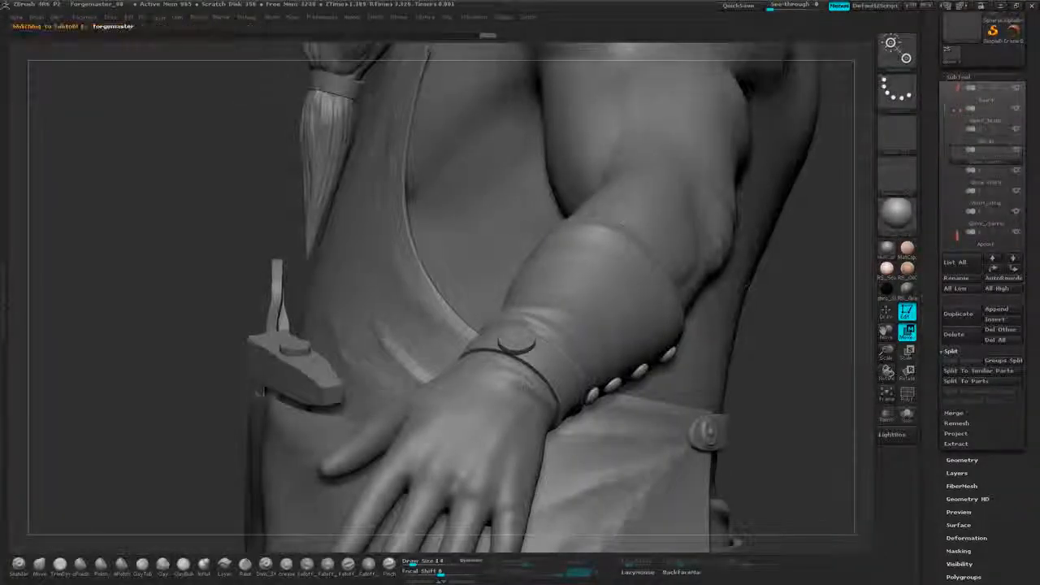
left_click_drag(821, 326, 780, 301)
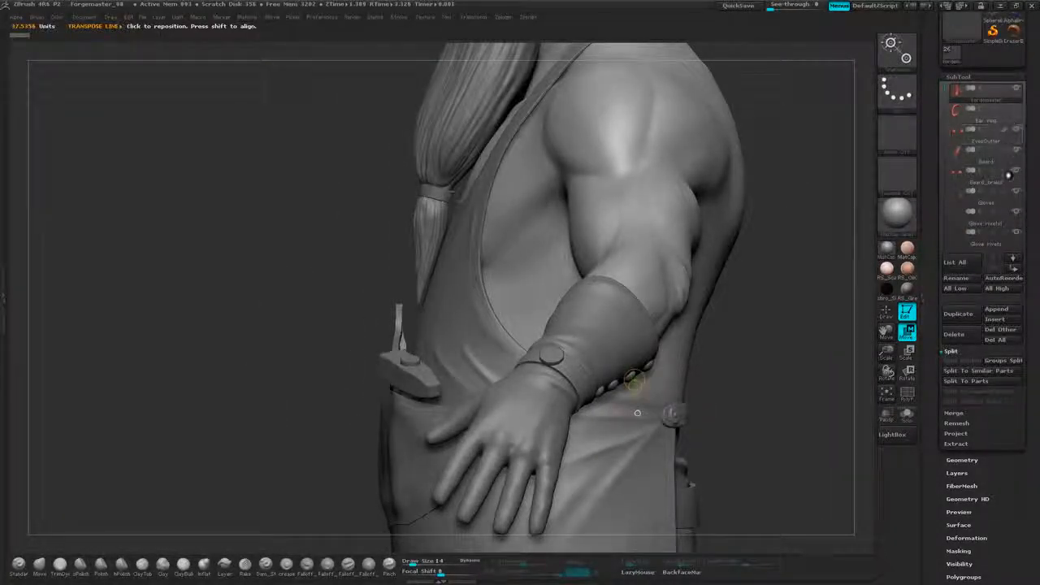
mouse_move(1002, 202)
left_click(648, 366, "alt")
left_click_drag(638, 359, 604, 363, "alt")
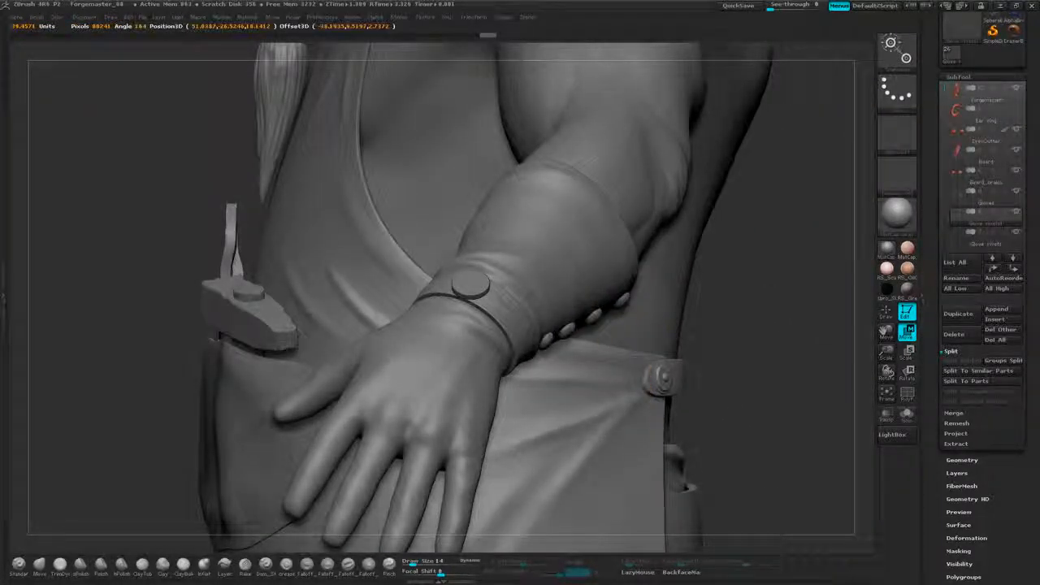
Move the duplicated rivet row toward the thumb side of the cuff and rotate it to match the cuff's slope.
left_click_drag(532, 296, 458, 272)
mouse_move(122, 382)
left_mouse_down()
mouse_move(382, 360)
mouse_move(280, 398)
left_mouse_up()
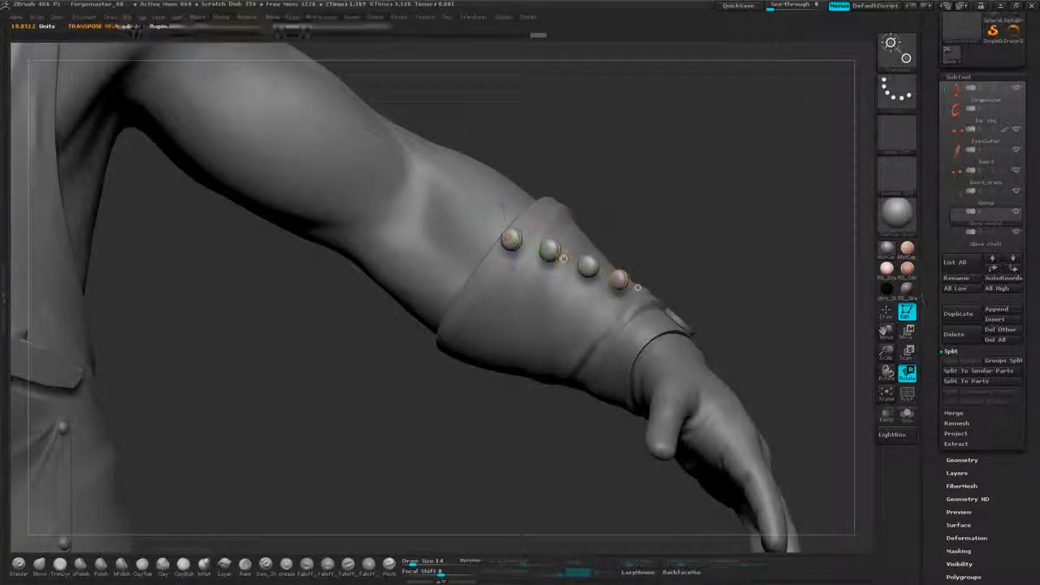
right_click_drag(564, 261, 546, 321)
left_click_drag(546, 323, 573, 314)
Fit the duplicated rivet row onto the cuff's thumb side using Transpose Move and Rotate, and return to Draw mode.
left_click(907, 331)
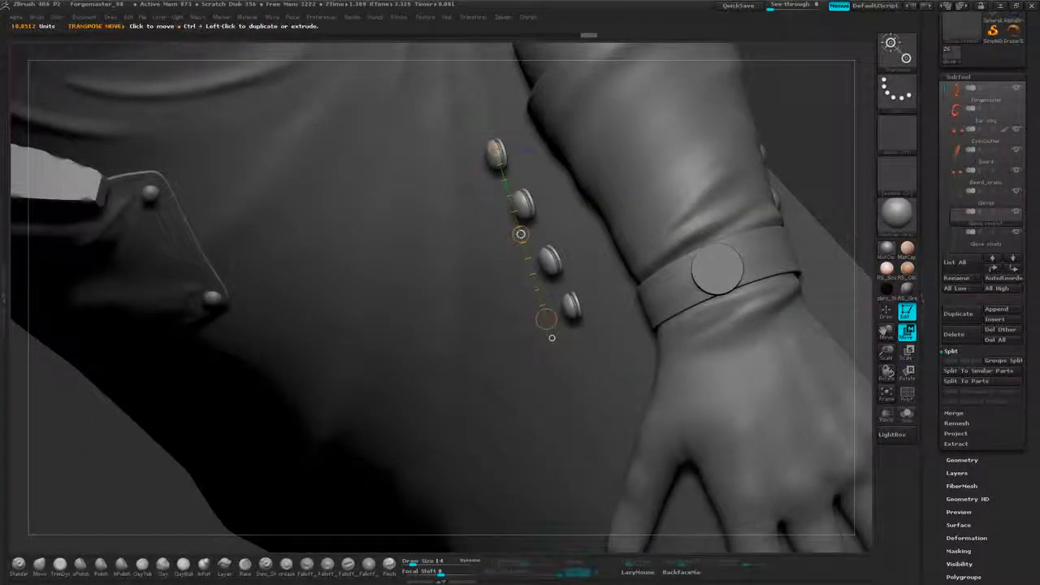
left_click_drag(521, 235, 566, 192)
right_click_drag(597, 204, 493, 357, "alt")
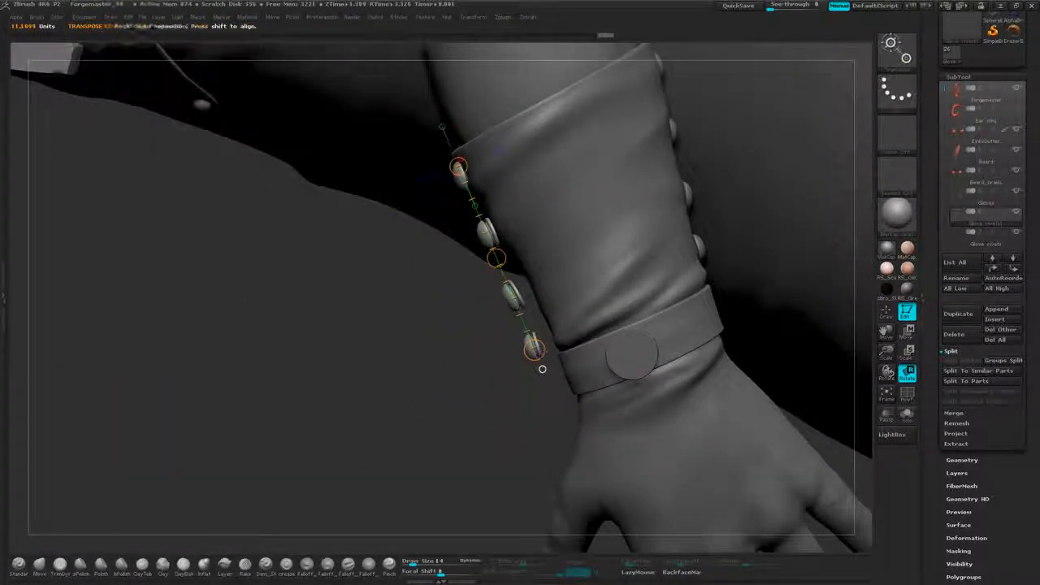
right_click_drag(533, 351, 662, 325)
left_click_drag(604, 302, 568, 328)
right_click_drag(568, 328, 578, 475, "alt")
right_click_drag(578, 476, 595, 474)
left_click_drag(760, 229, 764, 256, "alt")
left_click(887, 312)
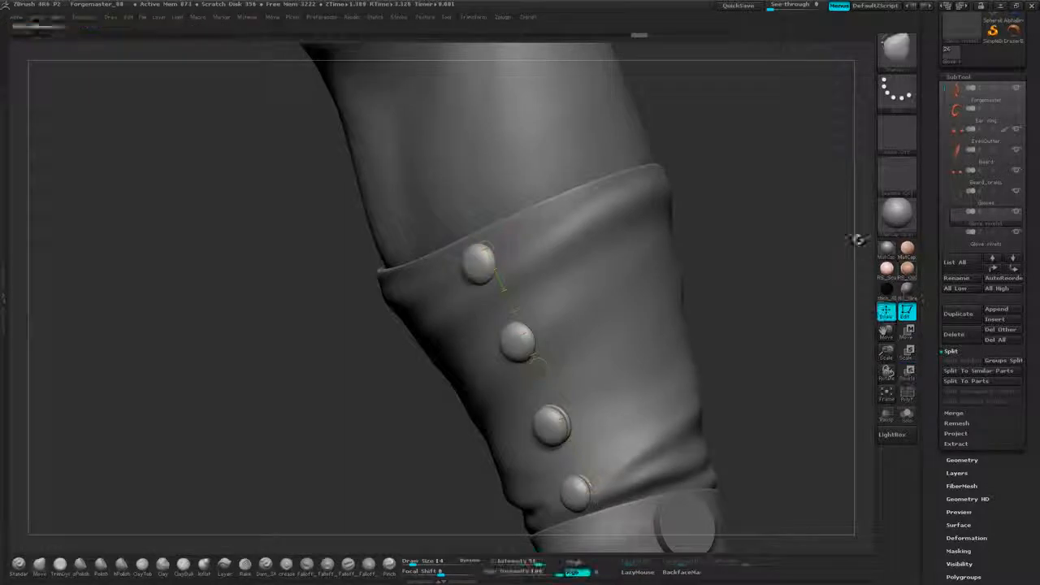
Mask the three duplicated rivets nearest the wrist, leaving only the one at the cuff's upper rim unmasked.
mouse_move(752, 195)
left_mouse_down("alt")
mouse_move(772, 212)
mouse_move(746, 208)
mouse_move(743, 180)
mouse_move(722, 160)
mouse_move(656, 149)
left_mouse_up("alt")
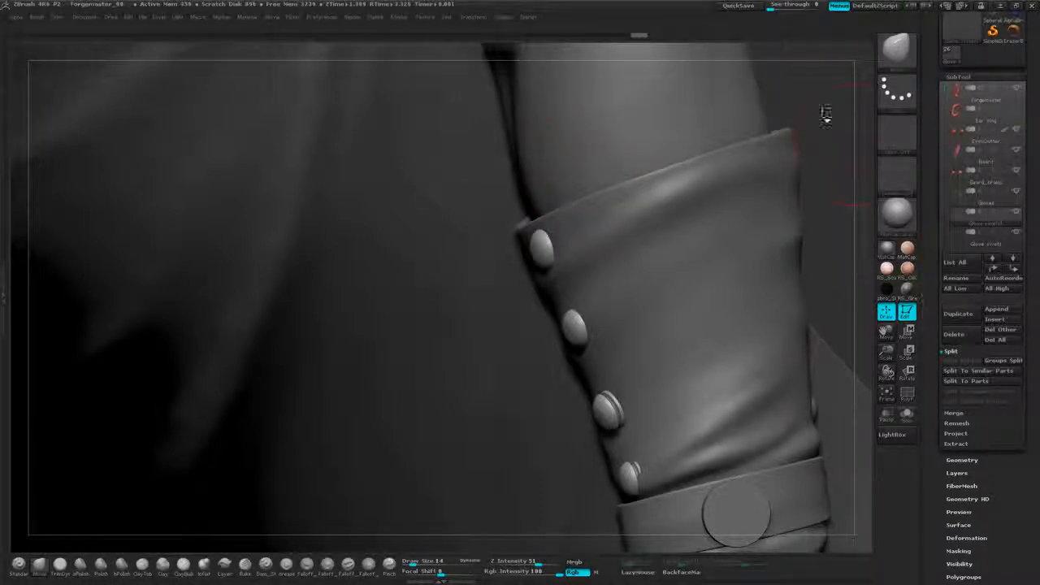
left_click_drag(788, 95, 735, 118)
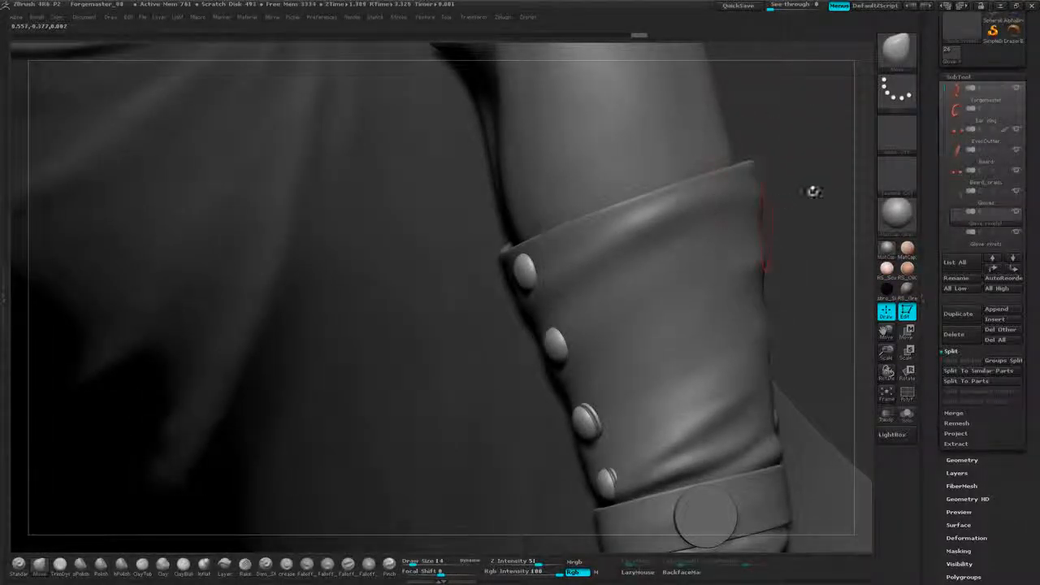
left_click_drag(813, 192, 771, 175)
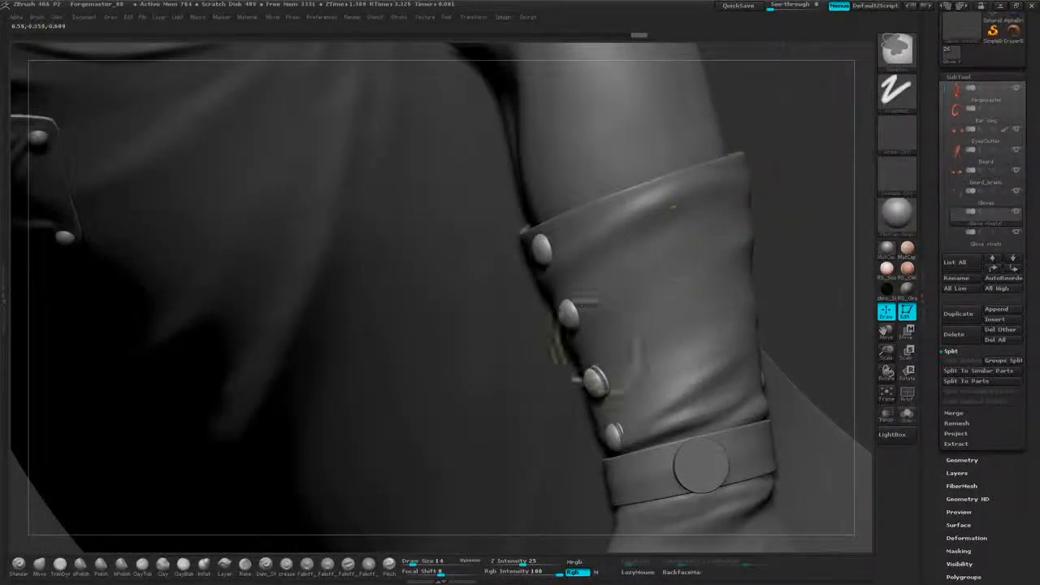
mouse_move(474, 370)
left_mouse_down("ctrl")
mouse_move(531, 426)
mouse_move(655, 508)
mouse_move(683, 486)
left_mouse_up("ctrl")
mouse_move(509, 359)
left_mouse_down("ctrl")
mouse_move(659, 444)
mouse_move(660, 465)
left_mouse_up("ctrl")
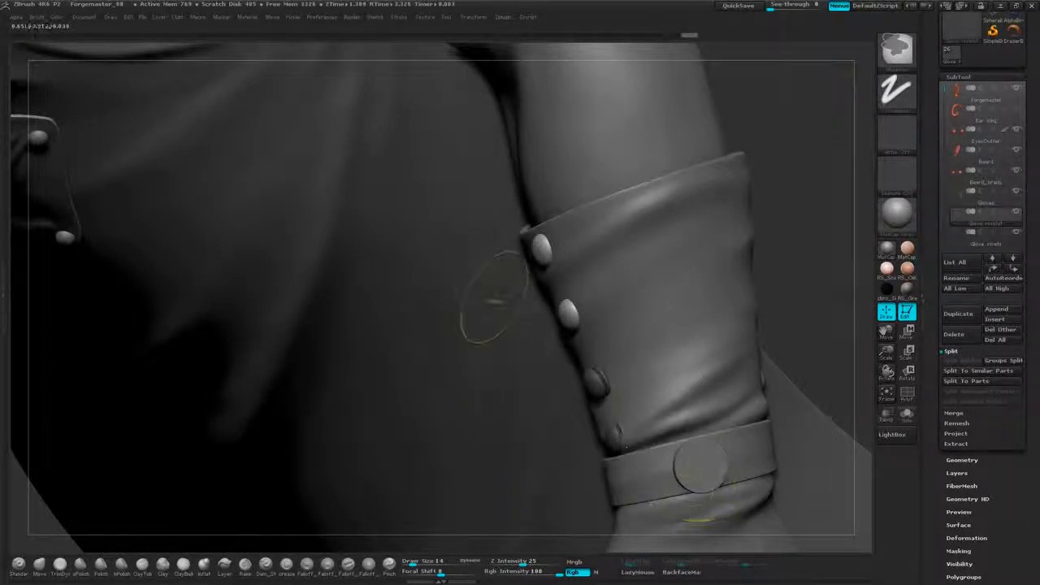
mouse_move(506, 287)
left_mouse_down("ctrl")
mouse_move(621, 360)
mouse_move(726, 517)
left_mouse_up("ctrl")
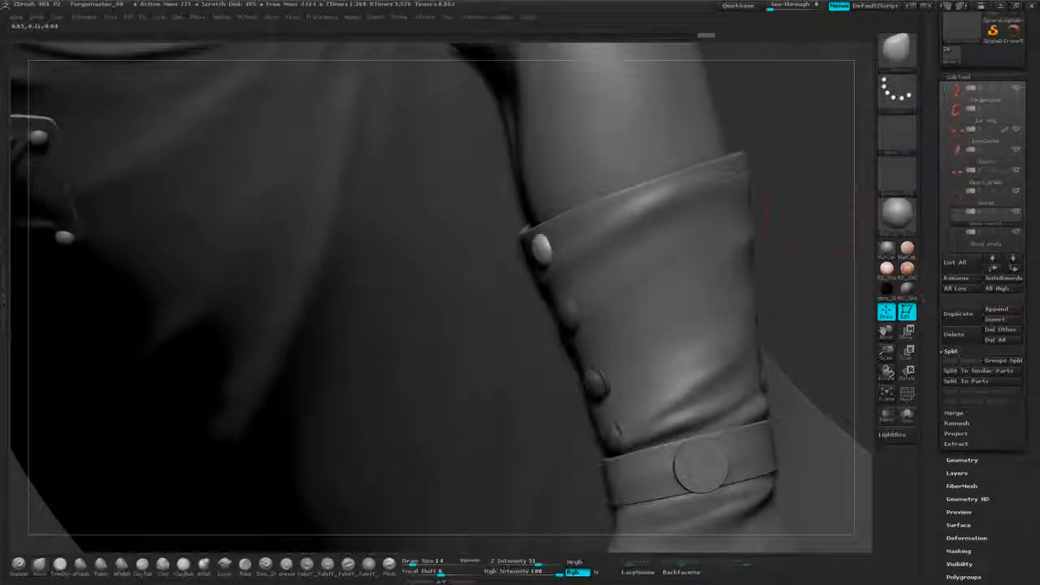
Move the unmasked rivet at the cuff's upper rim with Transpose so it sits flush against the glove surface.
left_click_drag(861, 219, 842, 250, "alt")
left_click(908, 331)
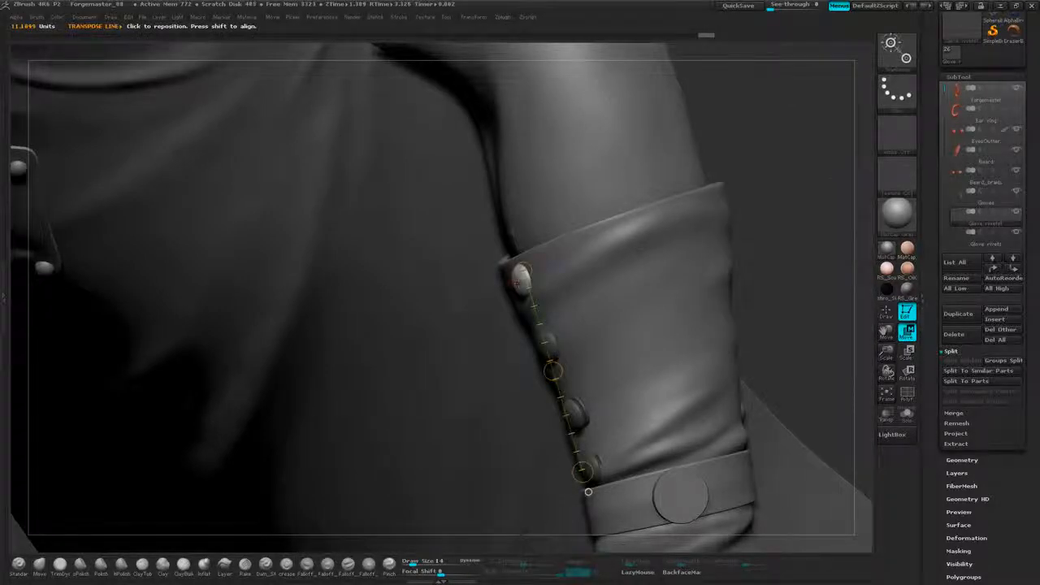
left_click_drag(518, 283, 546, 344)
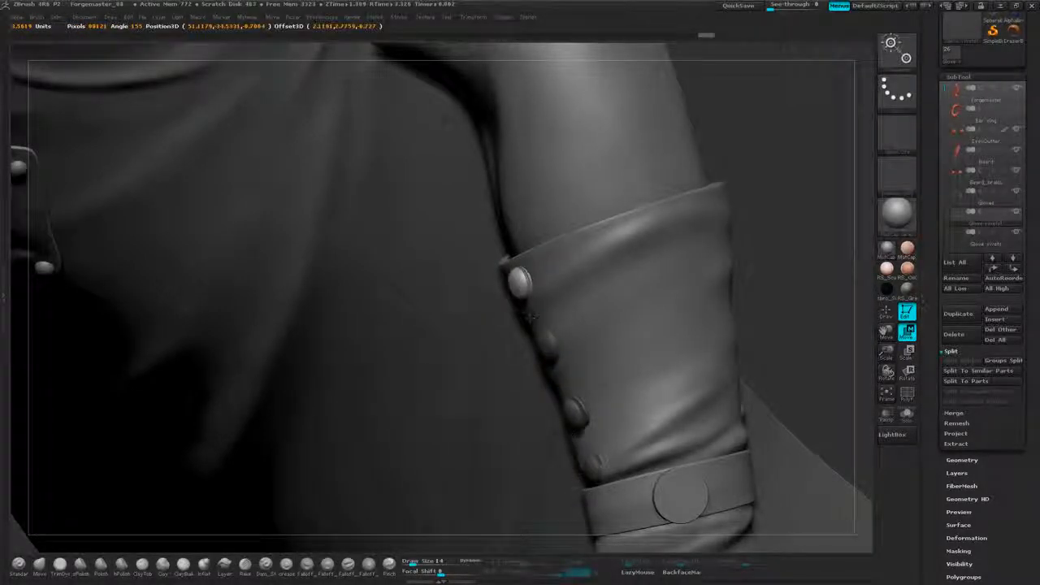
left_click_drag(767, 195, 813, 269)
left_click_drag(813, 268, 845, 264)
right_click_drag(517, 385, 513, 426)
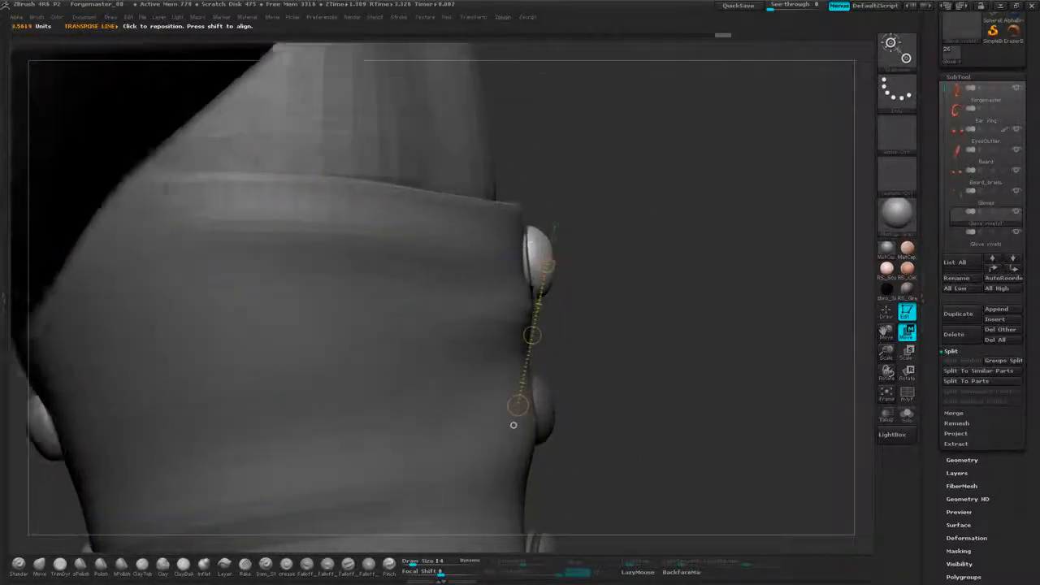
left_click_drag(534, 335, 530, 331)
left_click_drag(773, 281, 632, 272)
left_click_drag(525, 328, 522, 324)
right_click_drag(631, 271, 607, 252)
Mask the upper-rim rivet, unmask the second rivet down, and rotate and move it flush against the cuff.
left_click_drag(740, 81, 496, 191, "ctrl")
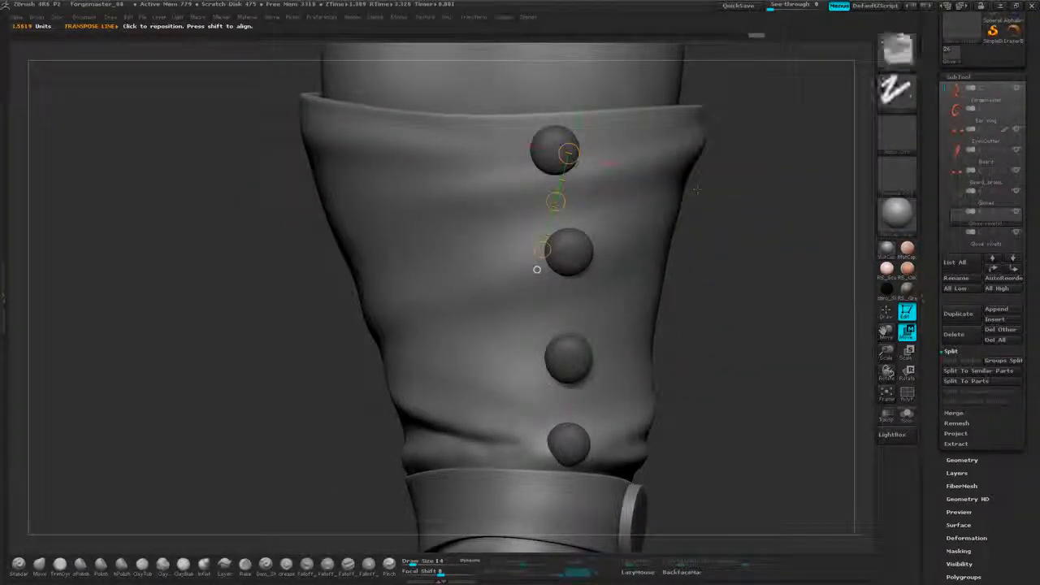
left_click_drag(729, 186, 512, 297, "ctrl+alt")
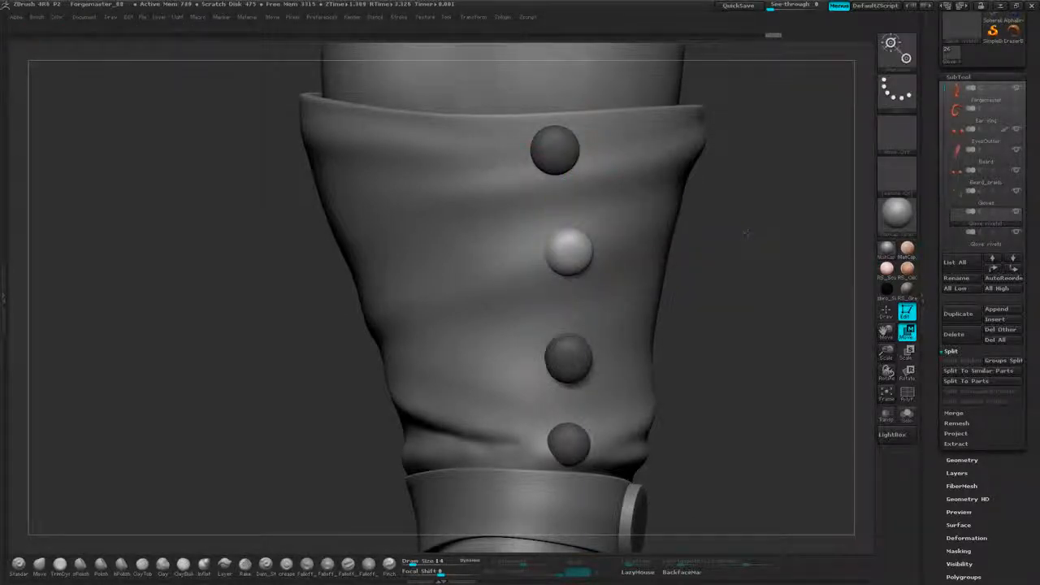
right_click_drag(664, 238, 687, 274, "ctrl")
right_click_drag(504, 310, 382, 290, "alt")
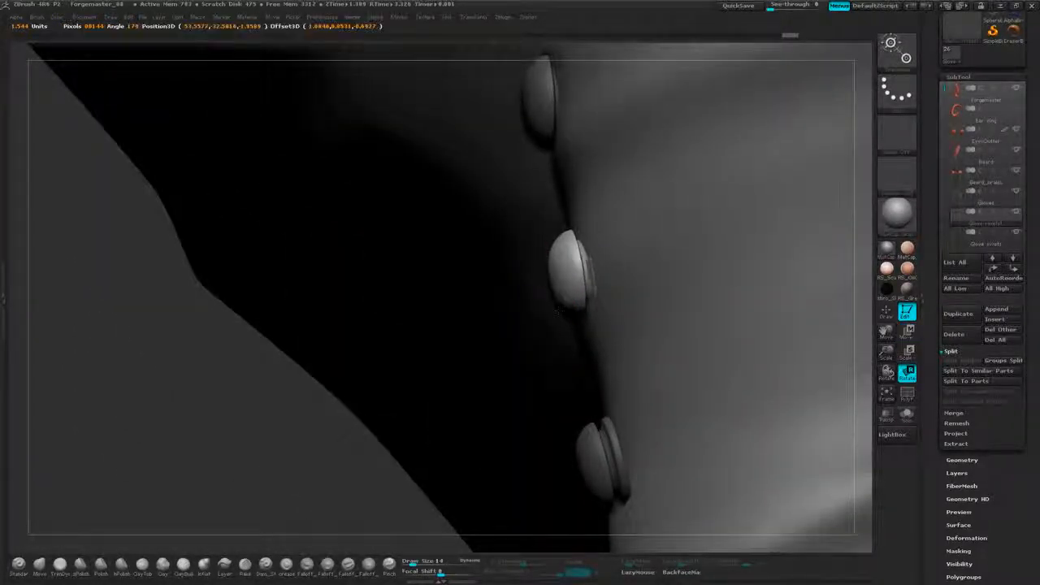
right_click_drag(575, 301, 704, 302)
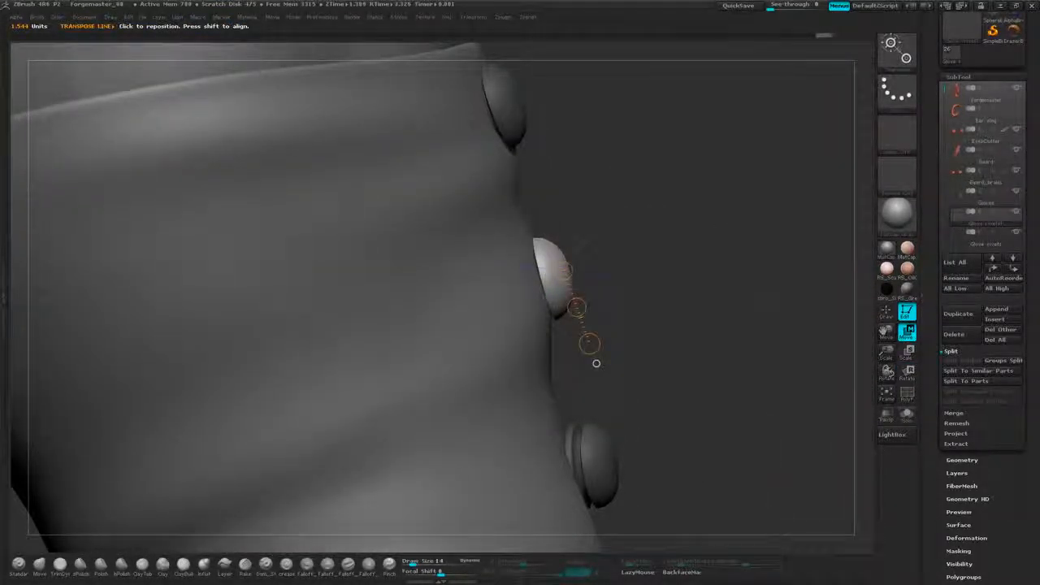
left_click_drag(715, 357, 859, 209, "alt")
Isolate the third rivet from the cuff's rim by masking the others, and rotate and move it flush against the glove.
key("q")
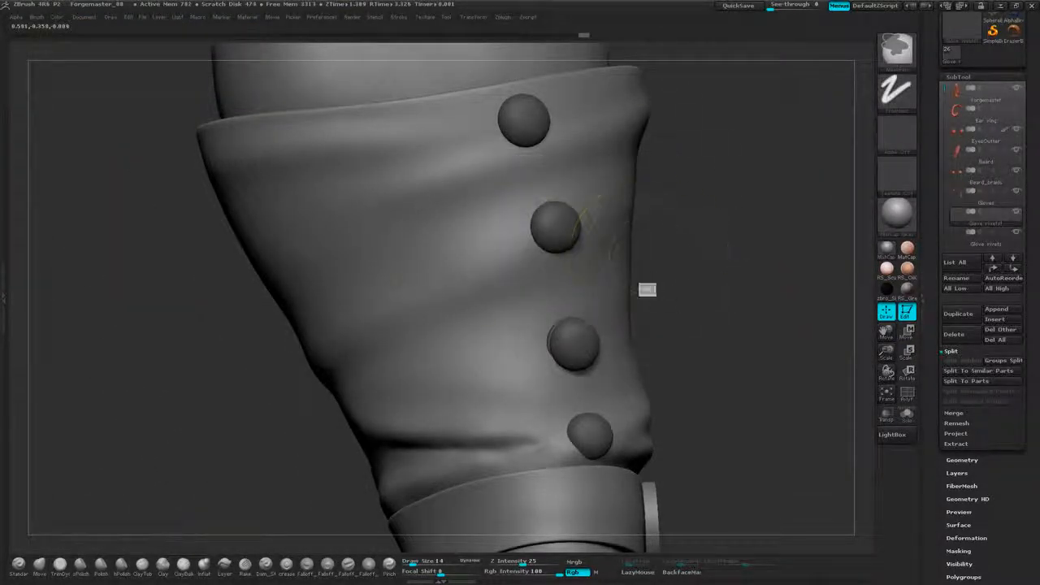
left_click_drag(654, 284, 521, 380, "ctrl")
left_click_drag(719, 276, 785, 241, "alt")
left_click(908, 373)
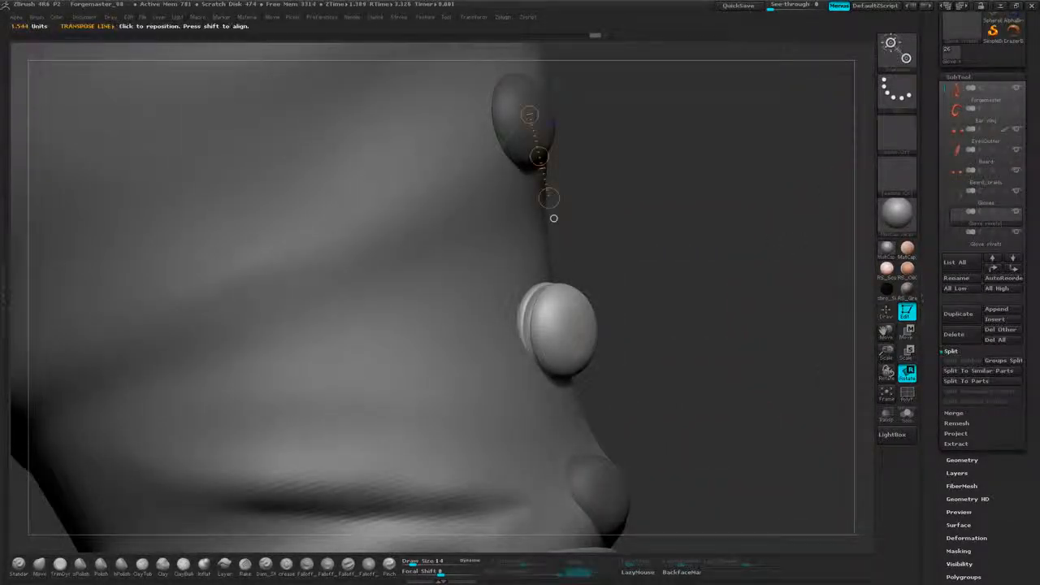
left_click_drag(650, 390, 687, 388)
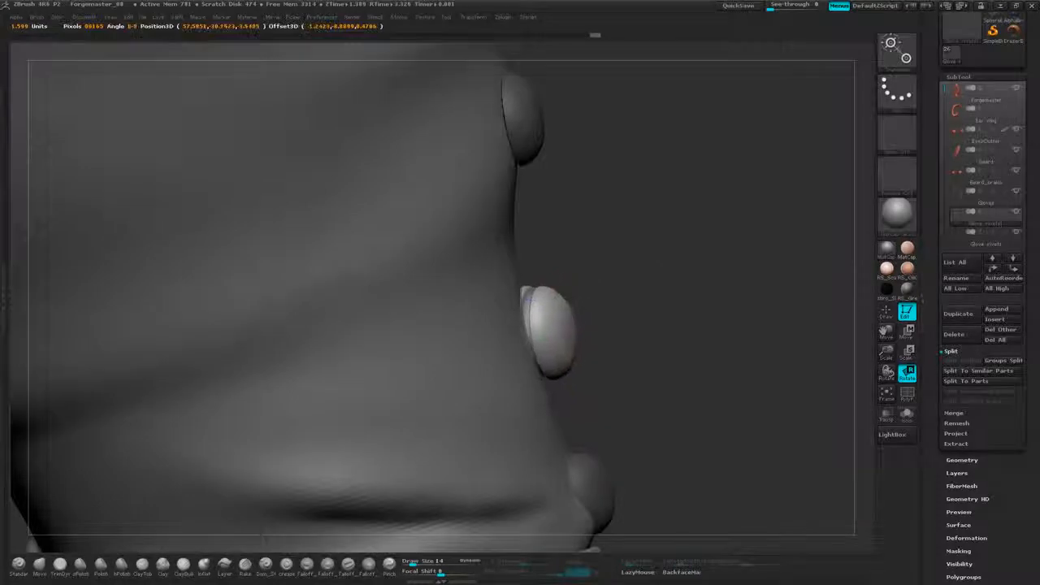
left_click_drag(571, 305, 563, 307)
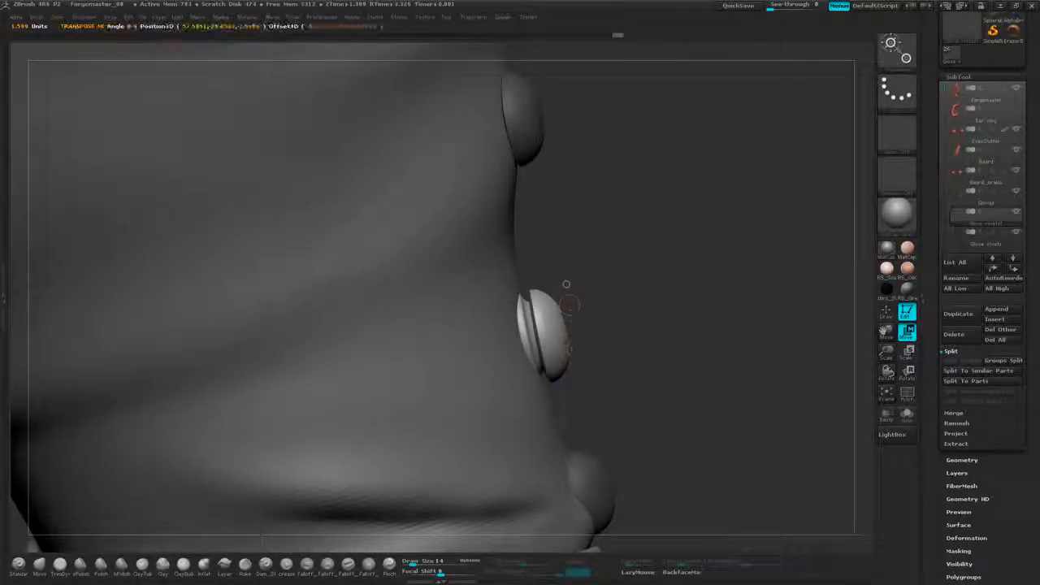
mouse_move(699, 382)
left_mouse_down()
mouse_move(544, 378)
mouse_move(691, 378)
left_mouse_up()
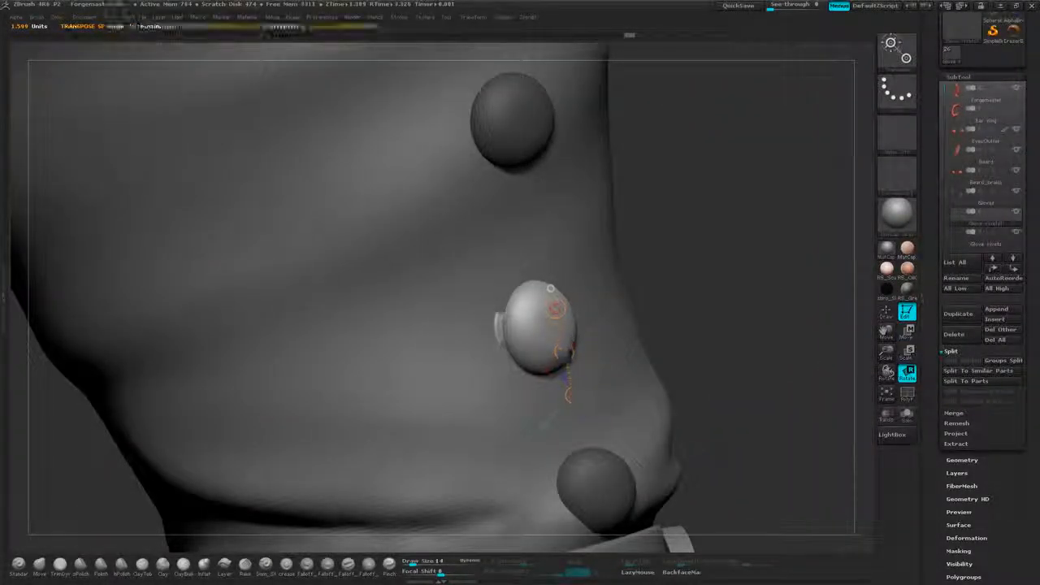
left_click_drag(565, 352, 572, 352)
left_click_drag(707, 374, 602, 371)
left_click_drag(529, 290, 851, 218)
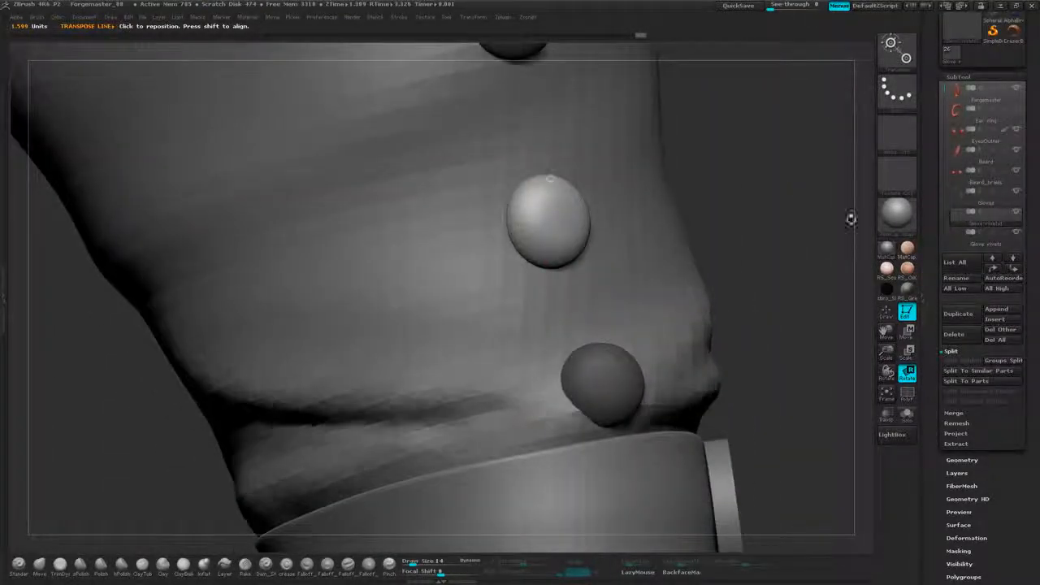
Return to Draw mode, mask the third rivet and unmask only the one nearest the wrist.
left_click(887, 312)
left_click_drag(736, 313, 716, 269)
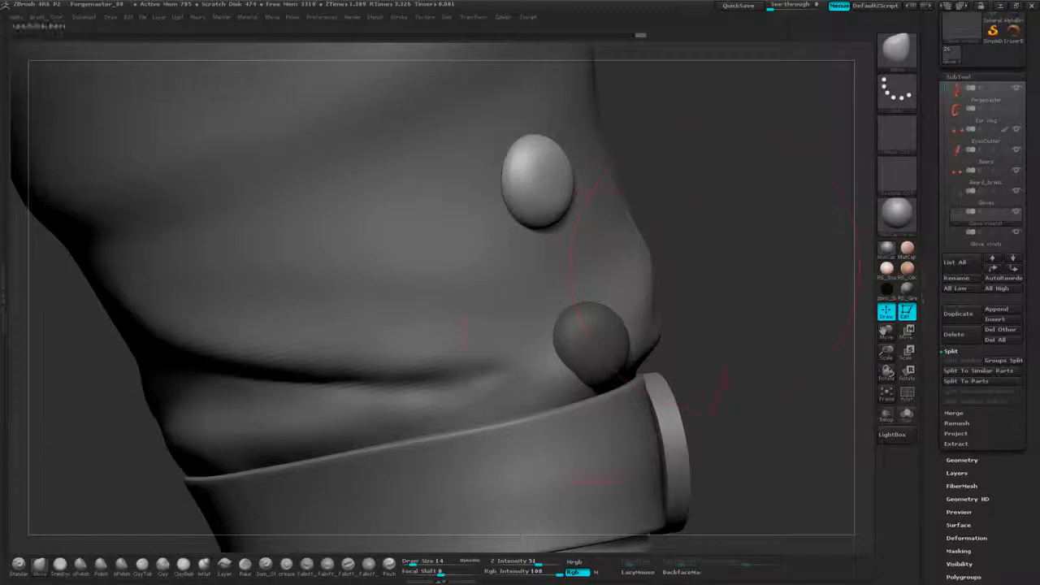
mouse_move(714, 220)
left_mouse_down("alt")
mouse_move(723, 130)
mouse_move(743, 188)
mouse_move(495, 380)
left_mouse_up("alt")
mouse_move(732, 344)
left_mouse_down("alt")
mouse_move(725, 275)
mouse_move(718, 308)
mouse_move(542, 429)
mouse_move(692, 371)
mouse_move(715, 349)
left_mouse_up("alt")
mouse_move(753, 294)
left_mouse_down("ctrl+alt")
mouse_move(560, 395)
mouse_move(519, 454)
left_mouse_up("ctrl+alt")
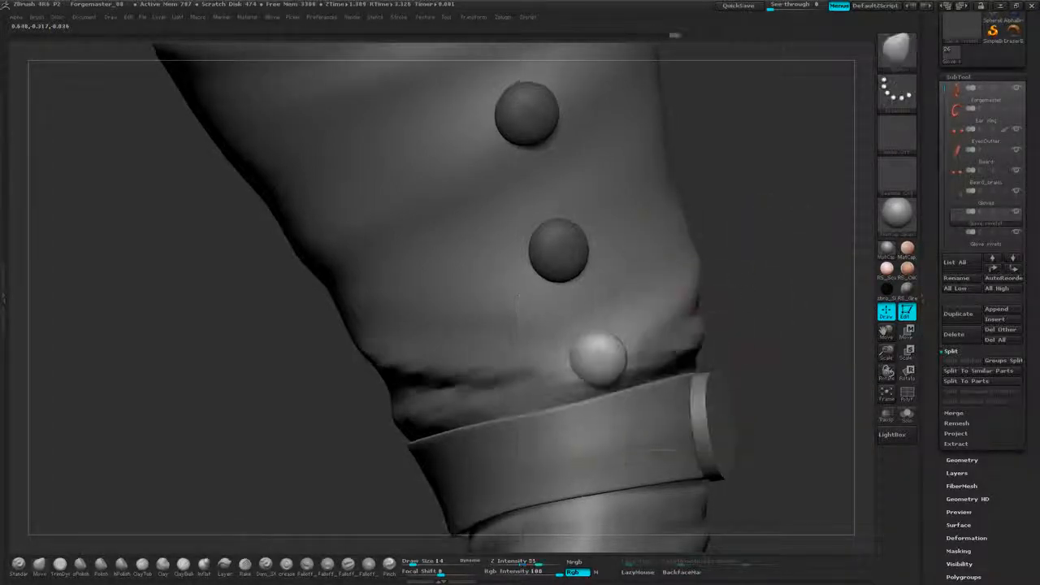
Rotate and move the rivet nearest the wrist with Transpose until it lies flush on the cuff.
left_click_drag(744, 406, 752, 464, "alt")
left_click(908, 333)
left_click_drag(785, 272, 874, 291)
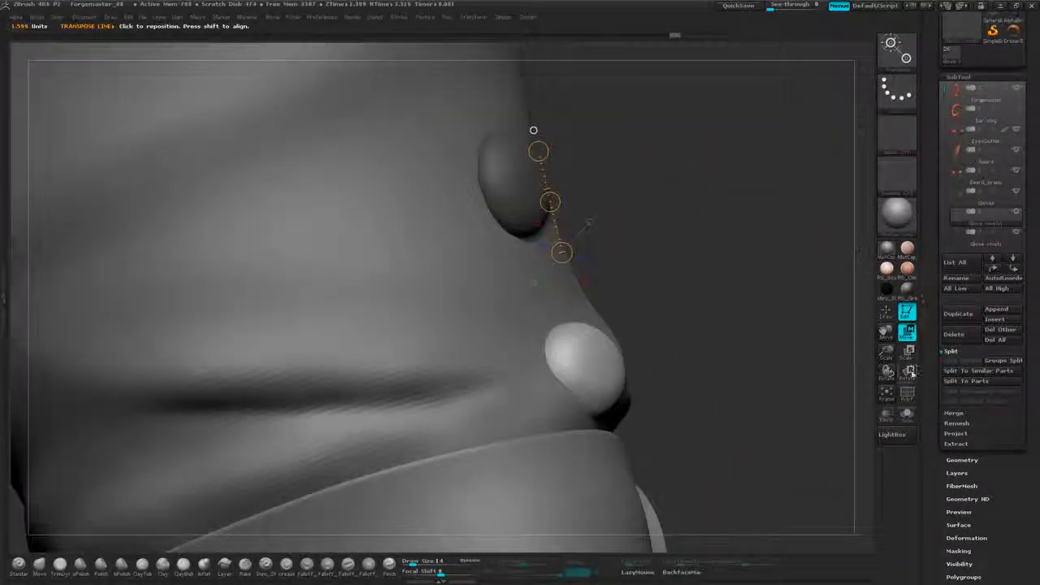
left_click(908, 373)
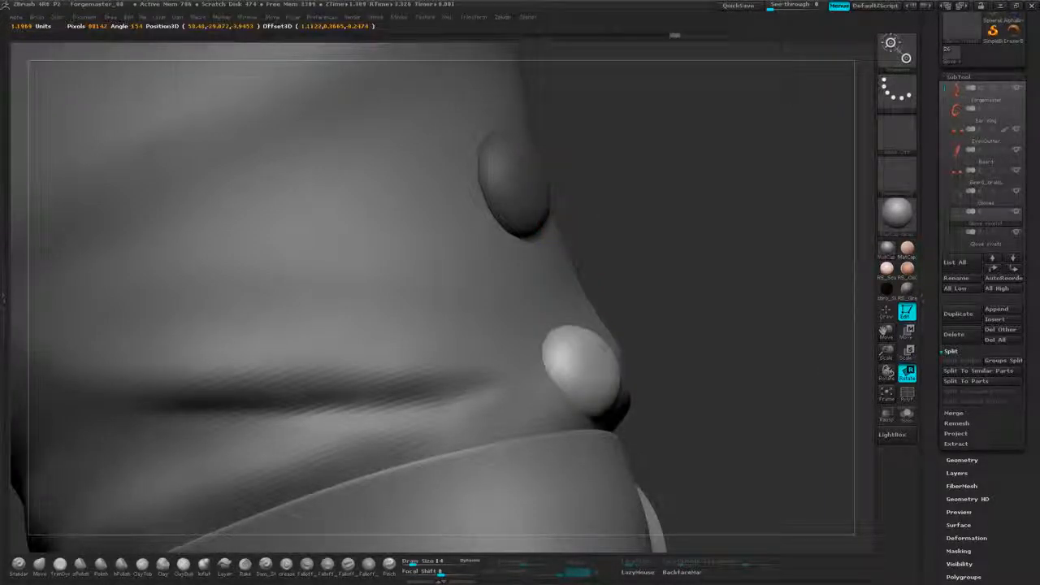
left_click_drag(813, 325, 655, 337)
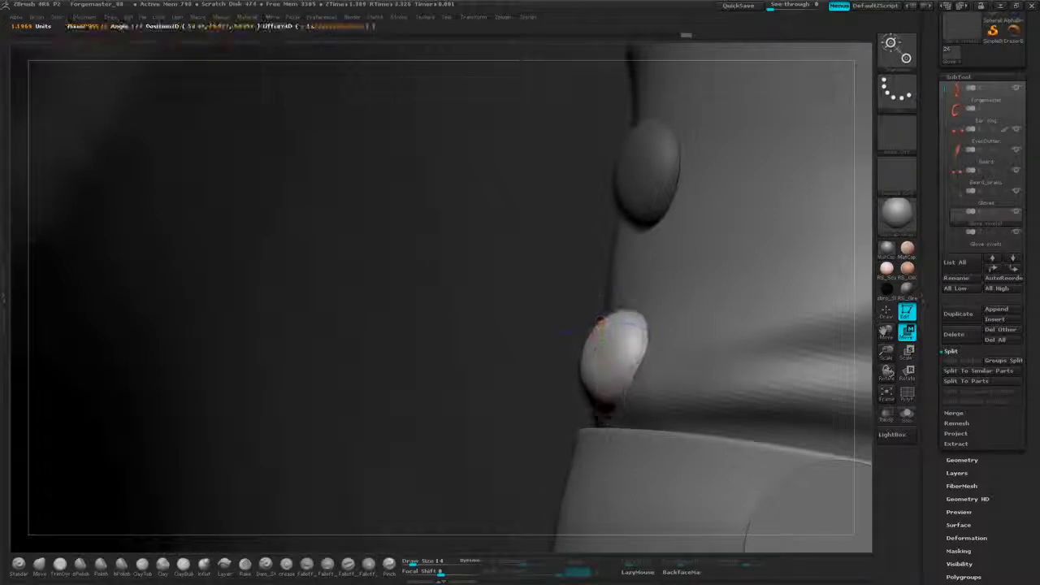
left_click_drag(602, 358, 599, 357)
left_click_drag(483, 348, 402, 352)
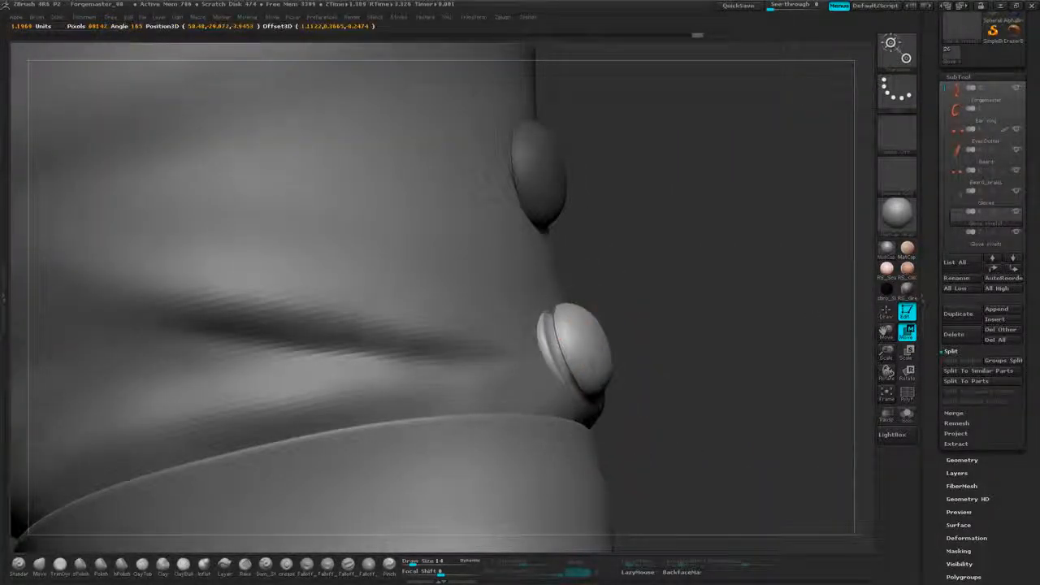
left_click_drag(699, 374, 736, 367)
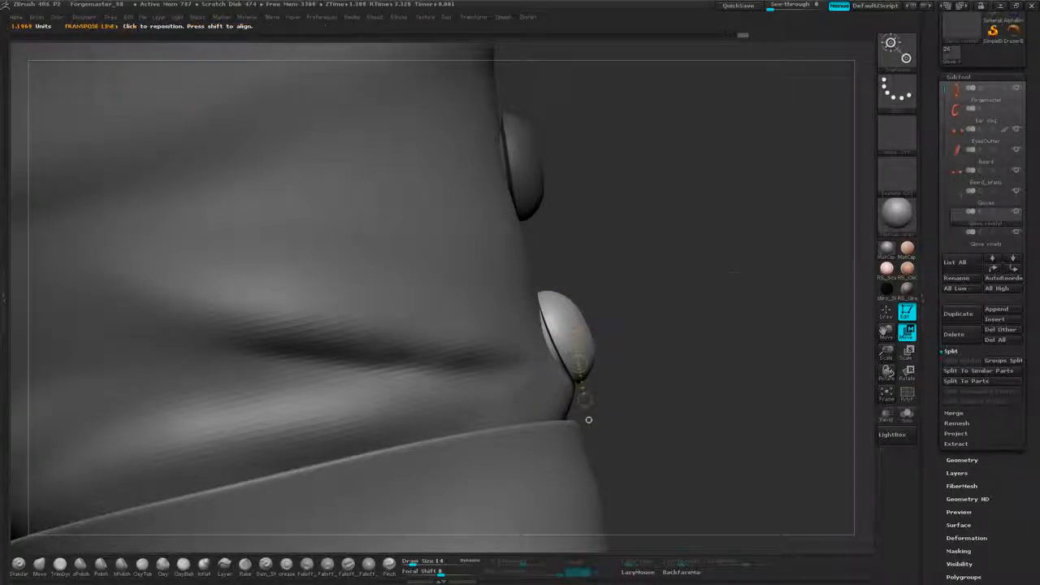
left_click_drag(734, 273, 689, 297)
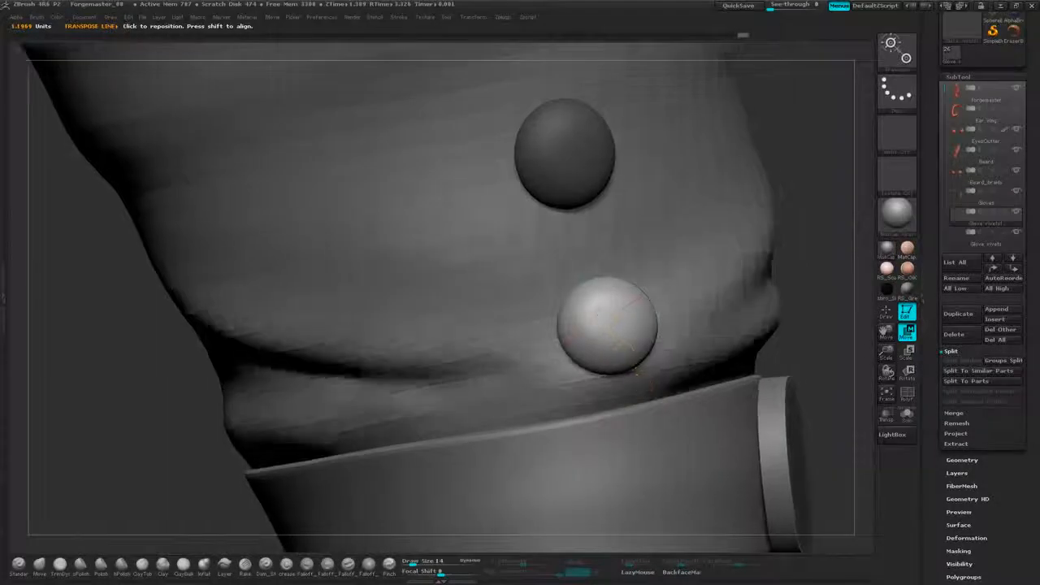
right_click_drag(656, 403, 616, 390, "ctrl")
Return to Draw mode and clear the mask from the duplicated rivet row.
left_click(888, 314)
mouse_move(774, 205)
right_mouse_down("alt")
mouse_move(770, 260)
mouse_move(734, 241)
mouse_move(741, 246)
mouse_move(742, 223)
right_mouse_up("alt")
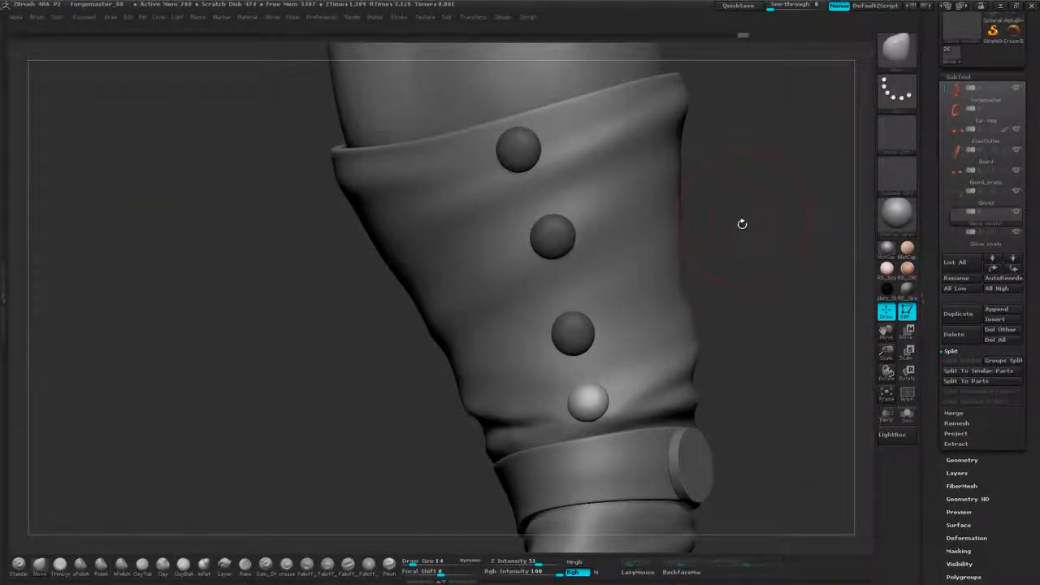
left_click_drag(734, 210, 740, 221, "ctrl")
right_click_drag(740, 236, 696, 261, "alt")
left_click_drag(697, 261, 728, 213, "alt")
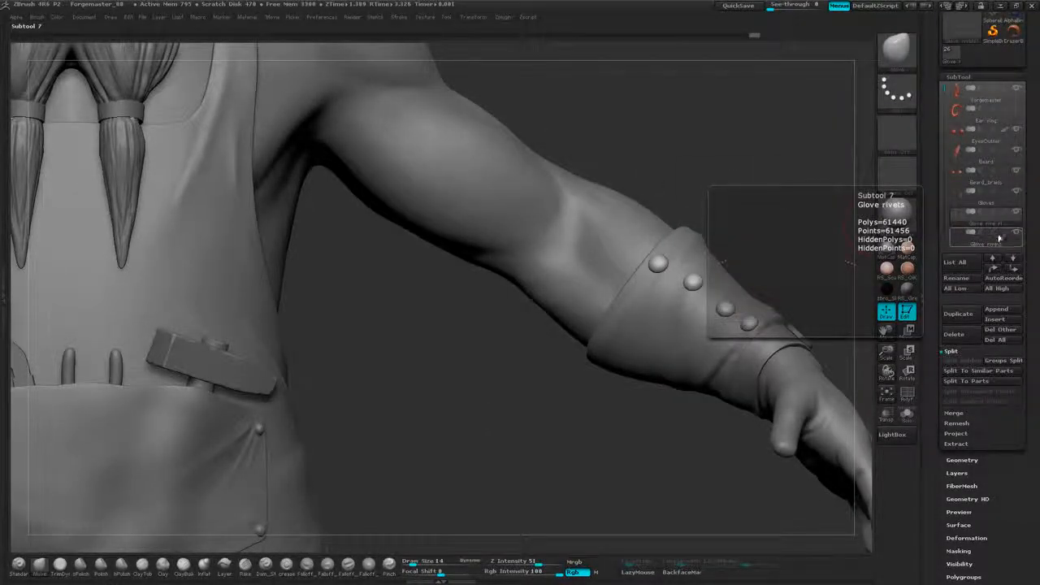
Merge the duplicated rivet row with the Glove rivets subtool below it using MergeDown.
left_click_drag(969, 359, 1024, 321)
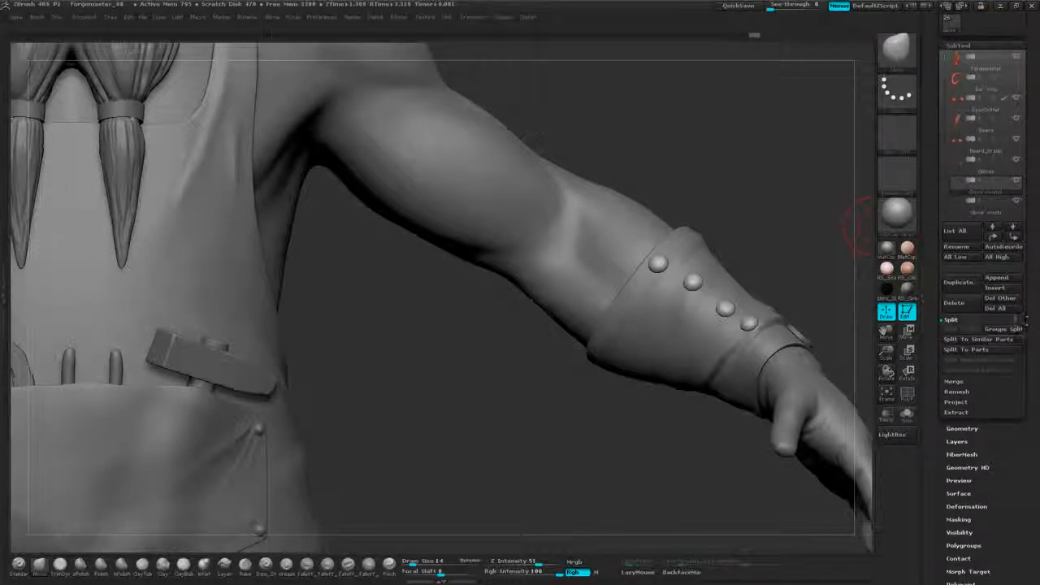
left_click(956, 382)
left_click(961, 339)
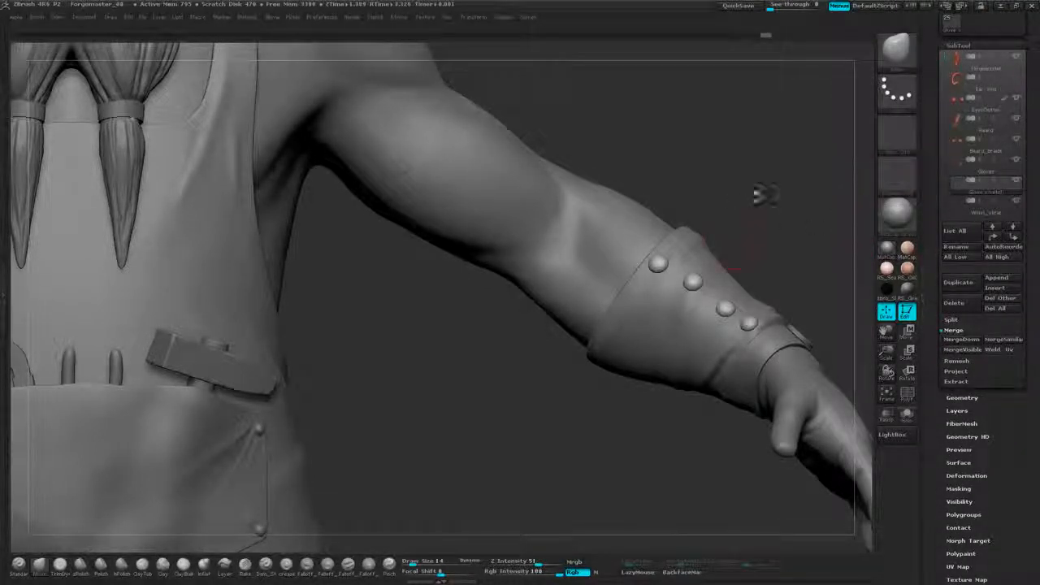
left_click_drag(764, 194, 683, 257)
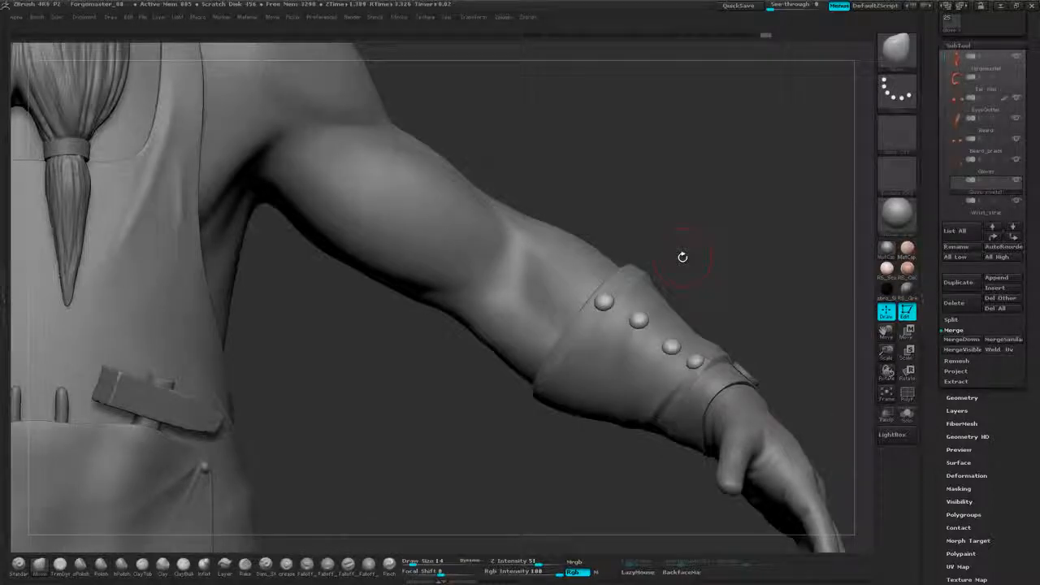
Move the Pouch2 subtool one place down the subtool order and rename it "Pouch rivet".
left_click_drag(942, 59, 945, 84)
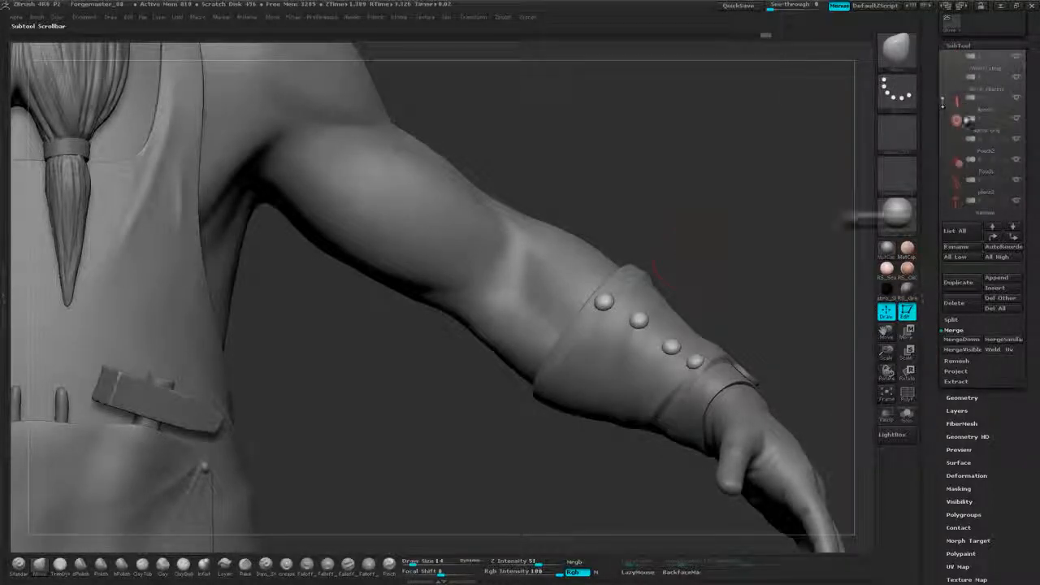
left_click(1007, 157)
left_click(1013, 227)
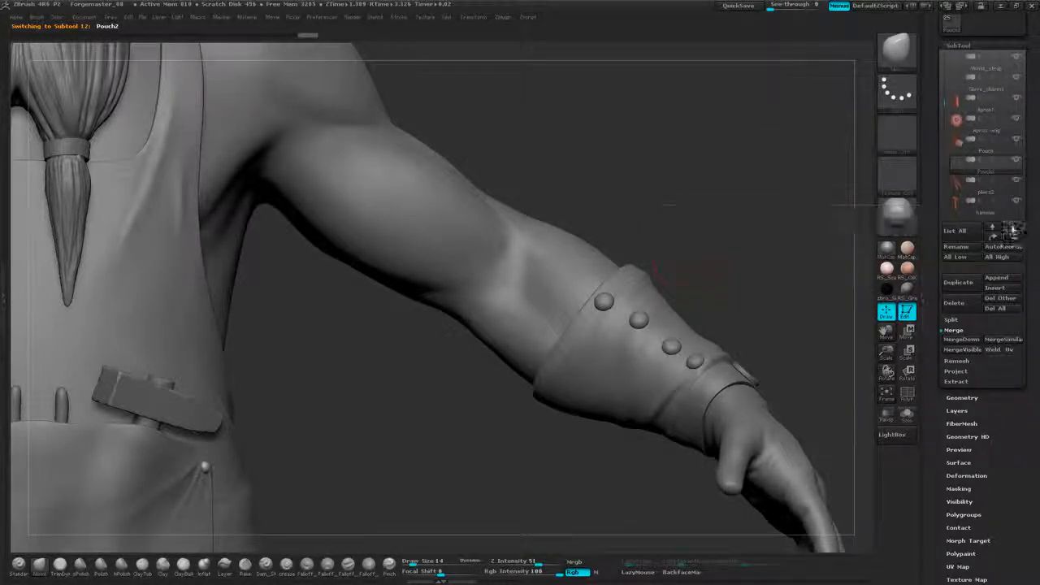
left_click(979, 245)
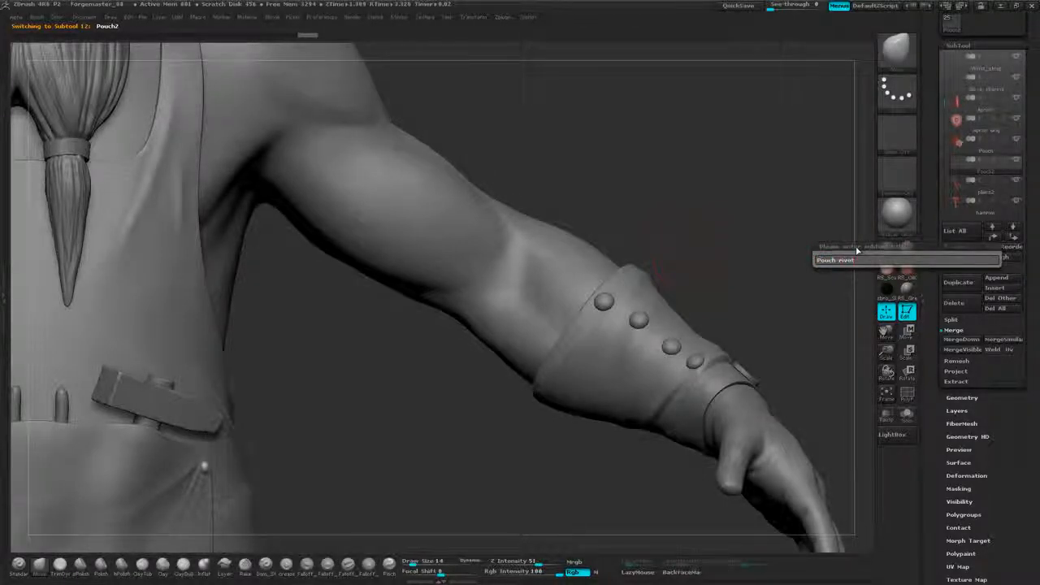
key("Return")
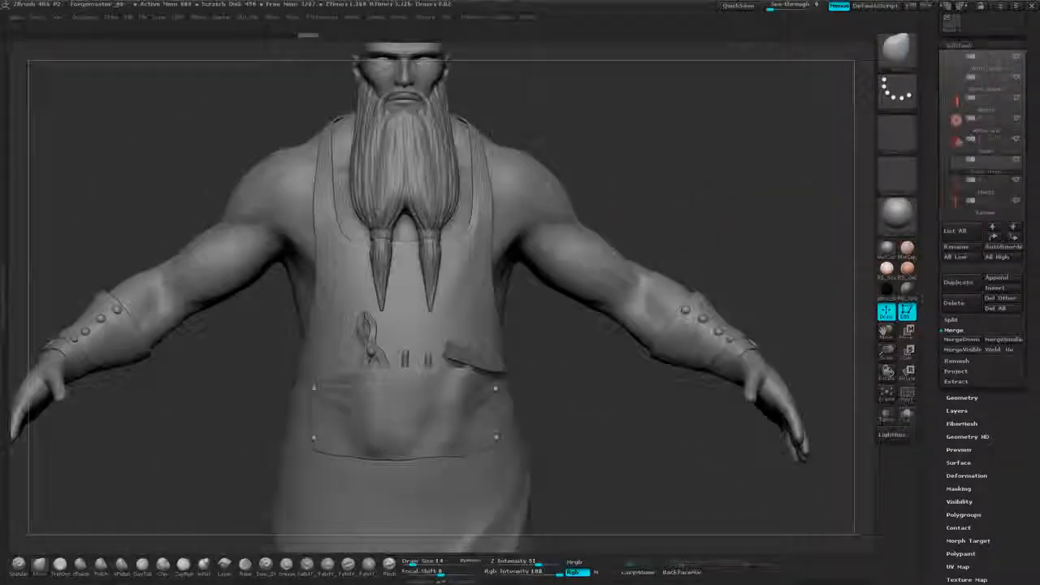
Select the Boots subtool and duplicate it.
left_click_drag(679, 182, 790, 130, "alt")
left_click_drag(728, 370, 725, 285, "alt")
left_click_drag(737, 432, 724, 291, "alt")
left_click_drag(724, 291, 769, 224)
left_click(963, 283)
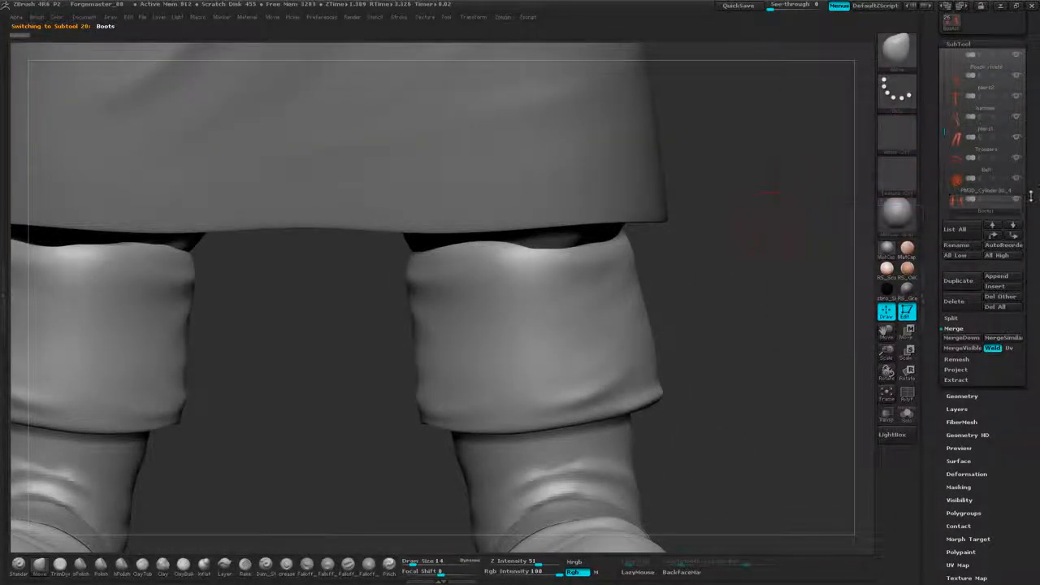
left_click_drag(1030, 195, 1030, 193)
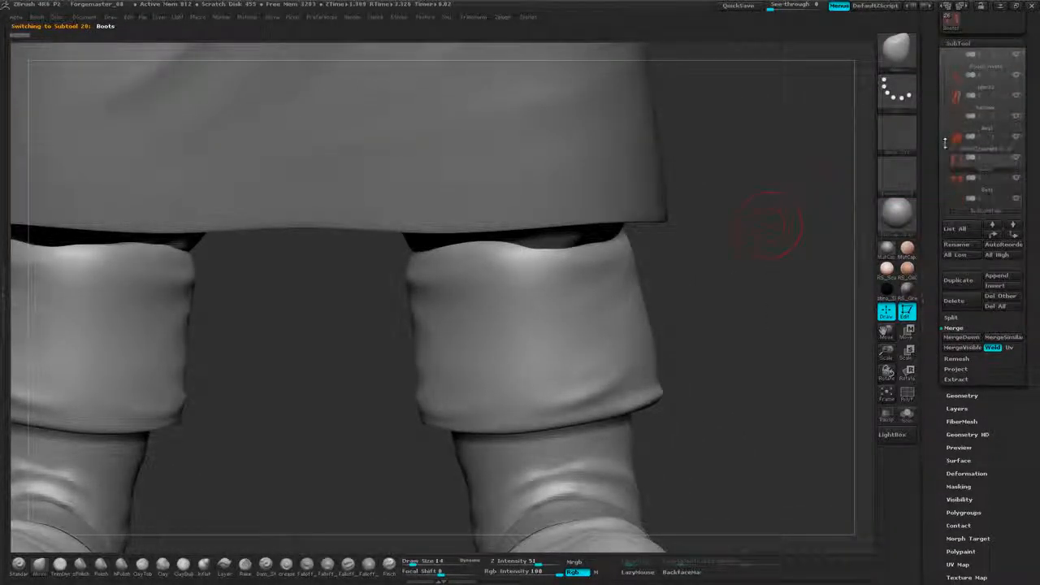
left_click_drag(785, 209, 845, 122, "alt")
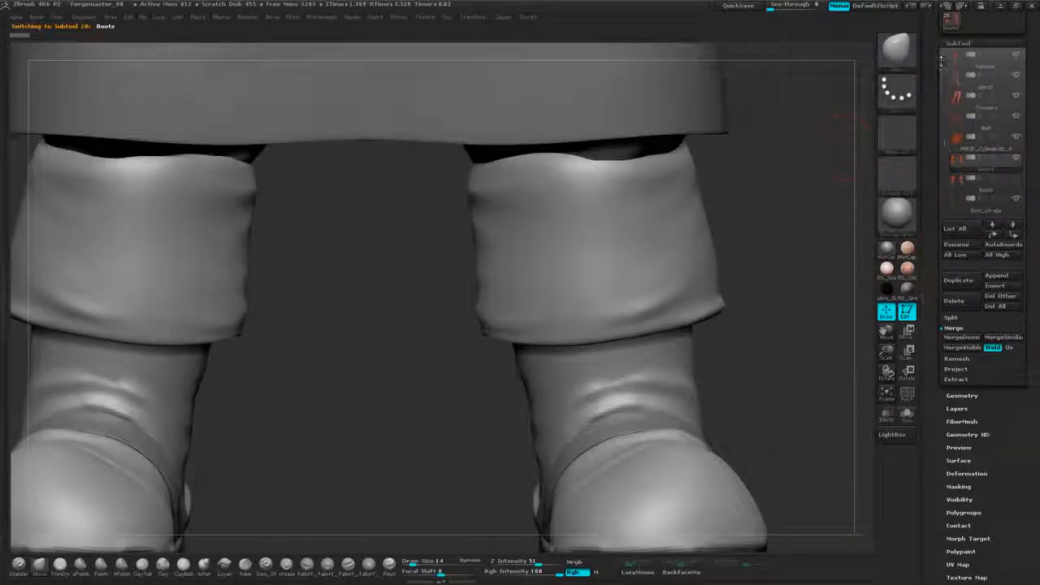
left_click(964, 43)
left_click(967, 55)
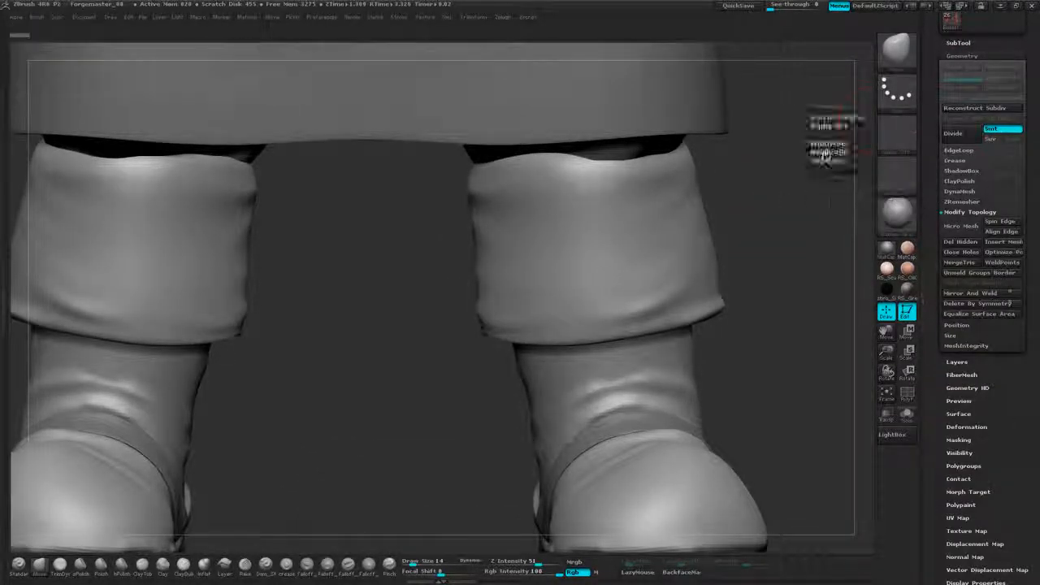
left_click_drag(817, 163, 792, 306, "alt")
left_click(959, 42)
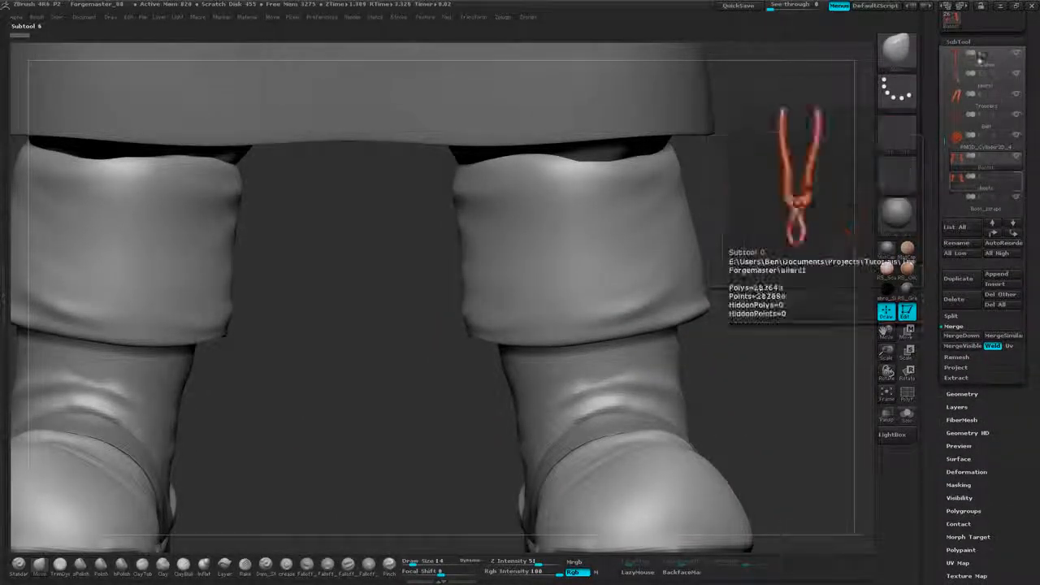
Reconstruct the duplicated boots' lower subdivision levels and delete the higher levels, keeping only the lowest-resolution mesh.
left_click(967, 37)
left_click(1003, 54)
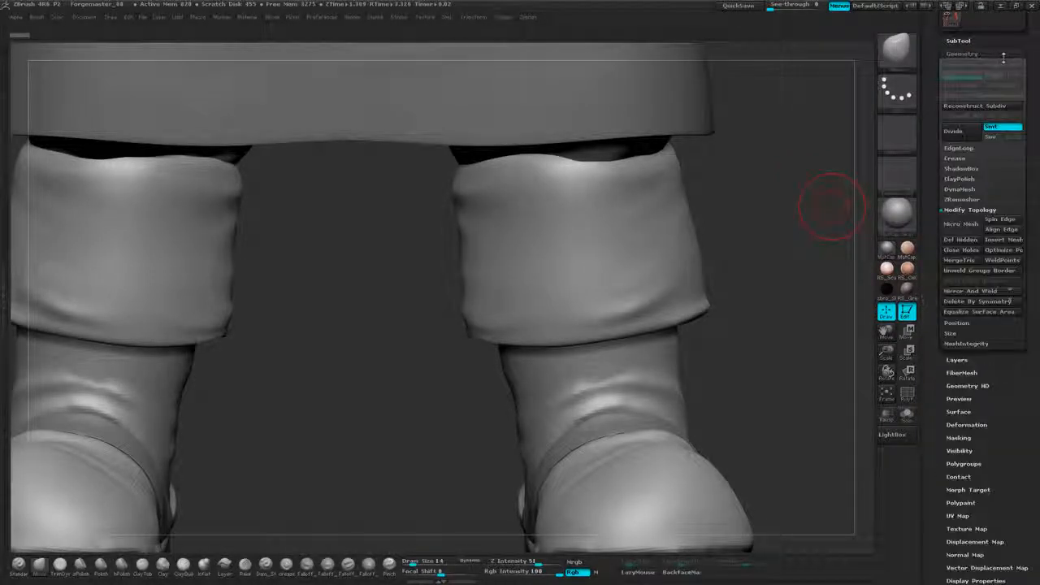
left_click(958, 109)
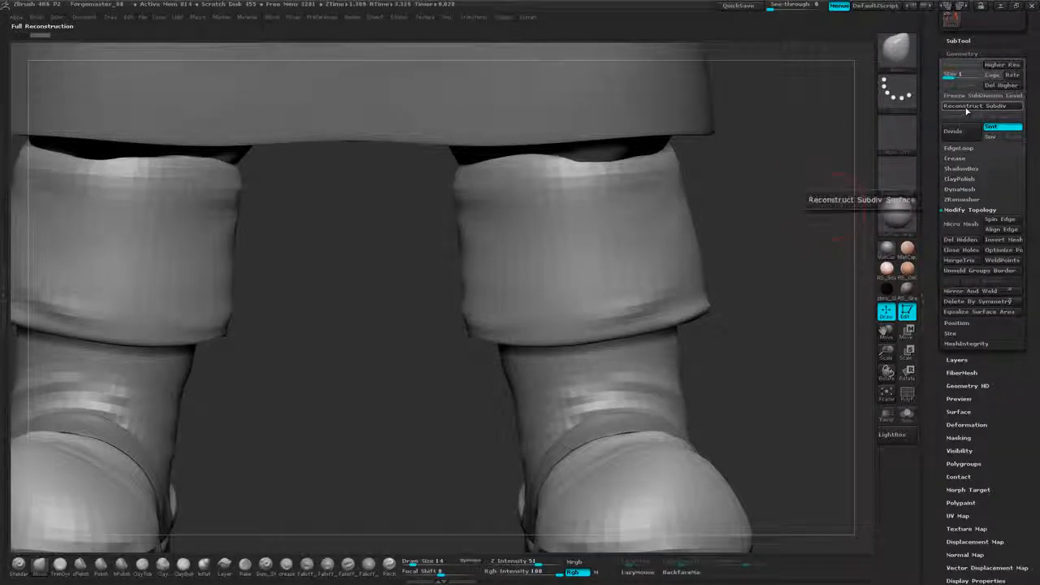
left_click_drag(769, 260, 797, 201, "alt")
left_click(1004, 86)
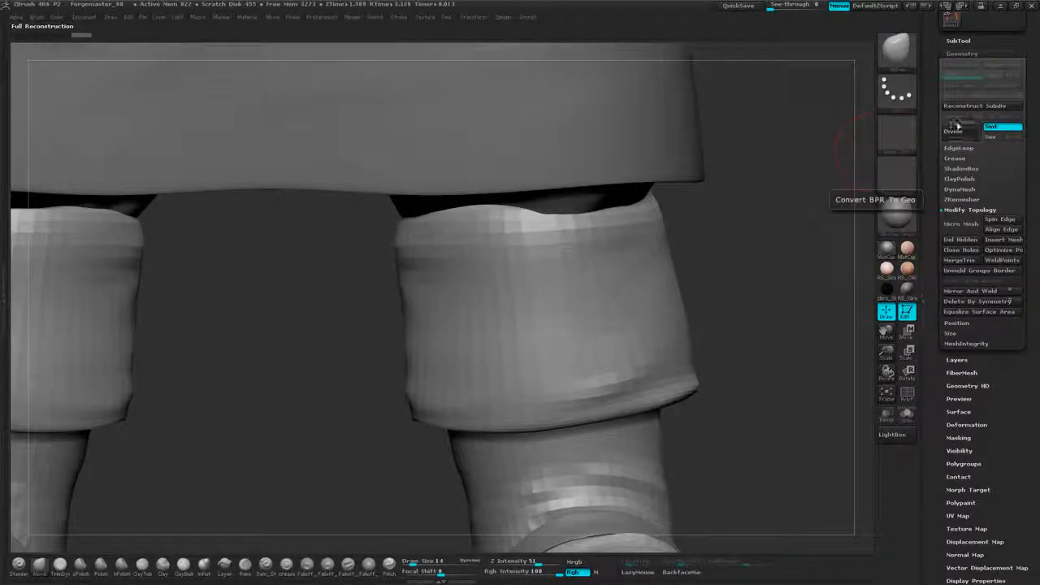
left_click_drag(771, 311, 786, 202, "alt")
mouse_move(787, 203)
left_mouse_down()
mouse_move(842, 202)
mouse_move(792, 200)
left_mouse_up()
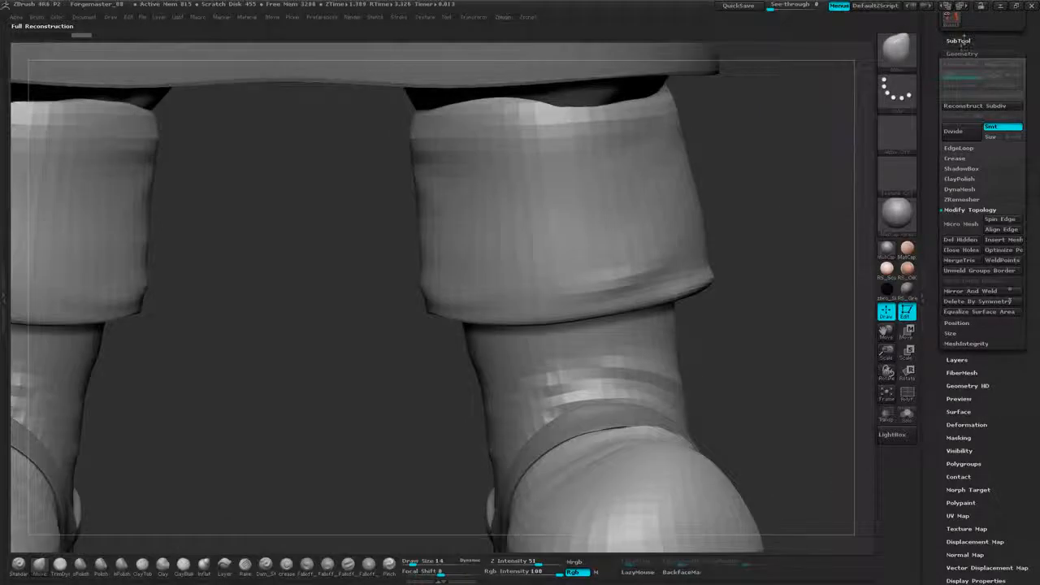
Select the original Boots subtool, reconstruct its two lower subdivision levels, and set it back to the highest level, SDiv 3.
left_click(959, 39)
left_click(986, 167)
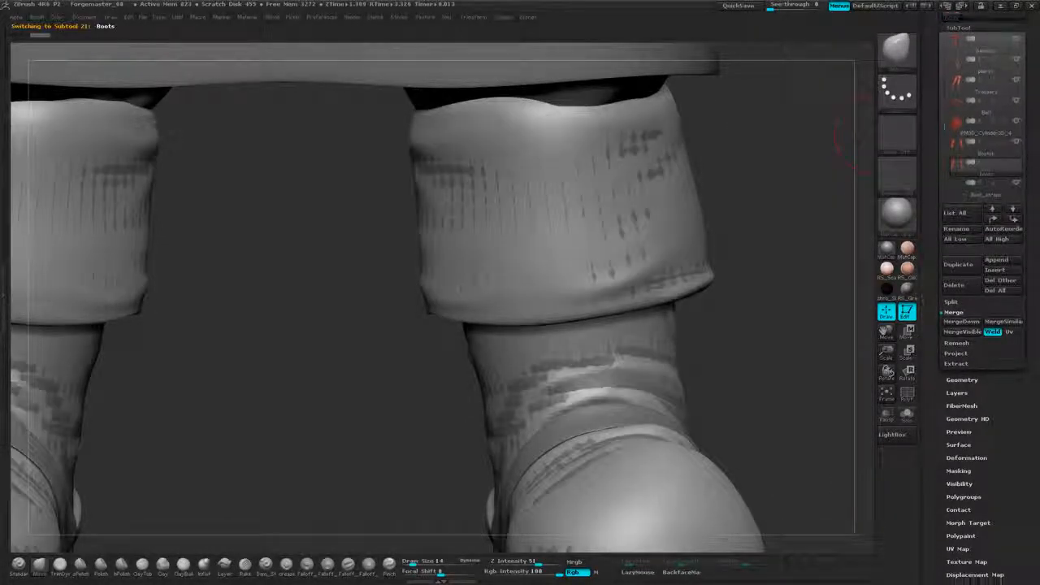
left_click(967, 28)
left_click(963, 40)
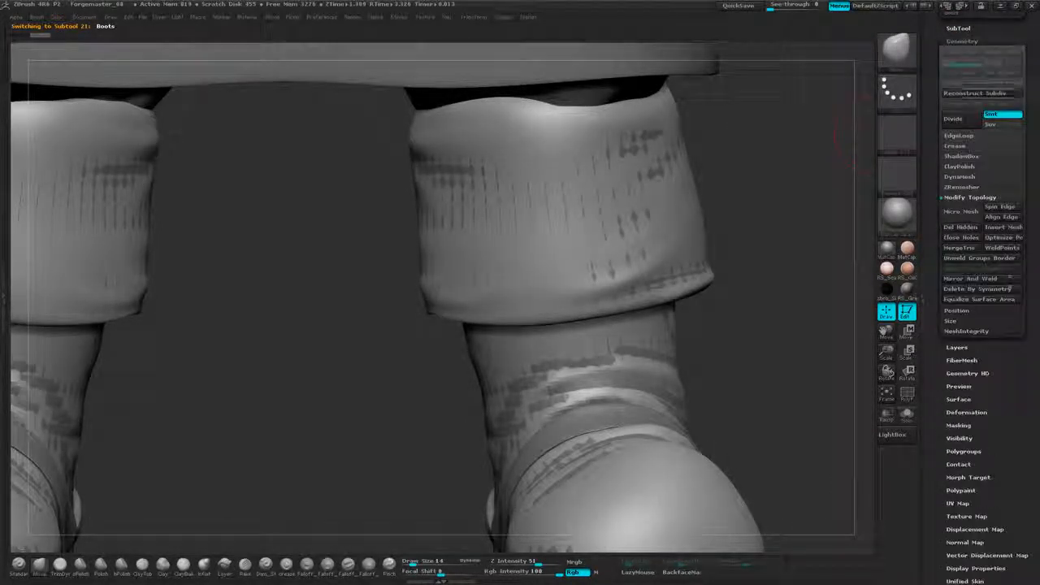
left_click(969, 94)
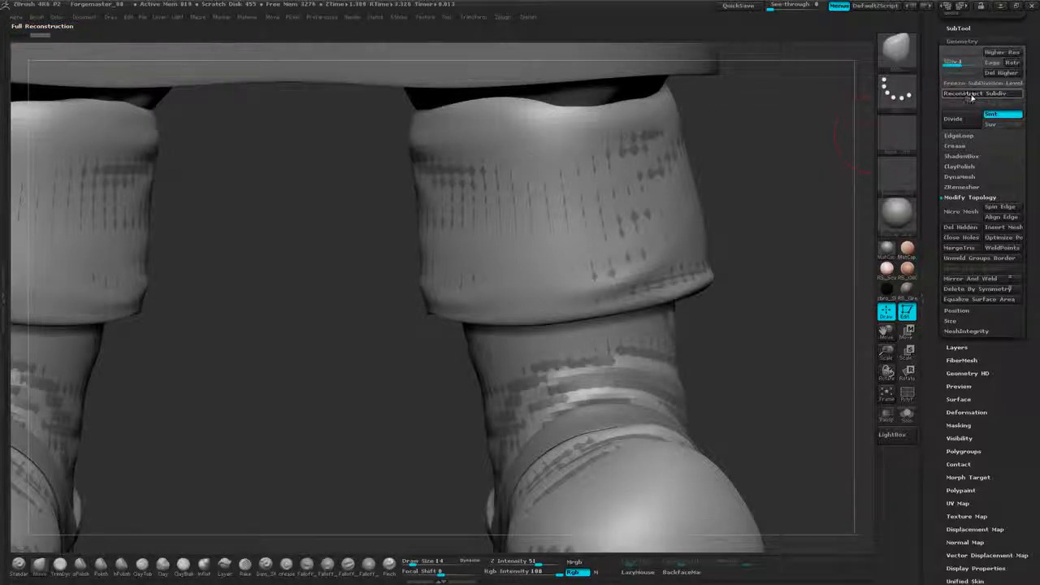
left_click(976, 95)
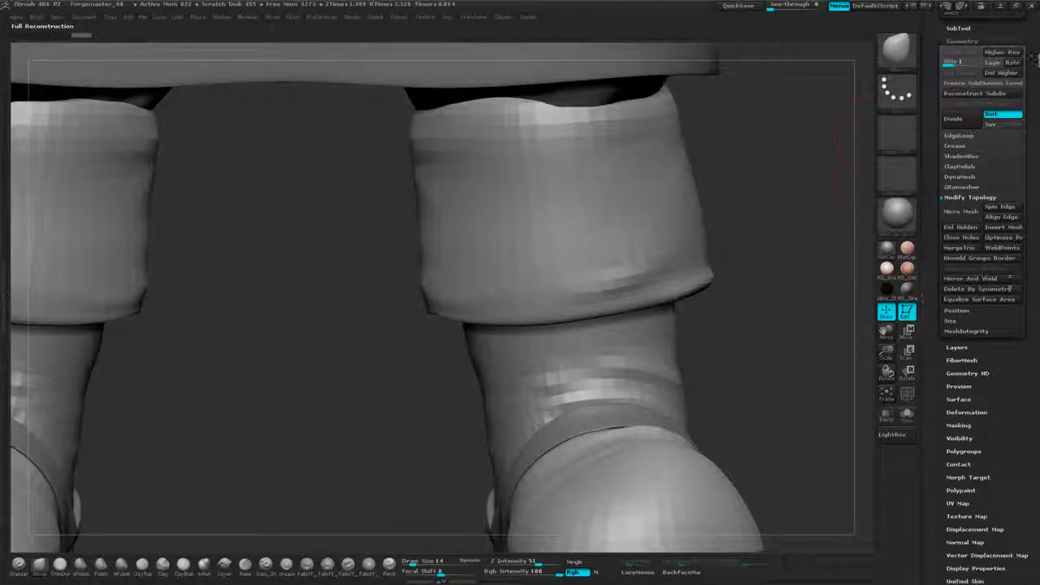
left_click_drag(1034, 57, 1027, 75)
left_click(975, 84)
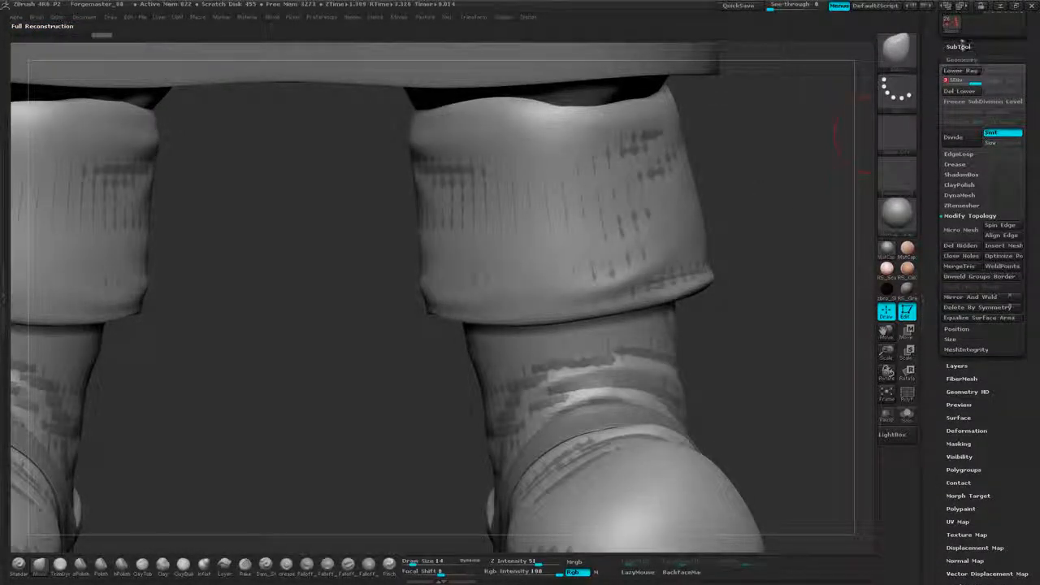
Hide the original Boots subtool and make its low-resolution duplicate, Boots1, the active subtool.
left_click(963, 47)
left_click_drag(1035, 107, 1035, 100)
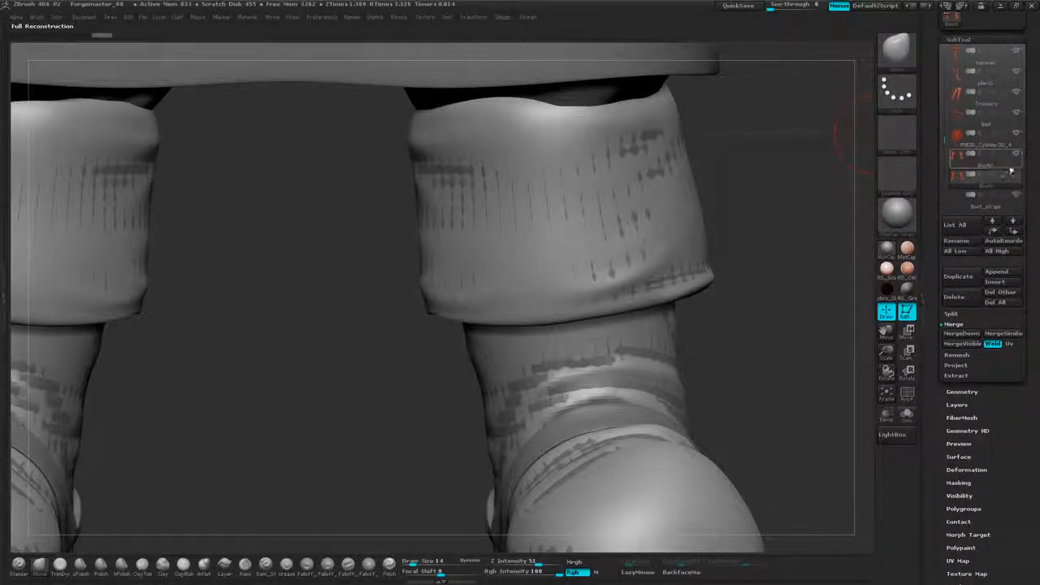
left_click(1015, 174)
left_click_drag(760, 208, 743, 266)
left_click_drag(655, 463, 789, 65, "alt")
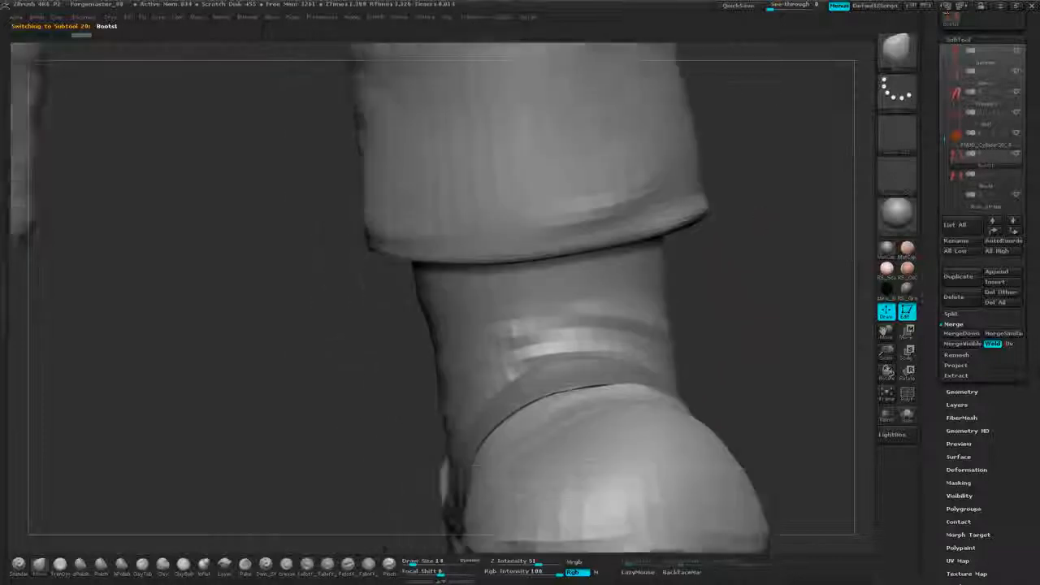
left_click_drag(837, 213, 873, 210)
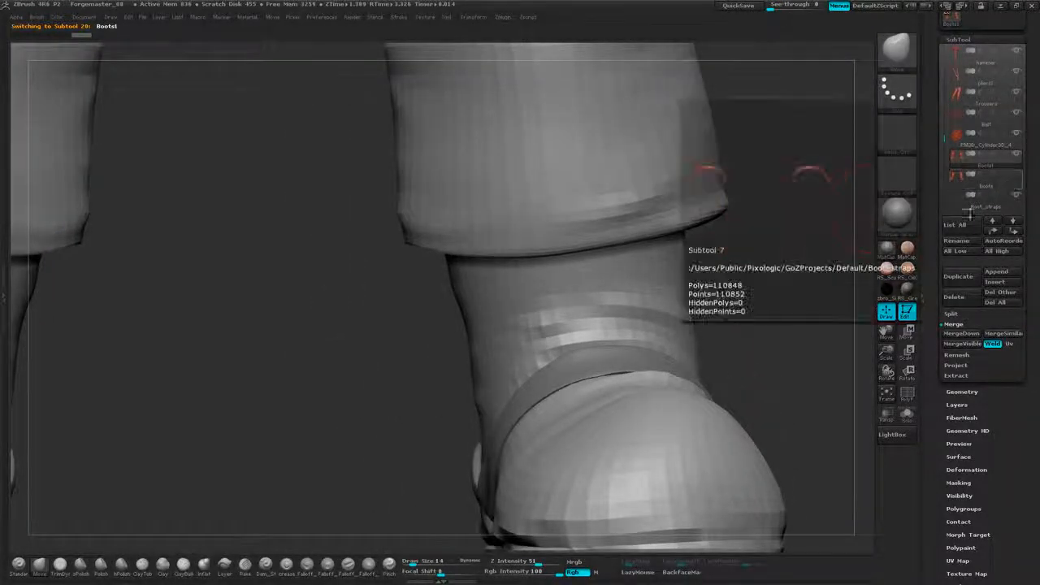
left_click_drag(770, 163, 750, 275, "alt")
With the IMM Clothing brush, insert the SnapTheDot assembly on the boot cuff's front, and switch the insert mesh to Snap Top Half.
left_click(893, 60)
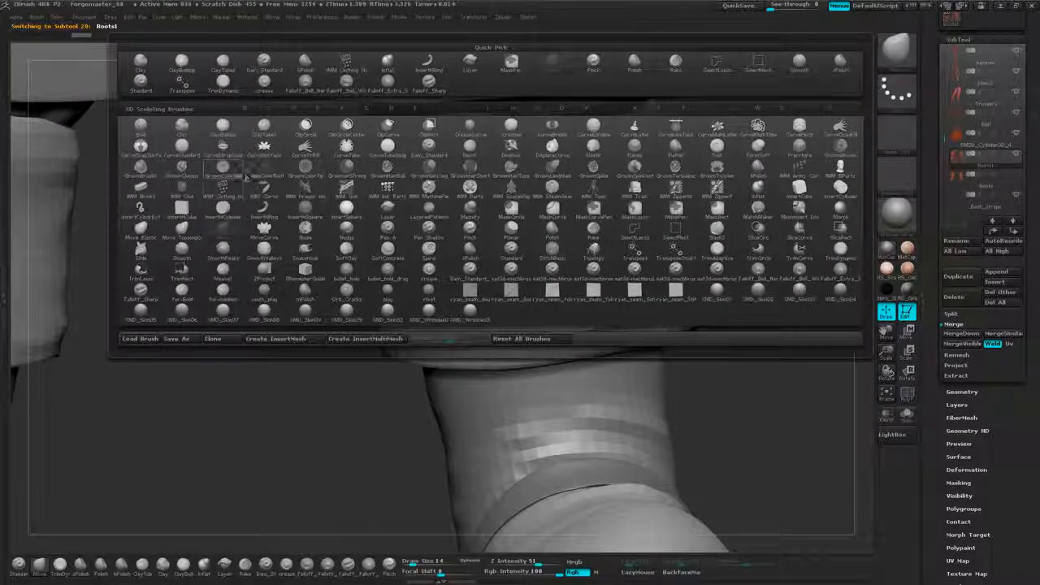
left_click(229, 196)
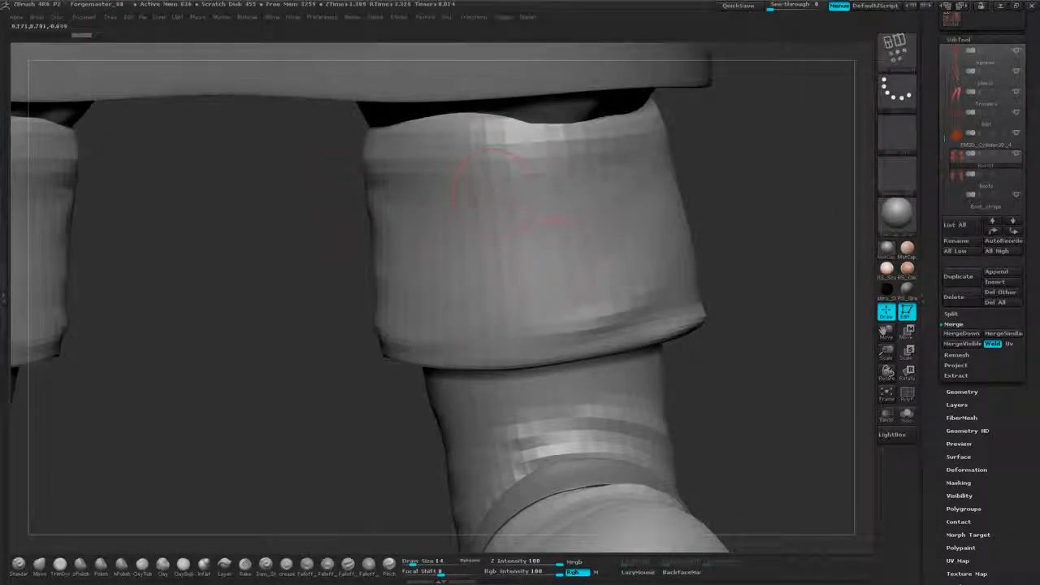
key("m")
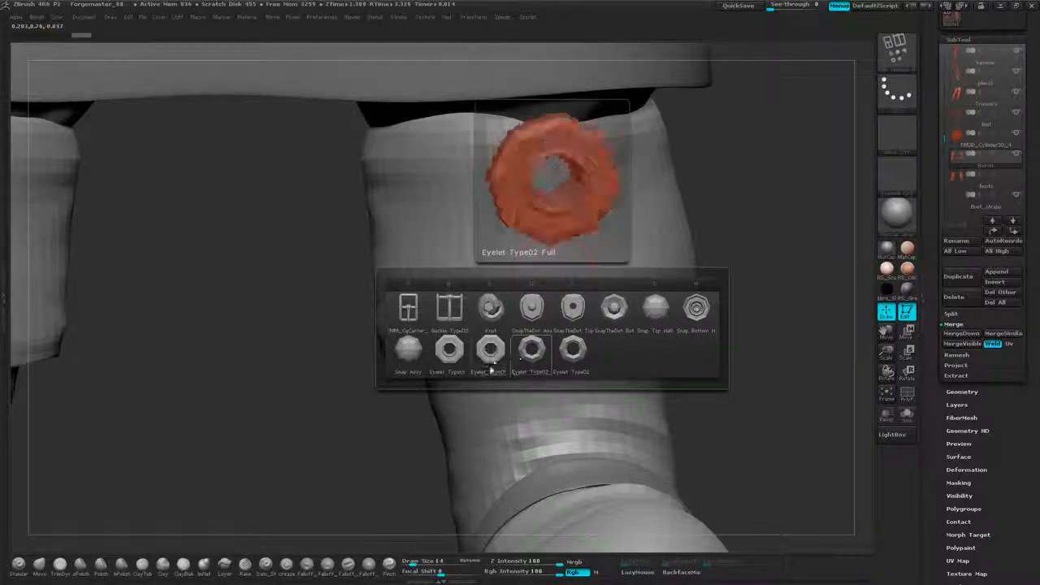
left_click(533, 313)
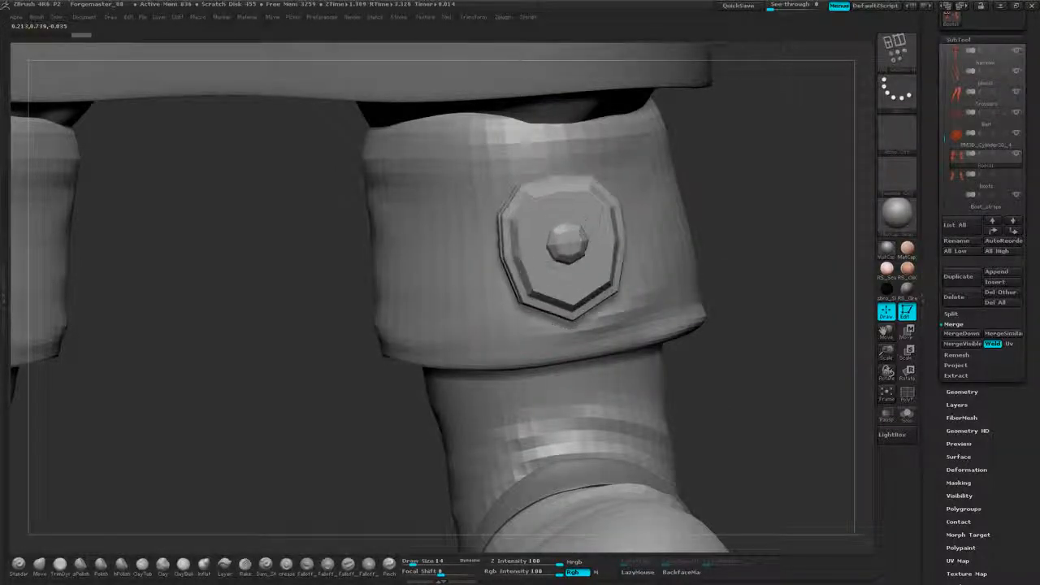
left_click_drag(557, 322, 556, 326)
left_click_drag(712, 192, 656, 252)
mouse_move(656, 252)
left_mouse_down()
mouse_move(673, 250)
mouse_move(654, 247)
left_mouse_up()
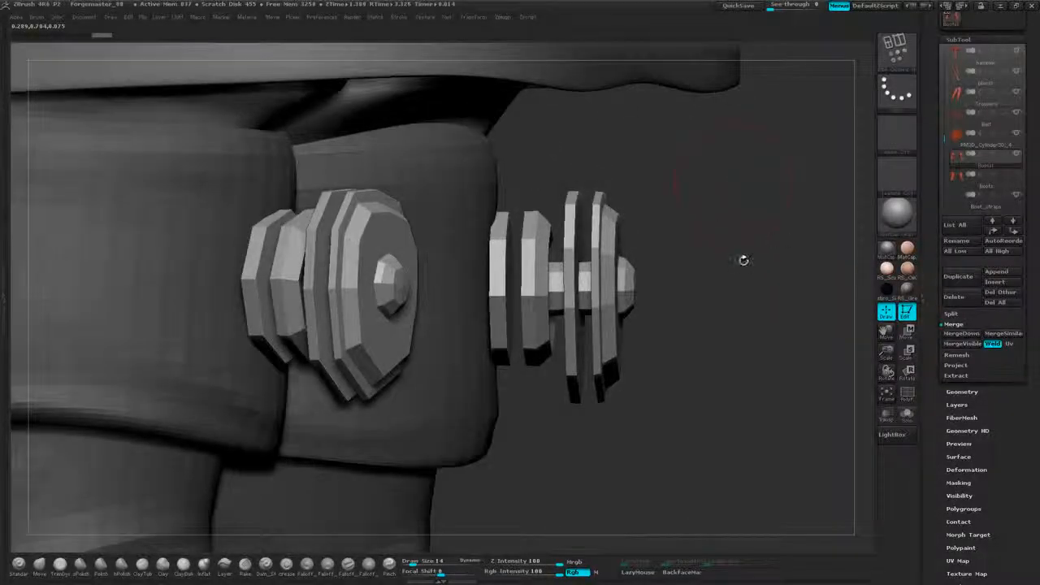
left_click_drag(743, 260, 715, 300)
left_click_drag(780, 260, 671, 247)
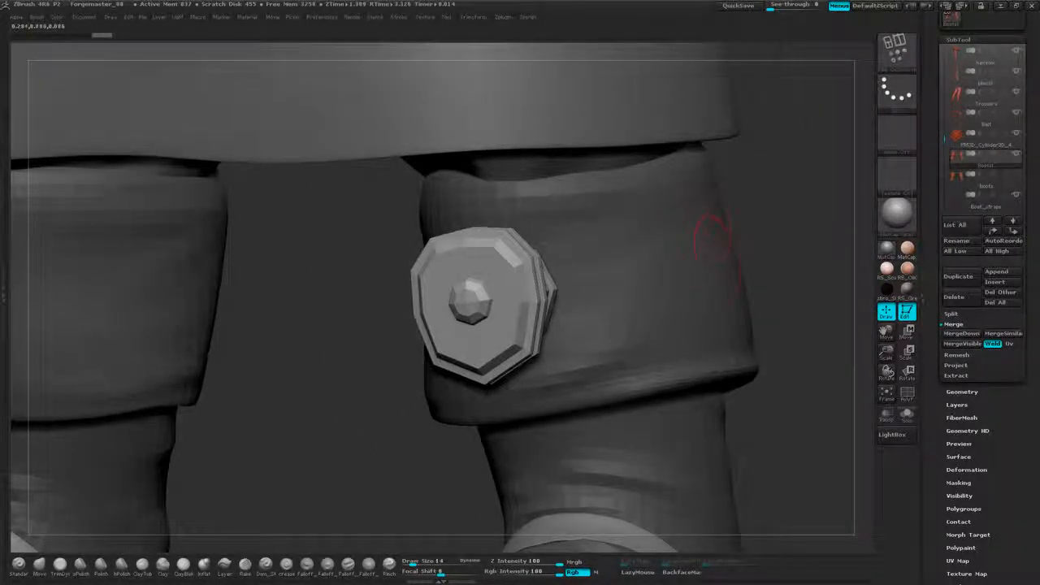
key("m")
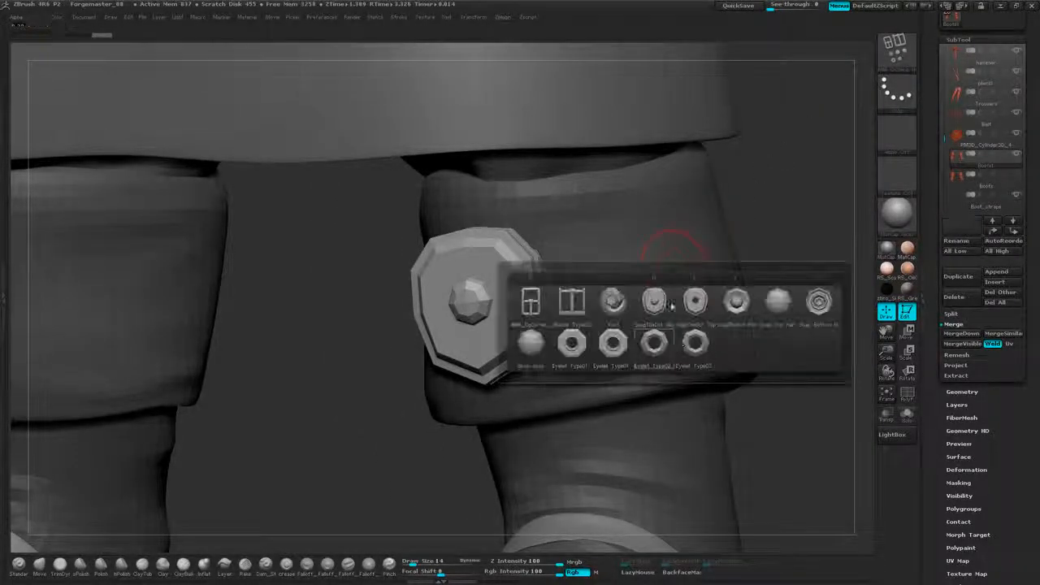
left_click(782, 305)
Try to place a row of Snap Top Half rivets around the middle of the boot cuff.
left_click_drag(773, 277, 625, 250)
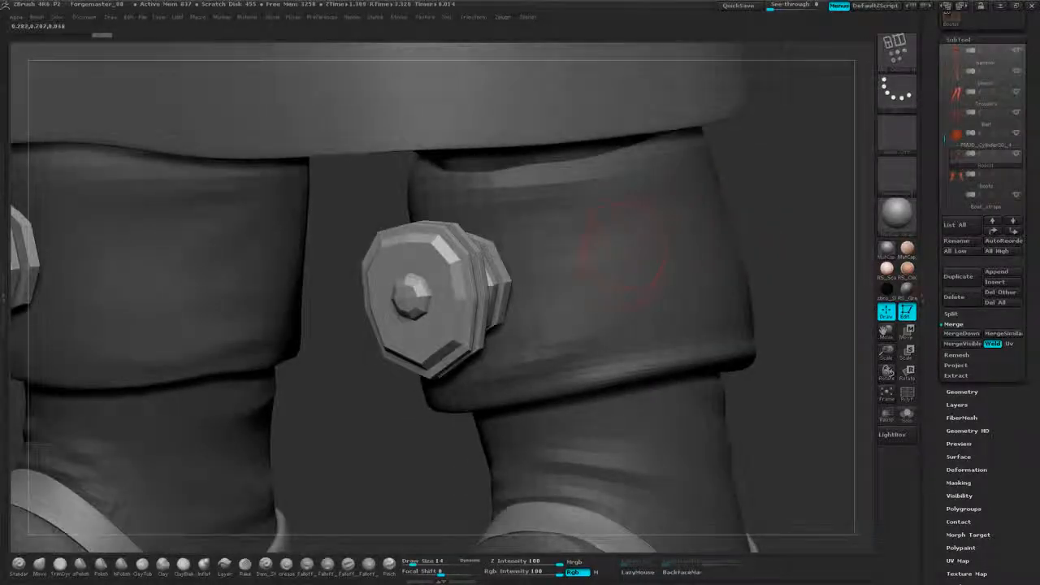
left_click_drag(631, 287, 632, 289)
left_click_drag(776, 205, 700, 206)
left_click_drag(726, 242, 730, 250)
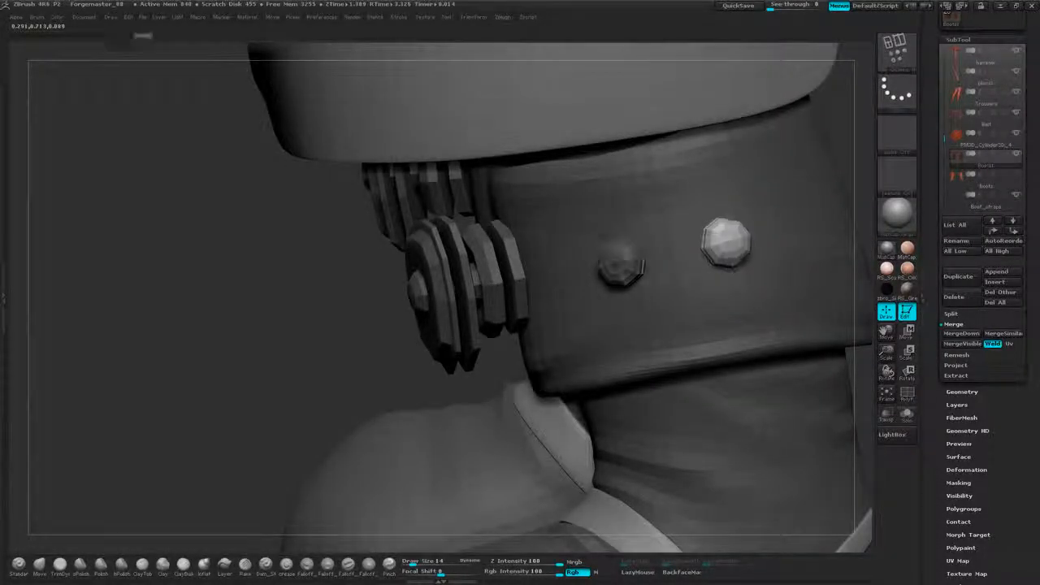
right_click_drag(725, 243, 561, 281)
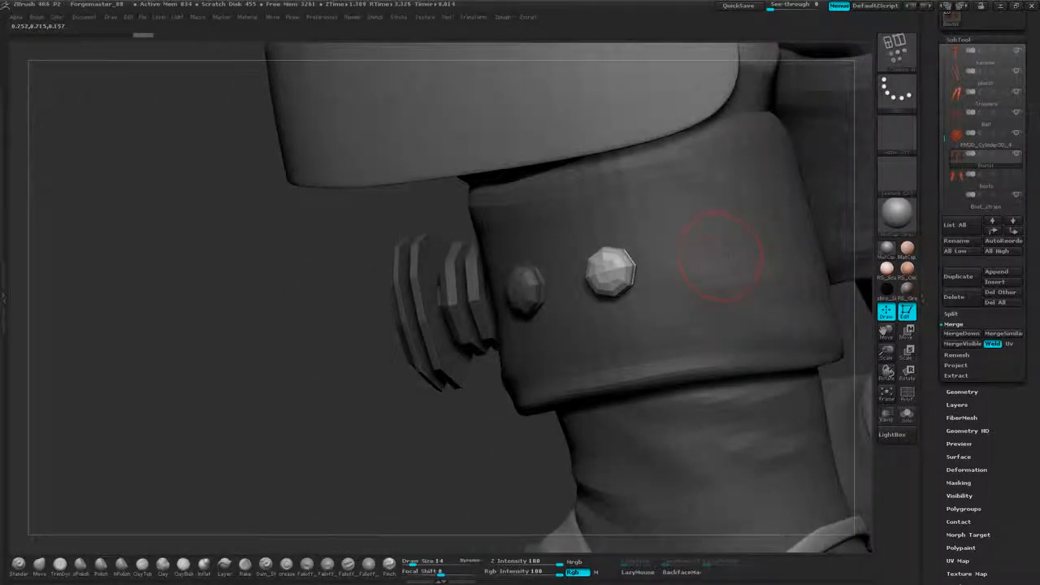
left_click_drag(723, 280, 724, 281)
left_click_drag(492, 430, 290, 443)
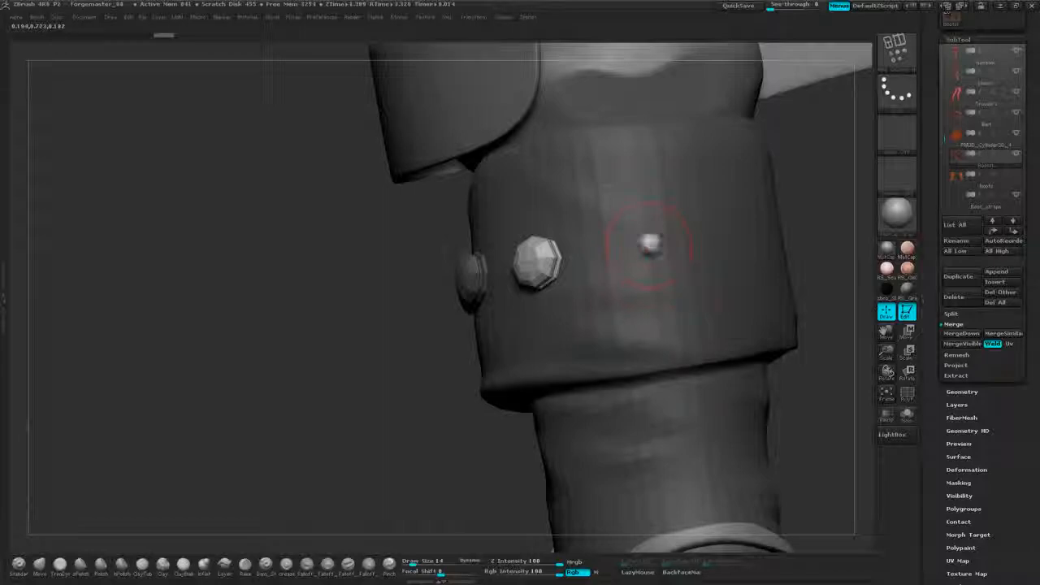
left_click_drag(650, 246, 653, 254)
left_click_drag(774, 189, 813, 180)
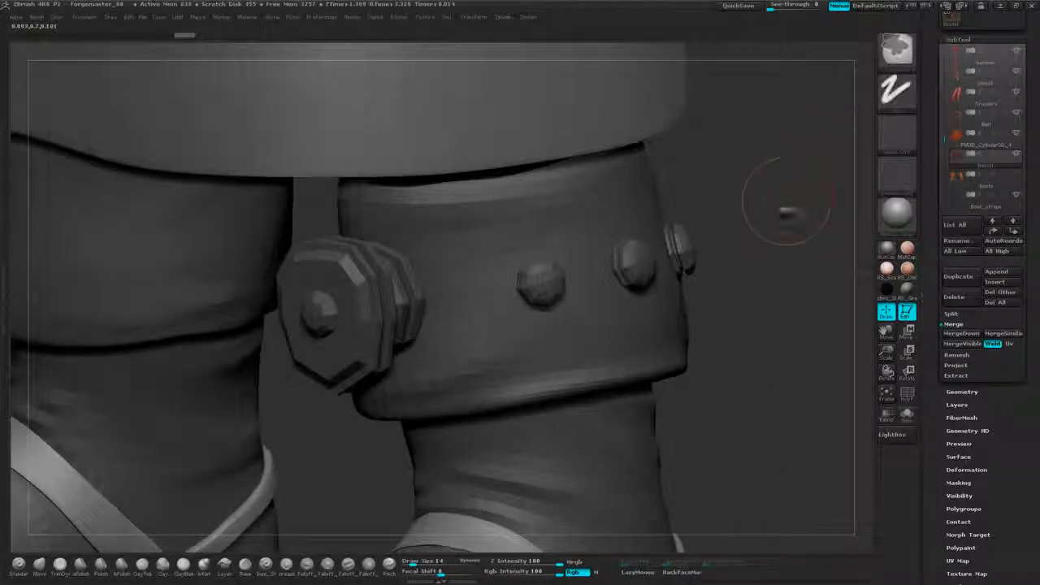
key("ctrl+z")
key("ctrl+z")
key("ctrl+z")
Reduce the Draw Size to 9 and insert a Snap Top Half rivet near the boot cuff's lower edge.
mouse_move(729, 274)
left_mouse_down("alt")
mouse_move(746, 199)
mouse_move(774, 175)
mouse_move(773, 211)
left_mouse_up("alt")
key("space")
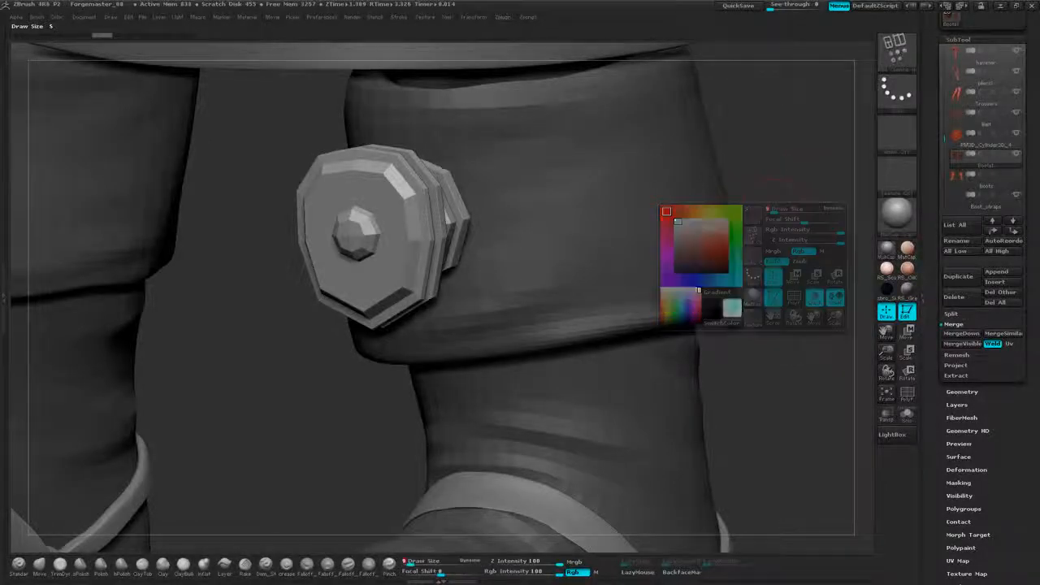
left_click_drag(580, 308, 581, 316)
left_click_drag(759, 239, 731, 241)
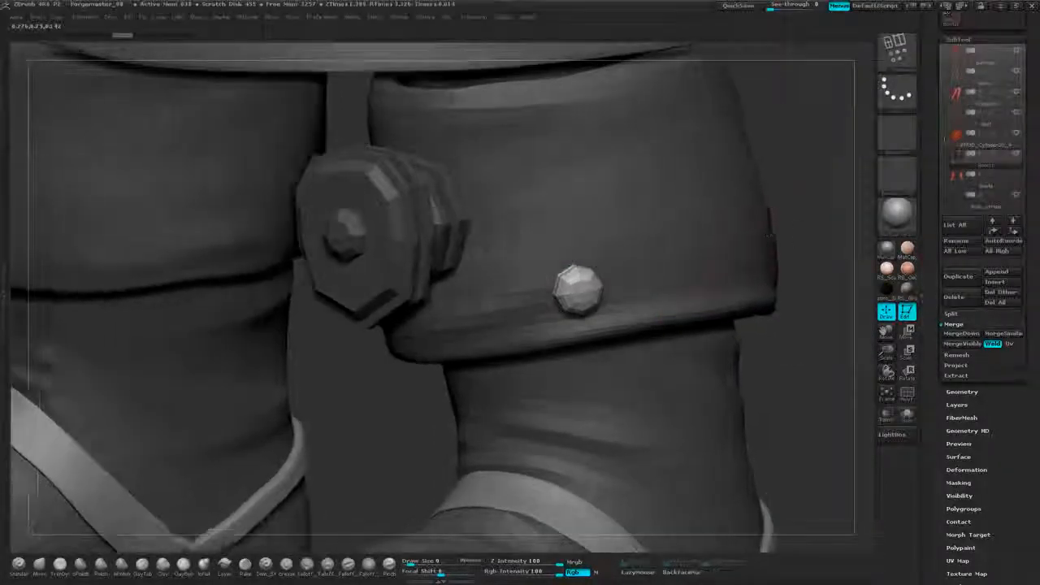
Try to continue the row with further Snap Top Half rivets along the cuff's lower edge.
right_click_drag(693, 271, 729, 262)
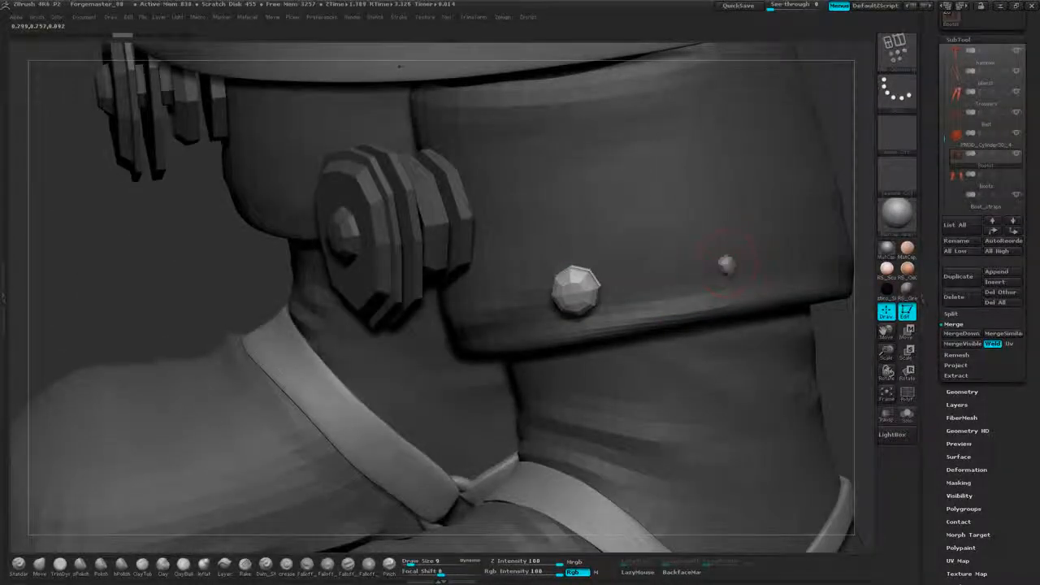
left_click_drag(739, 281, 739, 282)
right_click_drag(821, 213, 684, 251, "alt")
right_click_drag(768, 220, 696, 227)
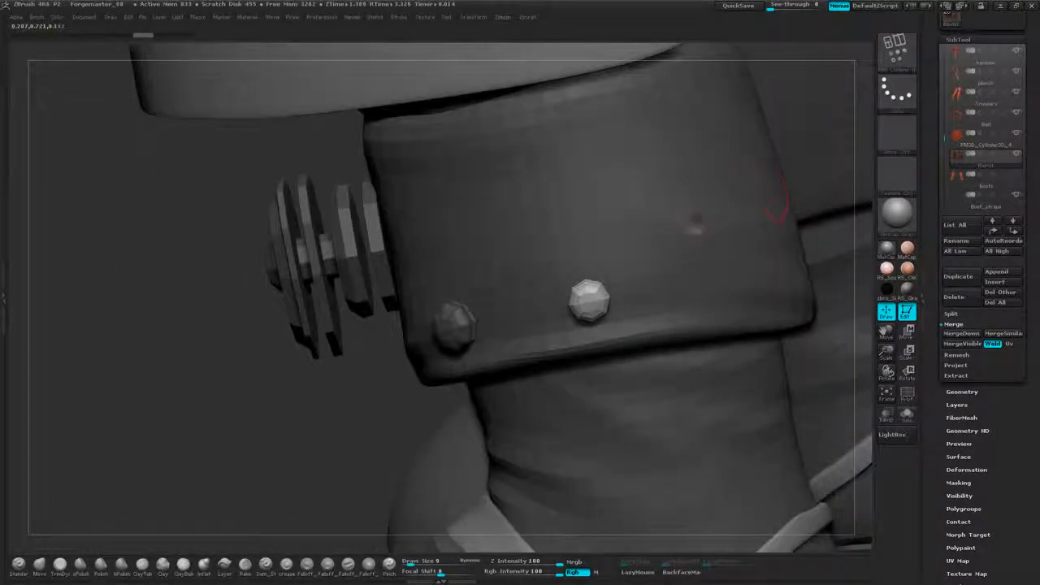
key("ctrl+z")
left_click_drag(811, 152, 813, 155)
key("ctrl+z")
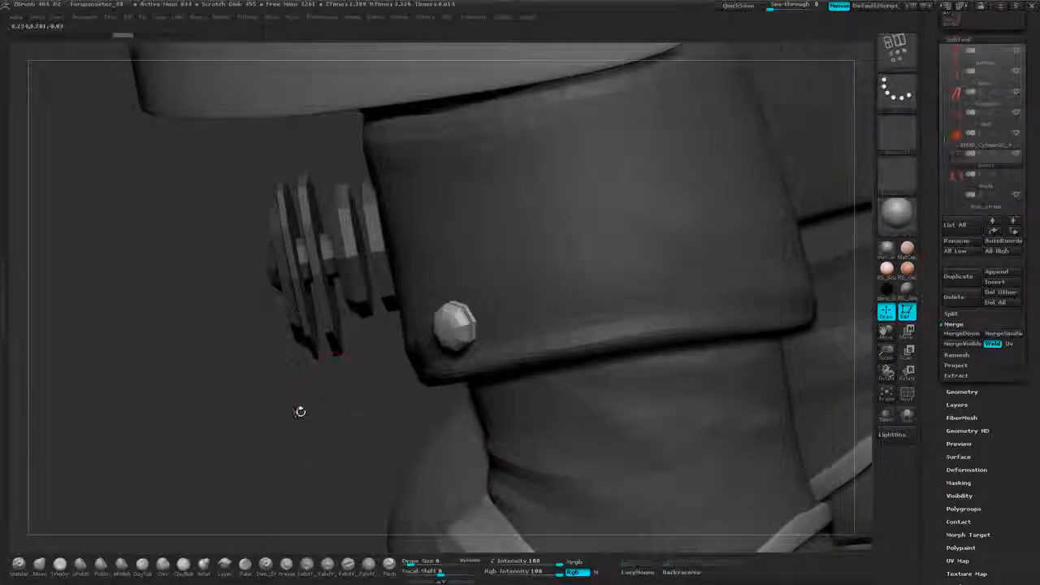
Continue the row of Snap Top Half rivets along the lower edge of the boot cuff's side.
right_click_drag(298, 411, 604, 300)
right_click_drag(710, 281, 545, 221)
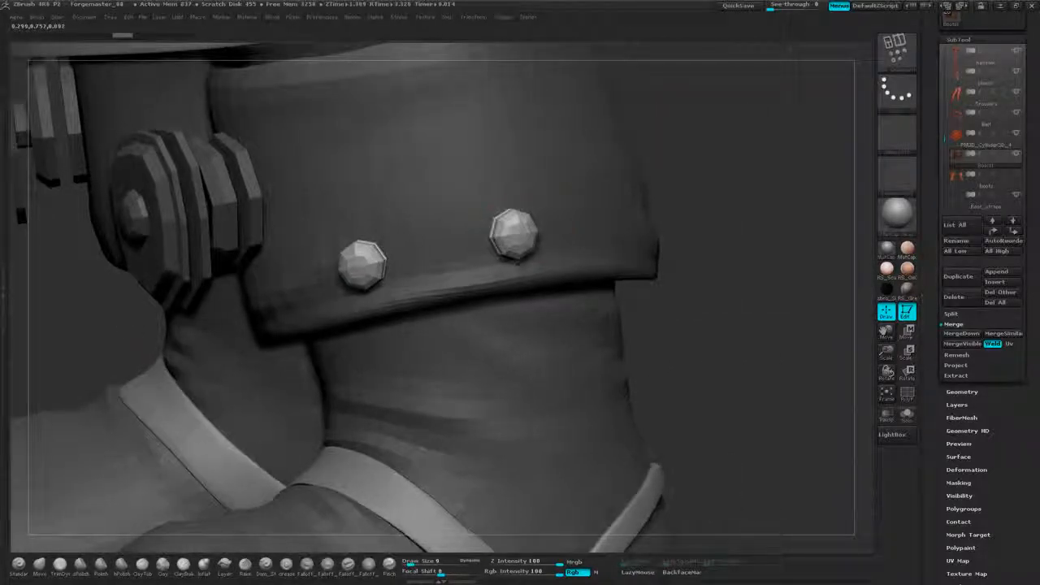
left_click_drag(518, 262, 517, 260)
right_click_drag(632, 205, 521, 203)
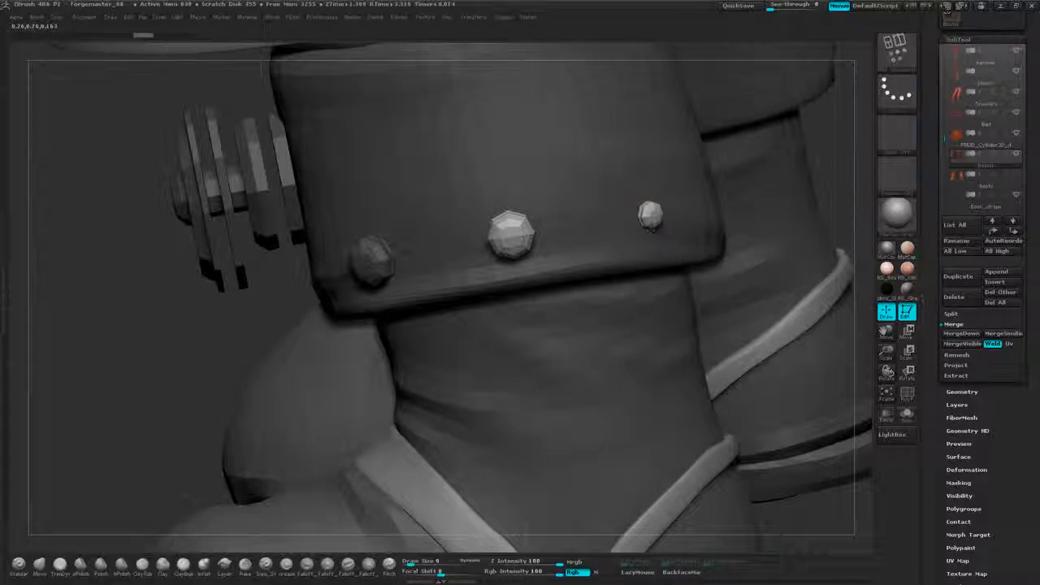
left_click_drag(653, 241, 653, 243)
right_click_drag(655, 247, 505, 248)
right_click_drag(690, 265, 522, 297, "alt")
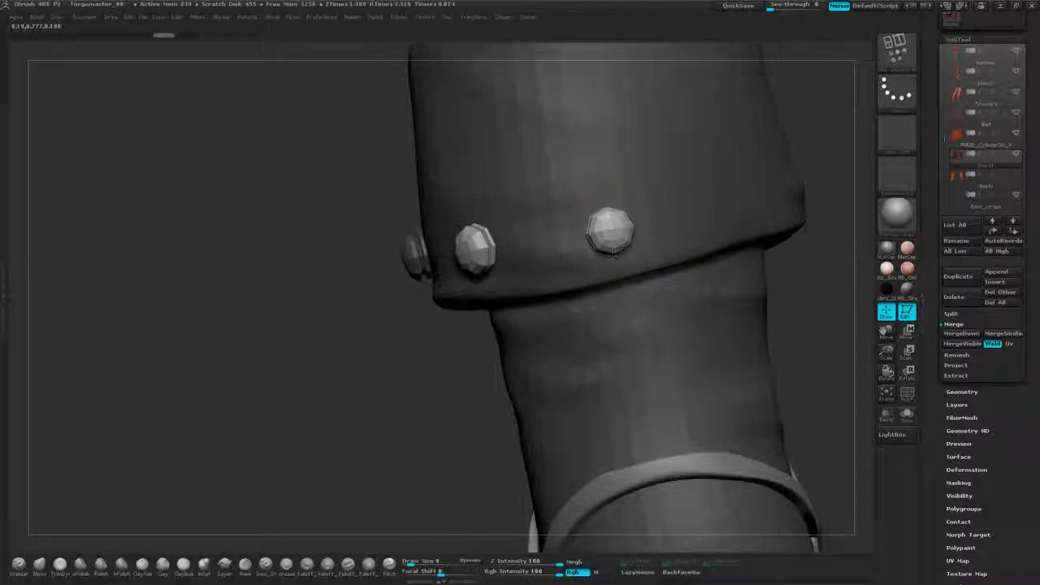
Insert two more Snap Top Half rivets above the cuff's lower edge, continuing the row around its back.
right_click_drag(614, 254, 532, 297)
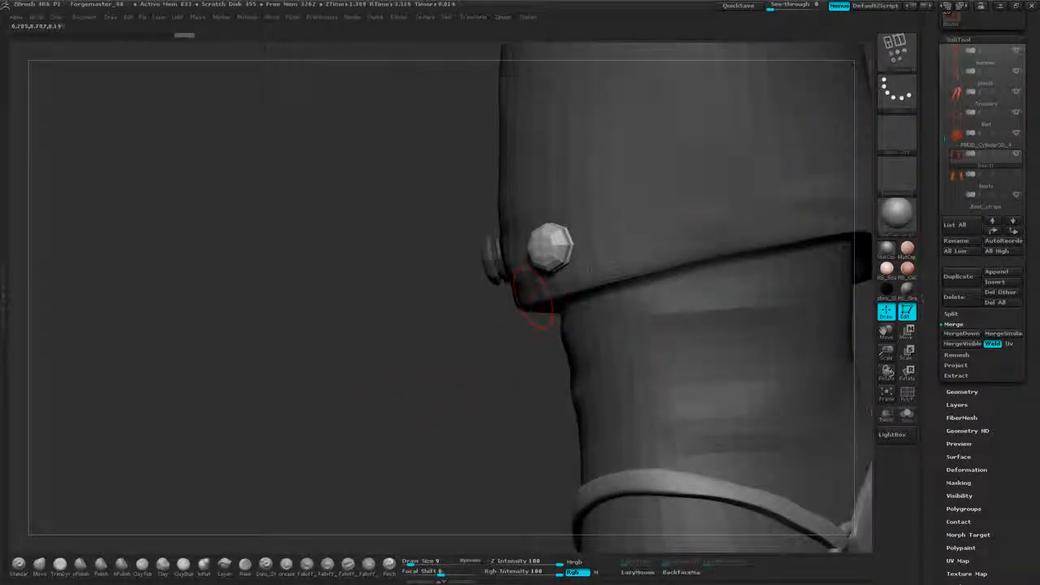
left_click_drag(689, 237, 691, 244)
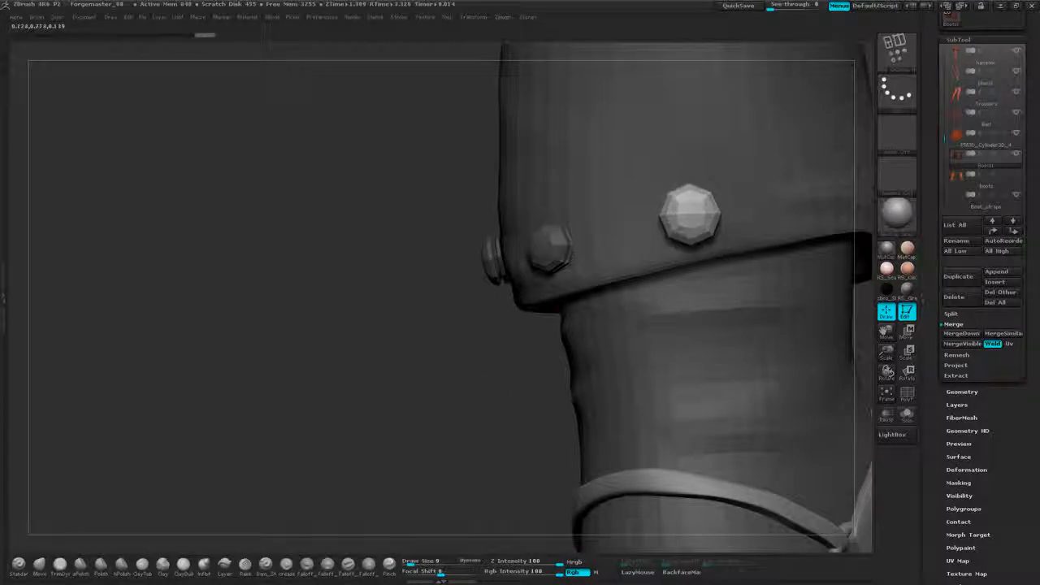
left_click_drag(474, 381, 313, 377, "alt")
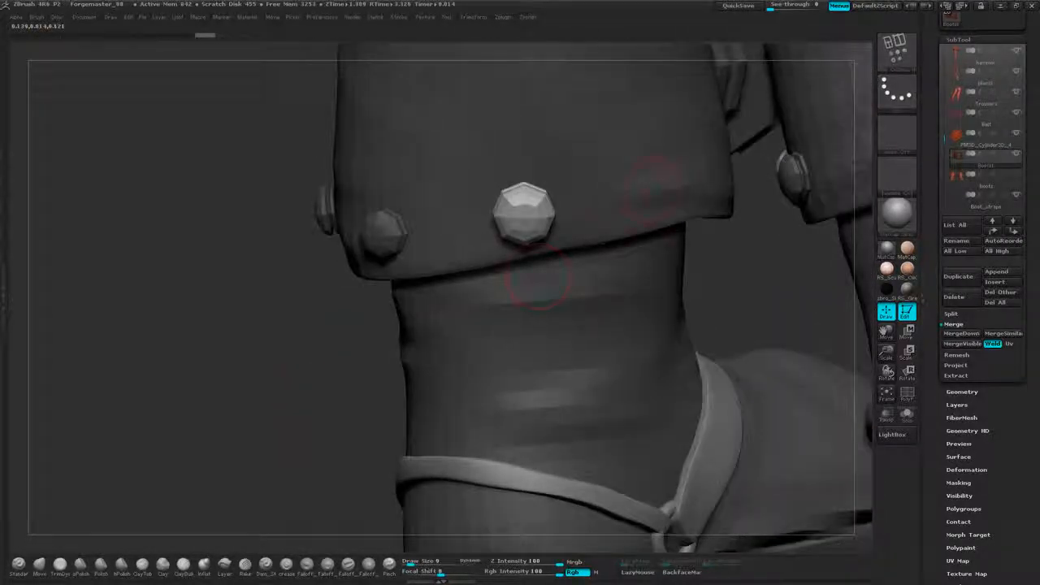
left_click_drag(647, 185, 654, 201)
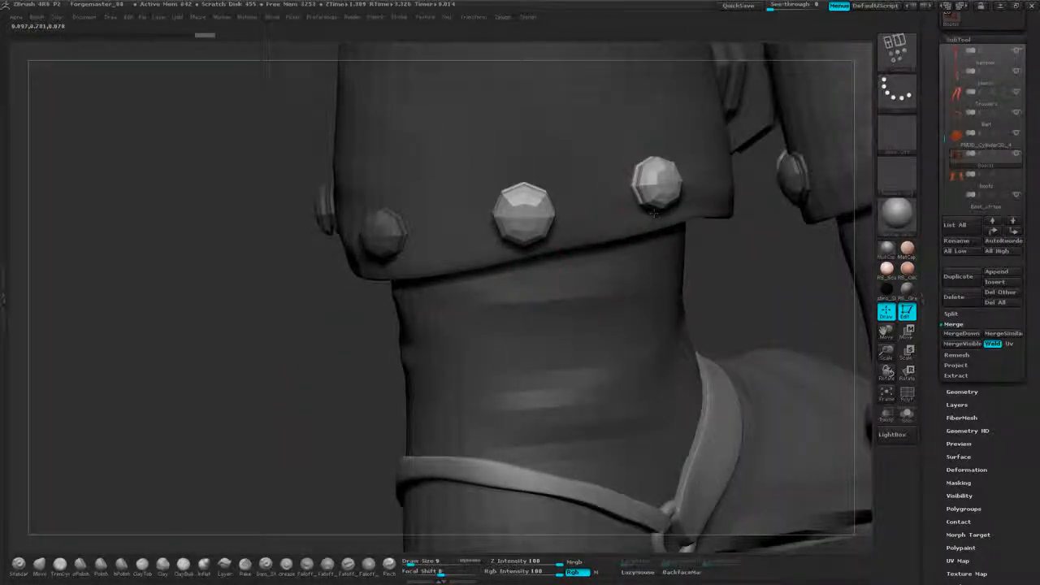
Complete the rivet row with a Snap Top Half on the remaining side of the cuff, near the front.
right_click_drag(654, 213, 366, 370)
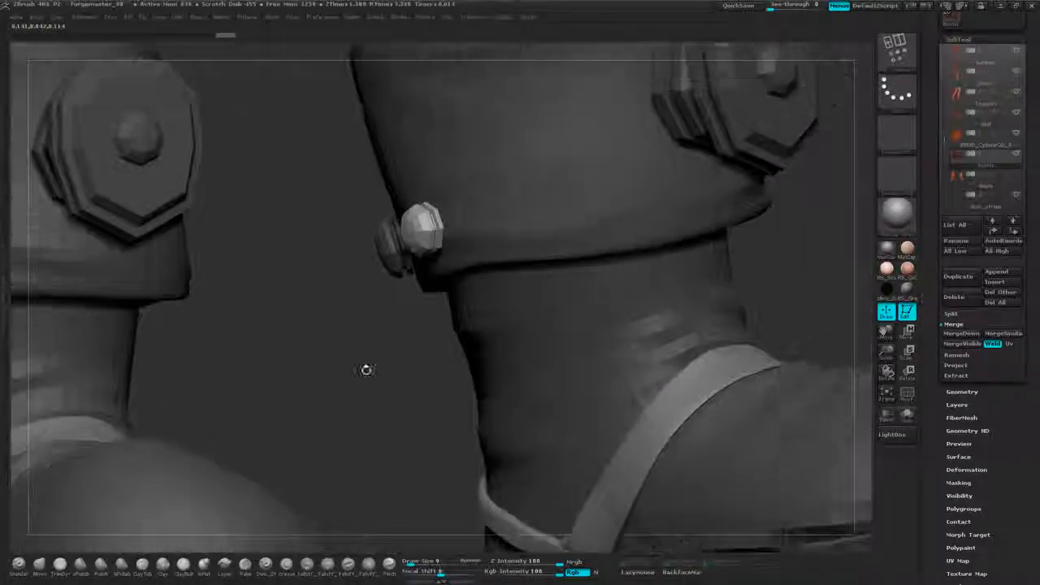
left_click_drag(366, 370, 362, 396)
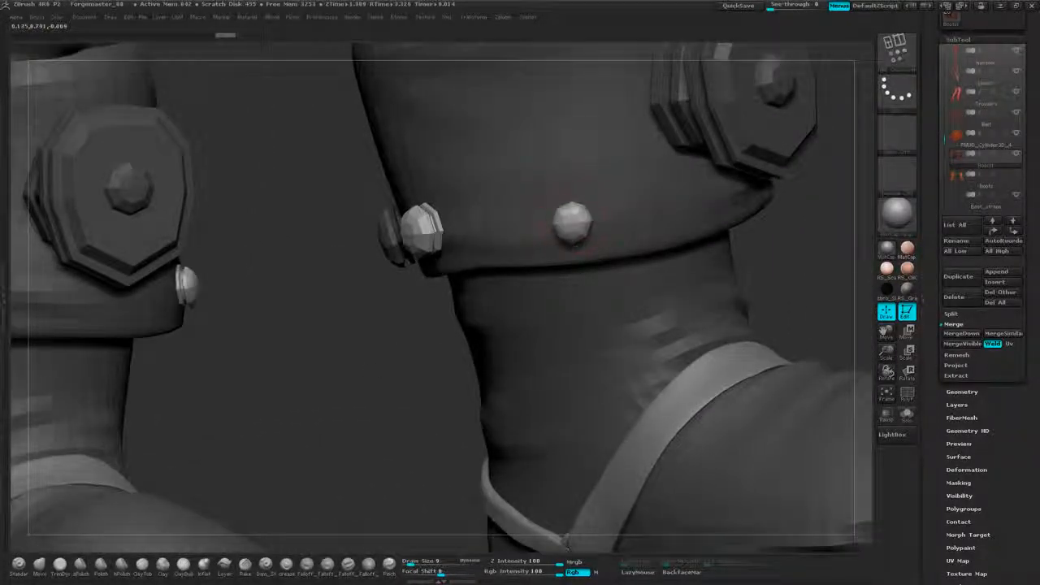
left_click_drag(573, 247, 573, 249)
left_click_drag(784, 252, 415, 480, "alt")
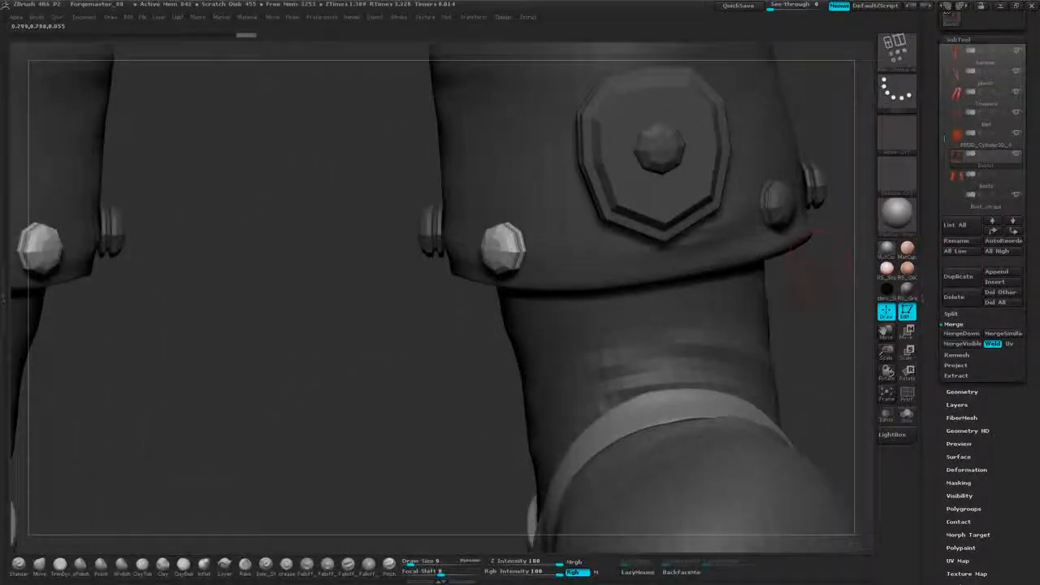
mouse_move(862, 325)
left_mouse_down("alt")
mouse_move(829, 363)
mouse_move(866, 307)
left_mouse_up("alt")
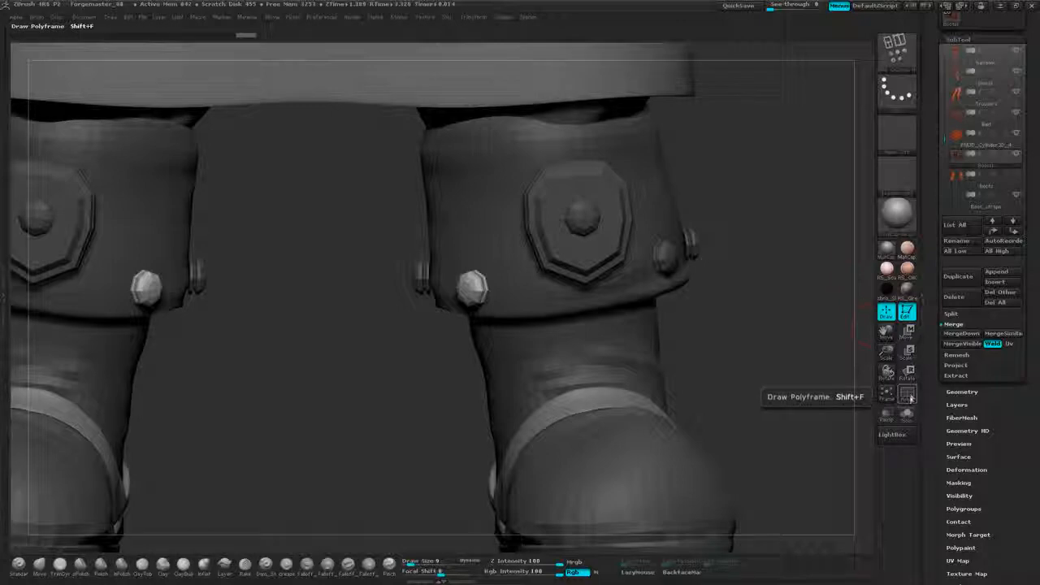
Turn on the polyframe, clear the mask, and hide the boot and sole polygroups so only the hardware shows.
left_click(910, 397)
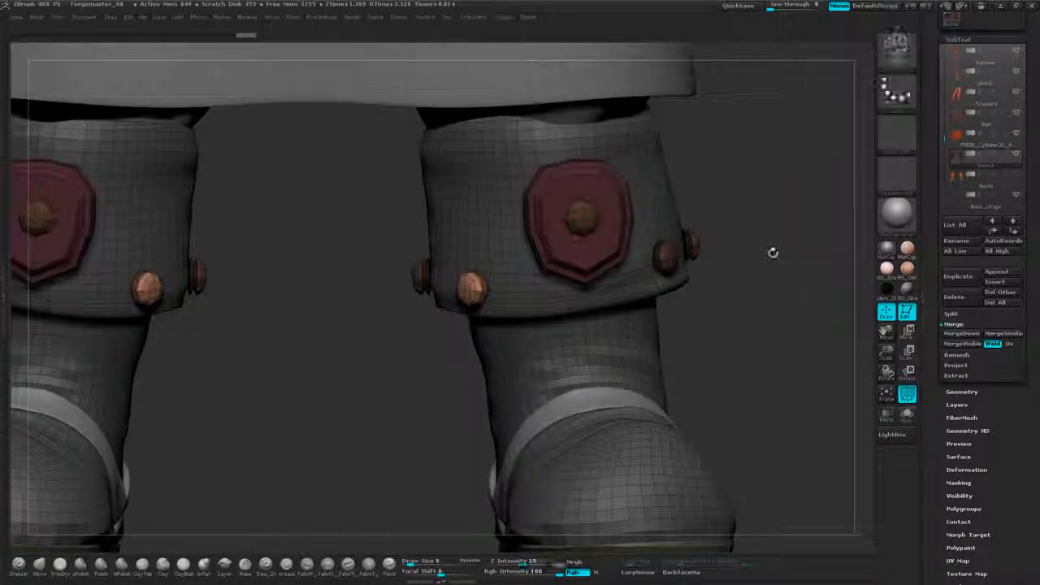
mouse_move(764, 242)
left_mouse_down("ctrl")
mouse_move(779, 259)
mouse_move(776, 237)
mouse_move(823, 249)
left_mouse_up("ctrl")
left_click_drag(706, 335, 714, 260, "alt")
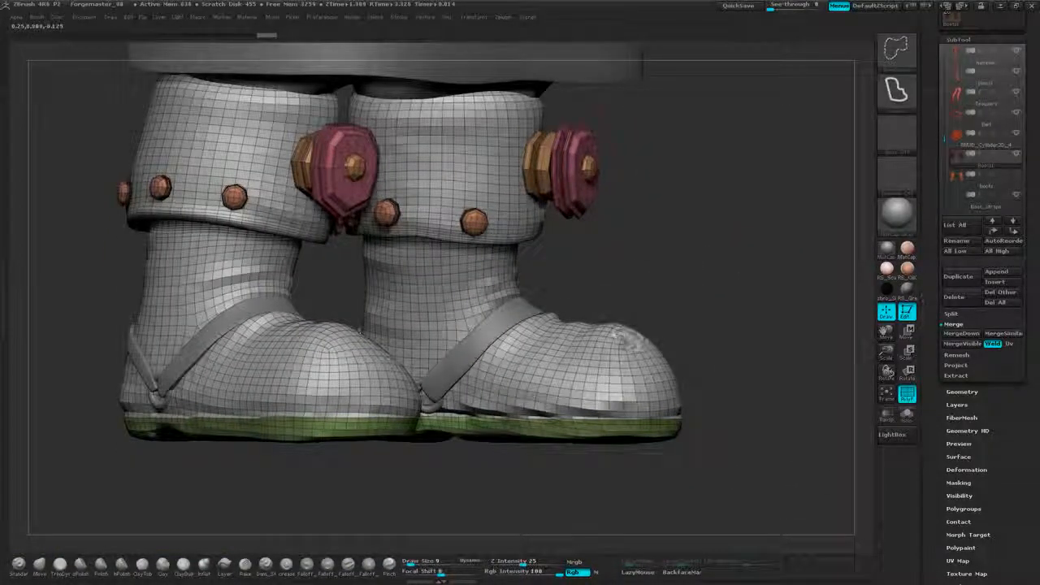
left_click(621, 334, "ctrl+shift")
mouse_move(756, 329)
left_mouse_down("ctrl+shift")
mouse_move(707, 334)
mouse_move(723, 316)
left_mouse_up("ctrl+shift")
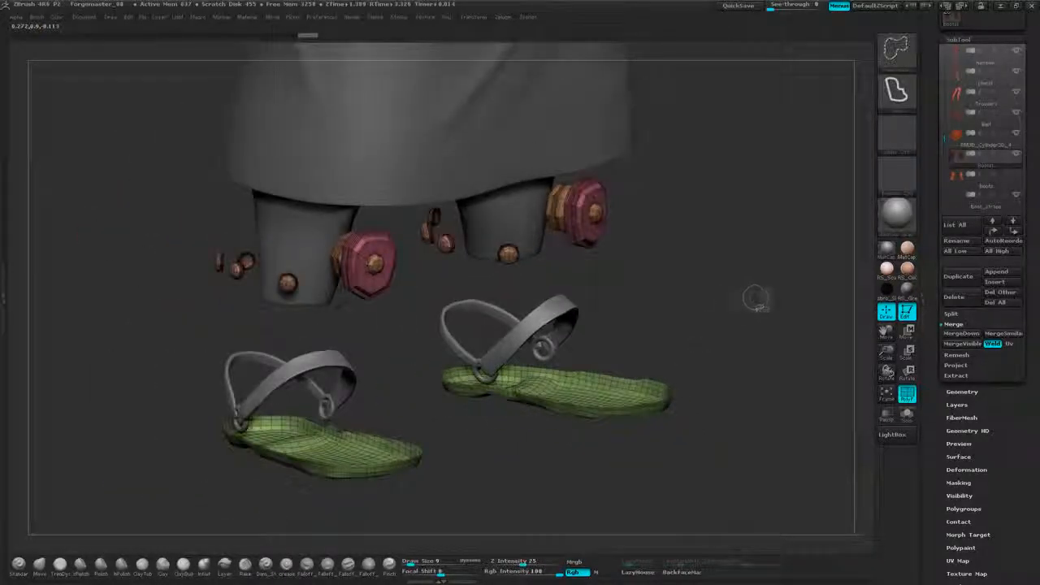
mouse_move(716, 439)
left_mouse_down("ctrl+alt+shift")
mouse_move(561, 317)
mouse_move(407, 309)
mouse_move(732, 299)
mouse_move(643, 209)
mouse_move(716, 416)
left_mouse_up("ctrl+alt+shift")
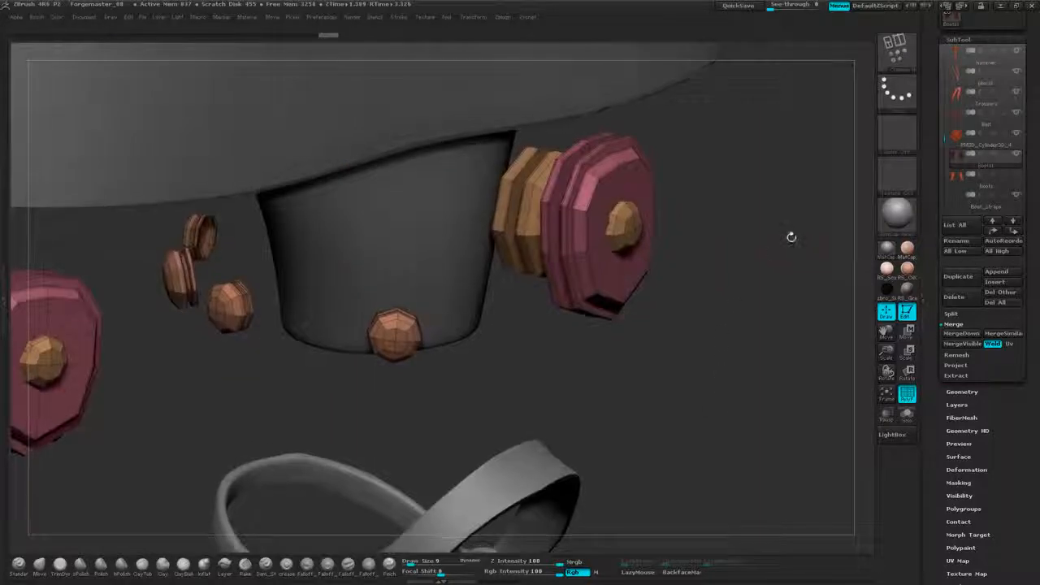
Split the hidden boot geometry from the snap hardware into its own subtool.
left_click_drag(924, 296, 924, 303)
left_click_drag(1033, 122, 1034, 109)
left_click(951, 307)
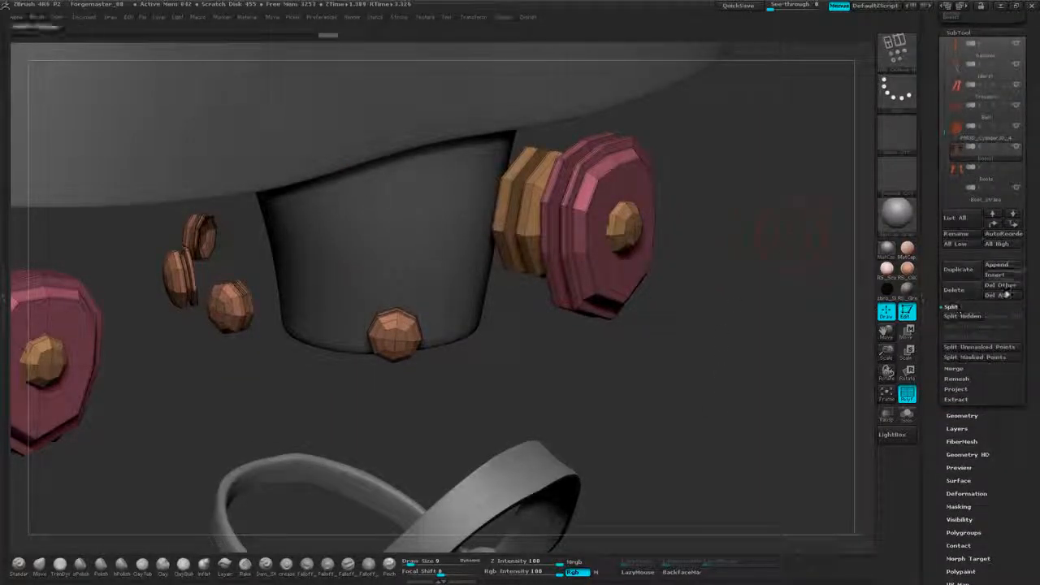
left_click(964, 316)
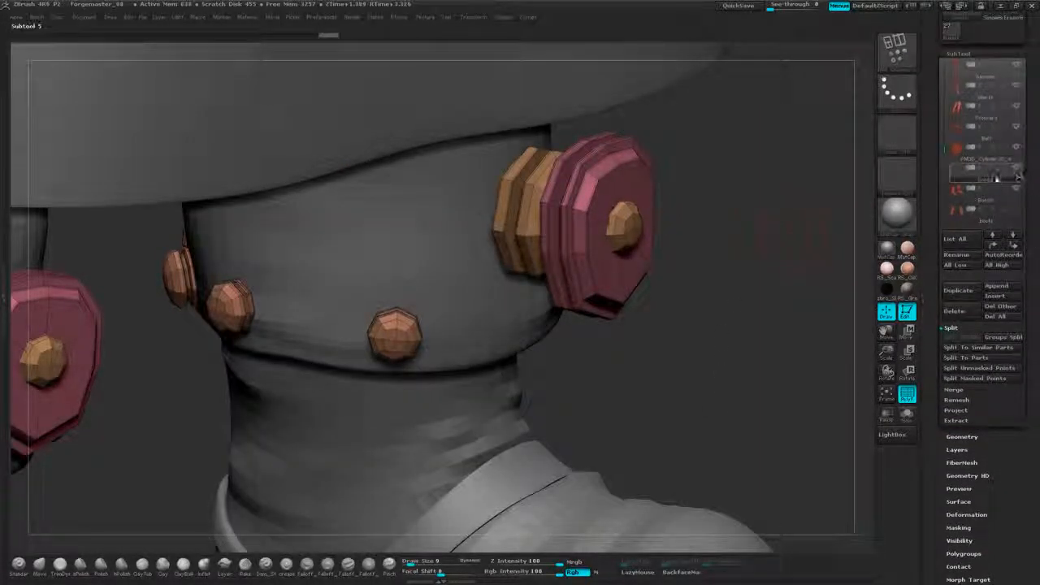
Delete the split-off low-resolution boots subtool.
left_click(997, 181)
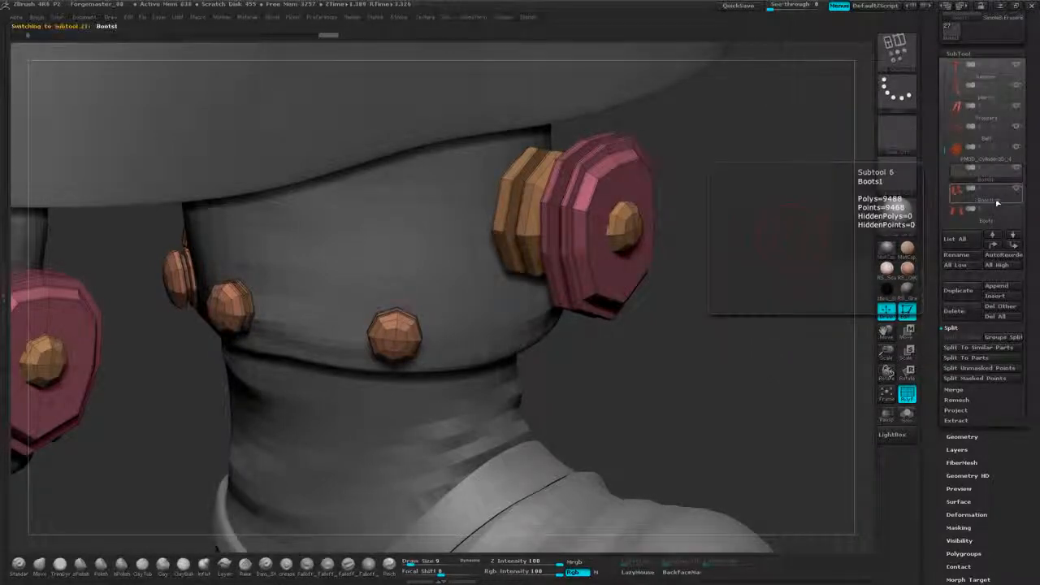
left_click(956, 312)
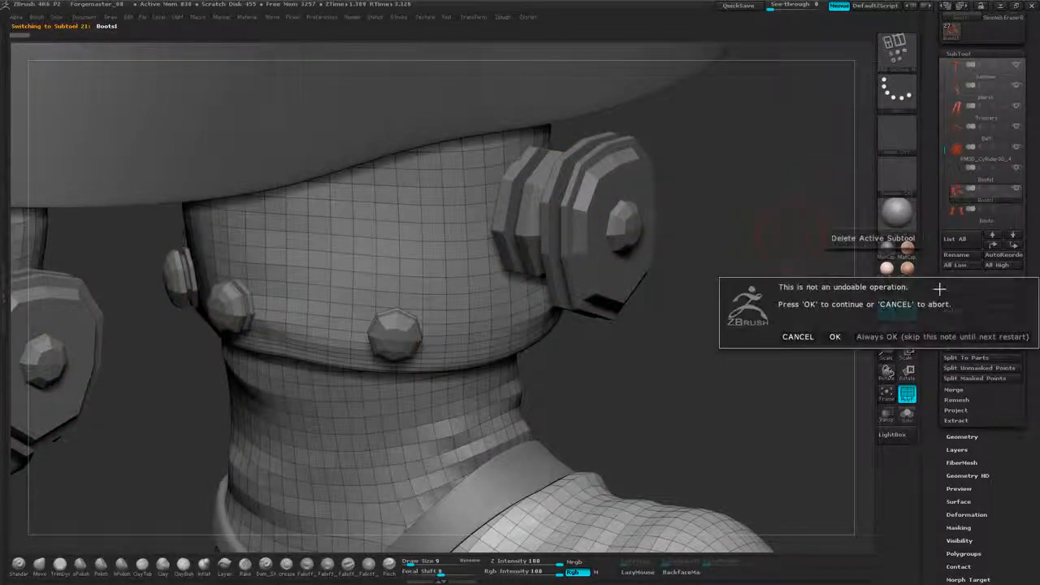
left_click(836, 337)
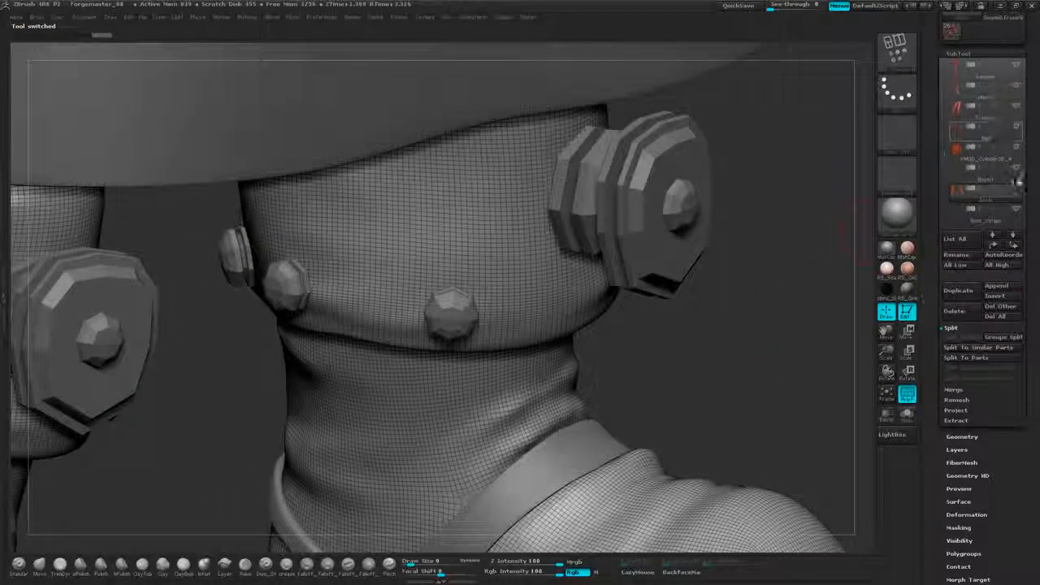
Select the snap hardware subtool and make the high-resolution Boots subtool visible.
left_click(1008, 182)
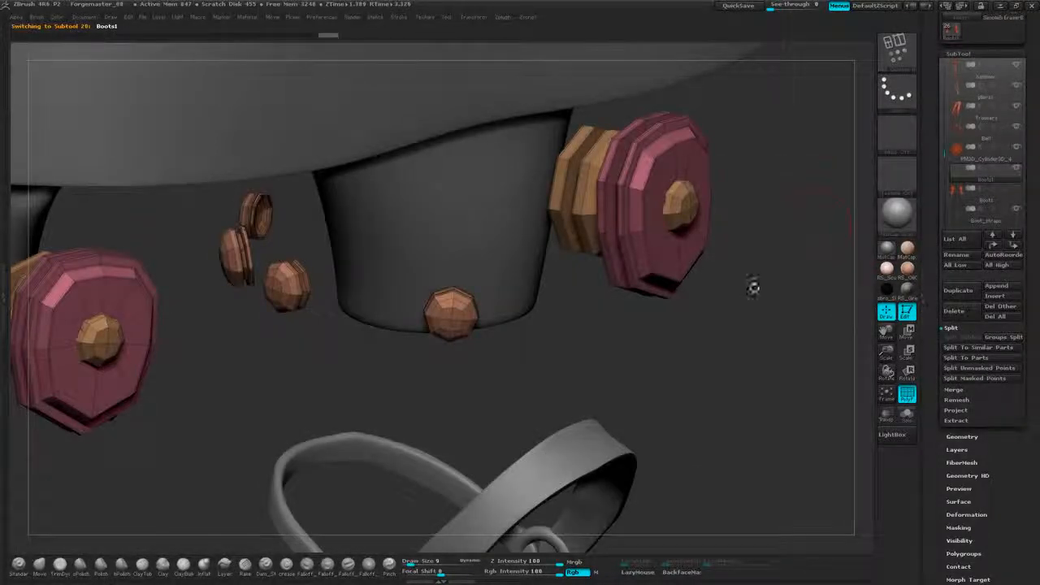
left_click_drag(753, 287, 741, 147)
left_click(1016, 189)
Try to shrink the snap hardware with the Size deformation.
left_click(985, 54)
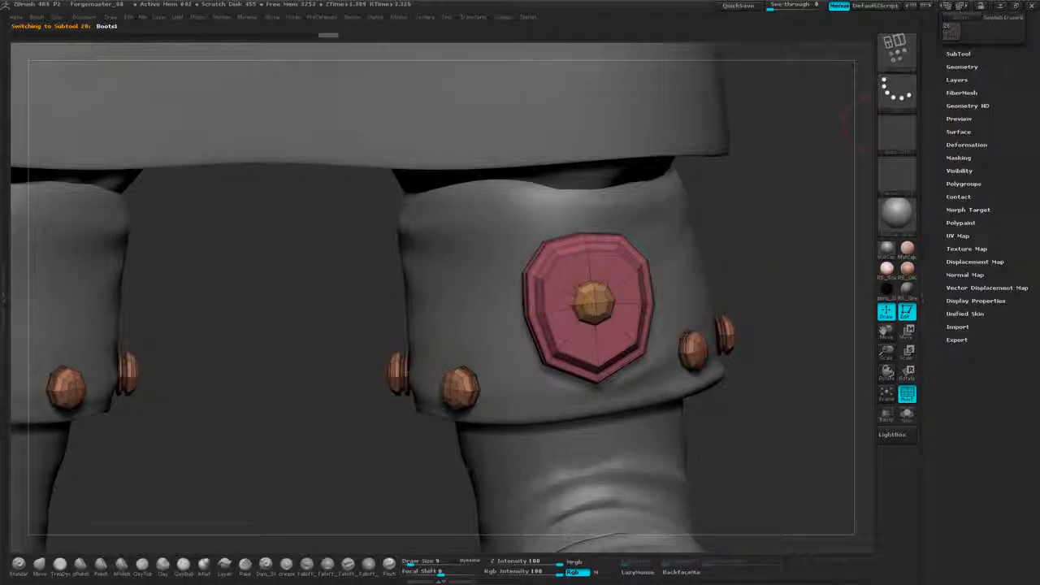
left_click(966, 145)
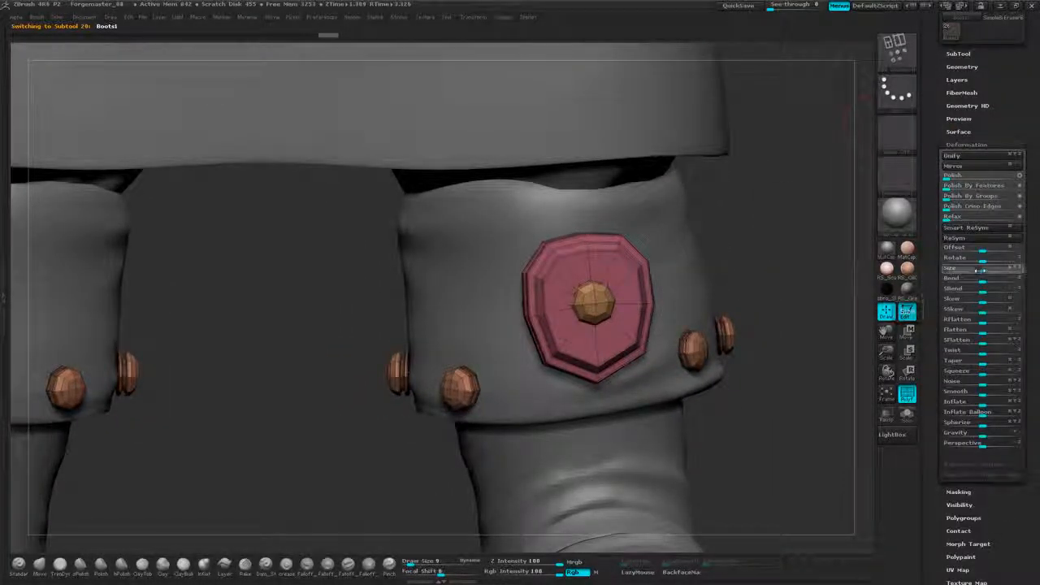
left_click_drag(981, 271, 969, 270)
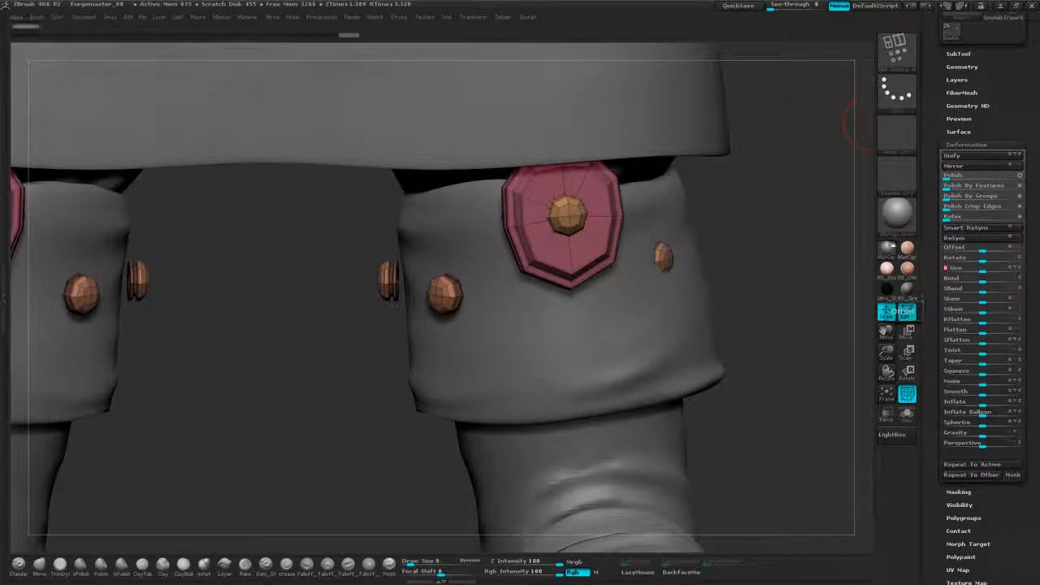
With transparency on, hide the rear parts of the front SnapTheDot assemblies and delete the hidden geometry.
left_click_drag(780, 263, 681, 255)
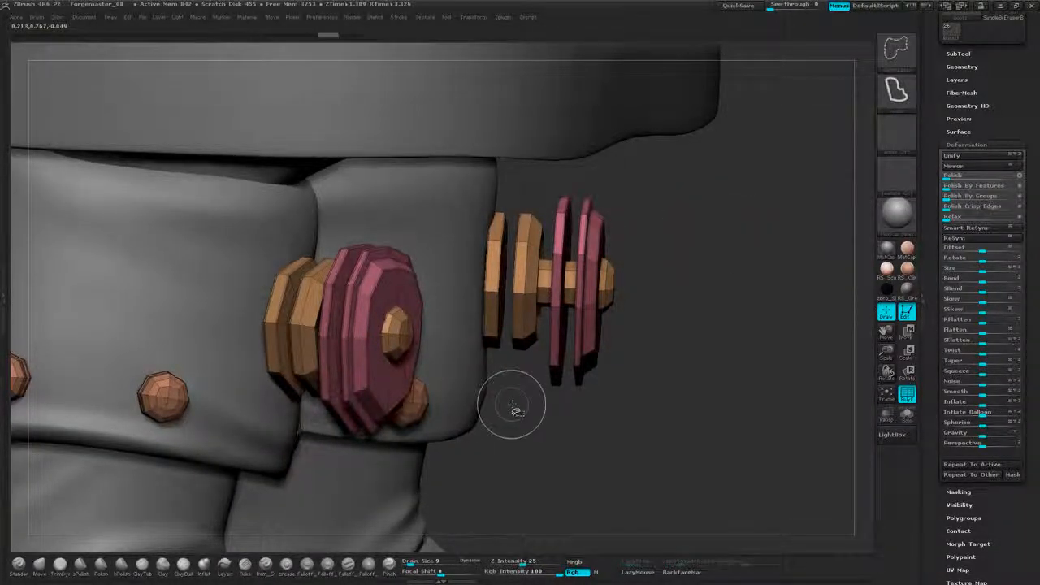
left_click(888, 416)
left_click_drag(720, 291, 695, 278)
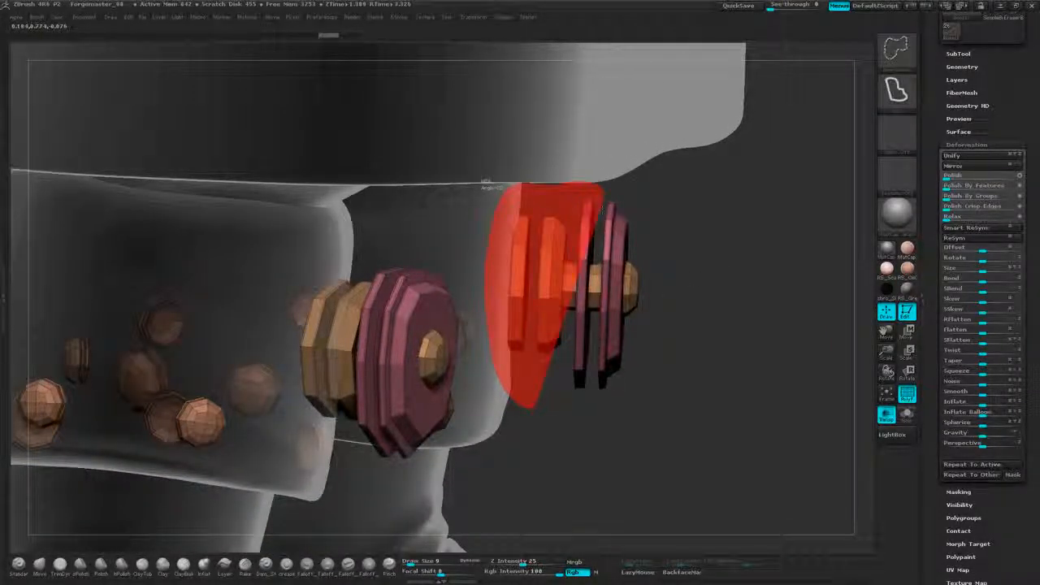
left_click_drag(579, 399, 595, 408, "ctrl+alt+shift")
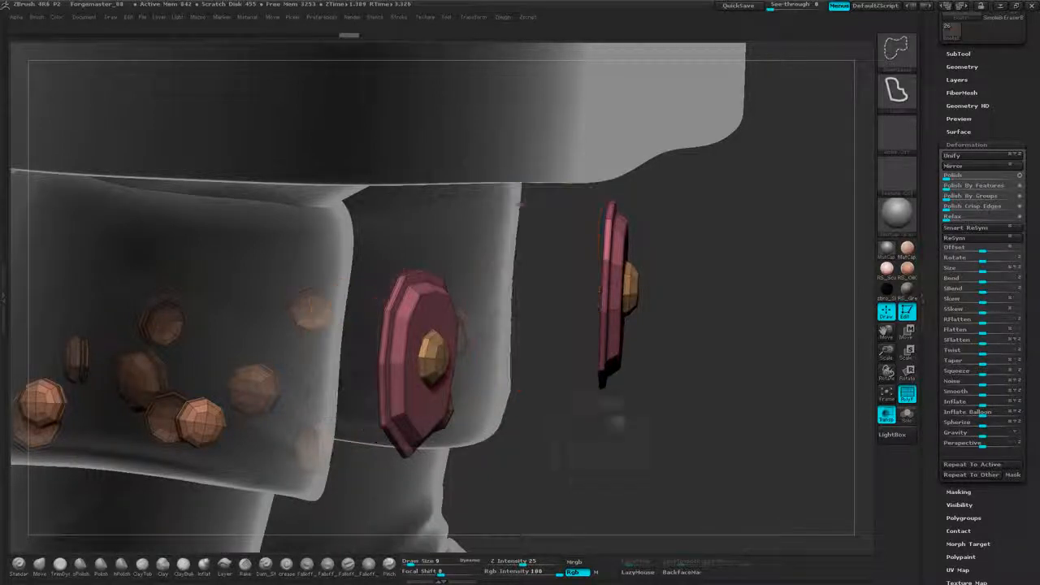
left_click_drag(729, 283, 716, 279)
left_click_drag(992, 124, 991, 141)
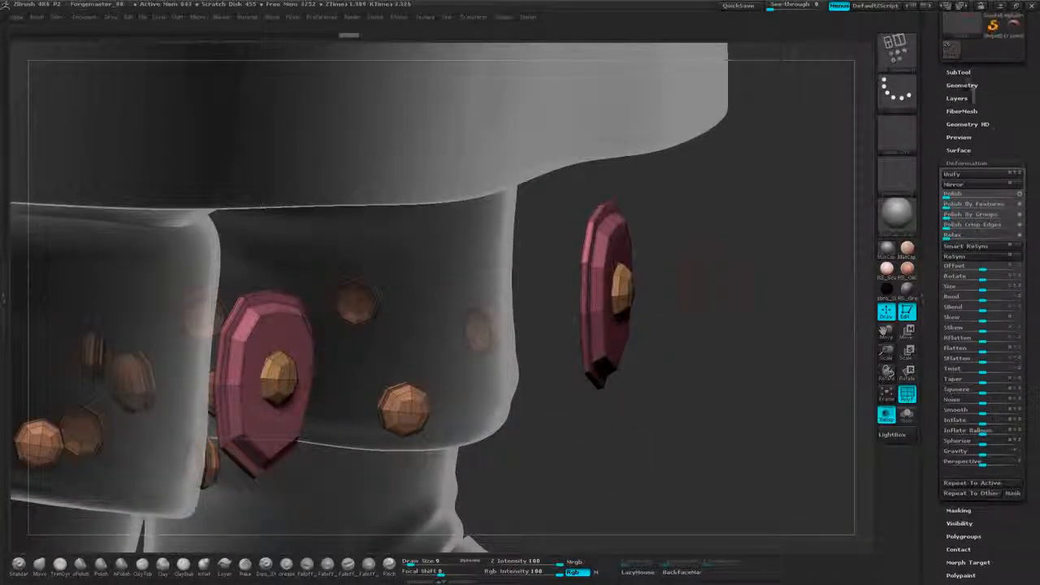
left_click(970, 86)
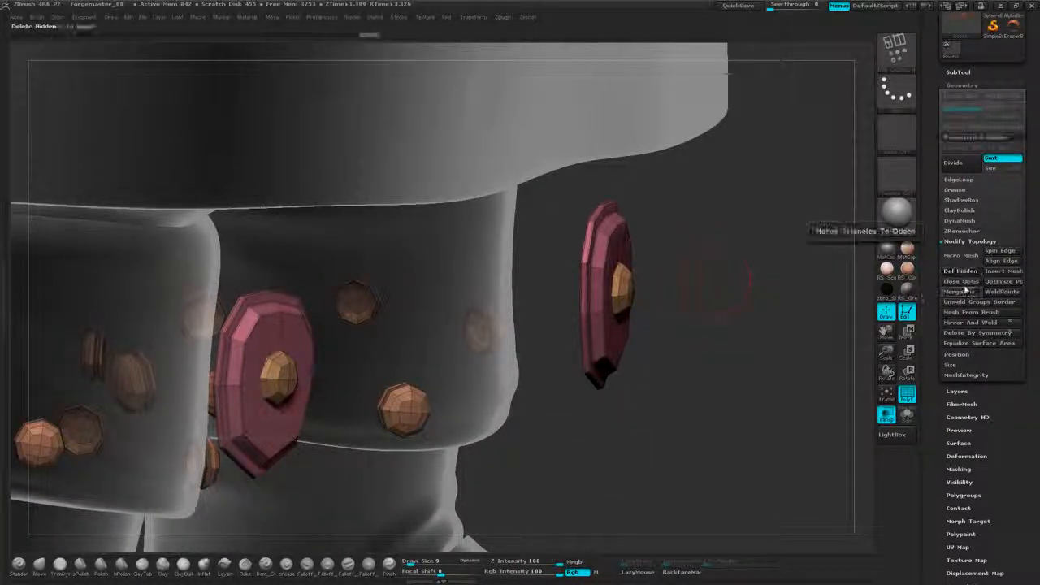
Mask the large front snaps and invert the mask so only they can be moved.
left_click_drag(735, 244, 720, 271)
left_click_drag(730, 188, 570, 410, "ctrl")
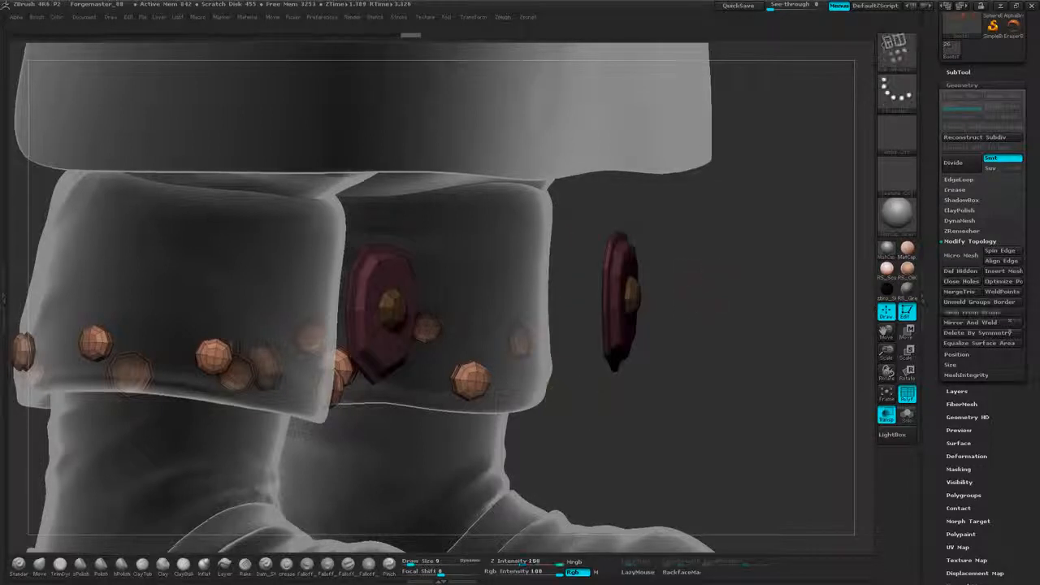
left_click_drag(734, 244, 743, 269)
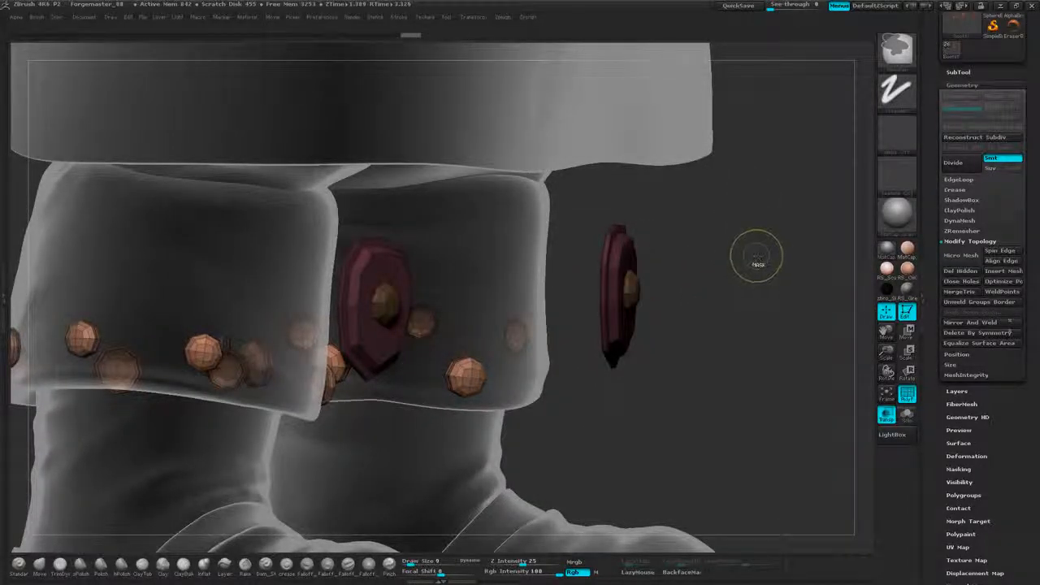
left_click(756, 257, "ctrl")
Move the large front snaps back against the boot cuffs with the transpose line.
left_click(908, 332)
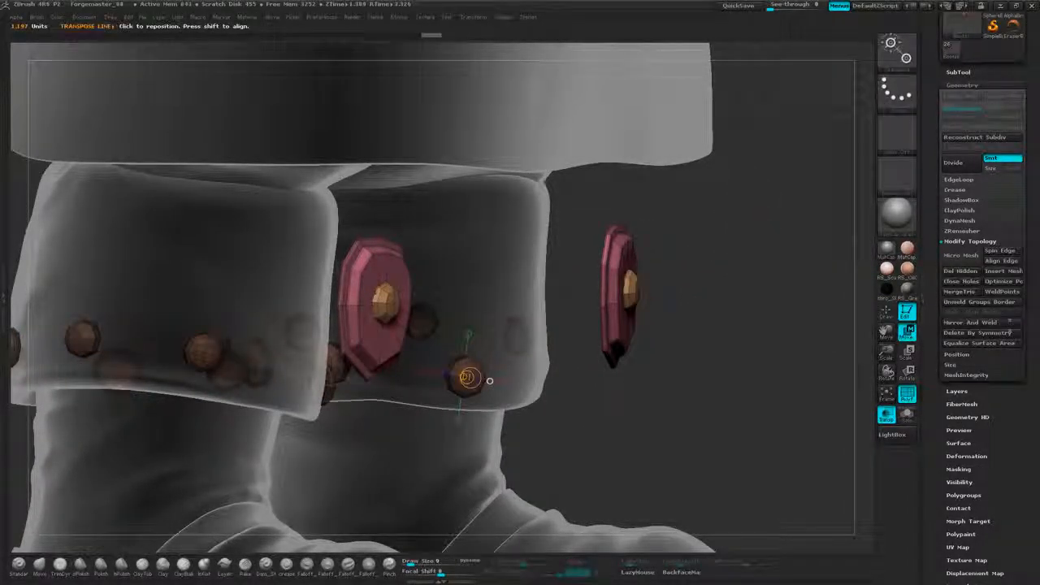
left_click_drag(621, 341, 552, 332)
left_click_drag(736, 492, 327, 519)
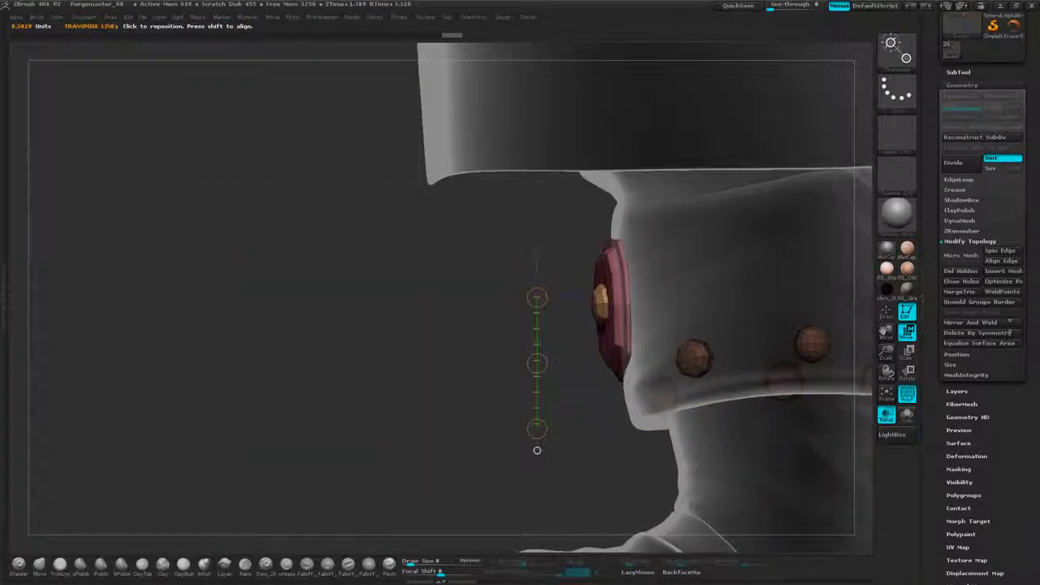
left_click_drag(476, 370, 837, 390)
Turn off the polyframe and transparency, and fine-tune the front snaps' position on the cuffs.
left_click(908, 395)
left_click_drag(782, 350, 765, 273, "alt")
left_click(891, 412)
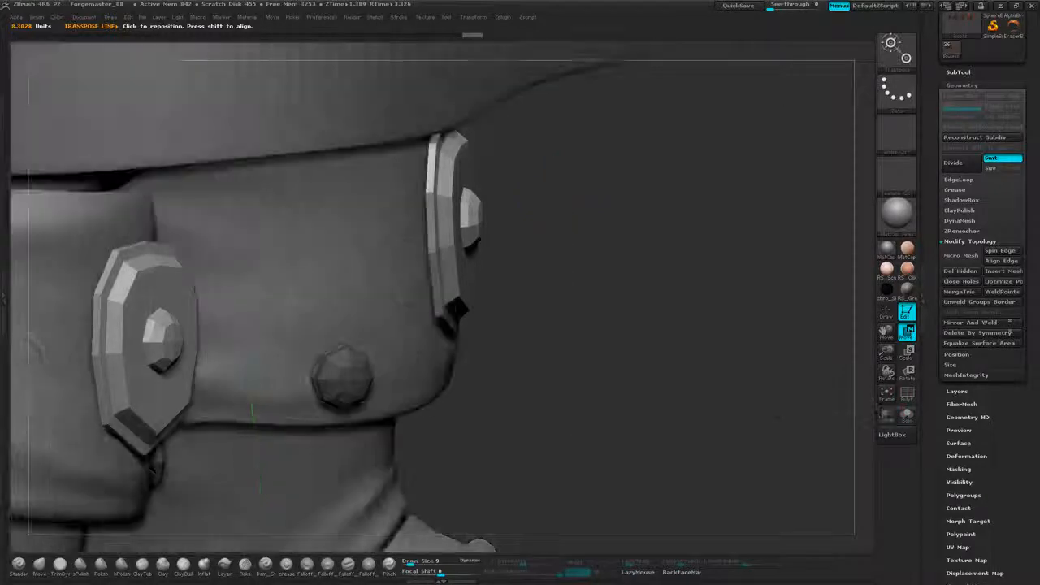
left_click_drag(679, 367, 777, 318)
left_click_drag(612, 300, 608, 300)
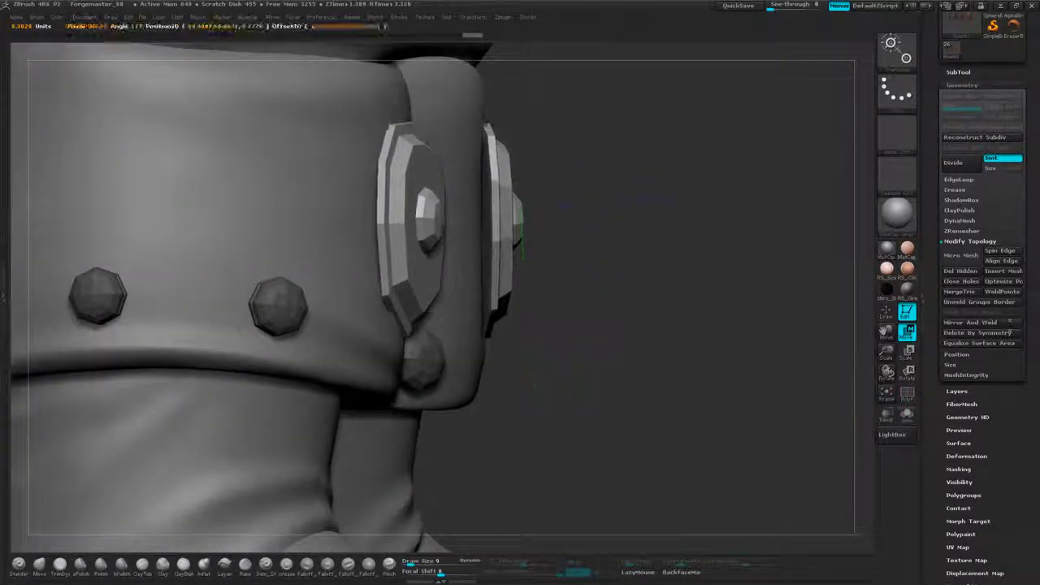
Center the large front snaps on the boot cuffs and rotate them to sit flush with the cuff surface.
left_click_drag(794, 313, 668, 278)
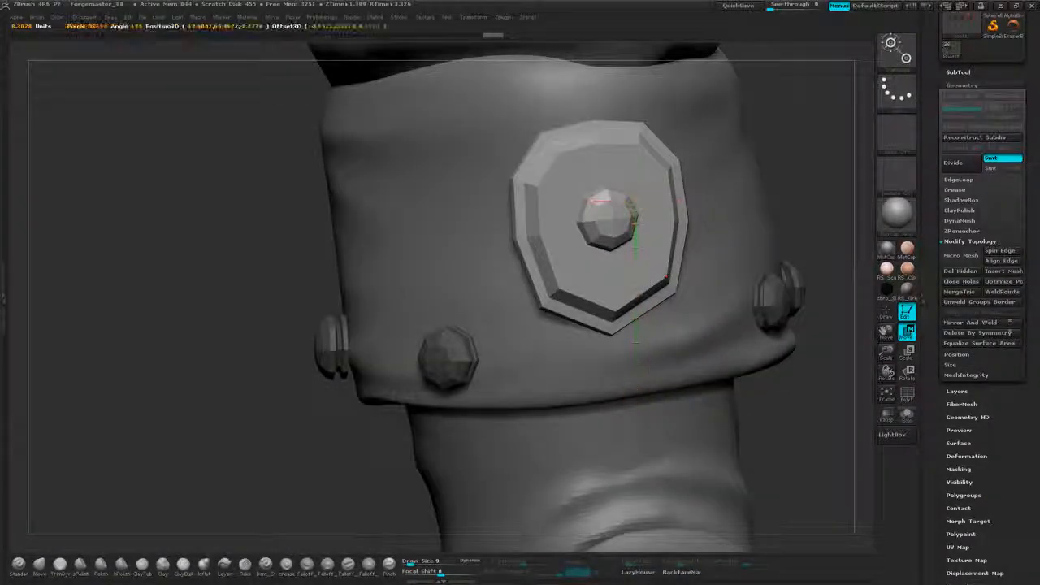
left_click_drag(609, 319, 636, 317)
mouse_move(812, 357)
left_mouse_down()
mouse_move(697, 371)
mouse_move(819, 343)
left_mouse_up()
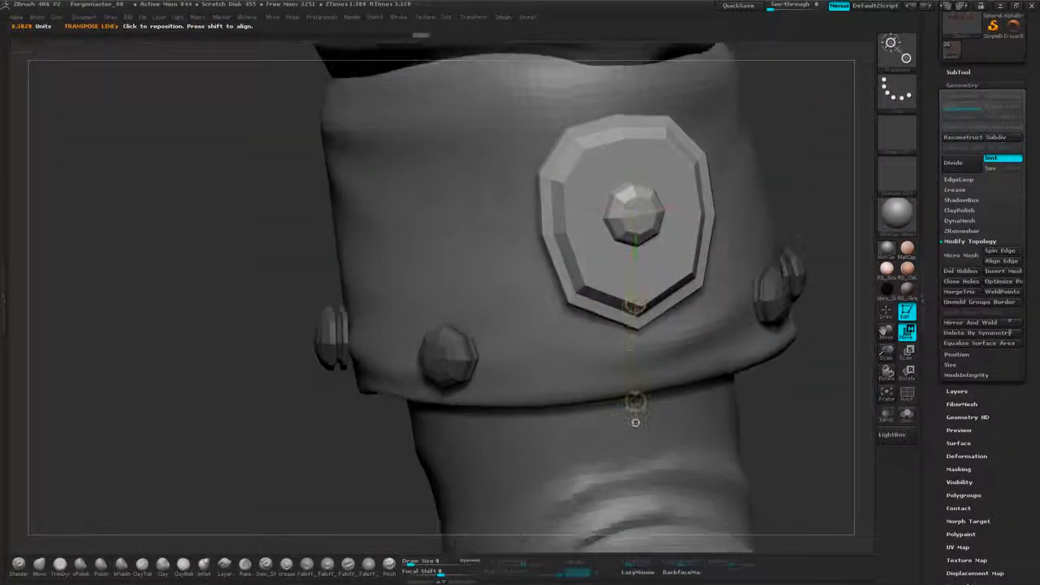
left_click_drag(636, 301, 629, 301)
left_click_drag(636, 416, 746, 416)
left_click_drag(739, 295, 735, 298)
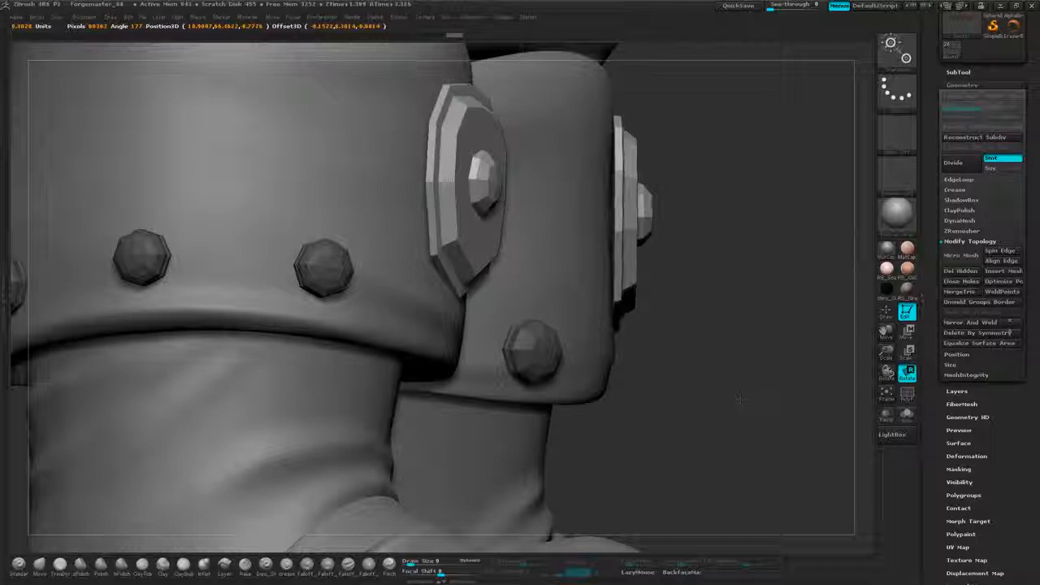
mouse_move(742, 418)
left_mouse_down()
mouse_move(609, 421)
mouse_move(560, 435)
mouse_move(615, 423)
mouse_move(623, 398)
left_mouse_up()
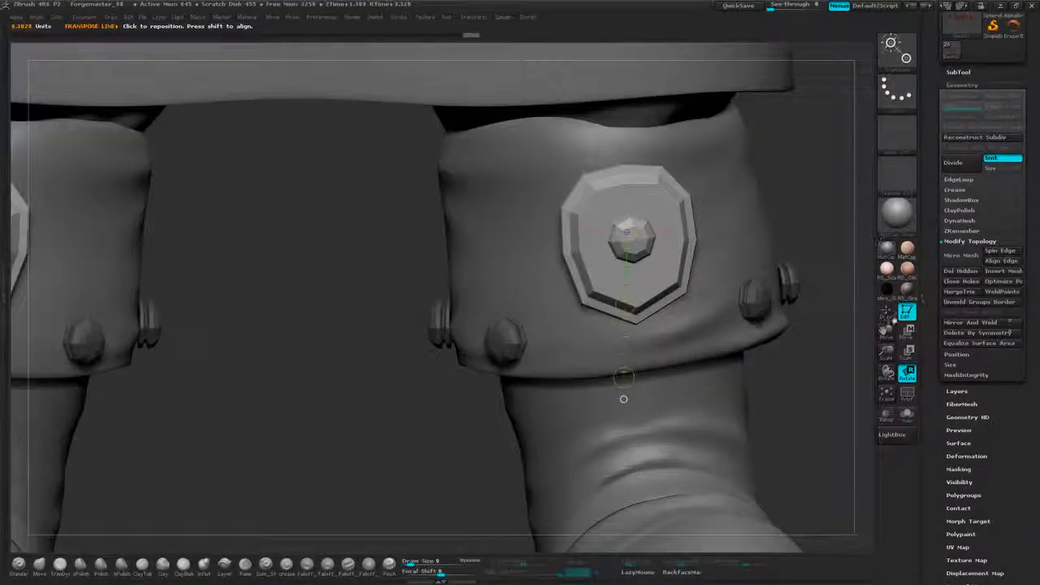
Release the large snaps, then with transparency on, isolate the small rivet beside the front snap with an inverted mask.
left_click(887, 316)
mouse_move(797, 195)
left_mouse_down("alt")
mouse_move(801, 237)
mouse_move(521, 248)
mouse_move(821, 232)
mouse_move(775, 206)
mouse_move(780, 249)
mouse_move(758, 231)
mouse_move(749, 250)
mouse_move(772, 248)
mouse_move(752, 225)
mouse_move(716, 301)
mouse_move(722, 281)
mouse_move(749, 295)
left_mouse_up("alt")
key("Up")
left_click(751, 249, "ctrl")
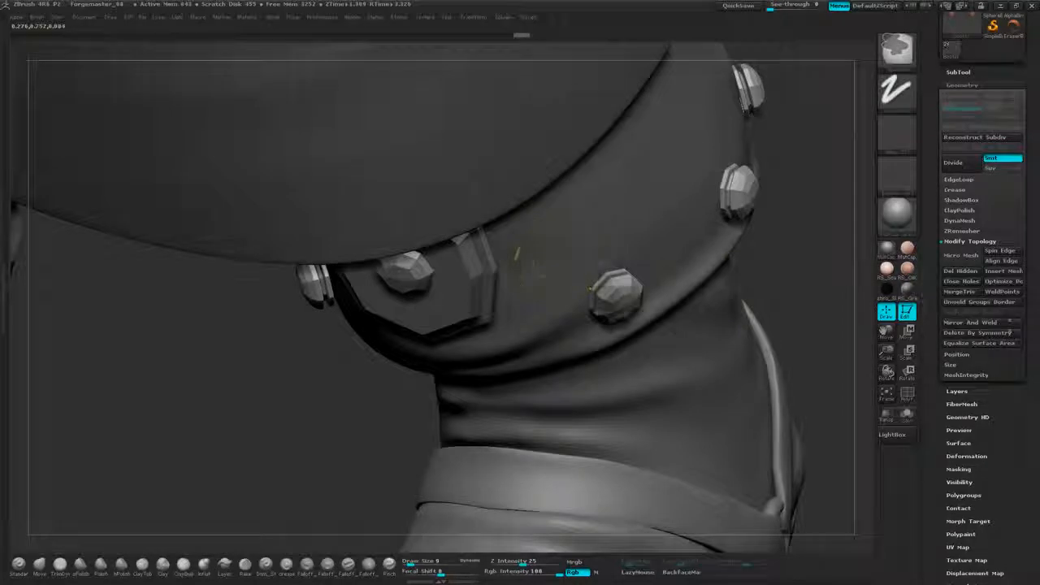
left_click(887, 414)
left_click_drag(826, 299, 669, 290)
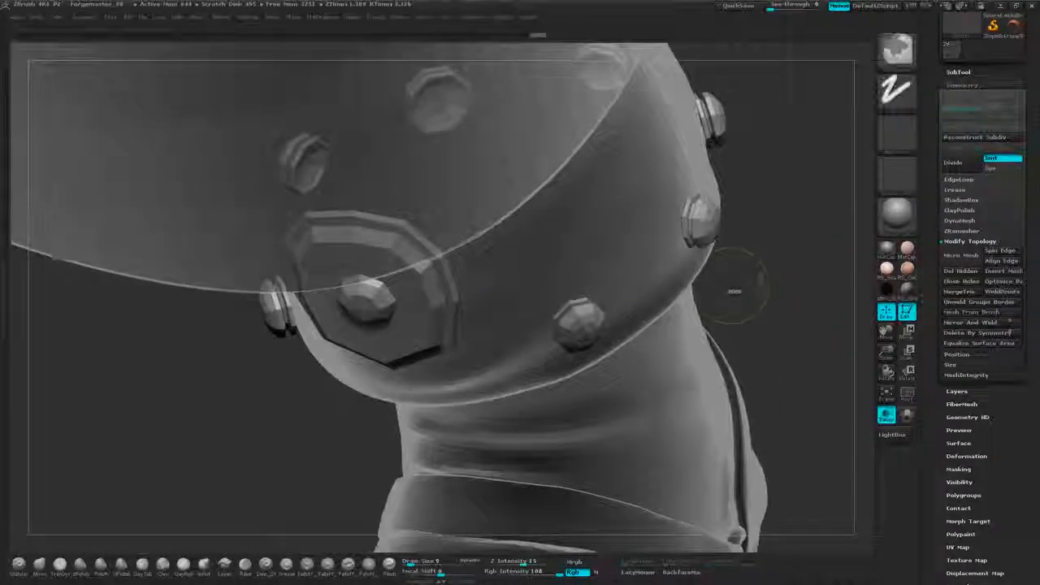
left_click_drag(557, 372, 527, 403, "ctrl")
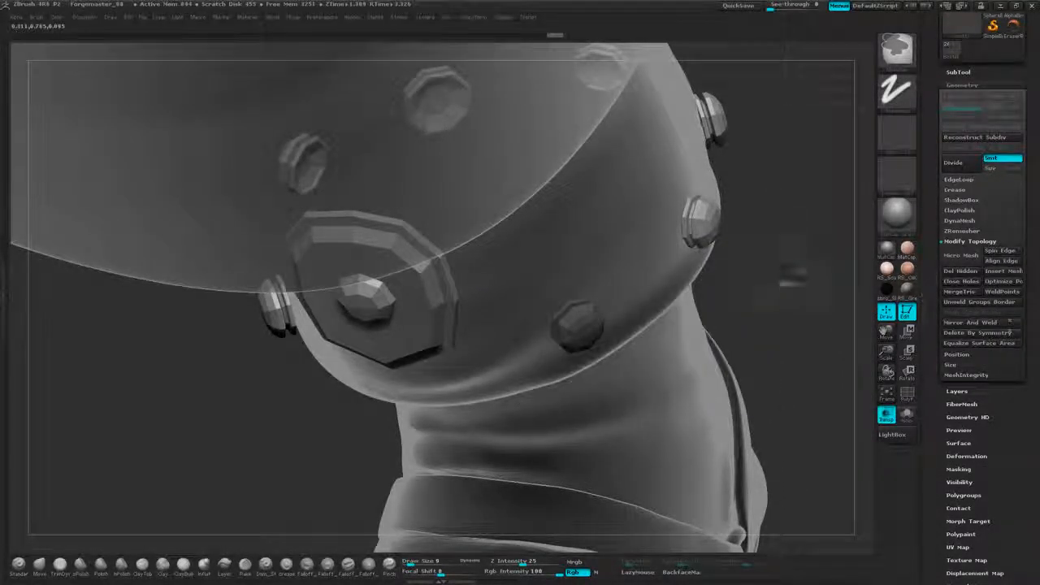
left_click(791, 264, "ctrl")
Turn off transparency and move the isolated rivet against the boot cuff with the transpose line.
left_click_drag(767, 269, 817, 261)
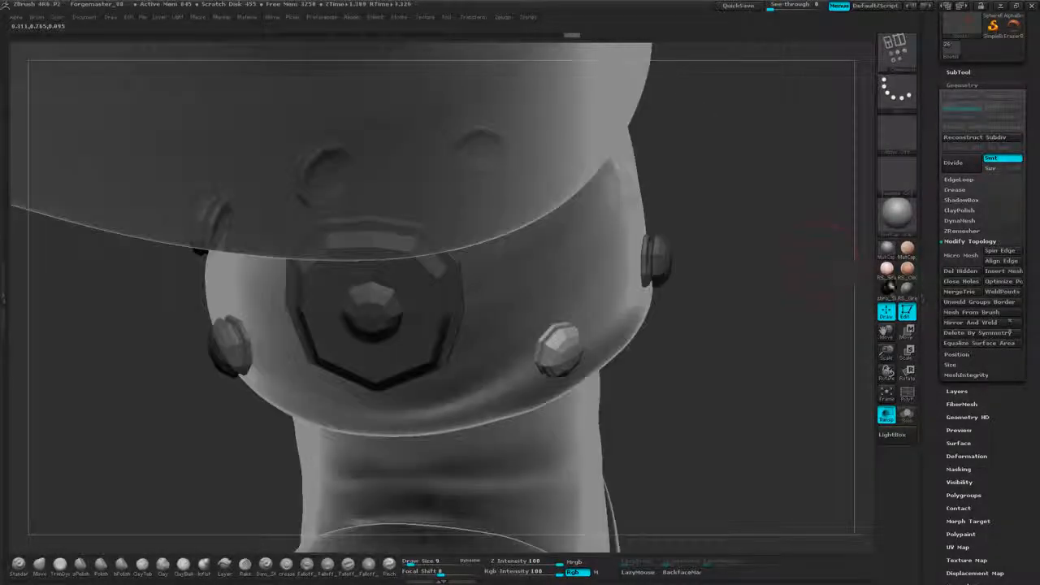
left_click_drag(792, 321, 811, 258)
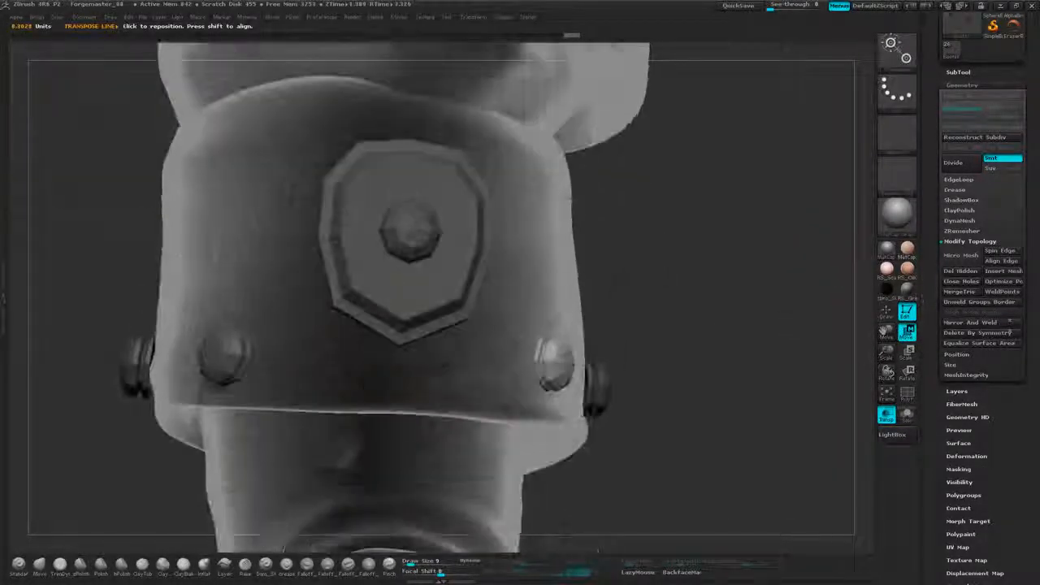
left_click(887, 415)
mouse_move(768, 321)
left_mouse_down("alt")
mouse_move(780, 244)
mouse_move(756, 313)
left_mouse_up("alt")
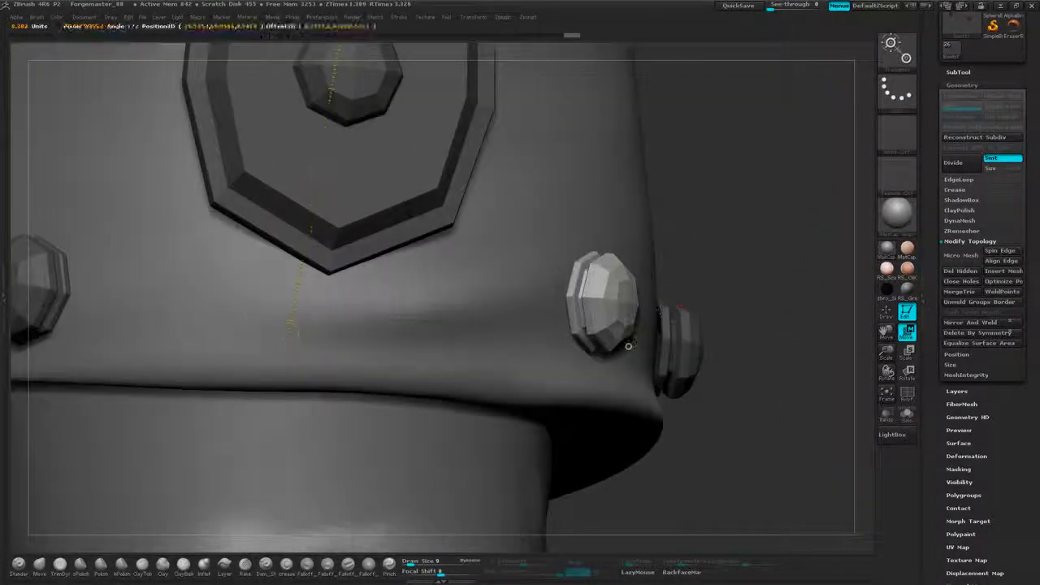
left_click_drag(628, 431, 587, 364)
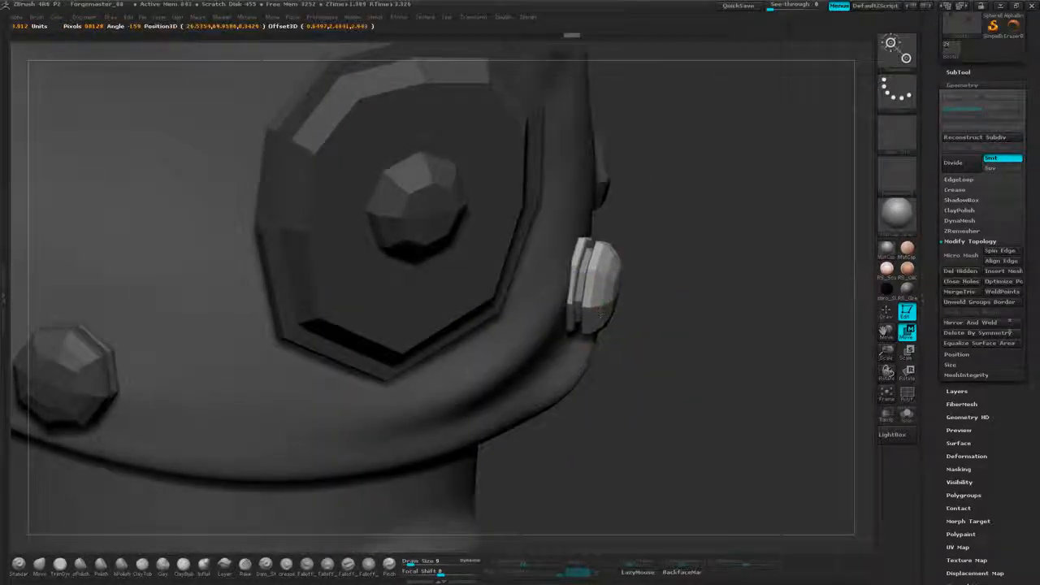
left_click_drag(587, 365, 541, 501)
With transparency on, isolate the next rivet around the cuff's side and push its base into the cuff surface.
mouse_move(690, 192)
left_mouse_down("ctrl")
mouse_move(573, 334)
mouse_move(533, 351)
left_mouse_up("ctrl")
left_click(887, 415)
left_click_drag(671, 196, 534, 351, "ctrl")
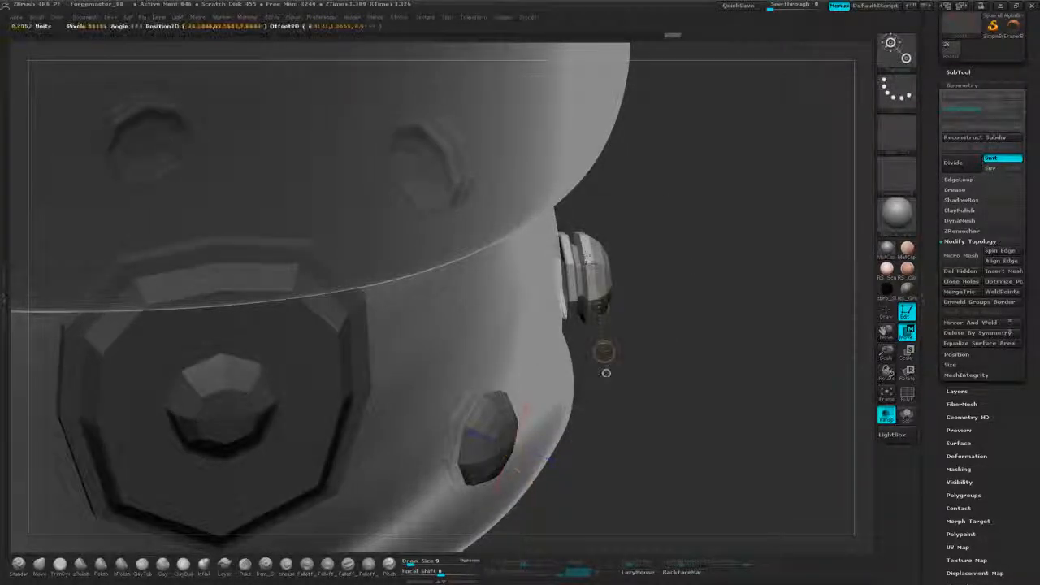
left_click_drag(588, 257, 580, 256)
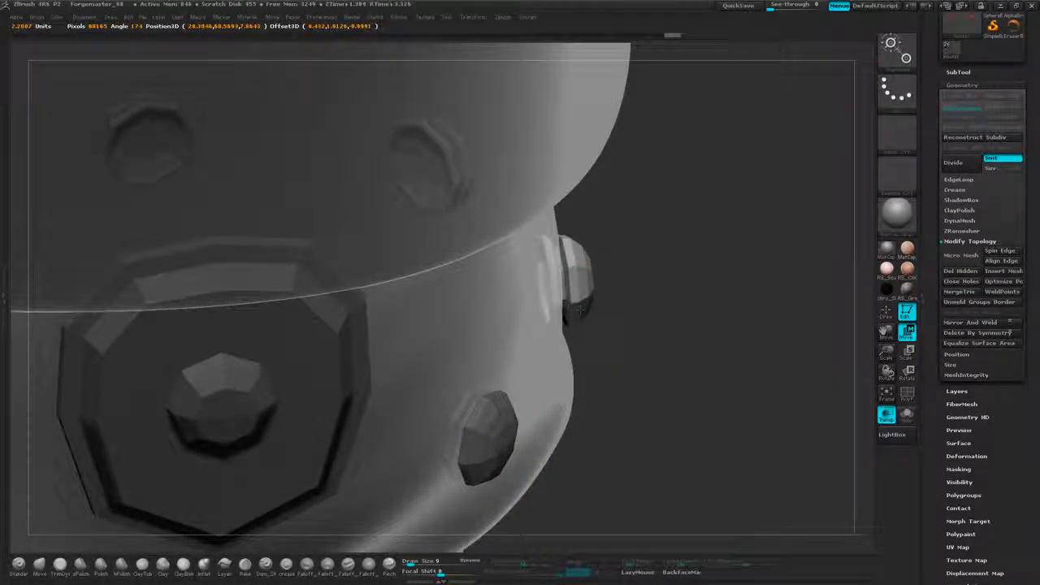
left_click_drag(612, 351, 621, 443)
Mask the following side rivet, invert the mask, and sink the rivet's base into the cuff.
left_click_drag(604, 166, 434, 336, "ctrl")
left_click(657, 248, "ctrl")
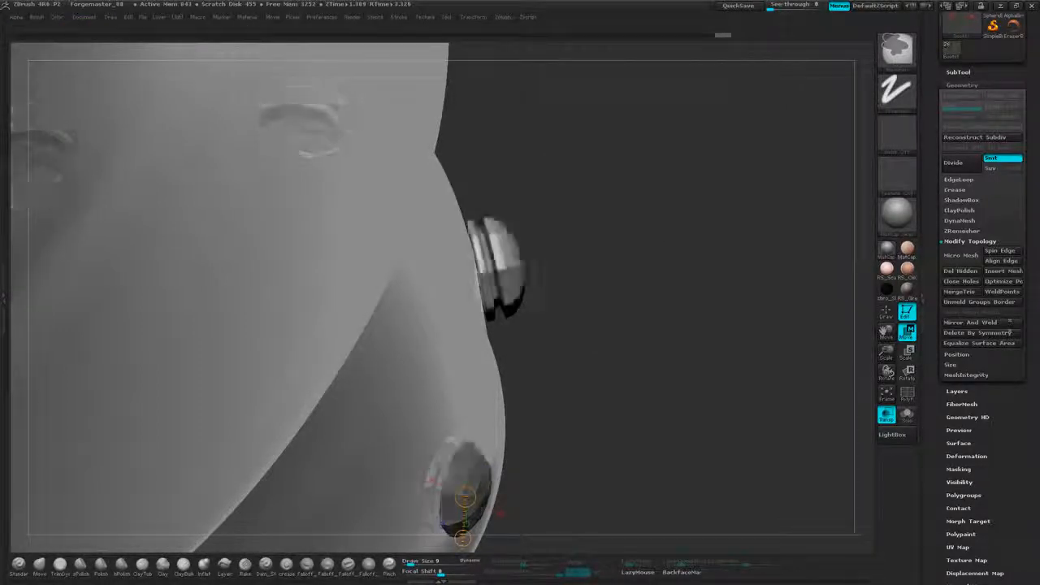
left_click_drag(657, 248, 638, 487)
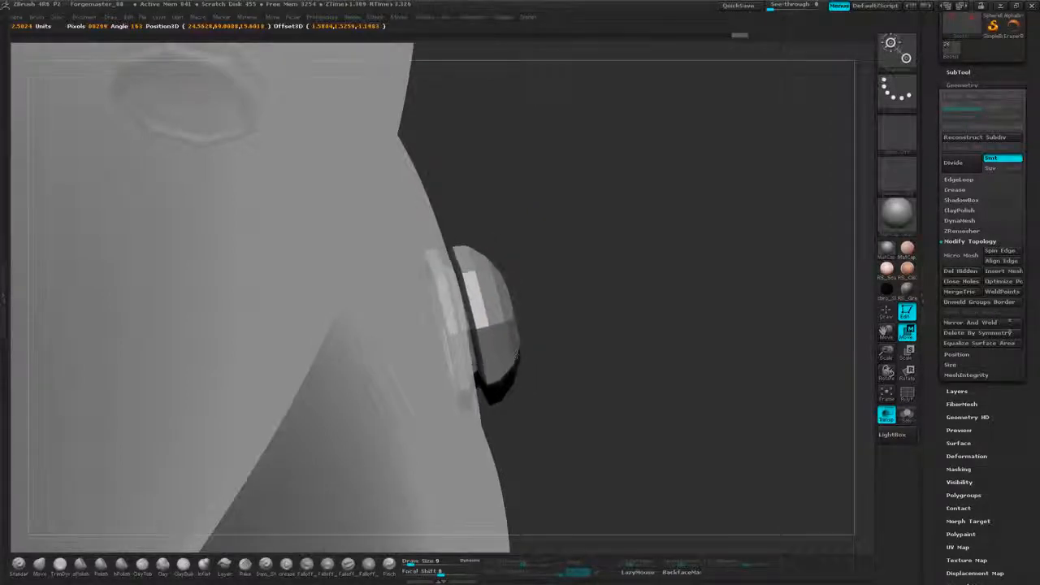
left_click_drag(554, 301, 573, 334)
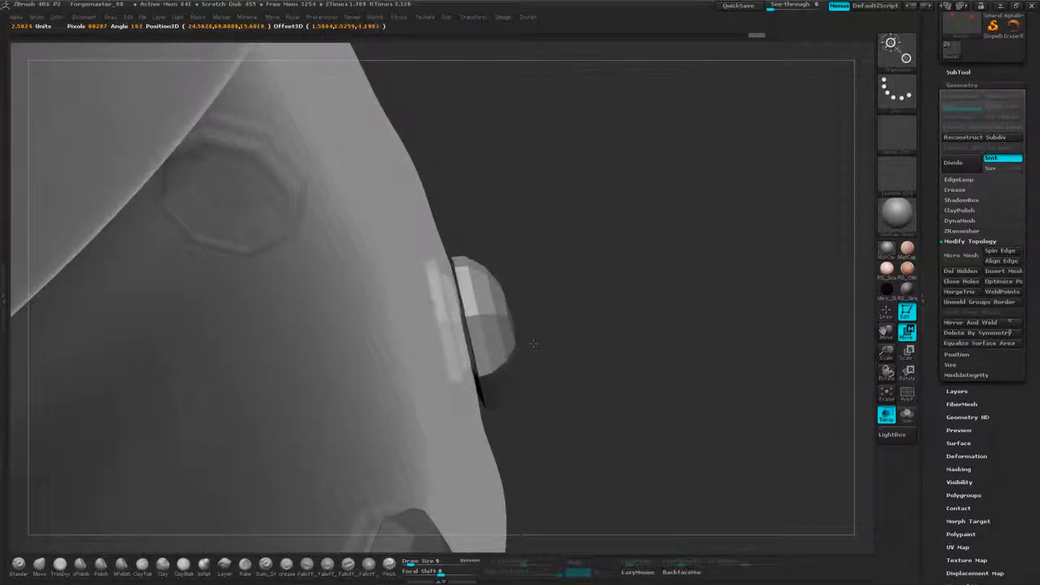
left_click_drag(573, 411, 541, 510)
Isolate the rivet farther around the cuff with an inverted mask and move it down until its base is embedded.
left_click_drag(641, 209, 719, 343, "ctrl")
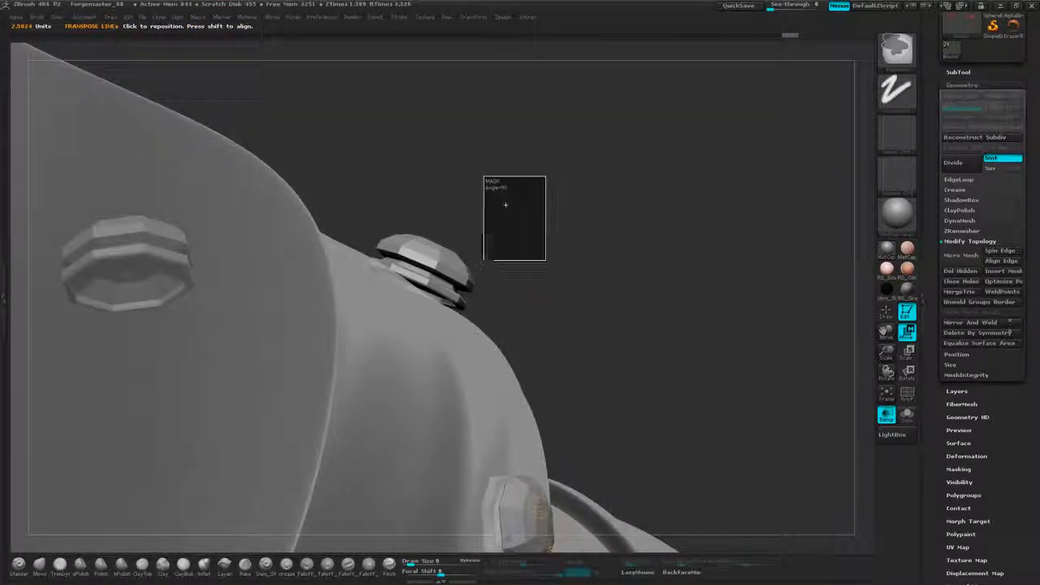
left_click_drag(505, 204, 335, 367, "ctrl")
left_click(602, 260, "ctrl")
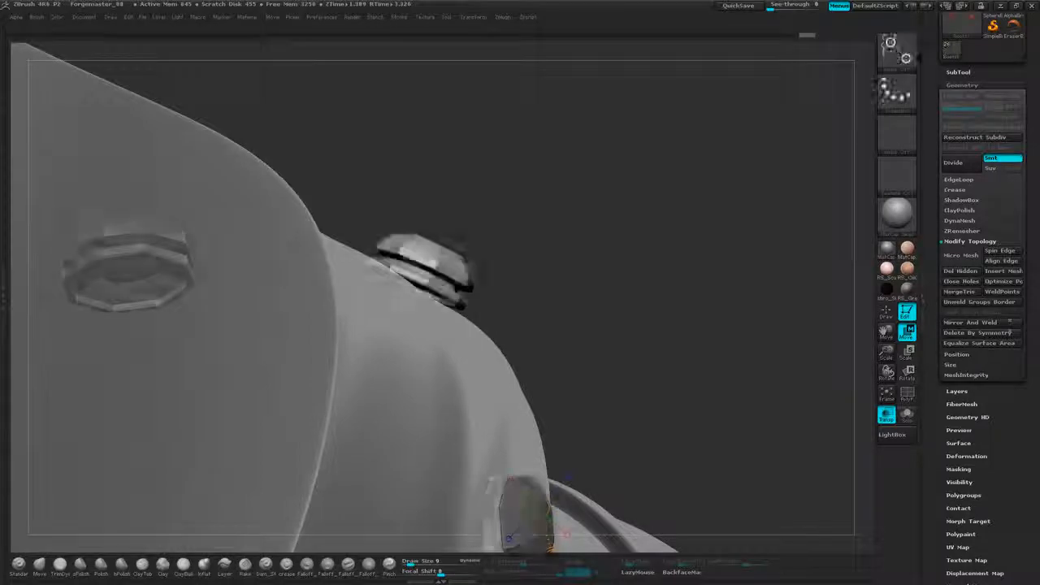
left_click_drag(602, 260, 537, 211, "alt")
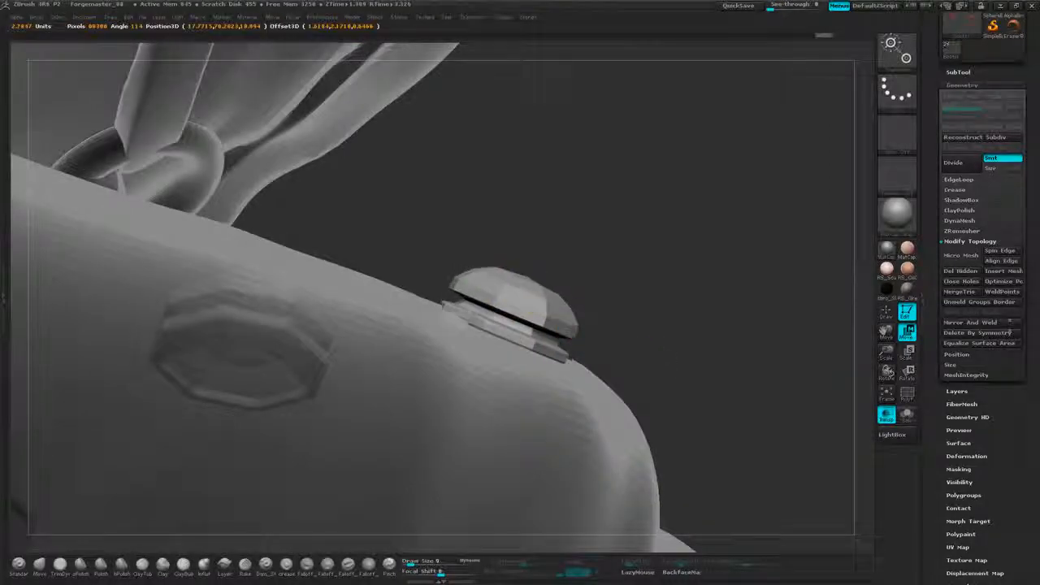
left_click_drag(671, 356, 642, 402)
left_click_drag(553, 352, 557, 343)
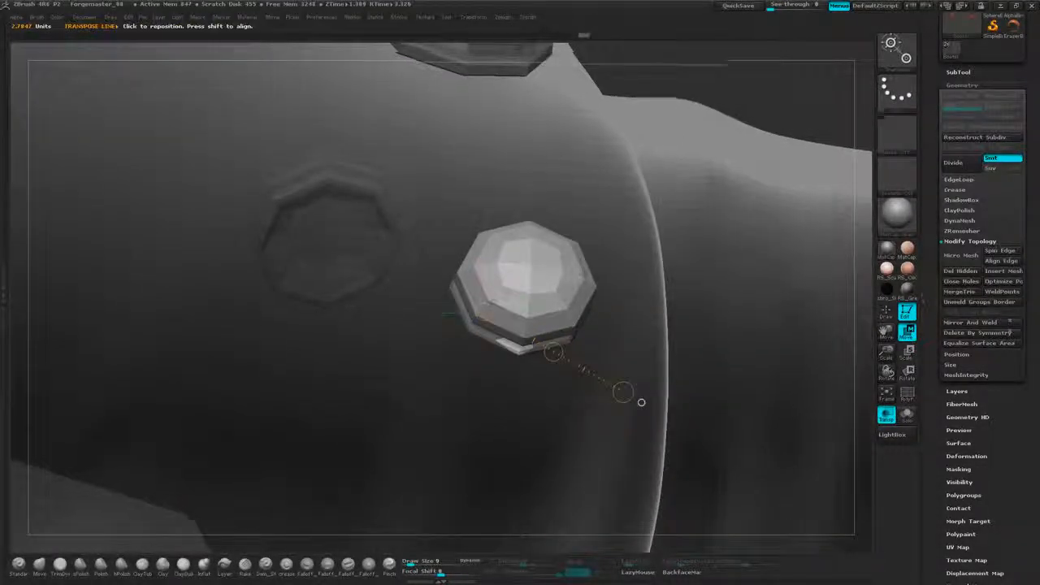
right_click_drag(558, 343, 653, 360)
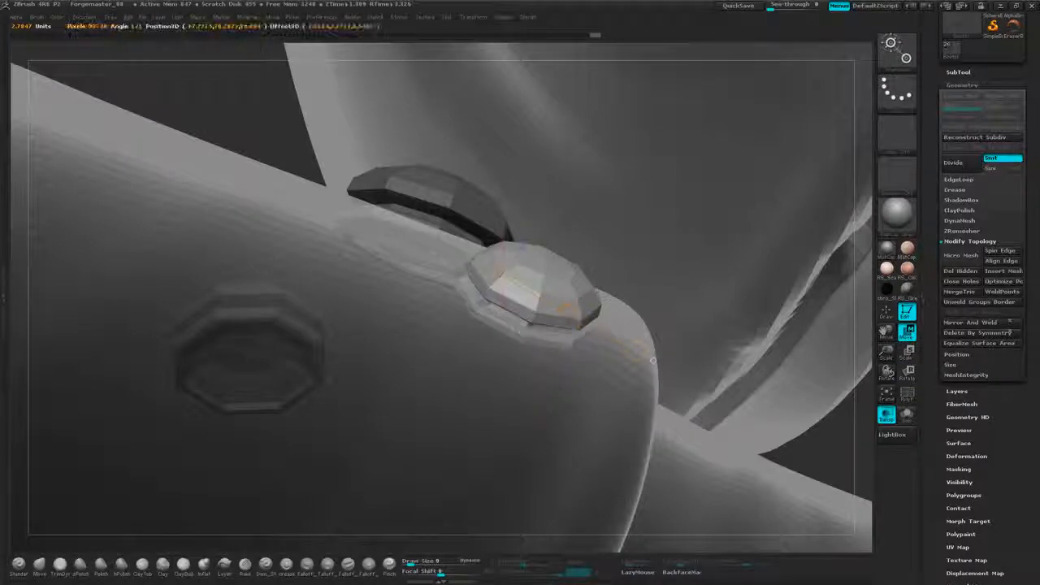
mouse_move(653, 361)
right_mouse_down()
mouse_move(676, 366)
mouse_move(601, 432)
mouse_move(590, 370)
mouse_move(626, 379)
mouse_move(499, 390)
mouse_move(477, 436)
mouse_move(488, 423)
mouse_move(634, 427)
mouse_move(628, 421)
mouse_move(741, 536)
mouse_move(683, 532)
right_mouse_up()
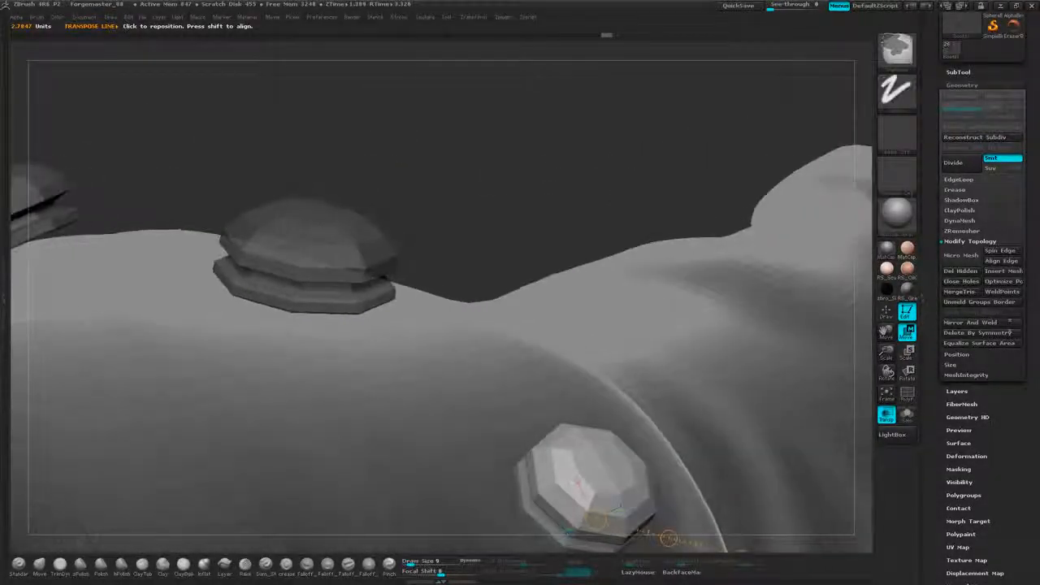
Mask the neighboring raised rivet, invert the mask, and lower it onto the cuff, adjusting from several angles.
left_click_drag(723, 147, 763, 179, "ctrl")
right_click_drag(764, 179, 856, 207, "alt")
mouse_move(550, 143)
left_mouse_down("ctrl")
mouse_move(310, 394)
mouse_move(262, 399)
left_mouse_up("ctrl")
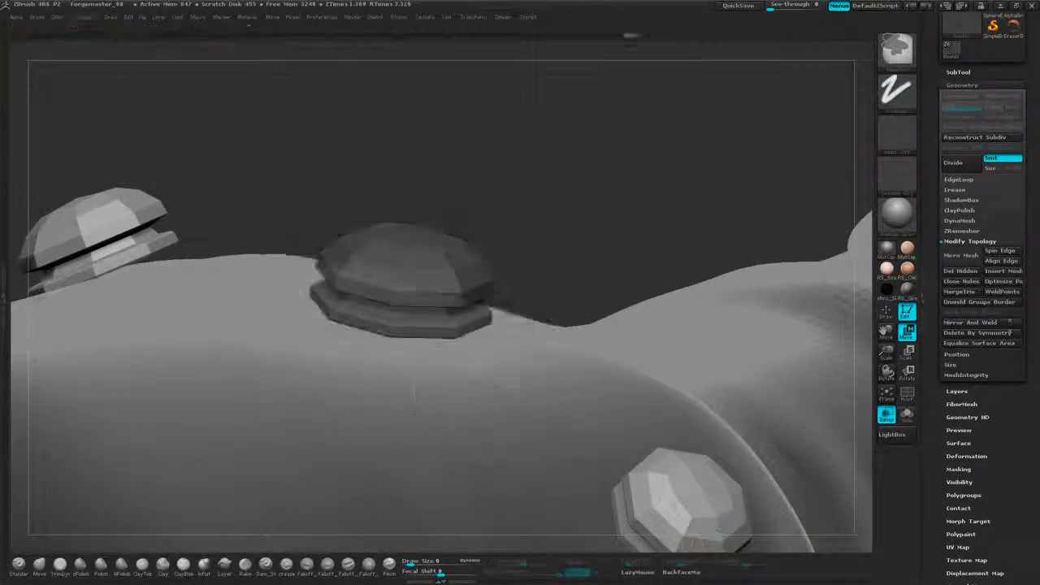
right_click_drag(506, 191, 556, 208, "alt")
left_click(556, 208, "ctrl")
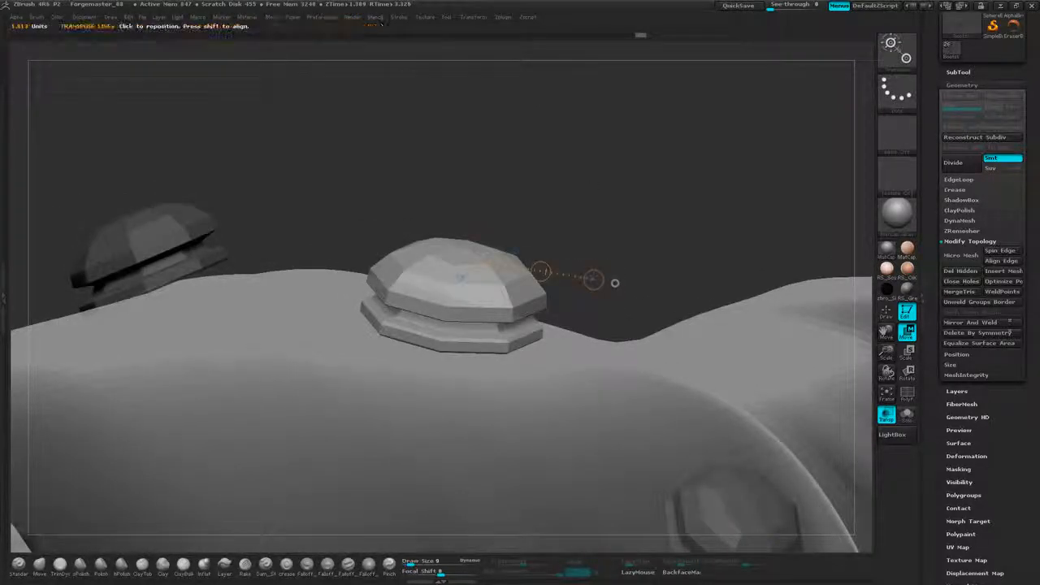
right_click_drag(593, 278, 614, 163)
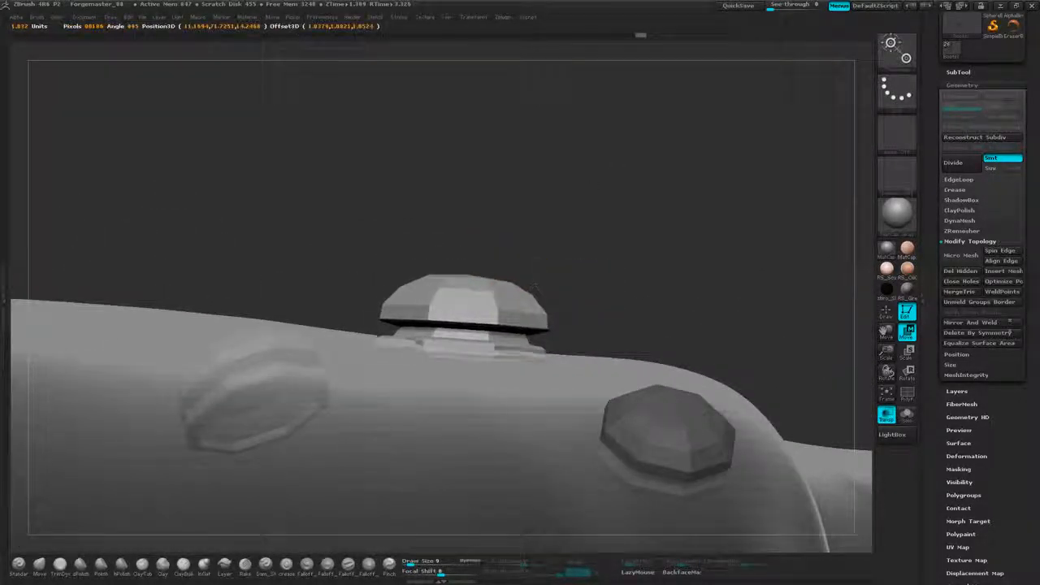
right_click_drag(597, 205, 524, 203)
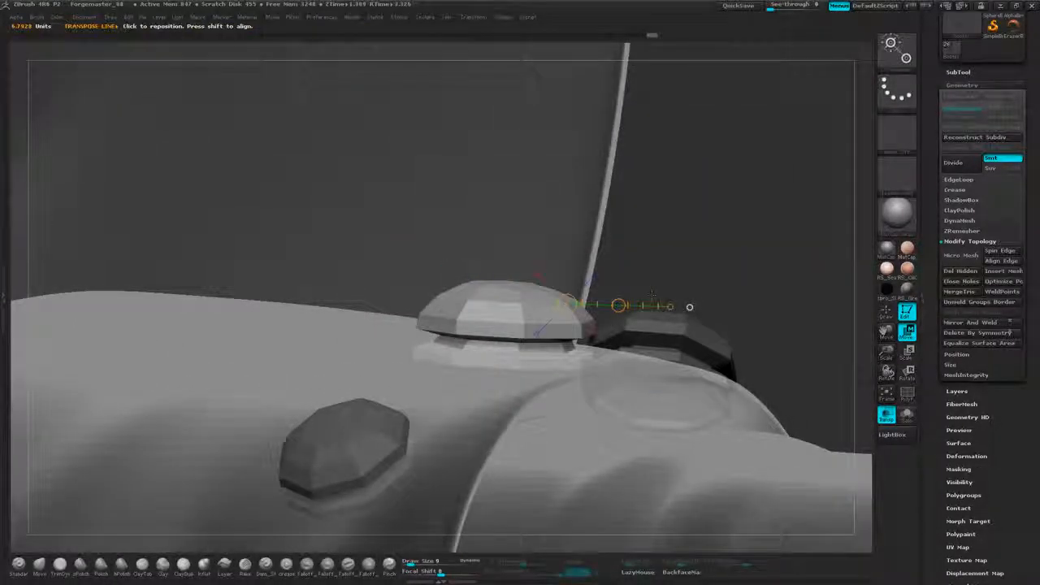
right_click_drag(618, 307, 532, 301)
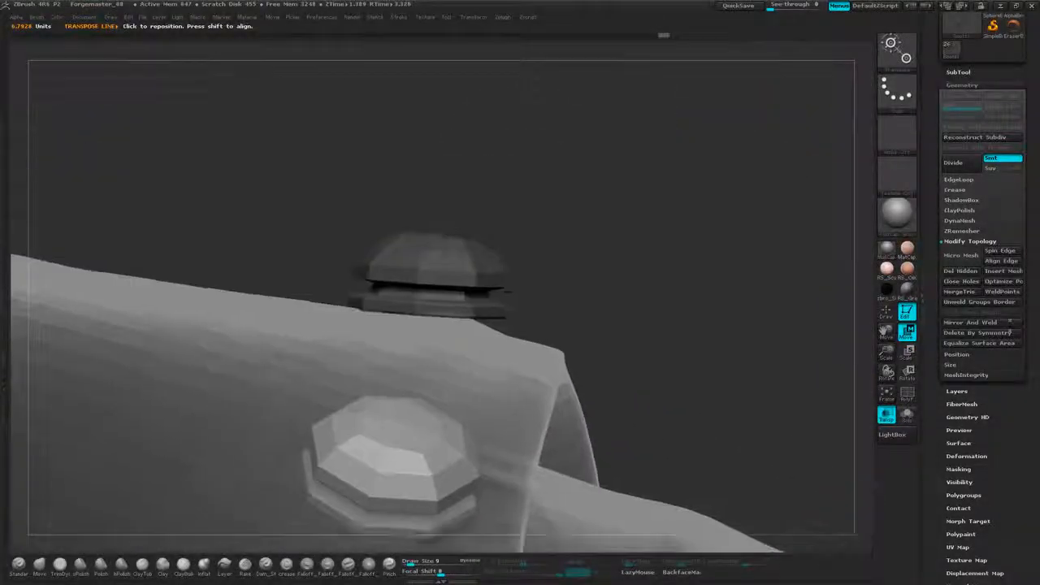
Isolate the remaining floating rivet with an inverted mask and seat it in the cuff with the transpose line.
right_click_drag(578, 252, 788, 241)
left_click_drag(673, 176, 383, 386, "ctrl")
left_click(543, 246, "ctrl")
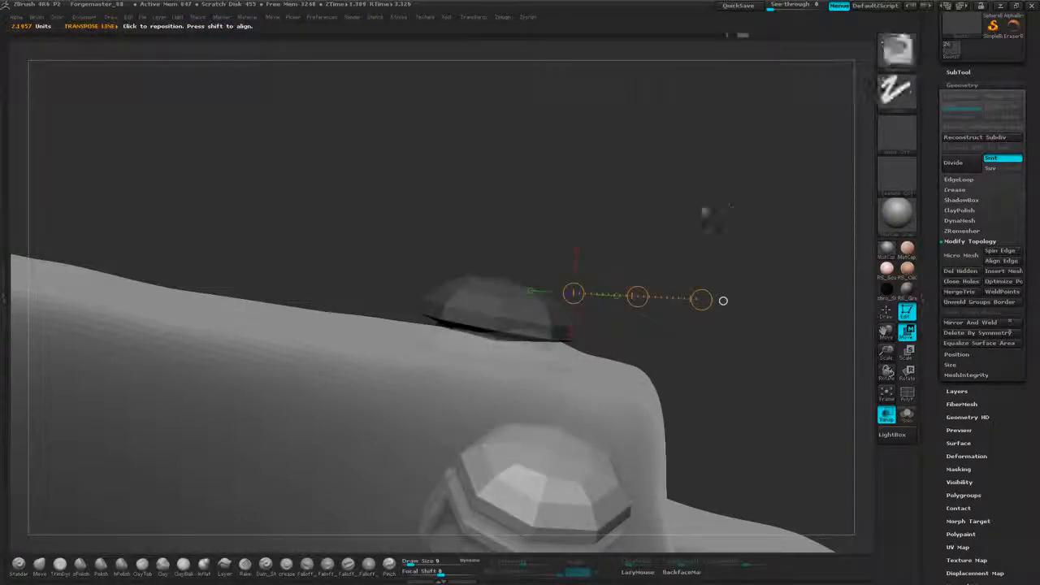
left_click_drag(723, 301, 782, 283)
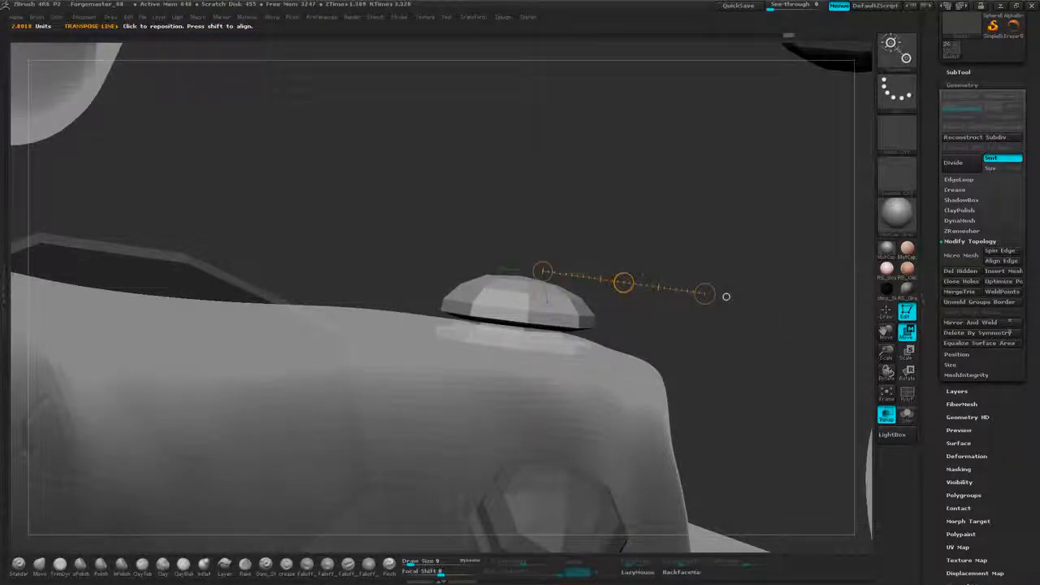
left_click_drag(727, 297, 362, 303)
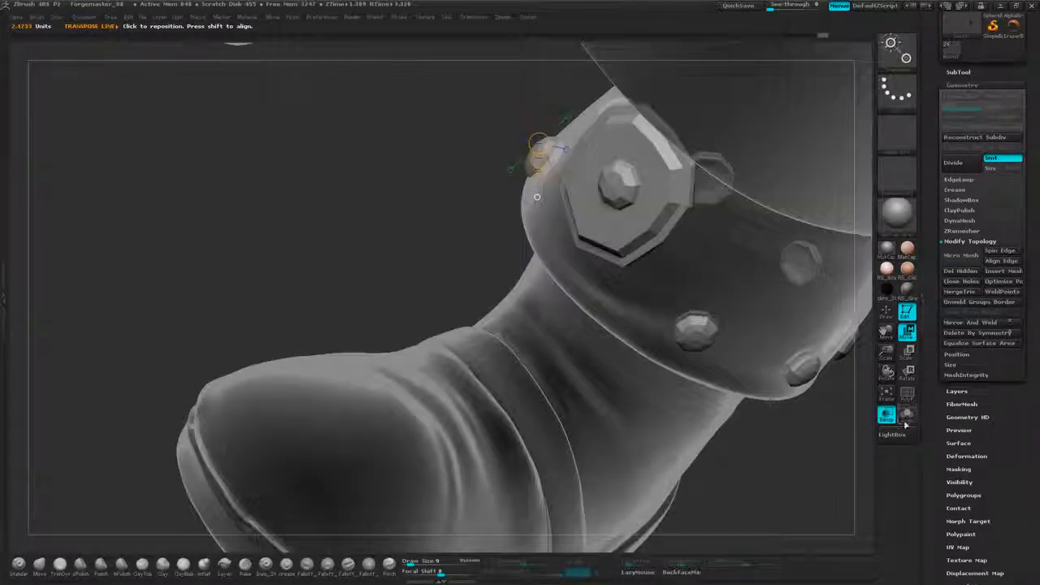
Turn off transparency and subdivide the snap and rivet subtool to subdivision level 4.
left_click(887, 416)
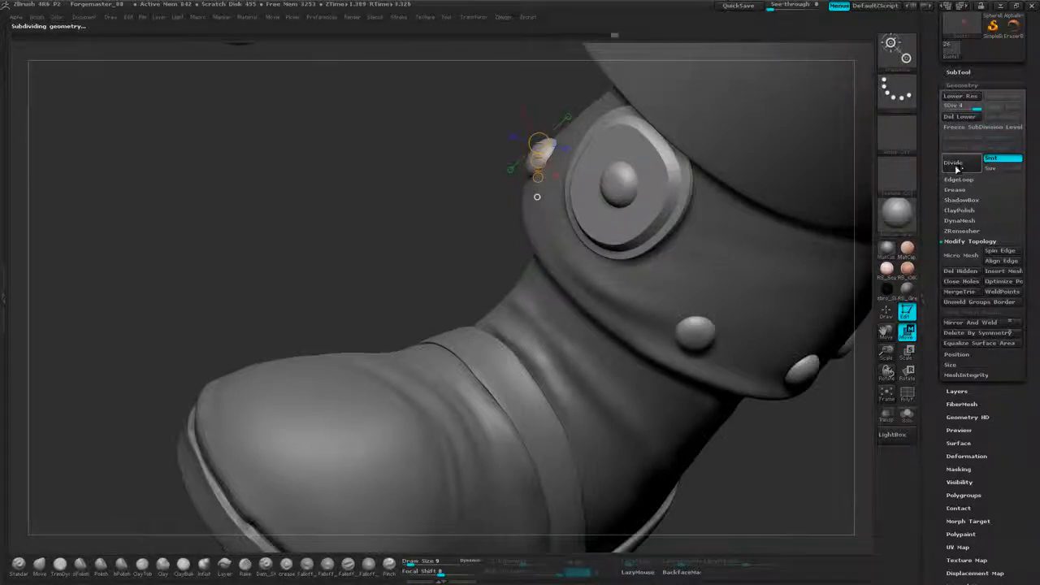
left_click_drag(537, 197, 560, 191)
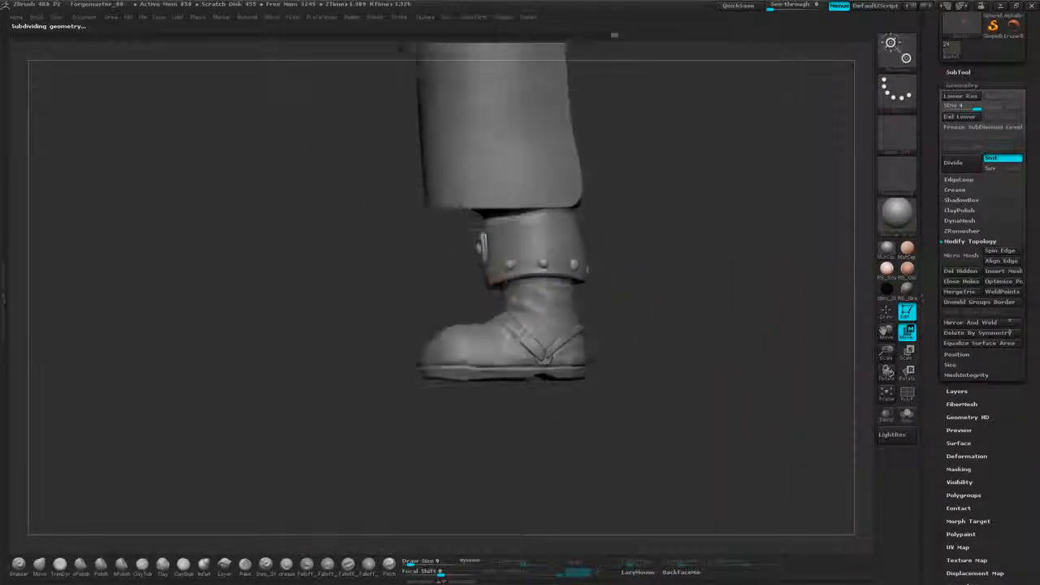
Examine the smoothed snaps and rivets on both boot cuffs from the side, back and front of the character.
left_click_drag(490, 282, 464, 402)
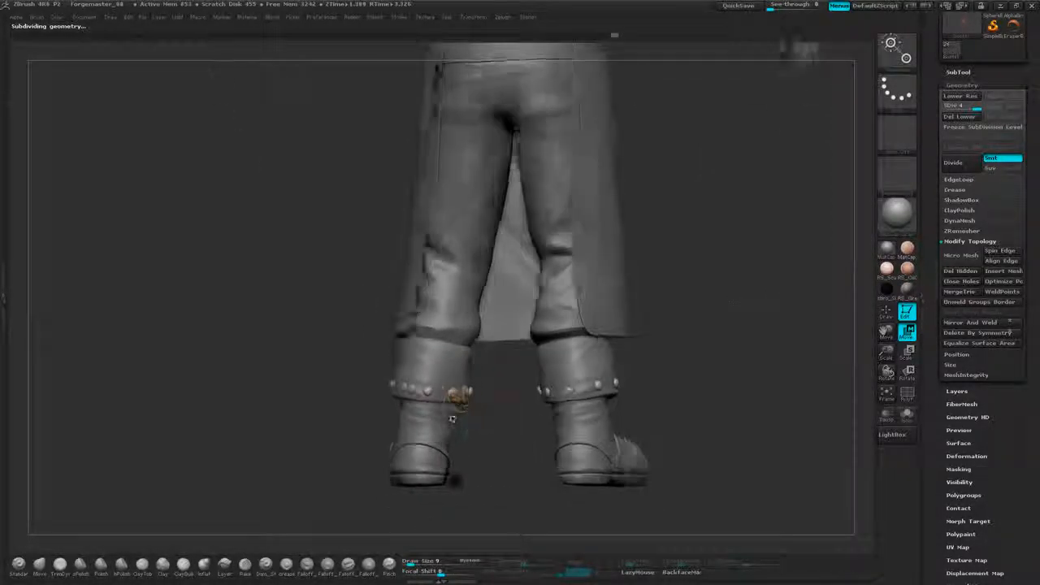
left_click_drag(741, 315, 532, 352)
left_click_drag(574, 531, 563, 557)
left_click_drag(691, 313, 689, 346, "alt")
left_click_drag(689, 345, 689, 280, "alt")
left_click_drag(689, 280, 683, 195, "alt")
left_click_drag(683, 196, 683, 243)
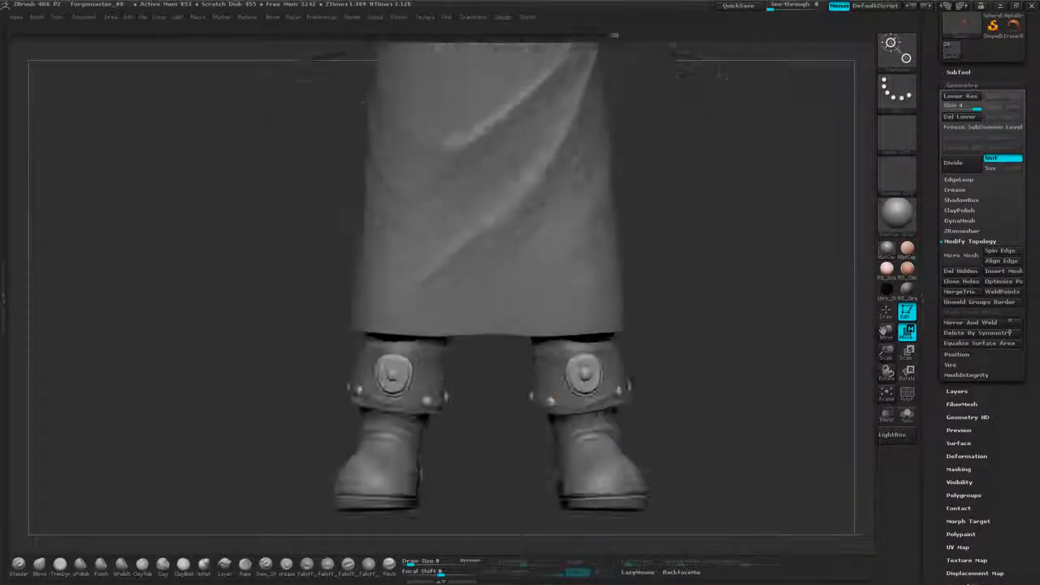
left_click_drag(594, 478, 559, 512)
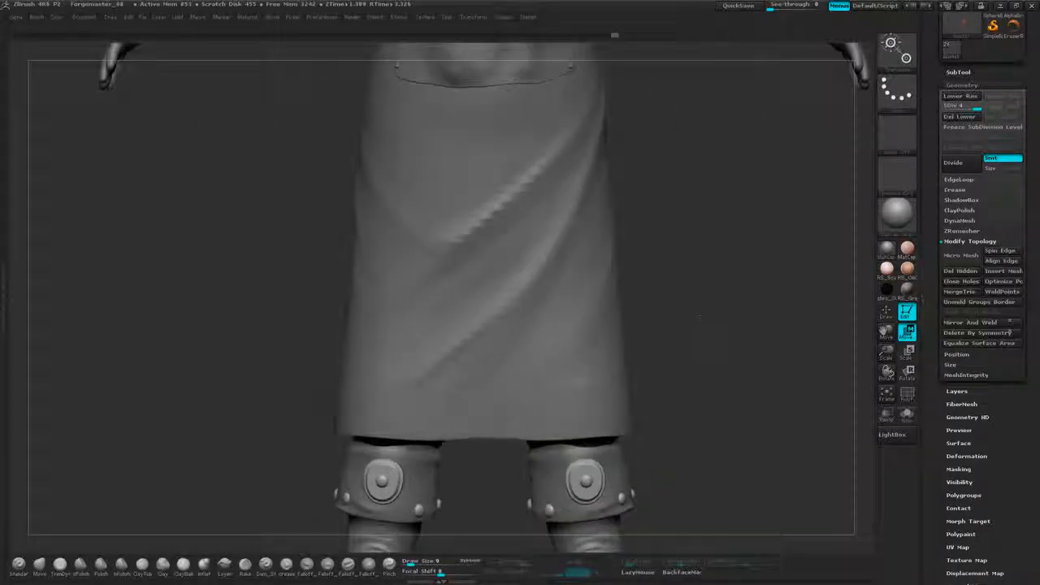
Examine the apron's front folds, then the back waist strap, trousers and glove cuffs from behind the character.
mouse_move(695, 316)
left_mouse_down()
mouse_move(610, 313)
mouse_move(694, 310)
left_mouse_up()
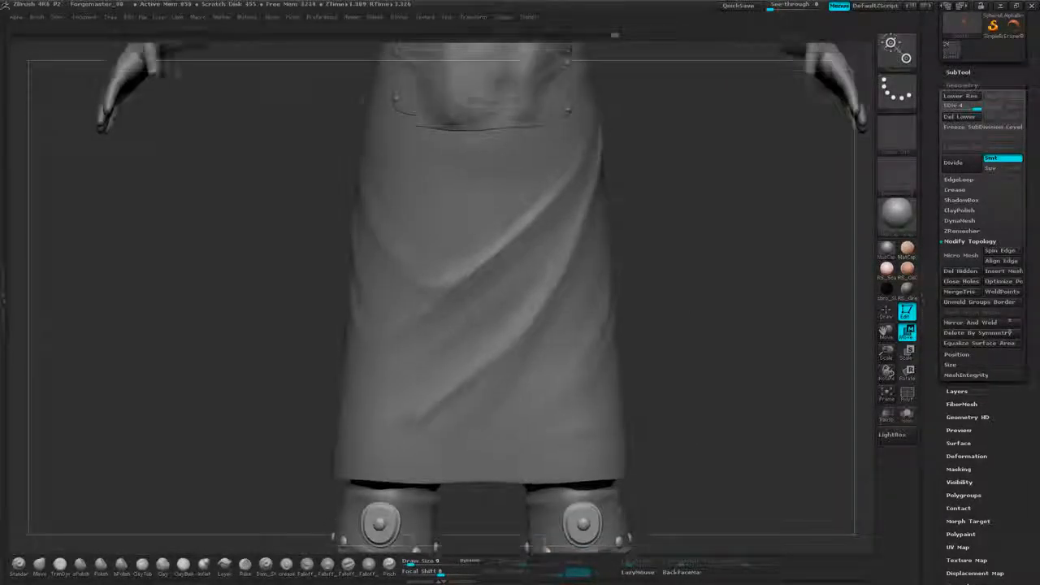
left_click_drag(350, 81, 361, 468, "alt")
mouse_move(634, 418)
left_mouse_down()
mouse_move(732, 418)
mouse_move(634, 418)
left_mouse_up()
left_click_drag(732, 342, 729, 156, "alt")
left_click_drag(246, 310, 266, 363)
left_click_drag(266, 364, 479, 252)
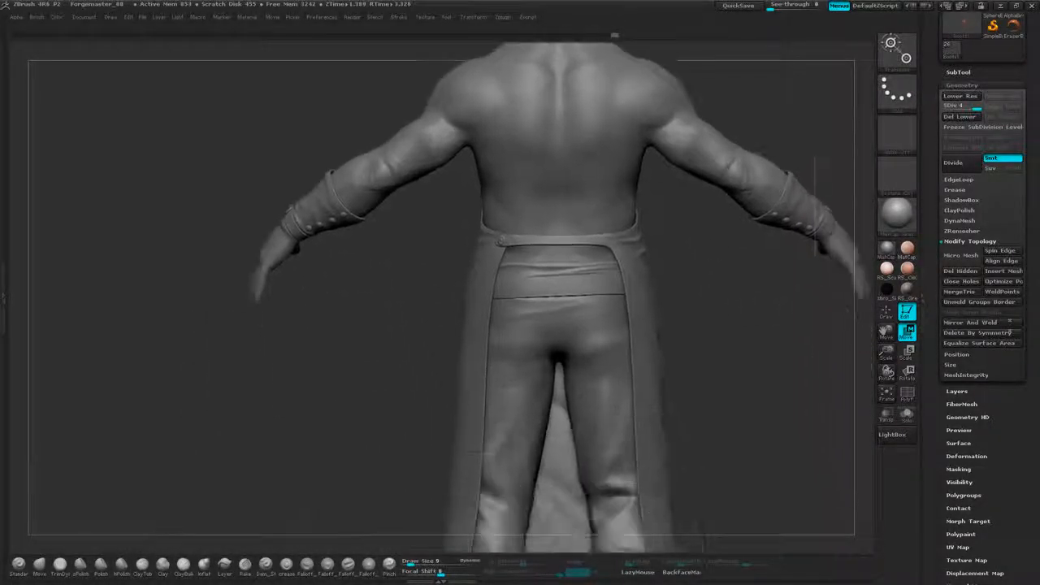
left_click_drag(850, 311, 866, 488, "alt")
left_click_drag(867, 487, 704, 524, "alt")
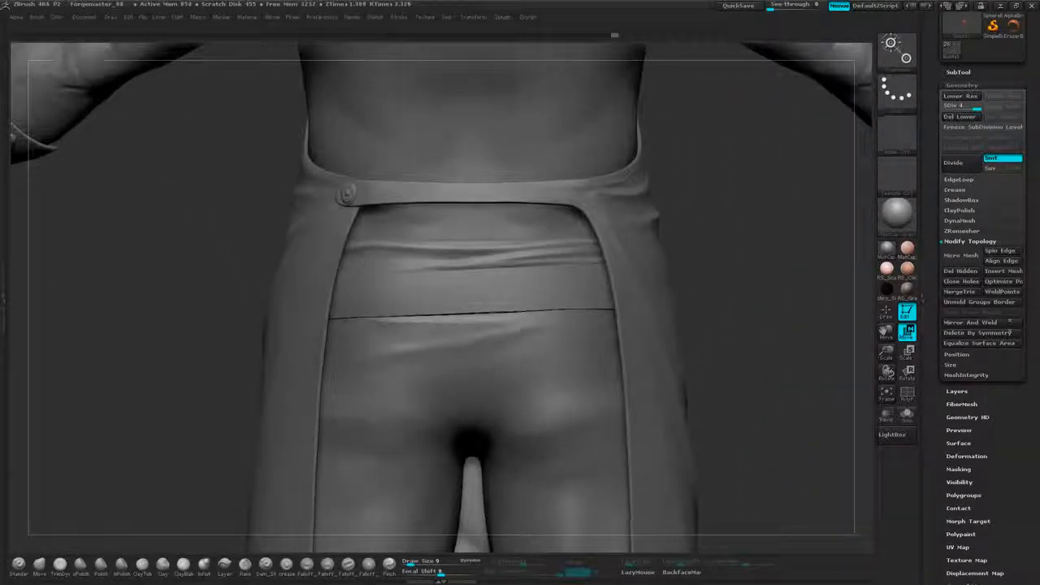
left_click_drag(642, 374, 637, 532, "alt")
left_click_drag(626, 130, 398, 307)
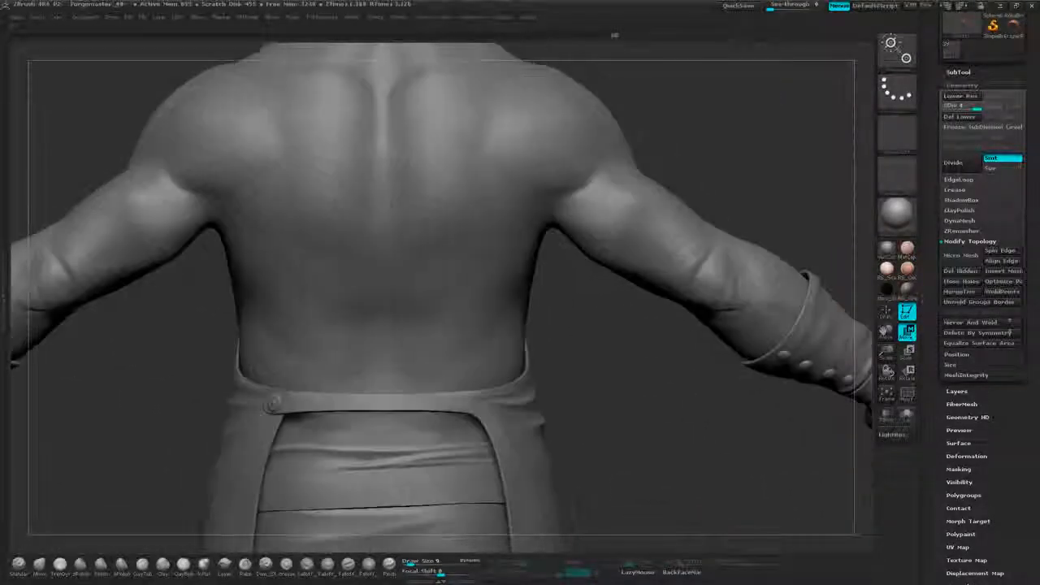
left_click_drag(678, 374, 496, 354, "alt")
left_click_drag(496, 353, 576, 151, "alt")
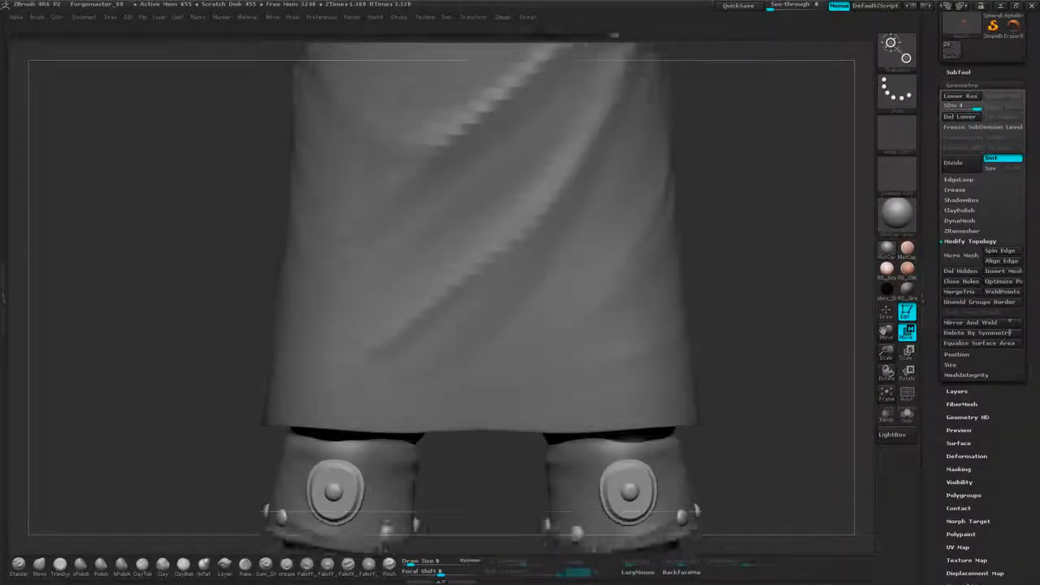
Examine the riveted boot cuffs from the front, then the whole figure from behind.
left_click_drag(766, 304, 752, 232, "alt")
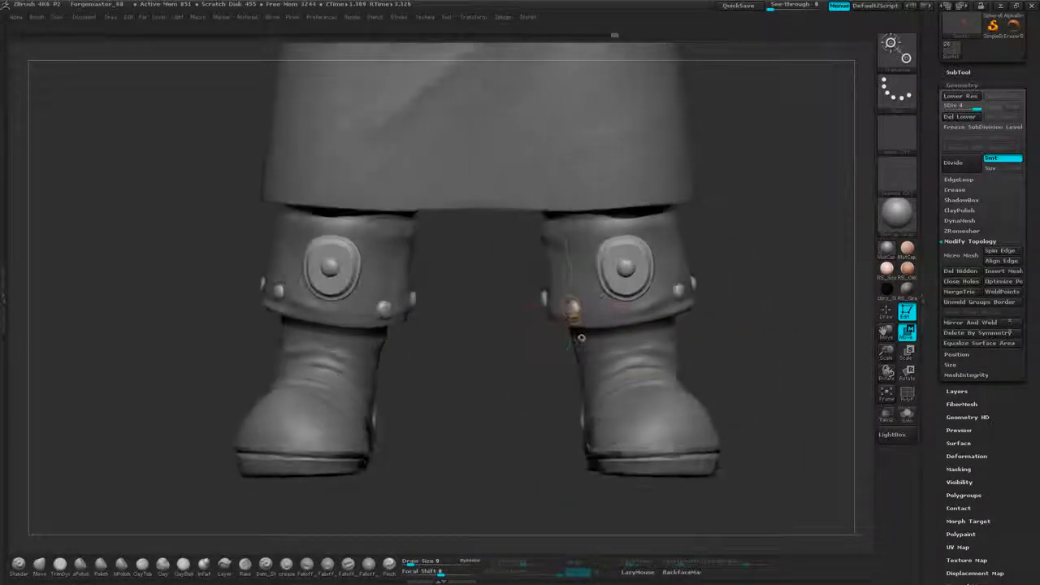
left_click_drag(756, 301, 752, 276, "alt")
left_click_drag(752, 276, 750, 390, "alt")
left_click_drag(744, 146, 468, 191, "alt")
left_click_drag(390, 276, 213, 53, "alt")
left_click_drag(821, 323, 843, 418, "alt")
left_click_drag(843, 418, 967, 410)
left_click_drag(845, 293, 662, 405, "alt")
left_click_drag(715, 244, 722, 374, "alt")
left_click_drag(691, 455, 723, 243, "alt")
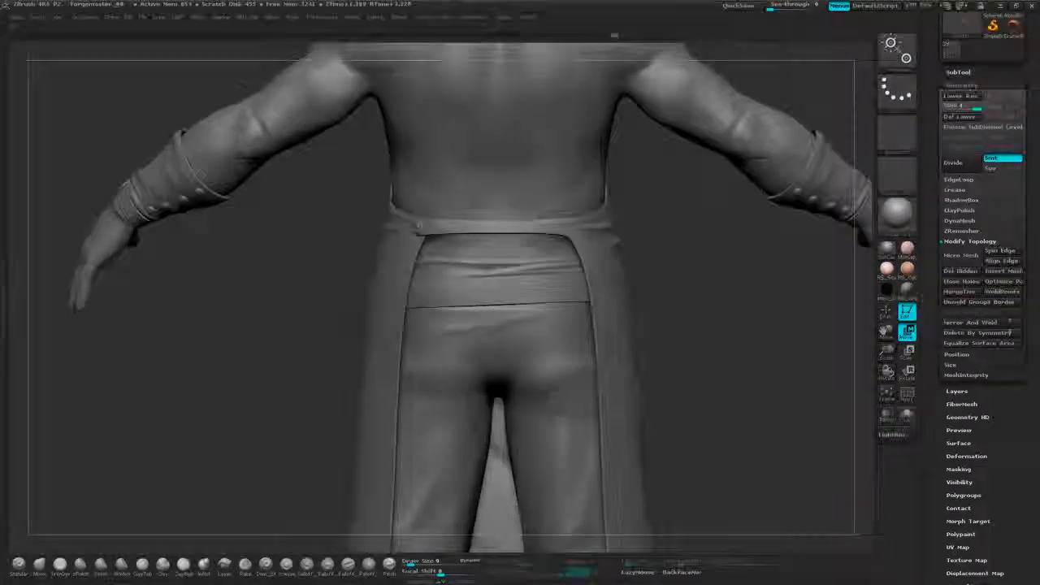
left_click_drag(650, 288, 403, 189, "alt")
left_click_drag(746, 197, 755, 156, "alt")
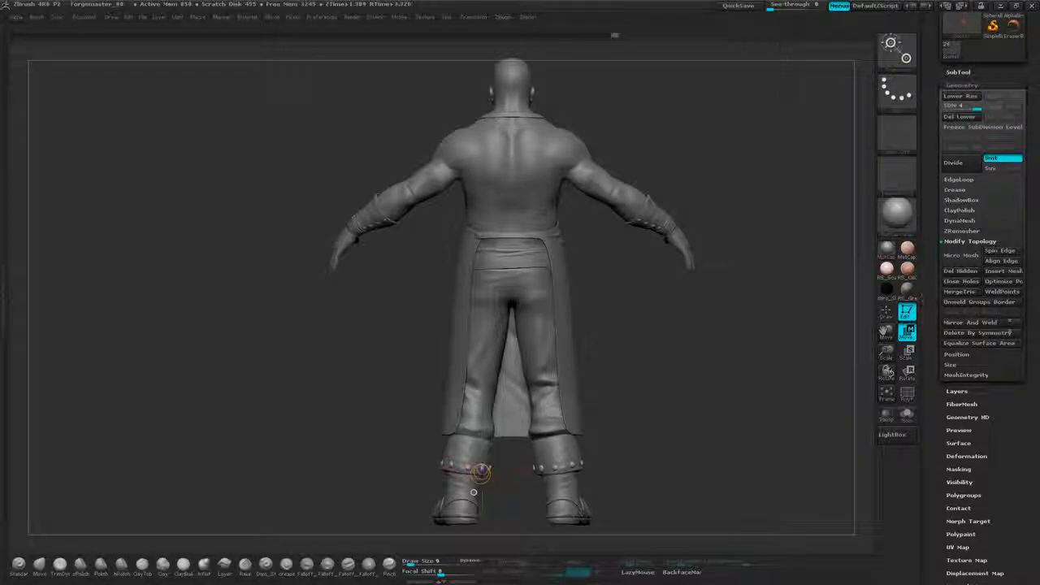
left_click_drag(756, 187, 725, 391, "alt")
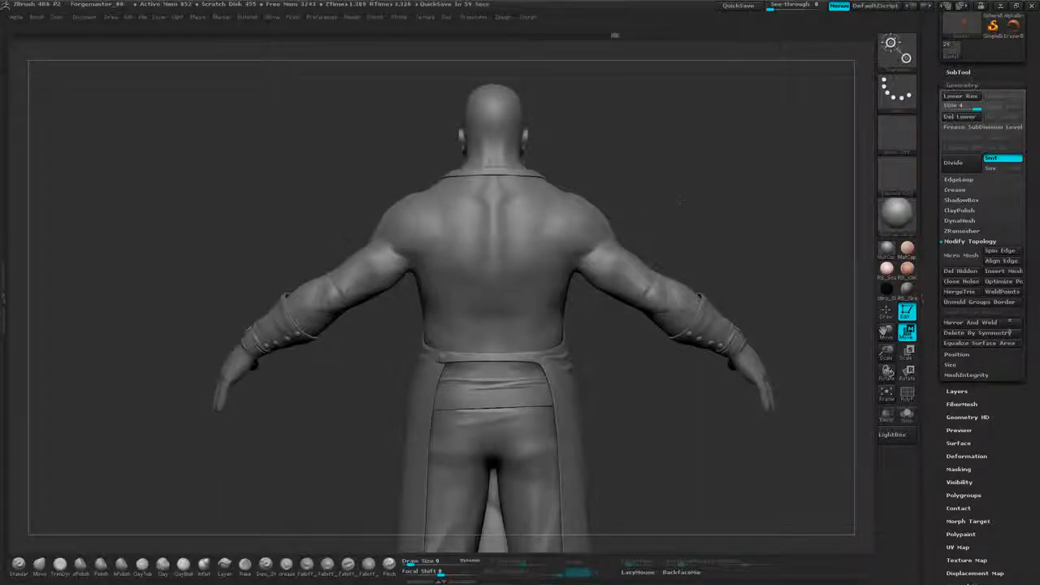
Examine the upper body, glove rivets and apron pocket from three-quarter and front views, then the full figure.
left_click_drag(680, 200, 825, 262, "alt")
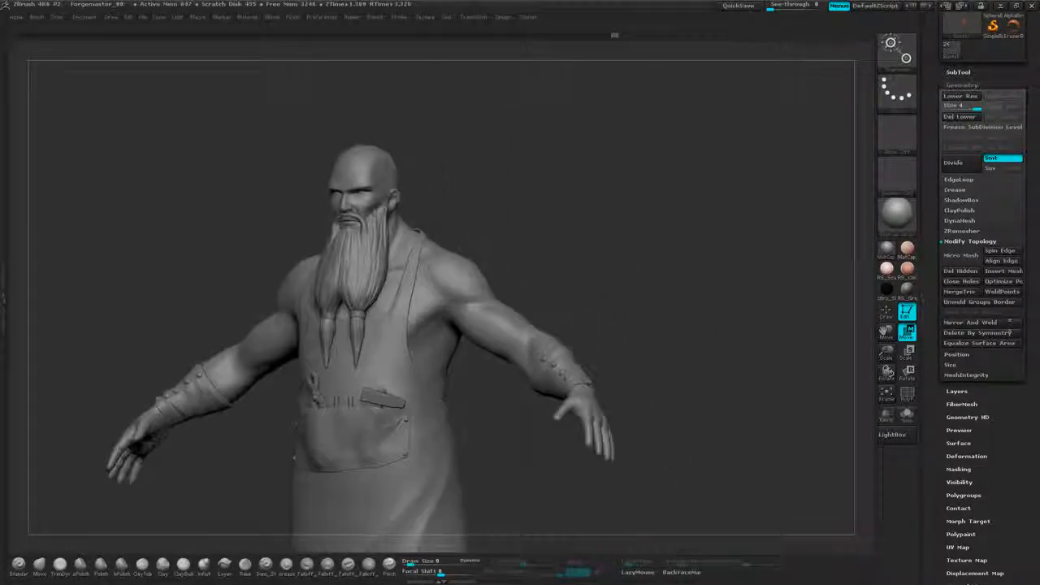
left_click_drag(691, 260, 804, 187)
left_click_drag(691, 325, 750, 177, "alt")
left_click_drag(749, 259, 626, 216, "alt")
left_click_drag(691, 293, 691, 378, "alt")
left_click_drag(690, 203, 602, 390, "alt")
left_click_drag(682, 277, 736, 219)
left_click_drag(601, 366, 740, 155, "alt")
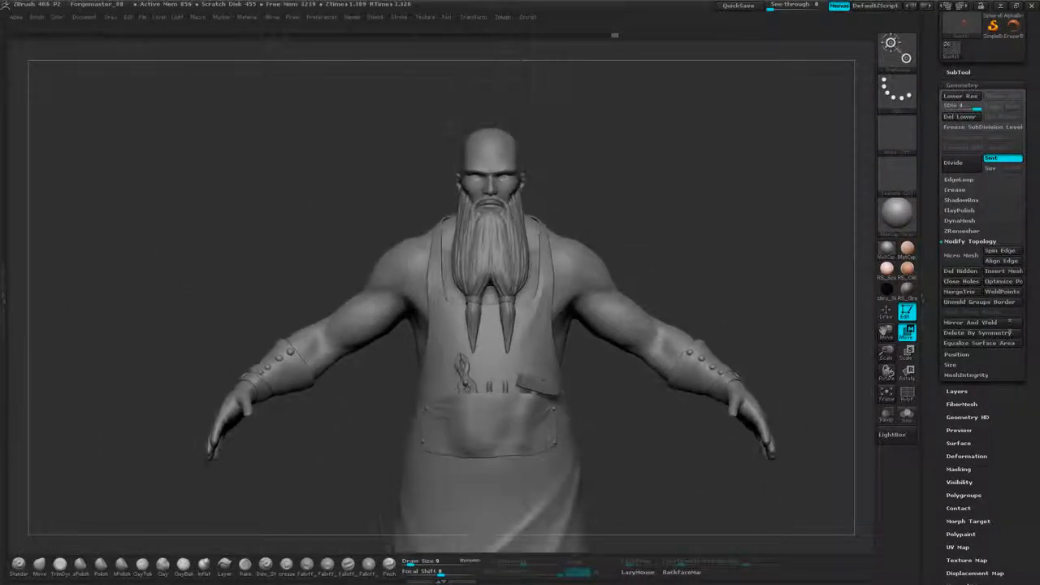
left_click_drag(691, 407, 690, 244, "alt")
mouse_move(569, 529)
left_mouse_down("alt")
mouse_move(590, 447)
mouse_move(552, 536)
mouse_move(556, 521)
left_mouse_up("alt")
left_click_drag(691, 439, 634, 392, "alt")
left_click_drag(634, 479, 634, 503)
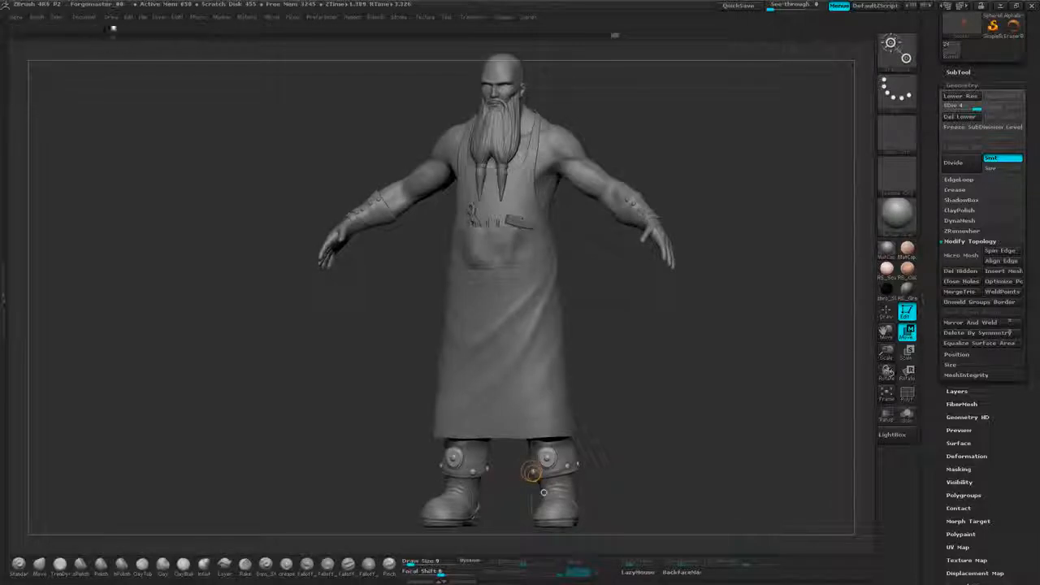
Turn on perspective for the view and examine the full figure and upper body from front and three-quarter angles.
left_click(111, 16)
left_click(132, 241)
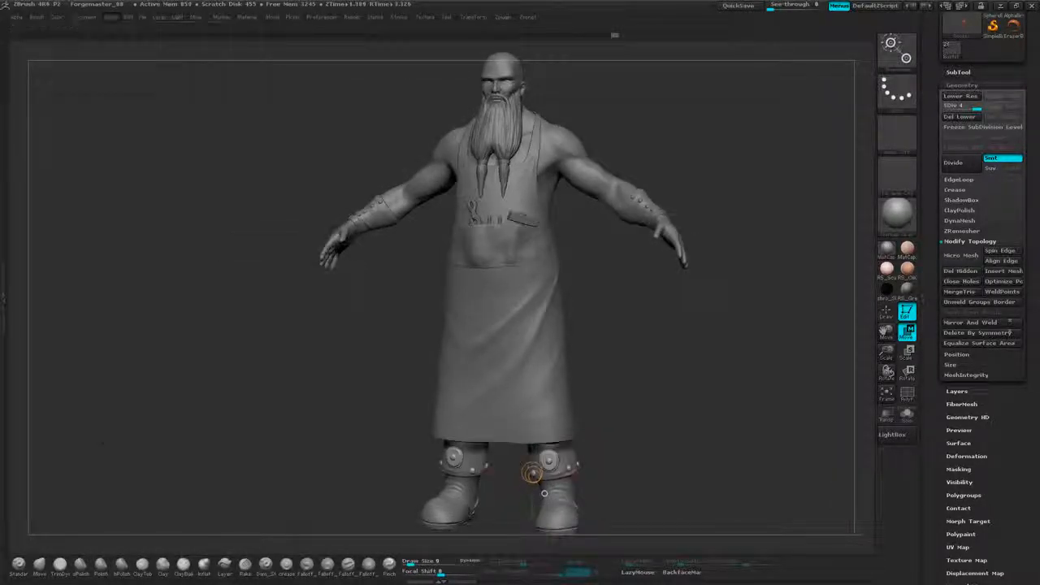
mouse_move(268, 349)
left_mouse_down()
mouse_move(302, 351)
mouse_move(294, 338)
left_mouse_up()
left_click_drag(563, 517, 528, 472)
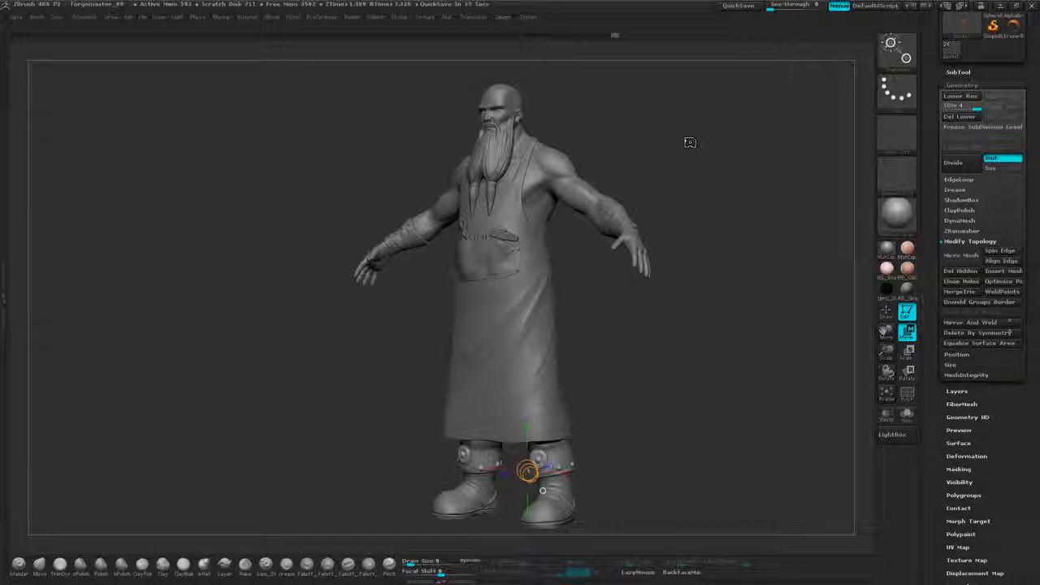
left_click_drag(694, 153, 731, 276, "shift")
left_click_drag(732, 147, 755, 437, "alt")
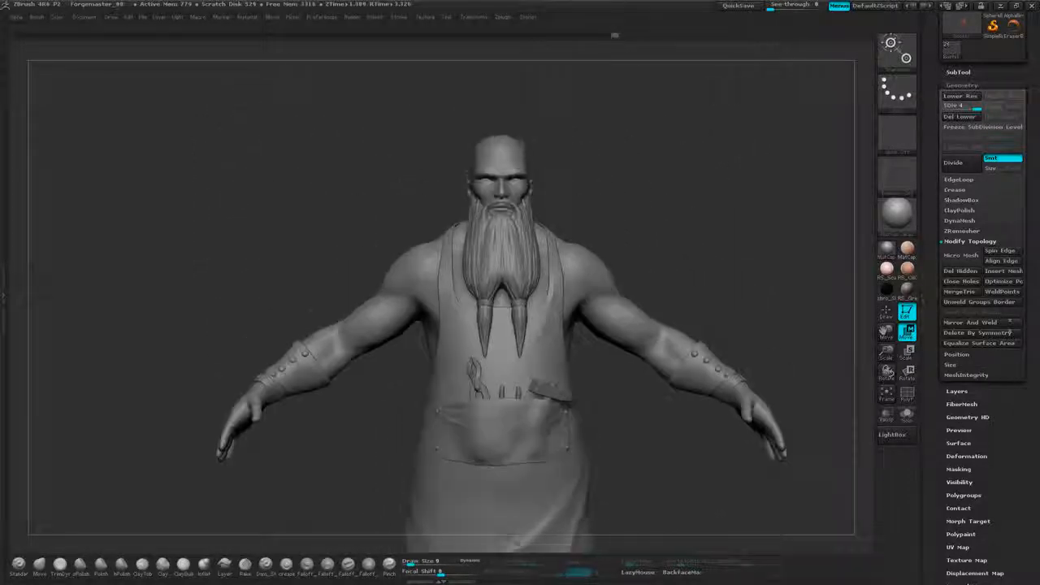
left_click_drag(752, 81, 752, 226, "alt")
left_click_drag(731, 195, 656, 203)
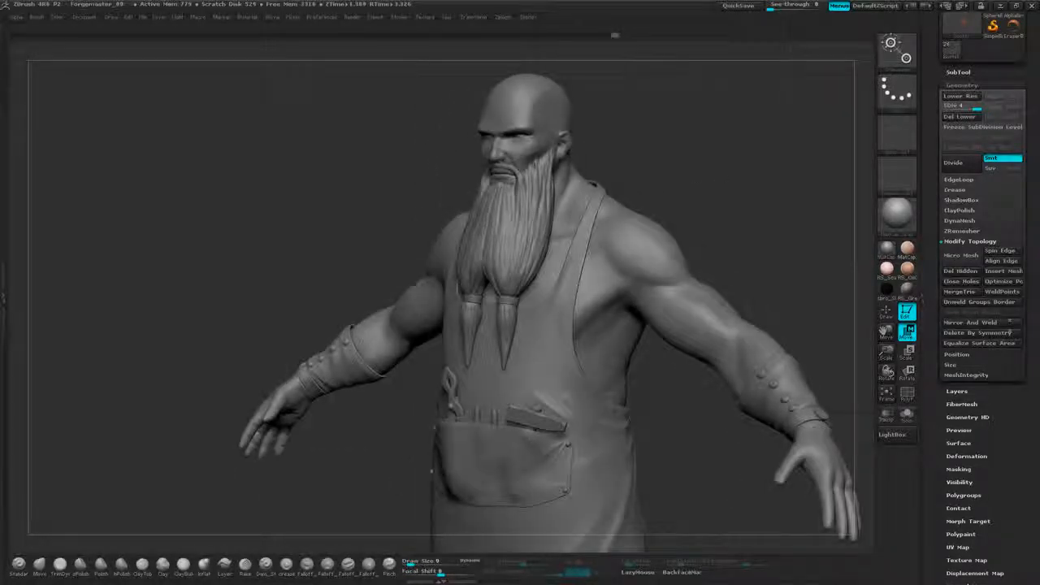